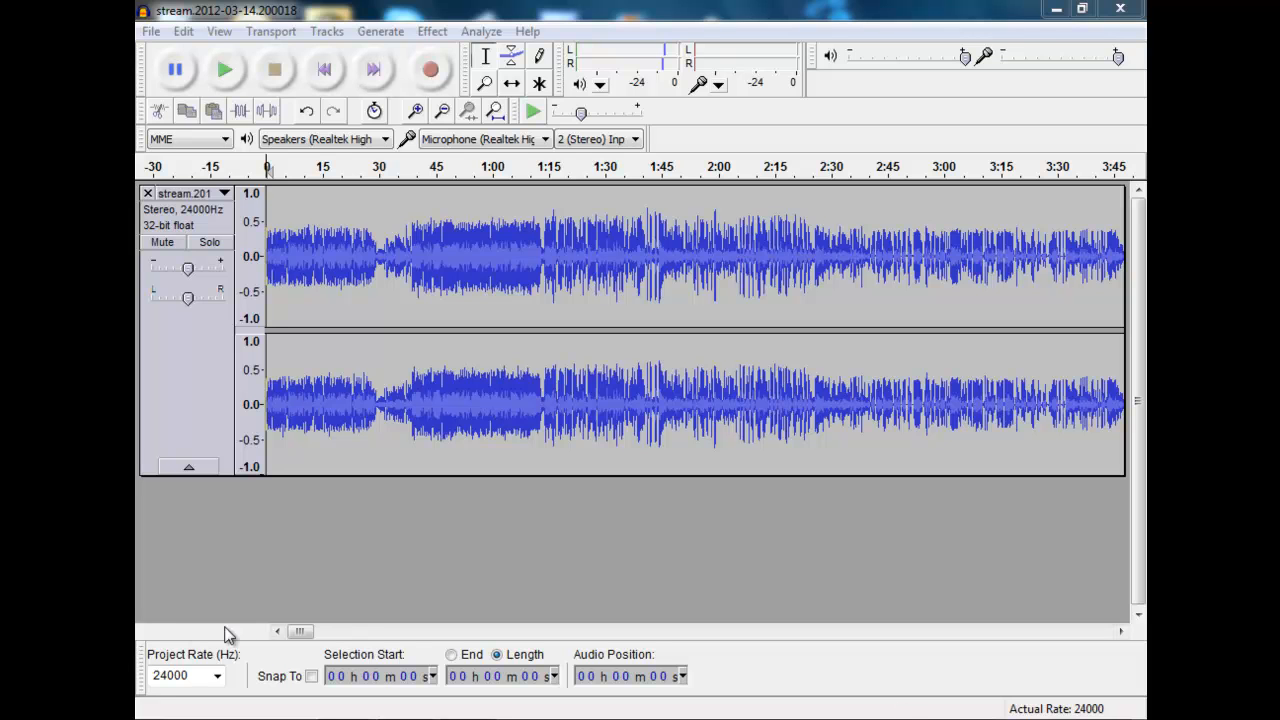
pyautogui.click(300, 633)
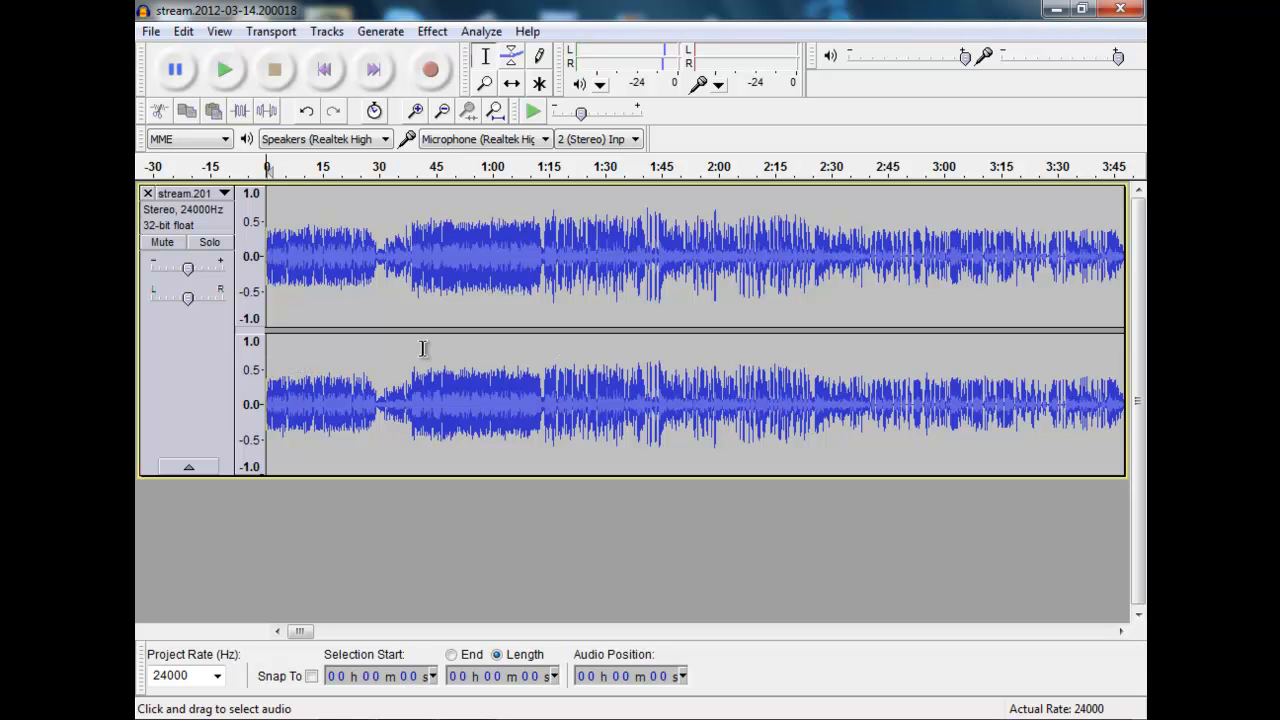
pyautogui.moveTo(298, 636)
pyautogui.mouseDown()
pyautogui.moveTo(467, 632)
pyautogui.moveTo(298, 632)
pyautogui.mouseUp()
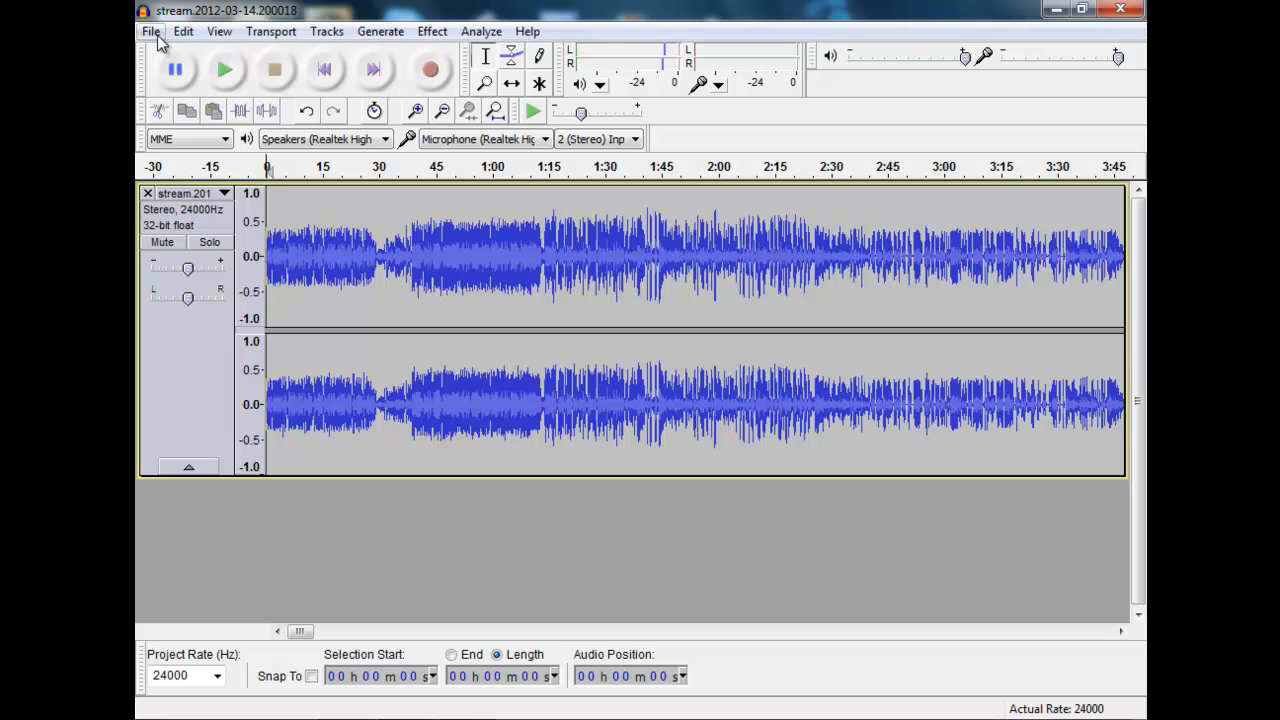
# Step: Normalize the entire recording to a maximum amplitude of -3.0 dB, removing DC offset and treating the stereo channels independently
pyautogui.click(191, 32)
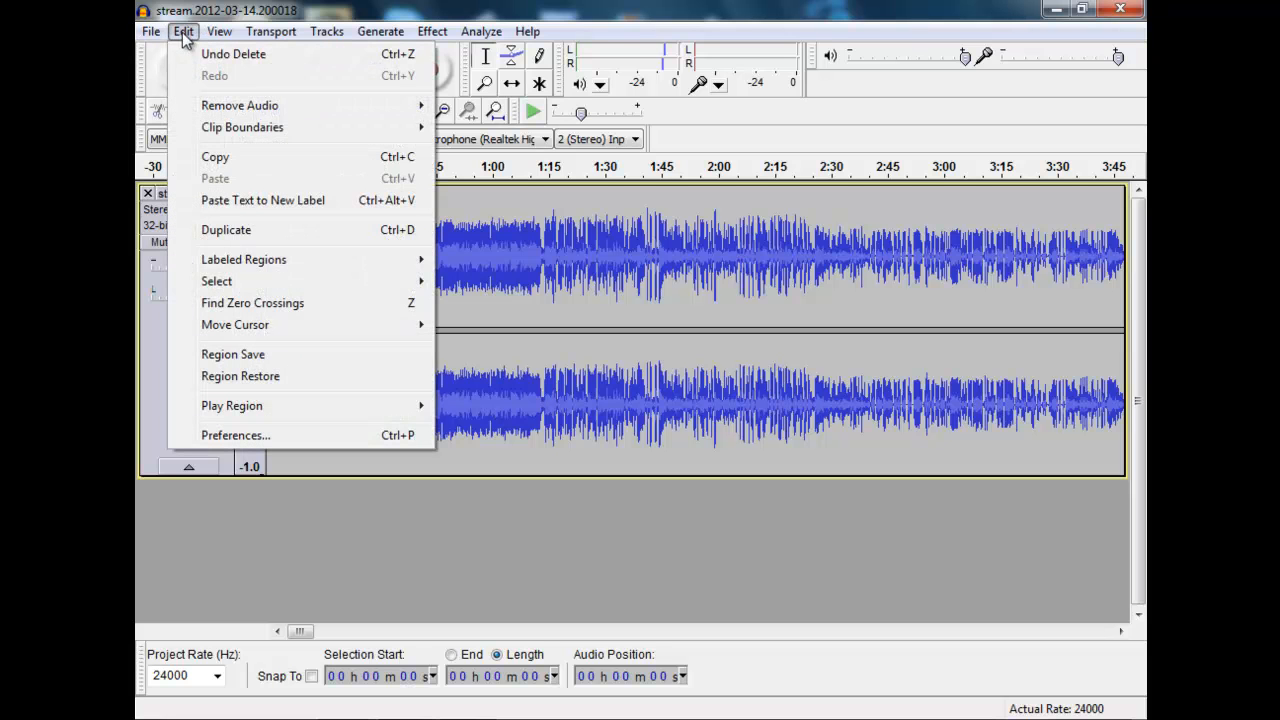
pyautogui.moveTo(336, 287)
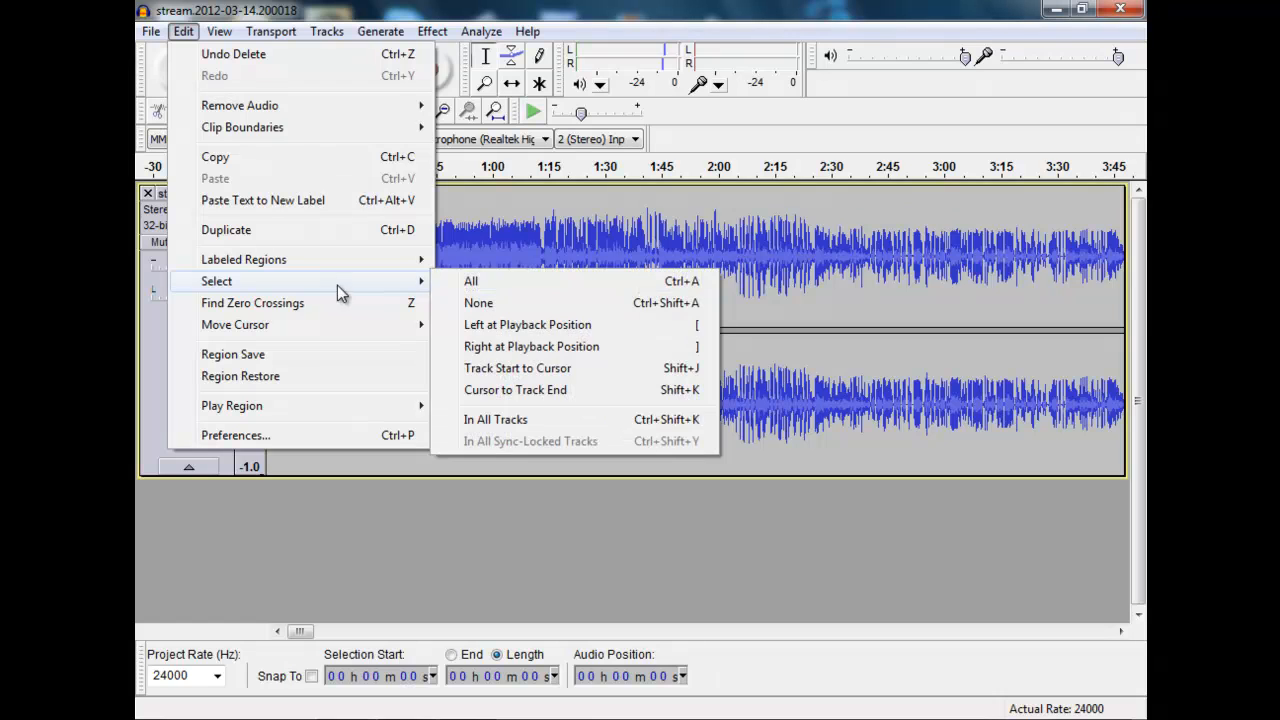
pyautogui.click(487, 284)
pyautogui.click(432, 31)
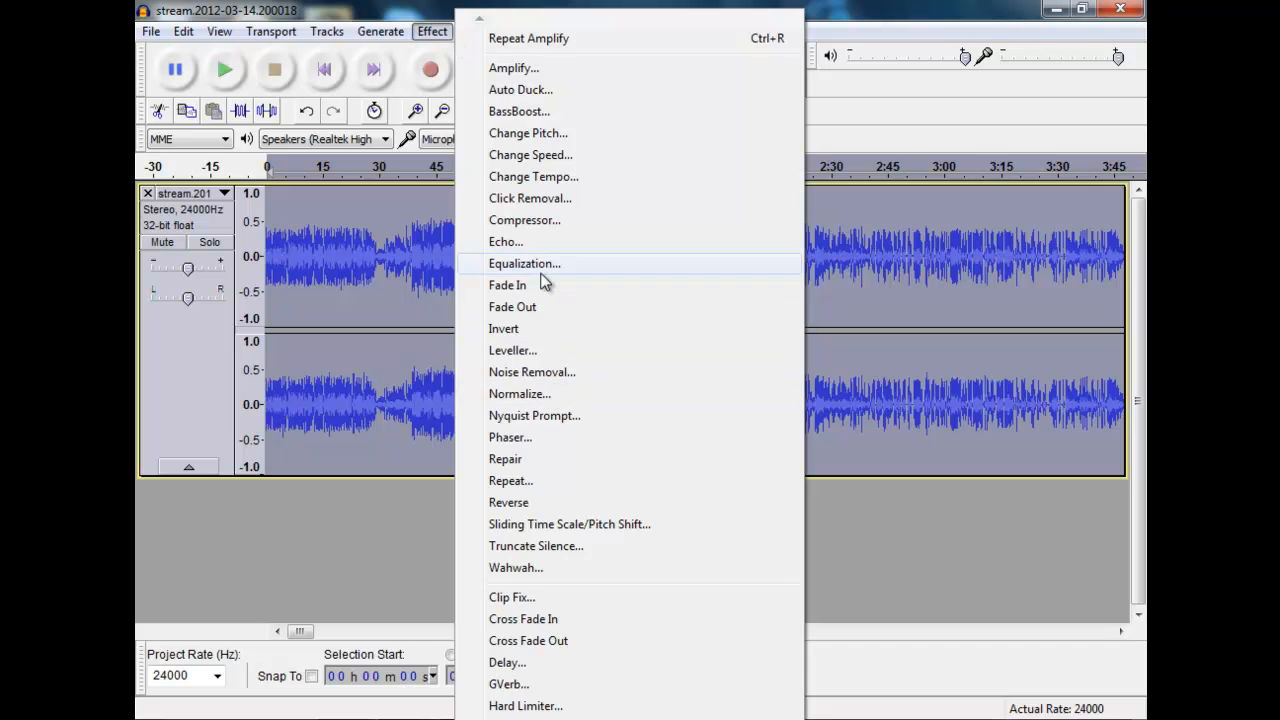
pyautogui.click(574, 394)
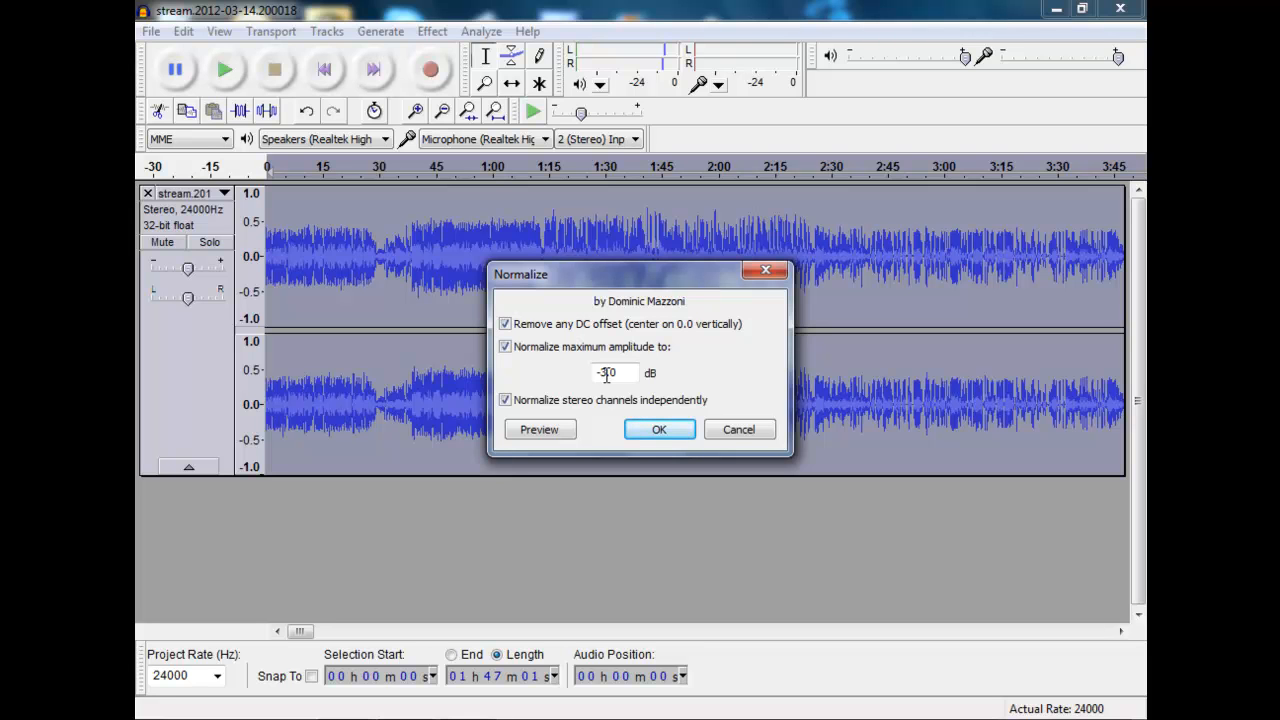
pyautogui.click(655, 432)
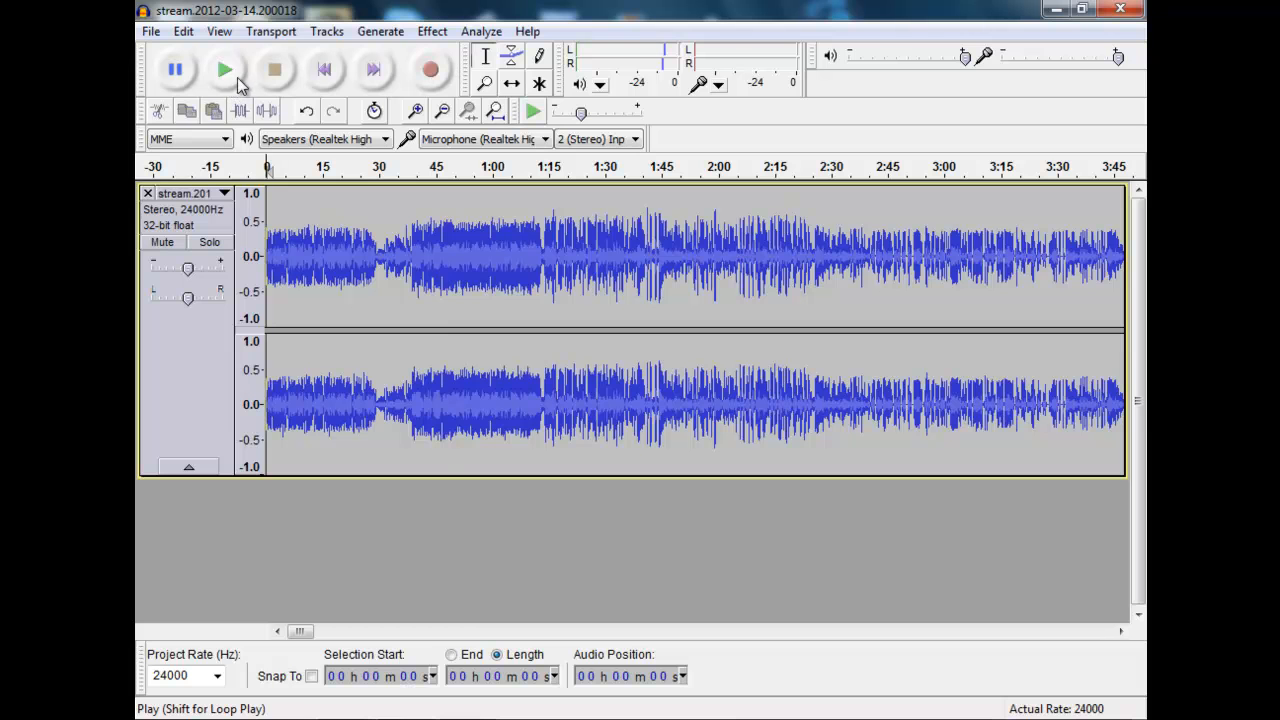
pyautogui.click(151, 31)
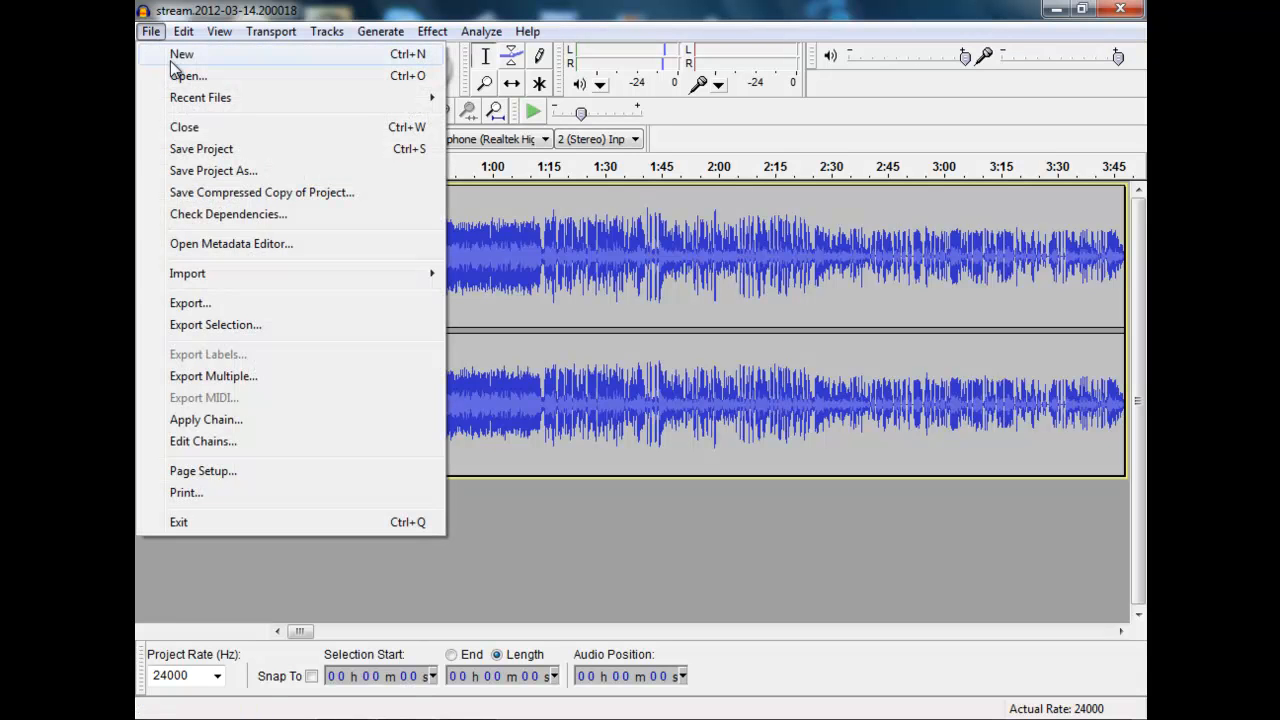
pyautogui.click(388, 305)
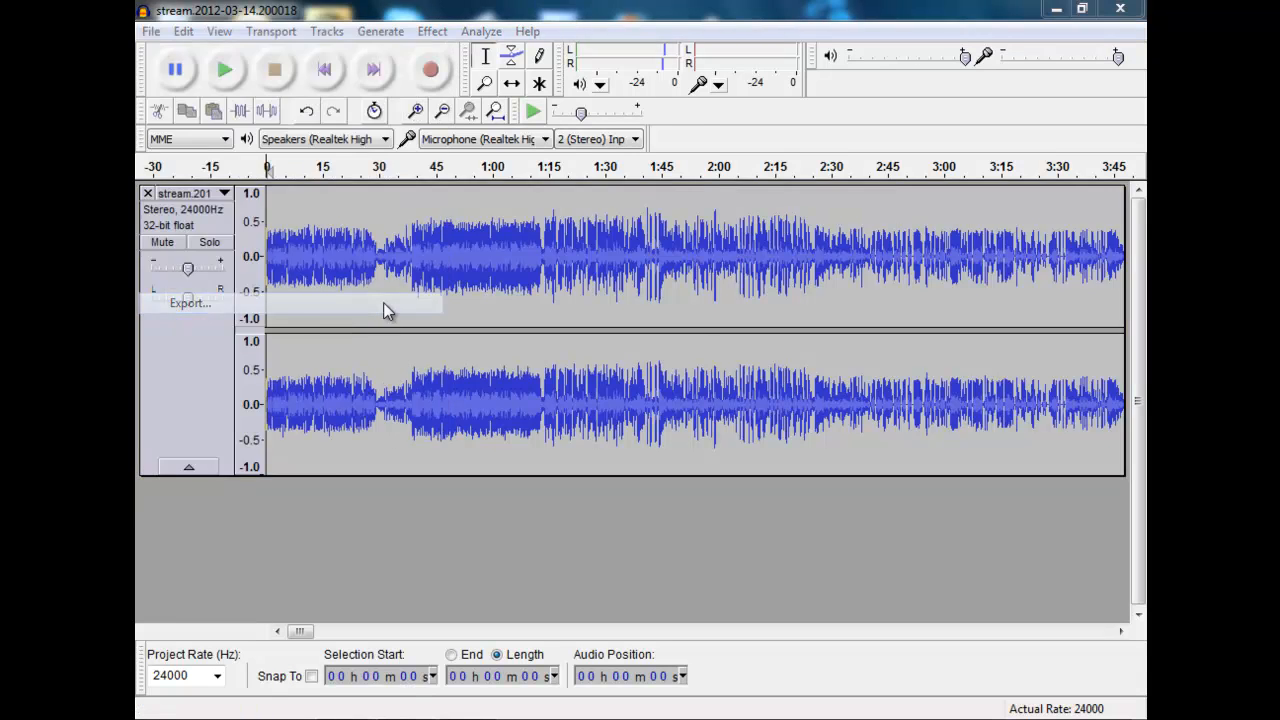
pyautogui.click(647, 404)
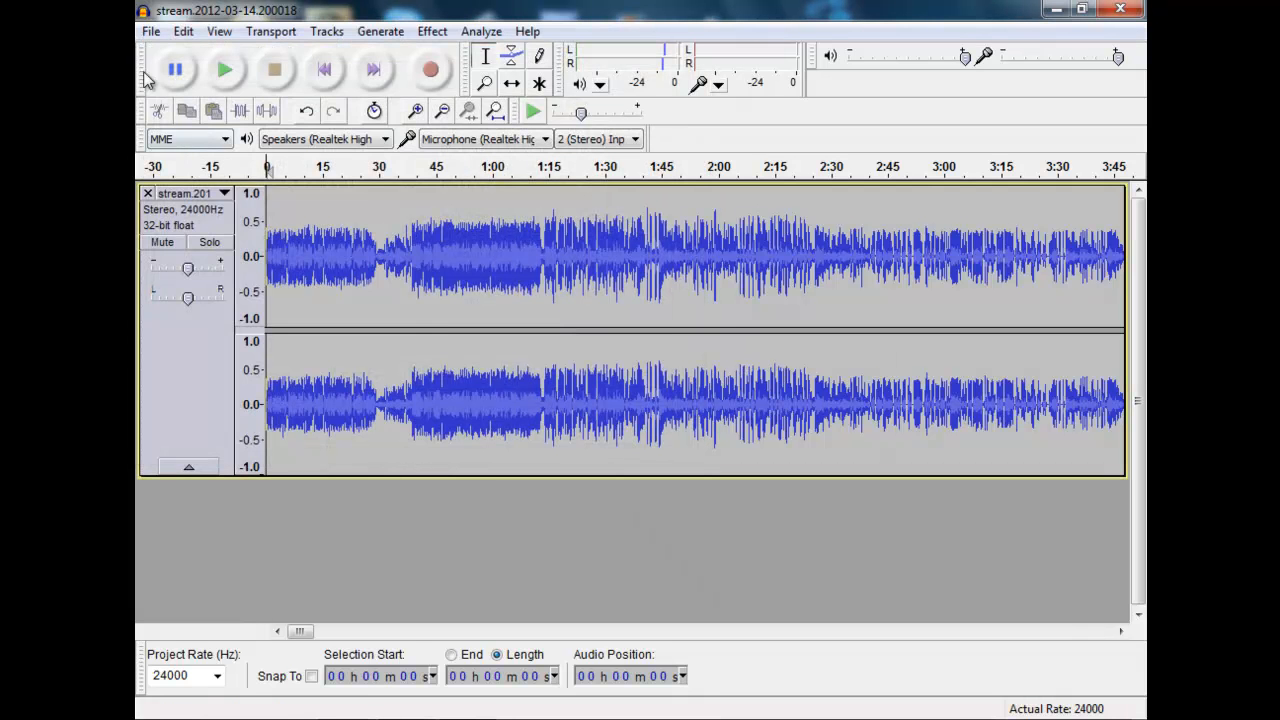
# Step: Start exporting the audio as an MP3 file and choose the Programs folder inside Black Talk Radio as its destination
pyautogui.click(151, 31)
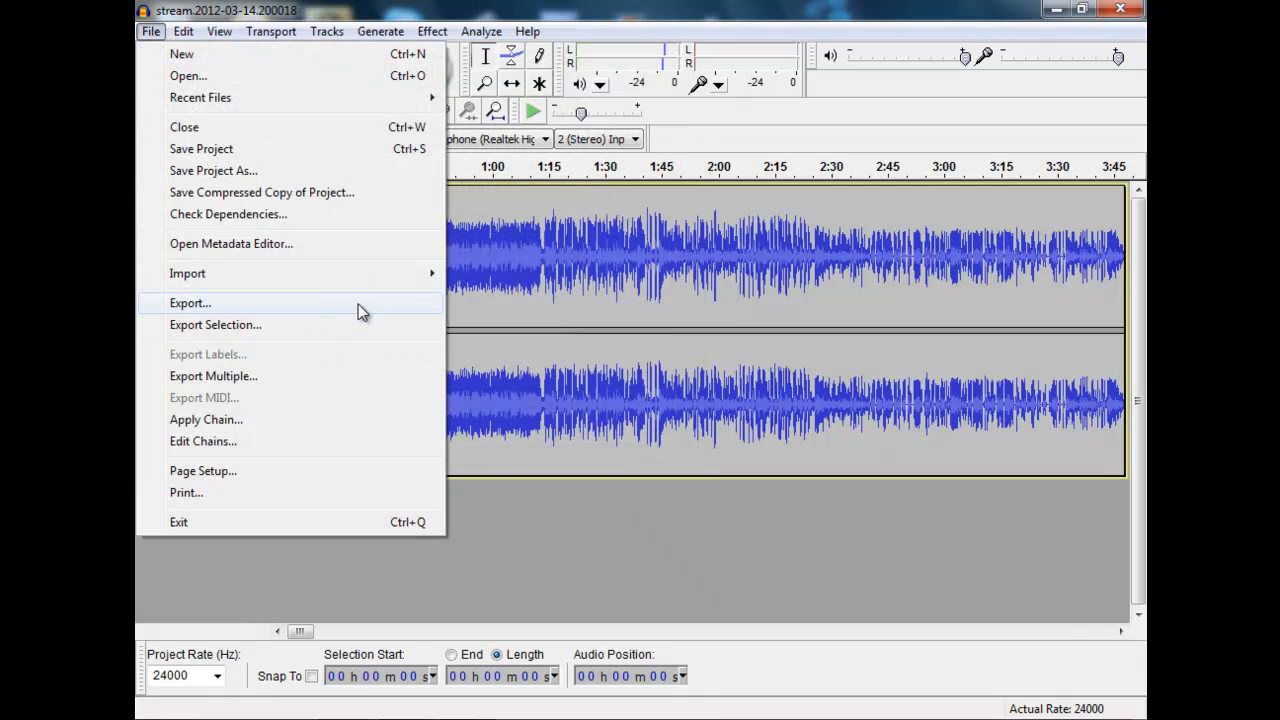
pyautogui.click(358, 305)
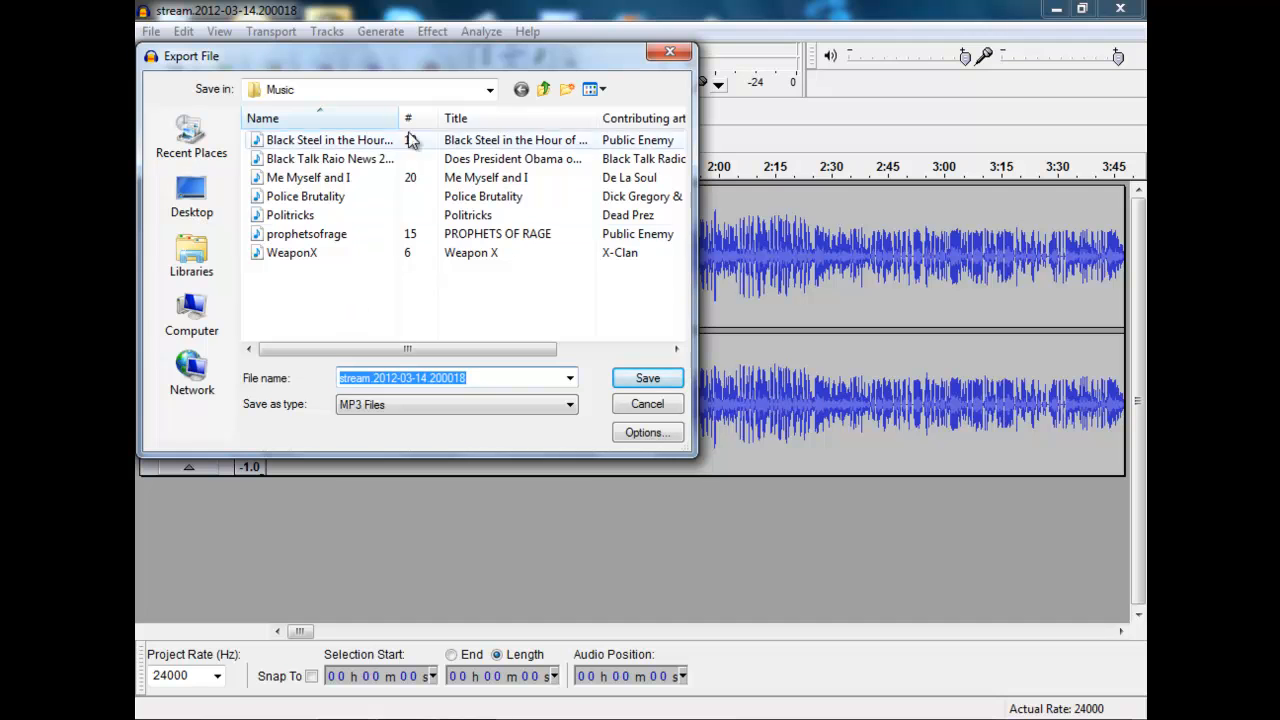
pyautogui.click(544, 90)
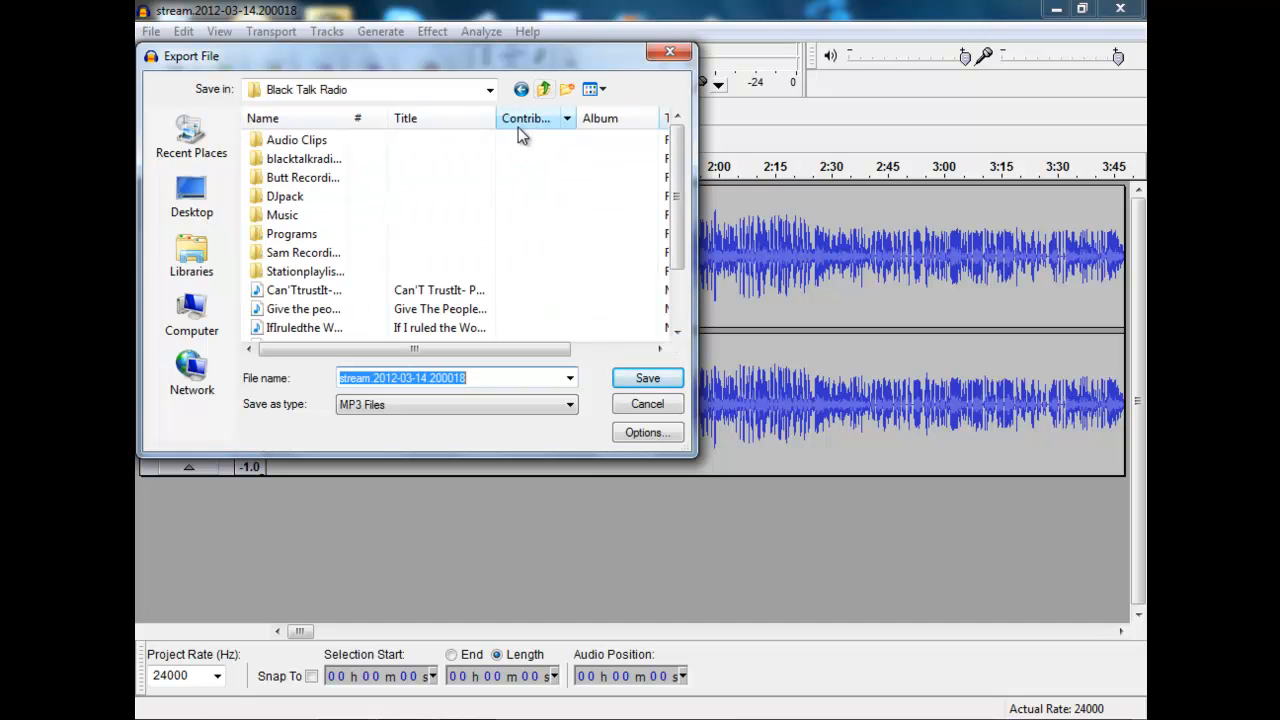
pyautogui.doubleClick(346, 233)
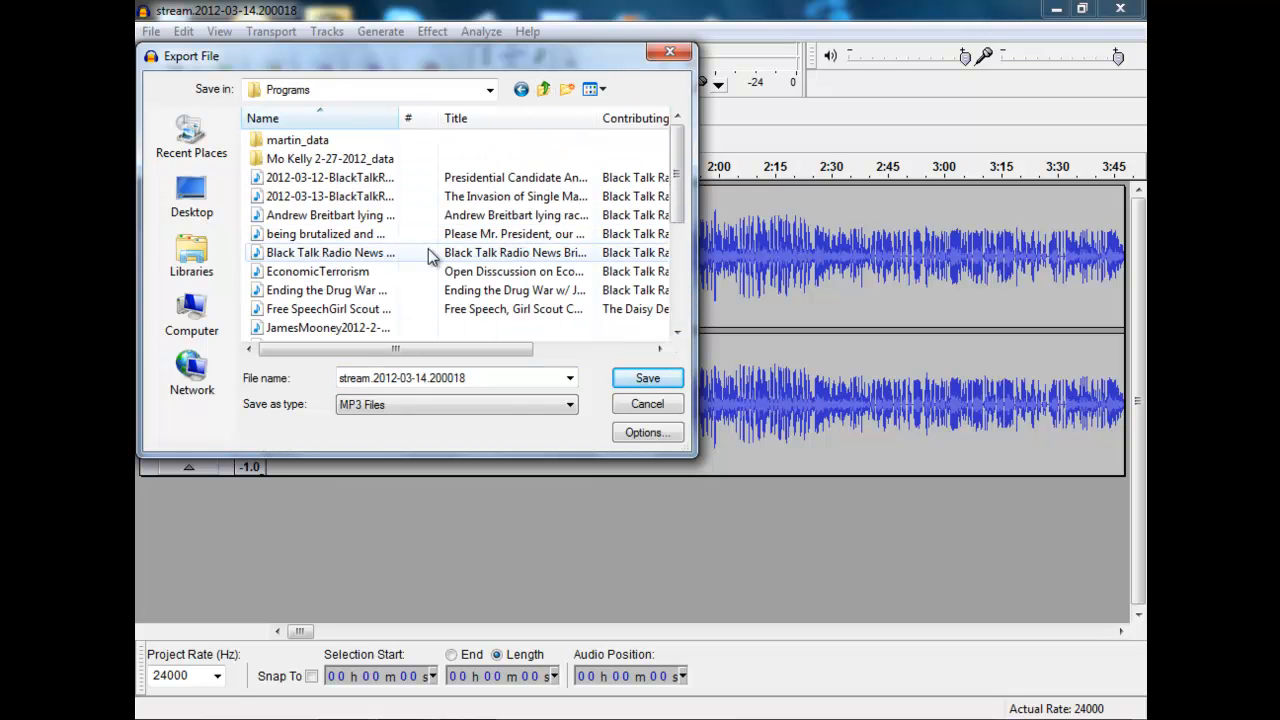
# Step: Name the export file BlackTalkRadioNews2012-03-14 and save it with the MP3 Files type
pyautogui.click(376, 380)
pyautogui.click(375, 378)
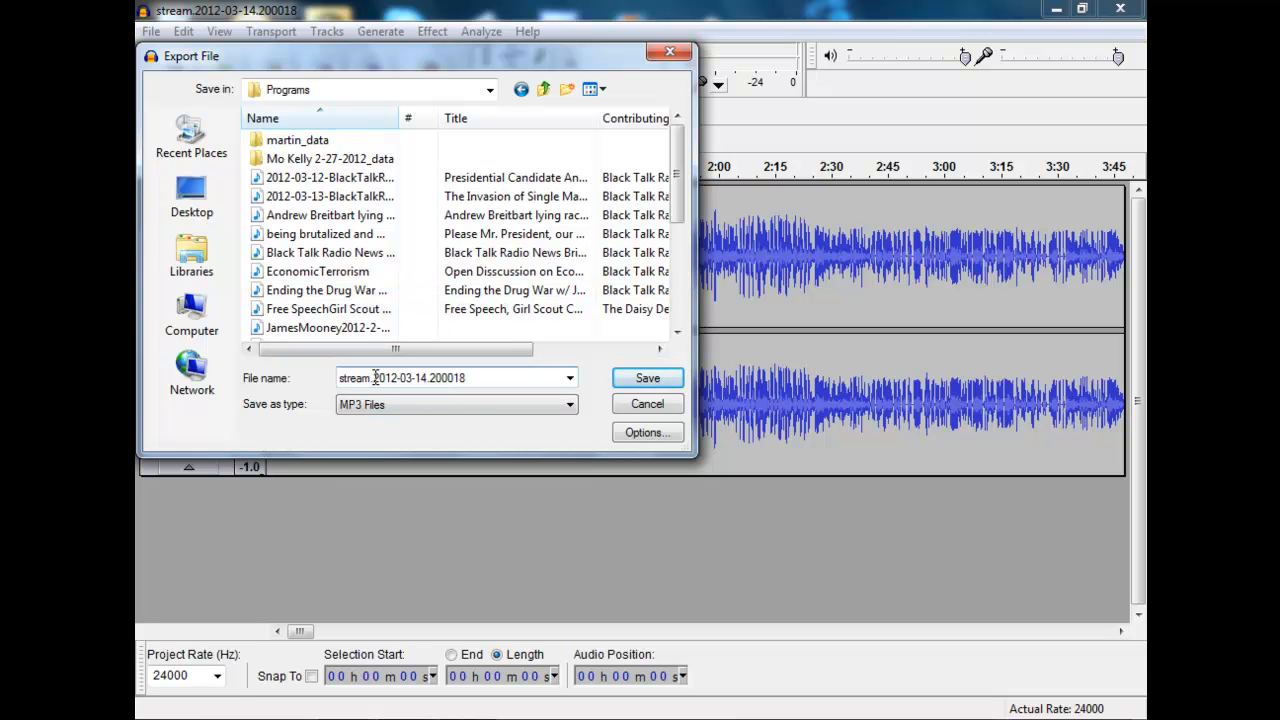
pyautogui.moveTo(374, 378); pyautogui.dragTo(297, 385)
pyautogui.press('BackSpace')
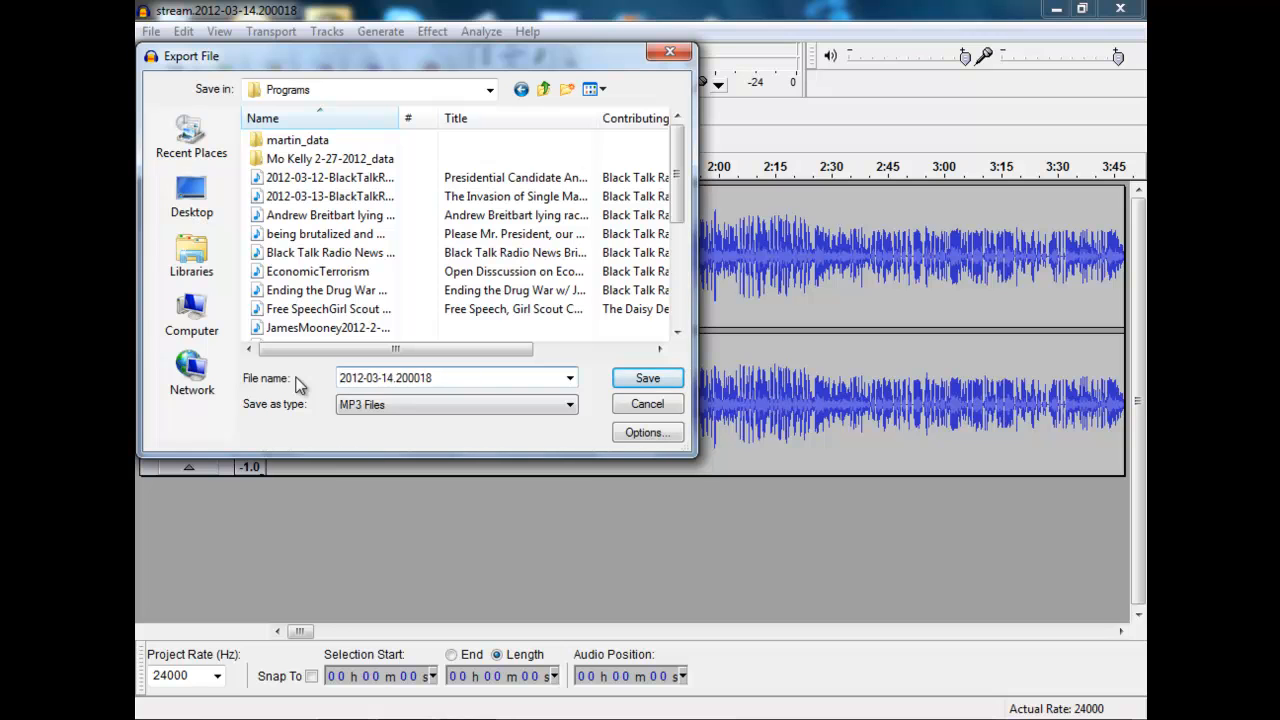
pyautogui.moveTo(396, 383); pyautogui.dragTo(452, 383)
pyautogui.press('BackSpace')
pyautogui.press('Home')
pyautogui.write('BlackT')
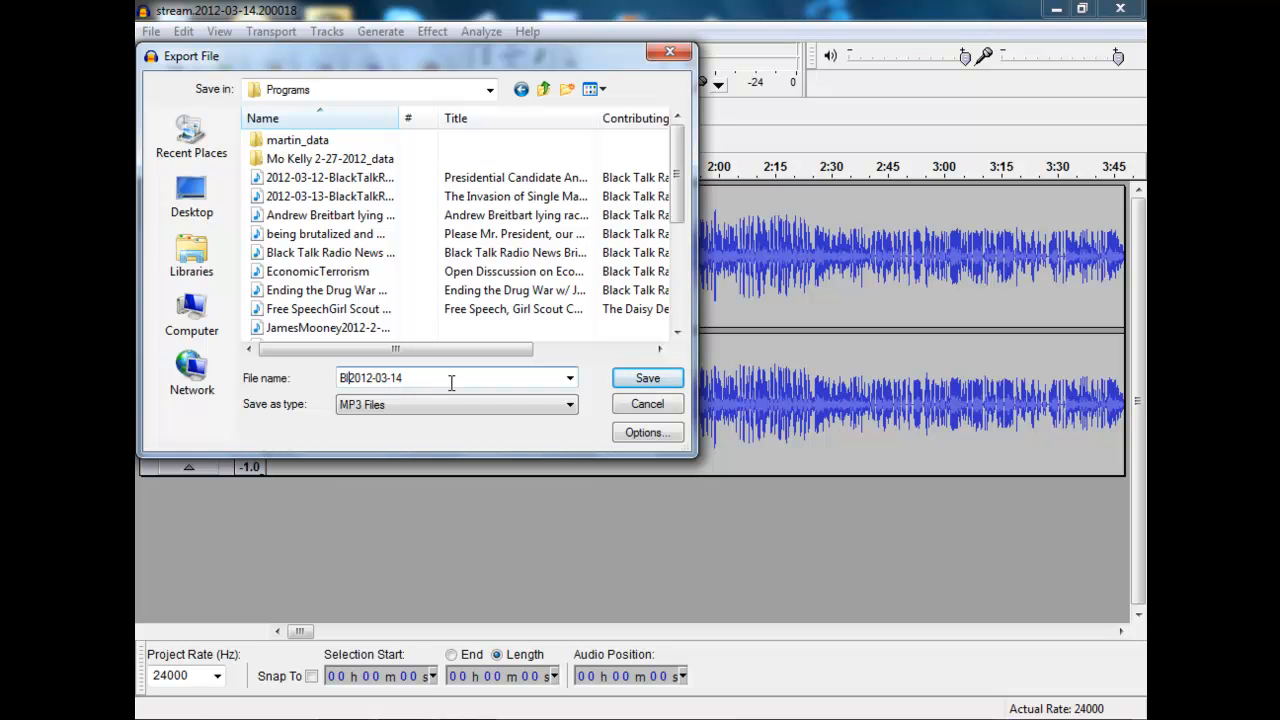
pyautogui.write('alkRadioN')
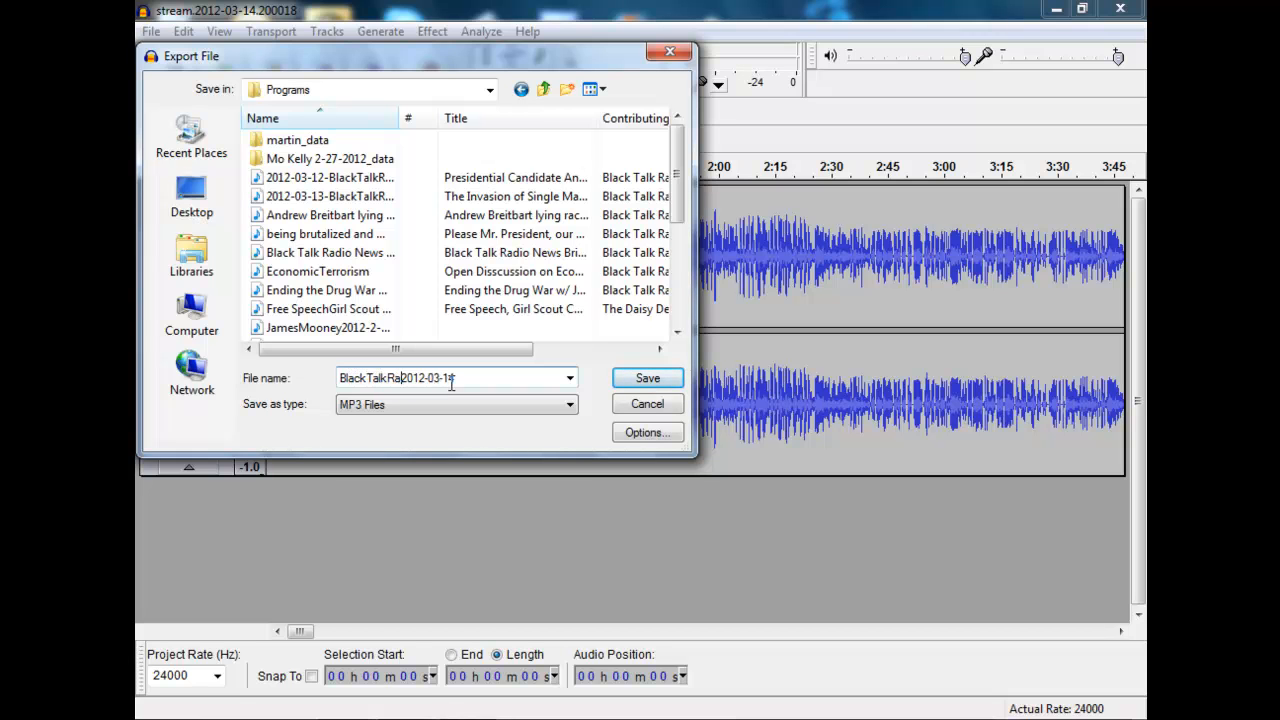
pyautogui.write('ews')
pyautogui.click(640, 380)
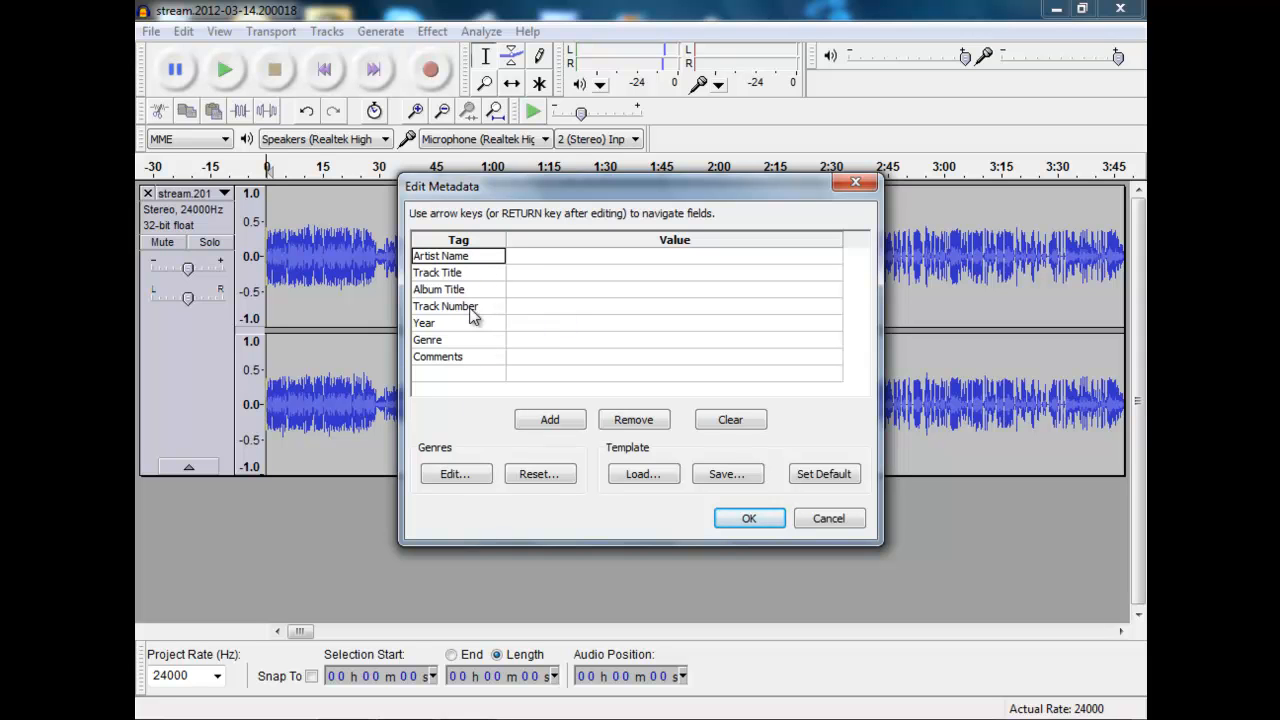
# Step: Enter "Black Talk Radio News w/" followed by the host's full name as the artist name in the metadata
pyautogui.click(584, 258)
pyautogui.write('Black T')
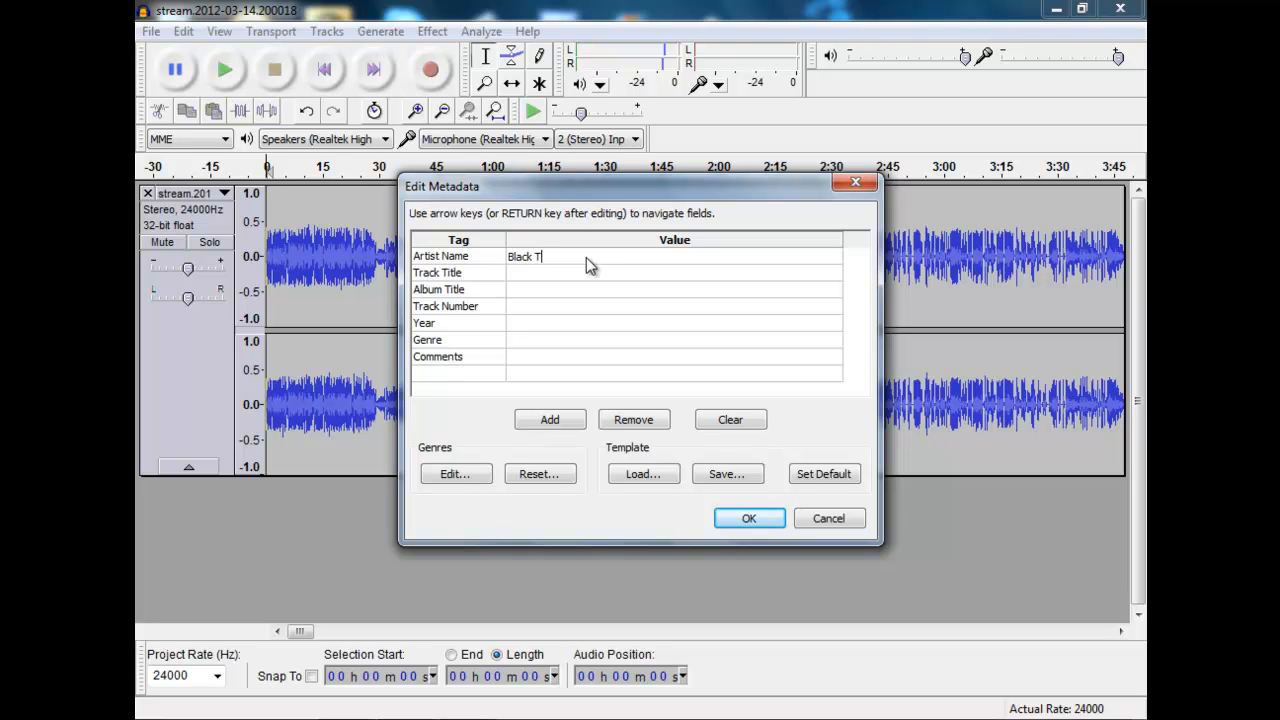
pyautogui.write('alk Radio News w/ Scotty Reid')
# Step: Begin the track title in the metadata with "Ending the Drug War w/"
pyautogui.click(563, 270)
pyautogui.write('End')
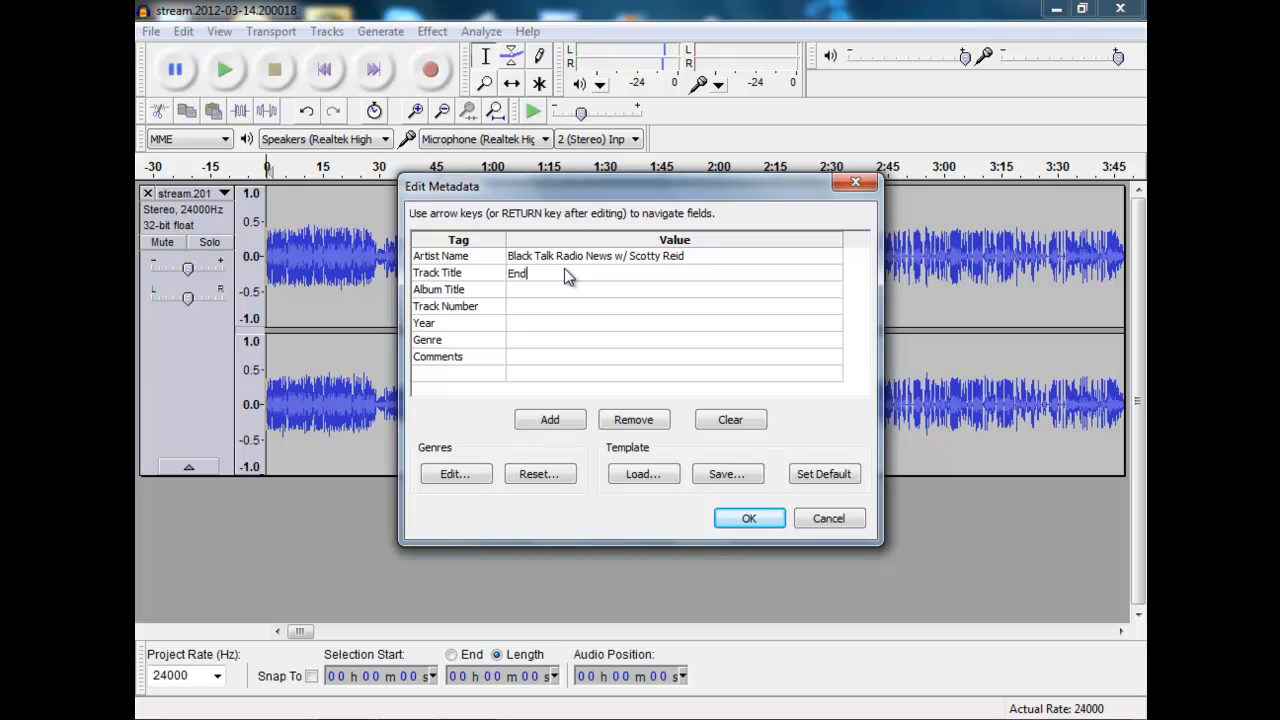
pyautogui.write('ing the Drug War w/')
# Step: Look up the guest in the events on the Black Talk Radio Network site in Google Chrome and add the guest's full name to the track title
pyautogui.press('super')
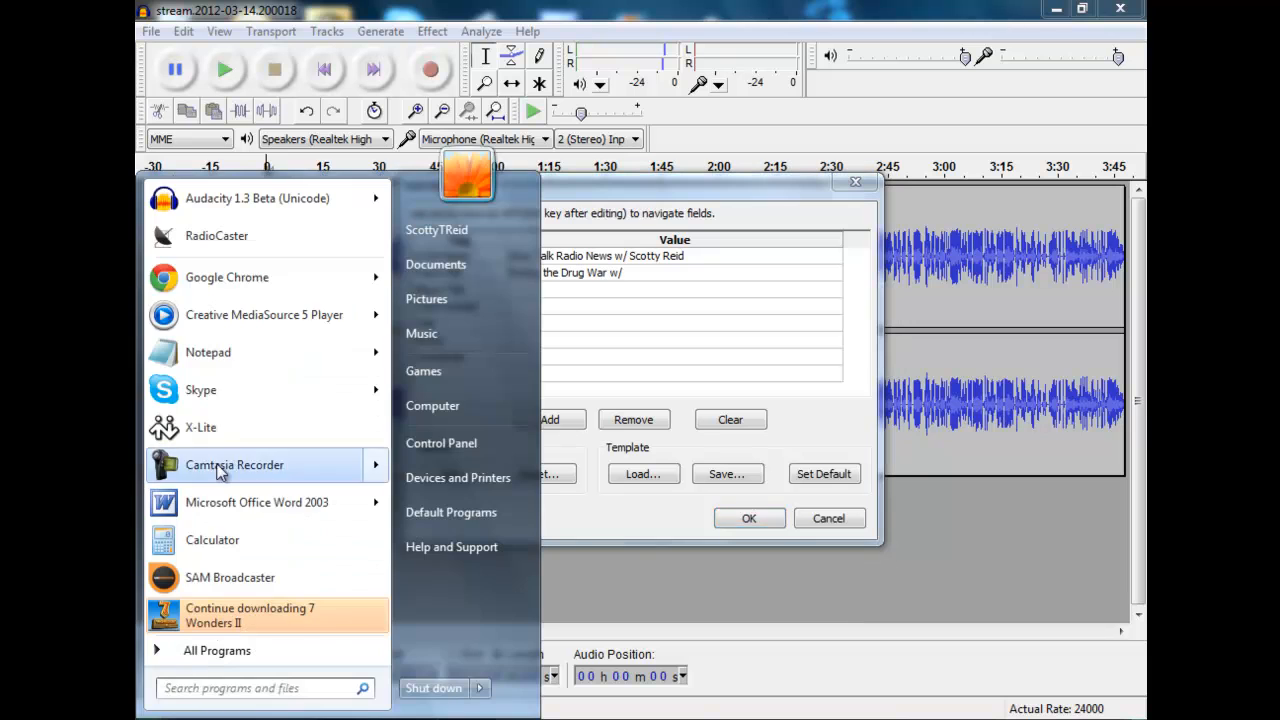
pyautogui.click(258, 286)
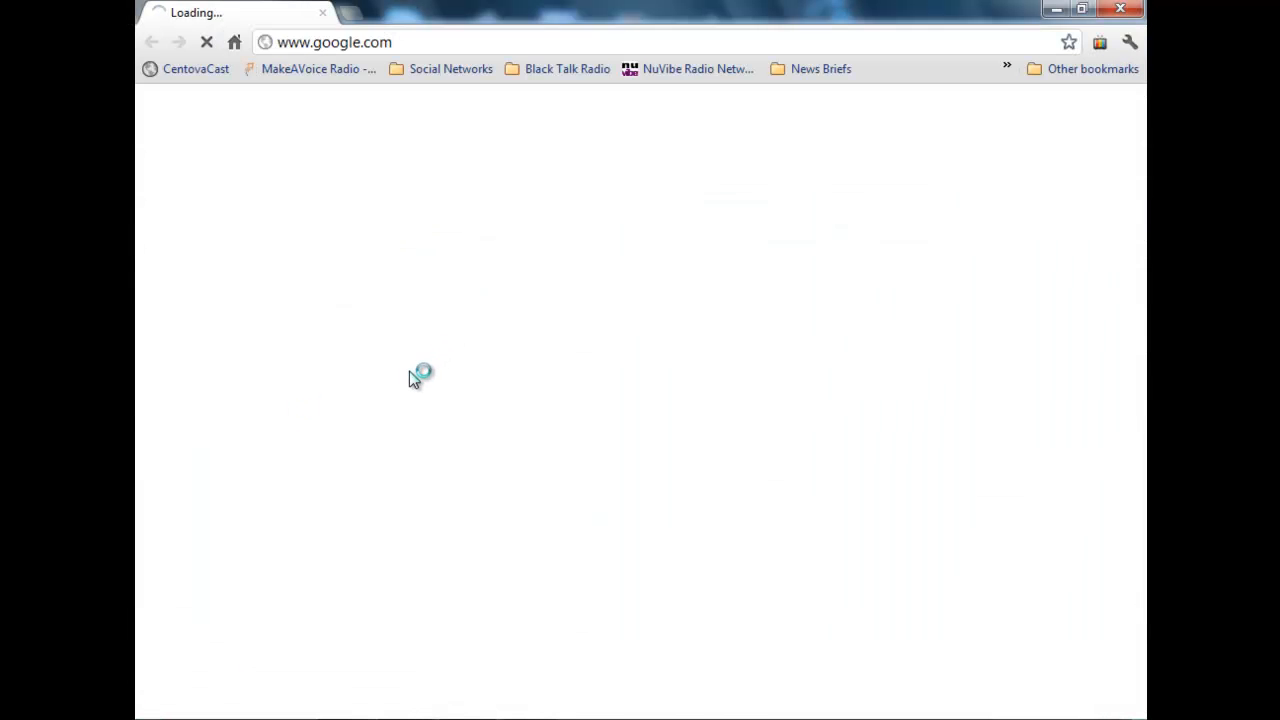
pyautogui.click(1005, 76)
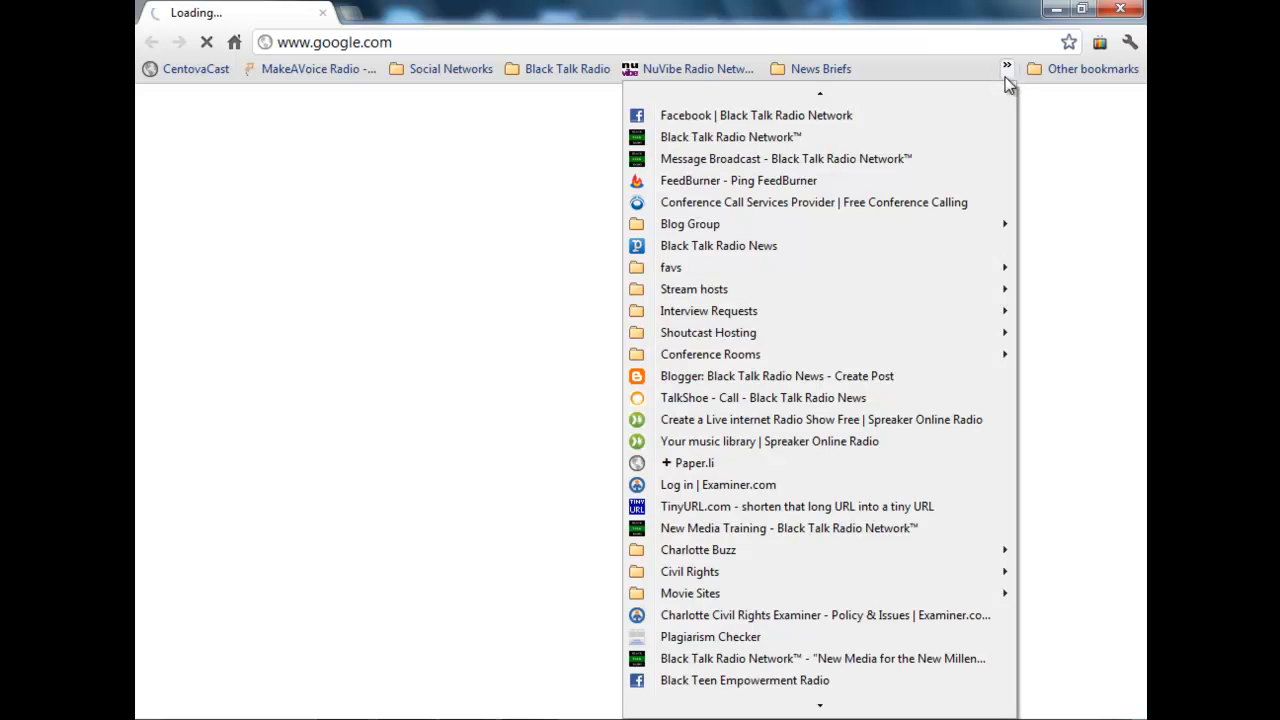
pyautogui.click(844, 138)
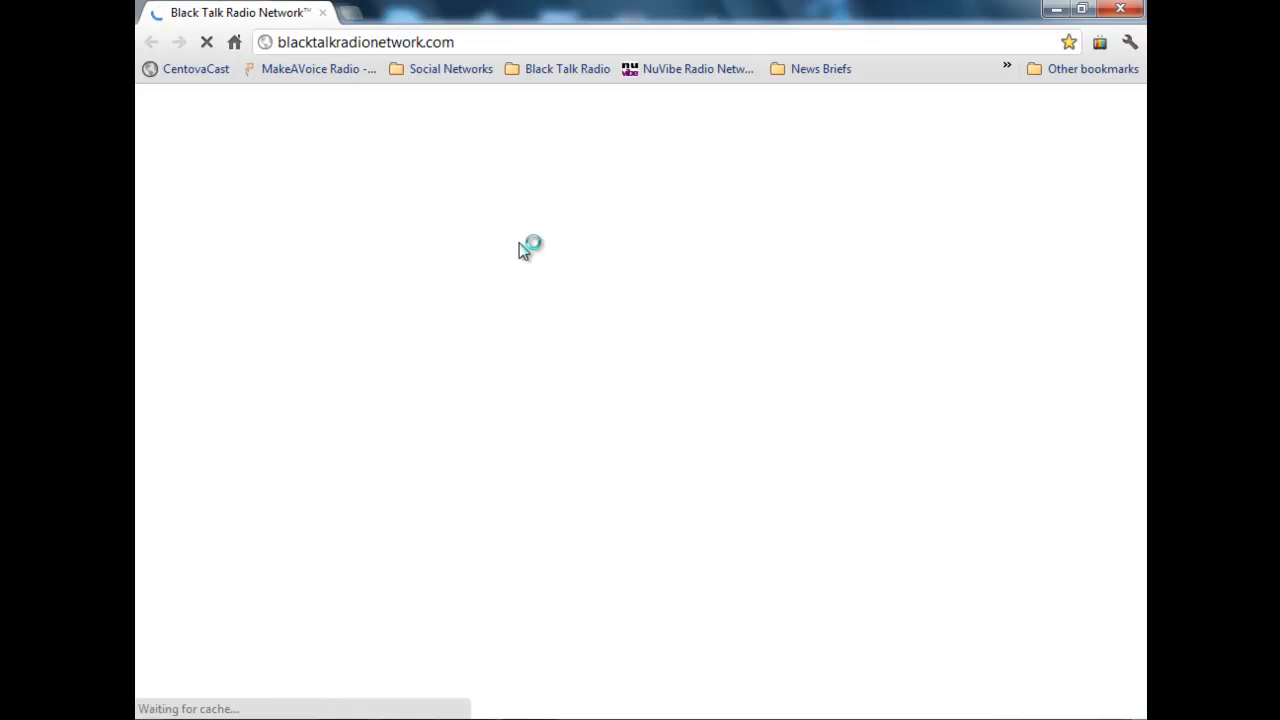
pyautogui.scroll(-5, 486, 440)
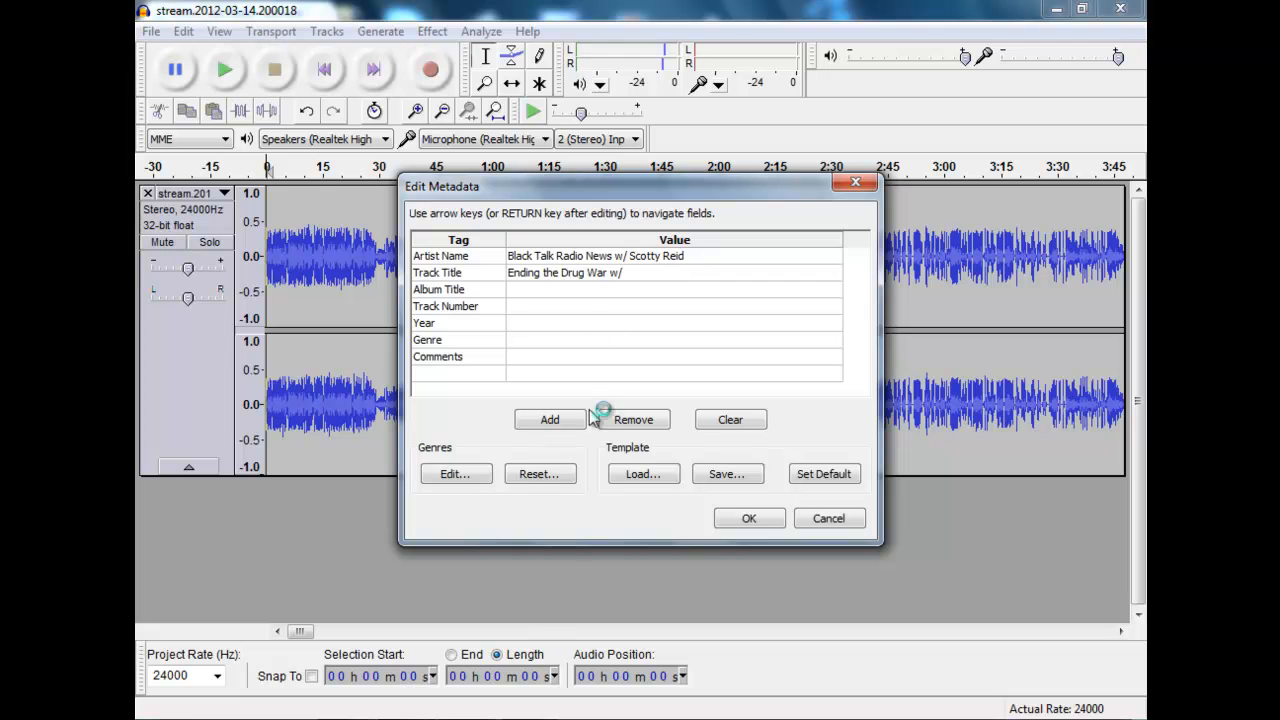
pyautogui.click(663, 272)
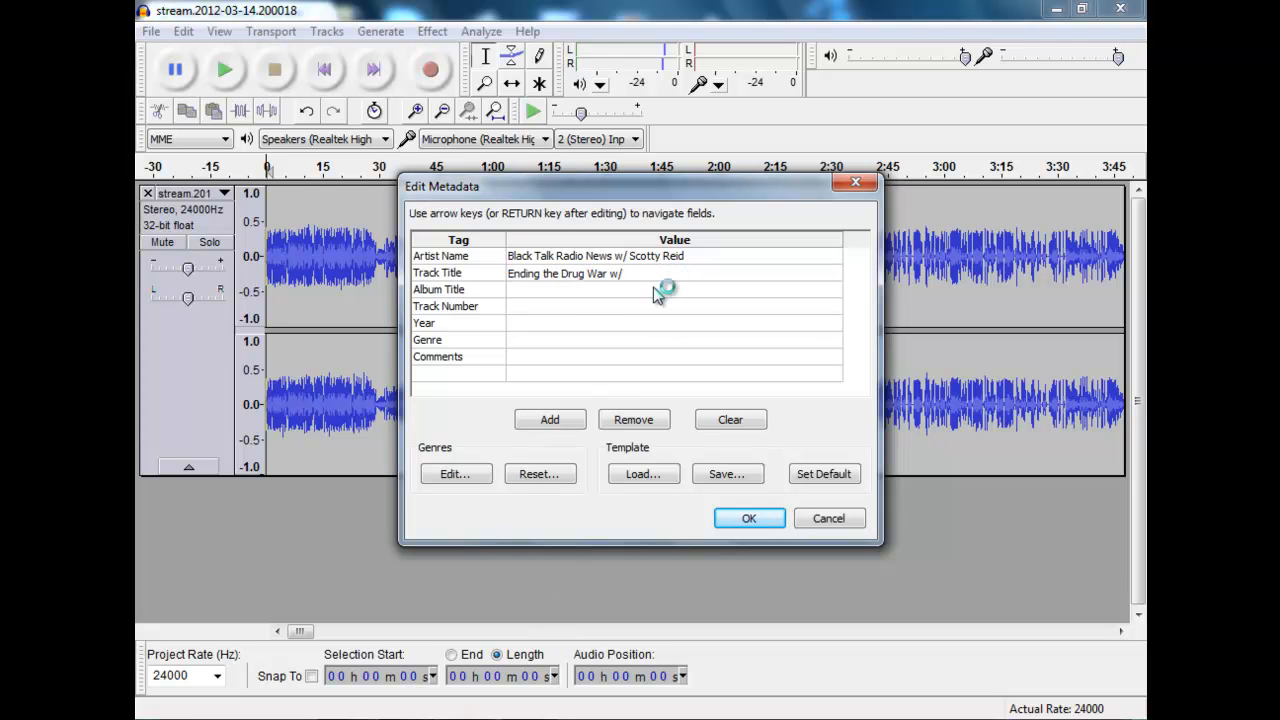
pyautogui.write('Terry Nelson')
# Step: Set the metadata year to 2012 and the genre to Talk, and accept the metadata to run the export
pyautogui.click(630, 292)
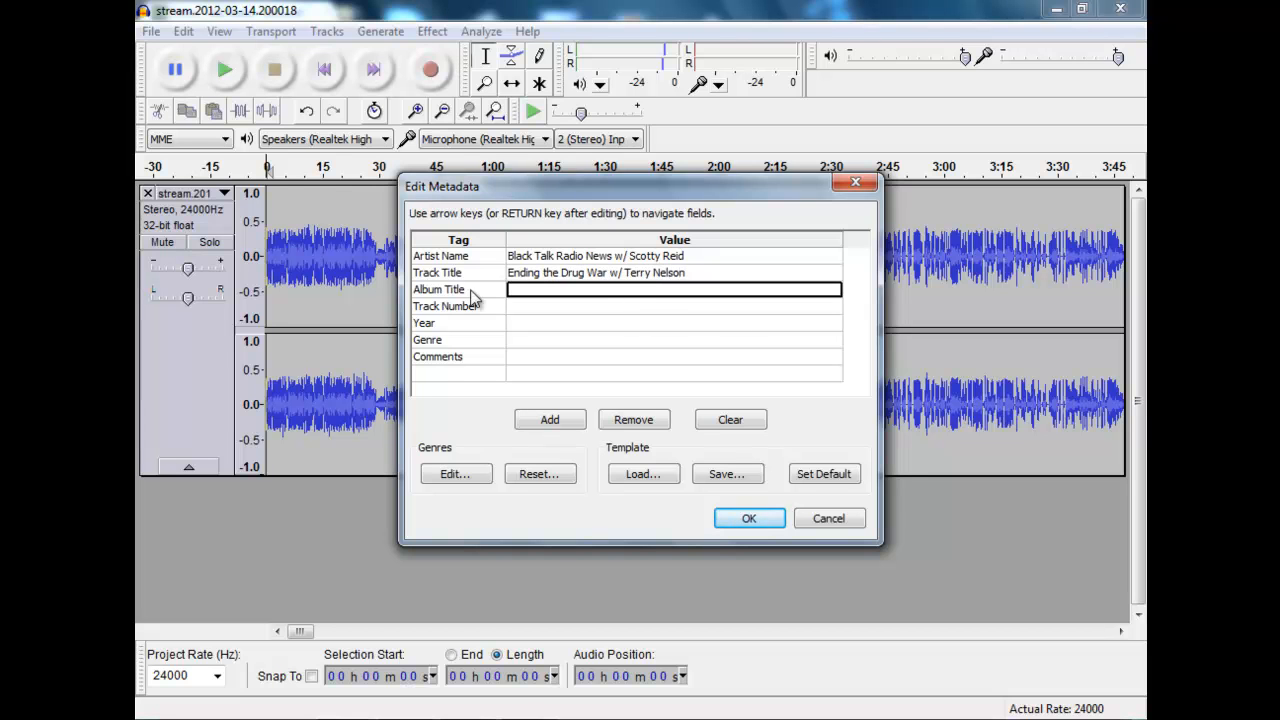
pyautogui.click(522, 324)
pyautogui.click(523, 324)
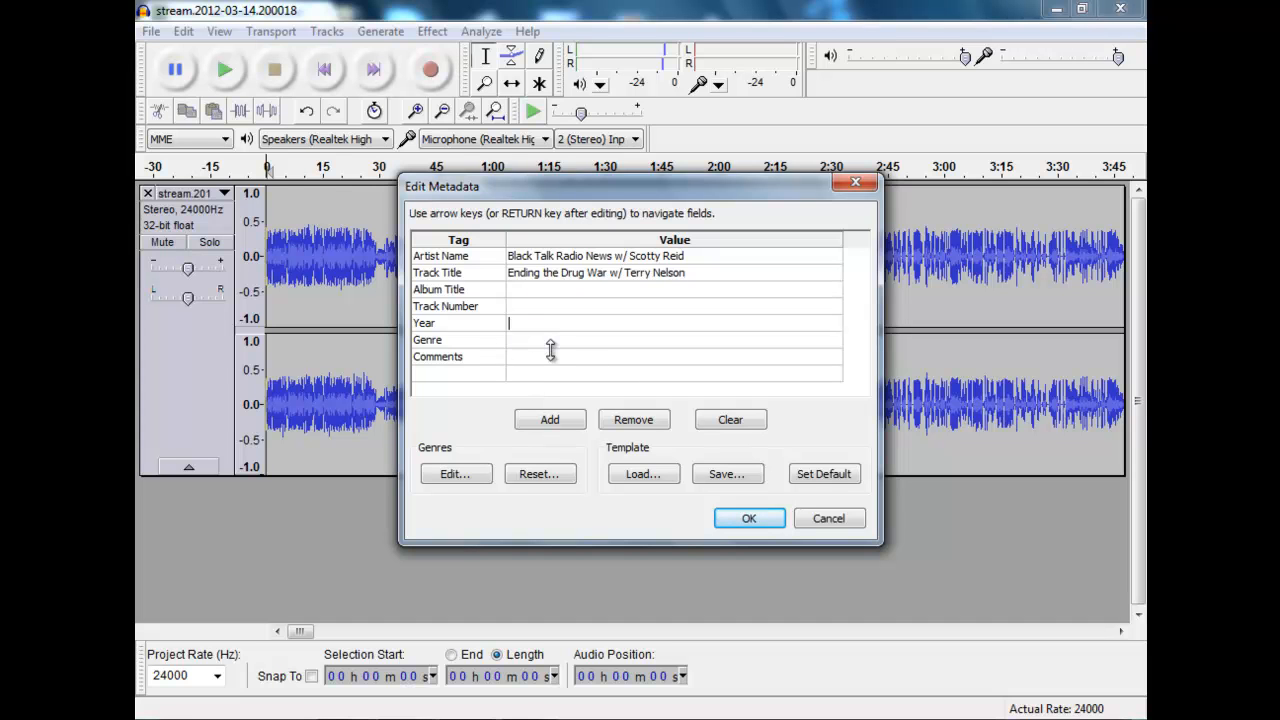
pyautogui.write('2012')
pyautogui.click(558, 342)
pyautogui.click(562, 342)
pyautogui.write('Talk')
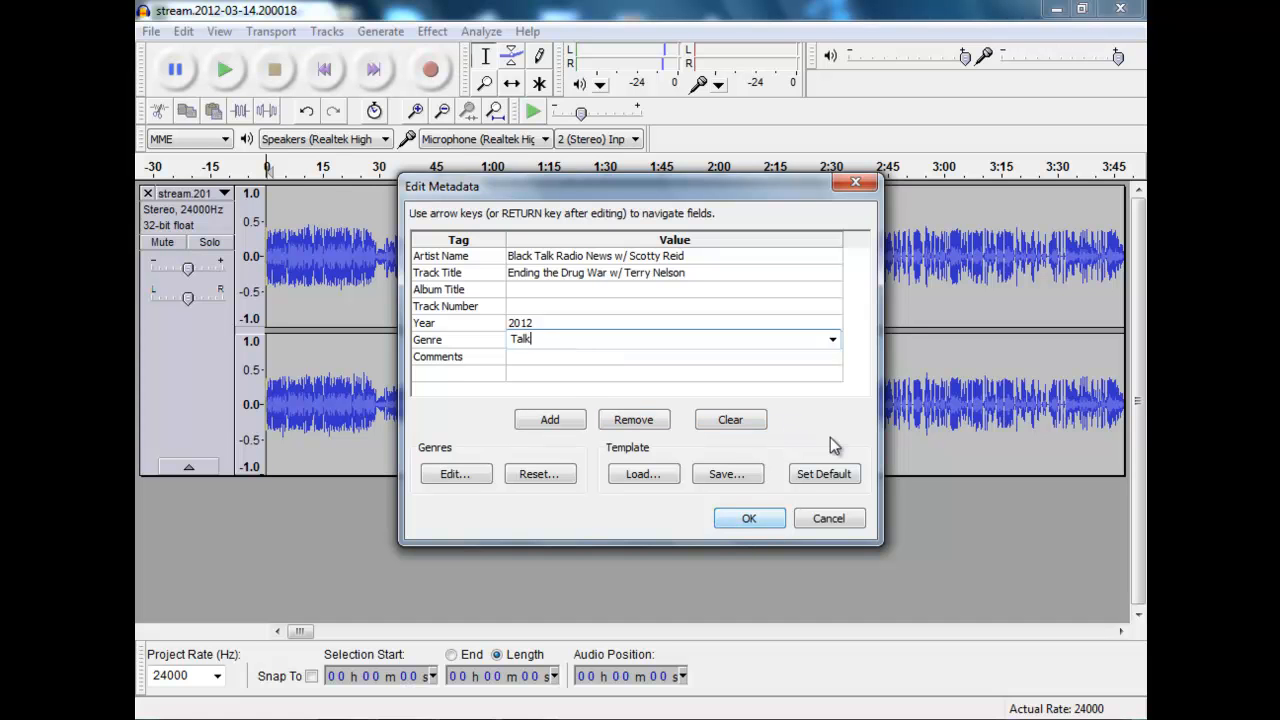
pyautogui.click(838, 360)
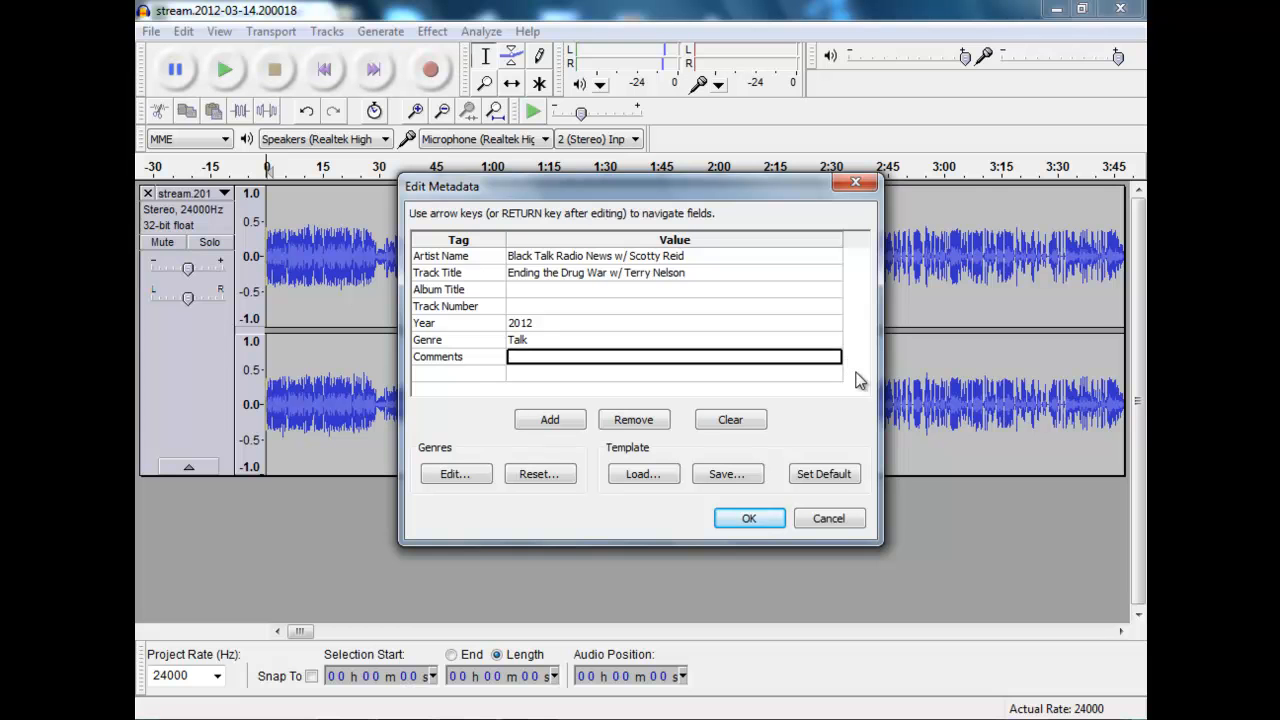
pyautogui.click(766, 517)
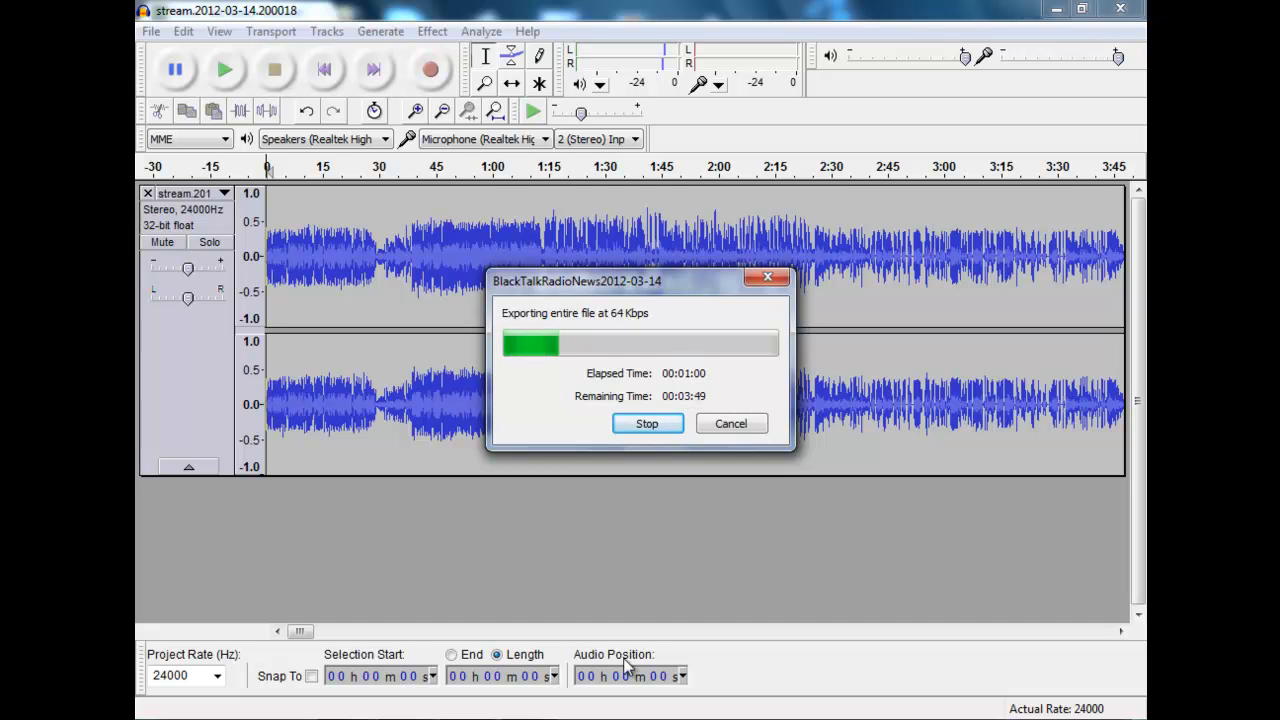
pyautogui.click(467, 718)
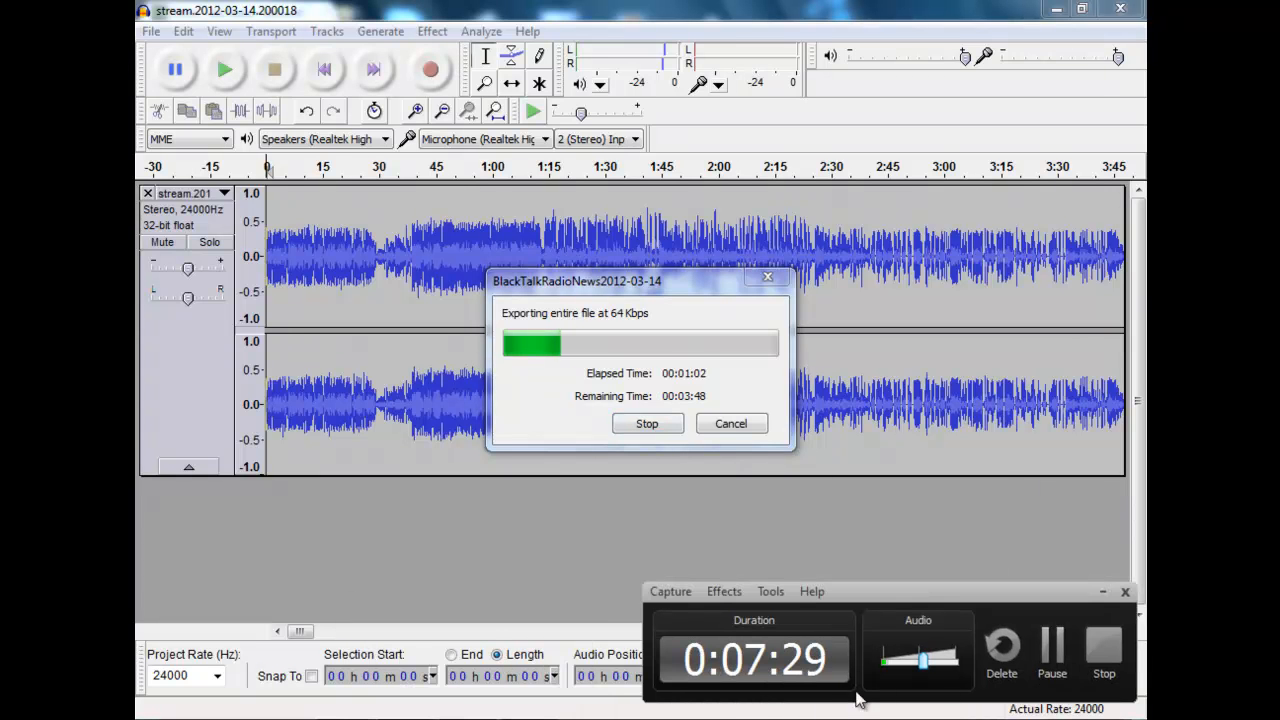
pyautogui.click(1058, 657)
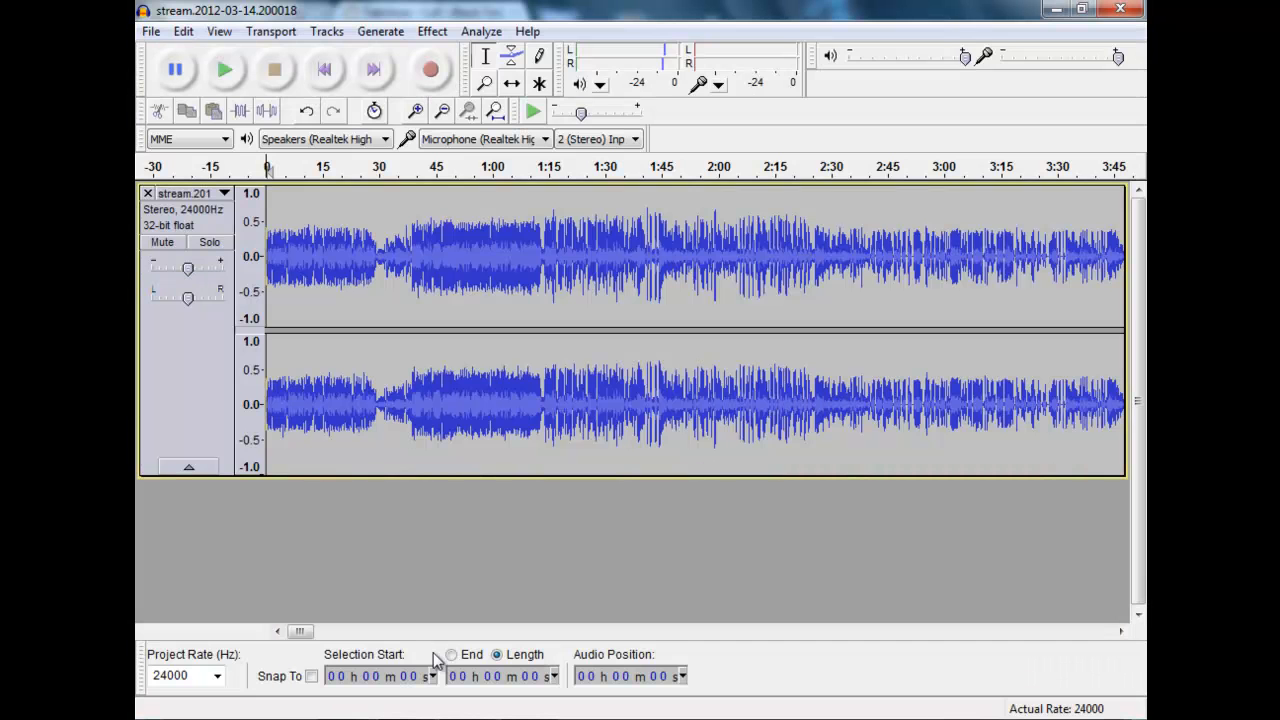
# Step: Exit the audio editor and answer its closing prompt
pyautogui.click(150, 31)
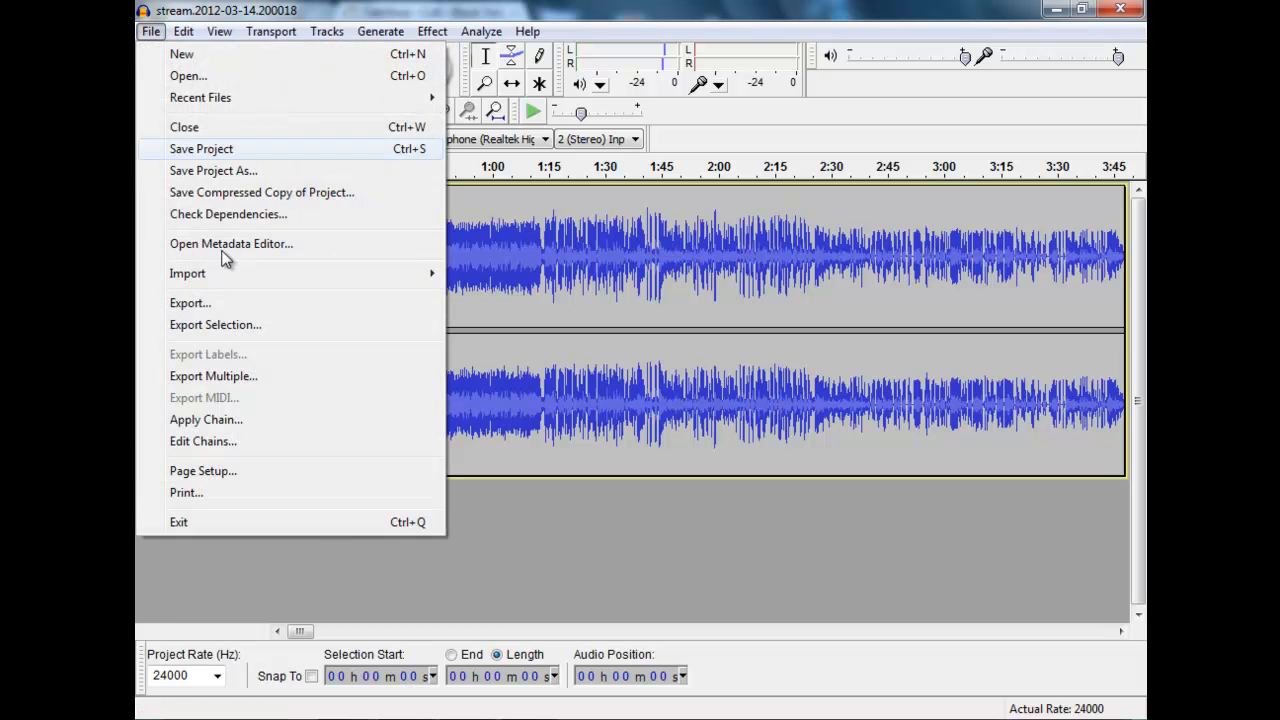
pyautogui.click(309, 521)
pyautogui.click(666, 435)
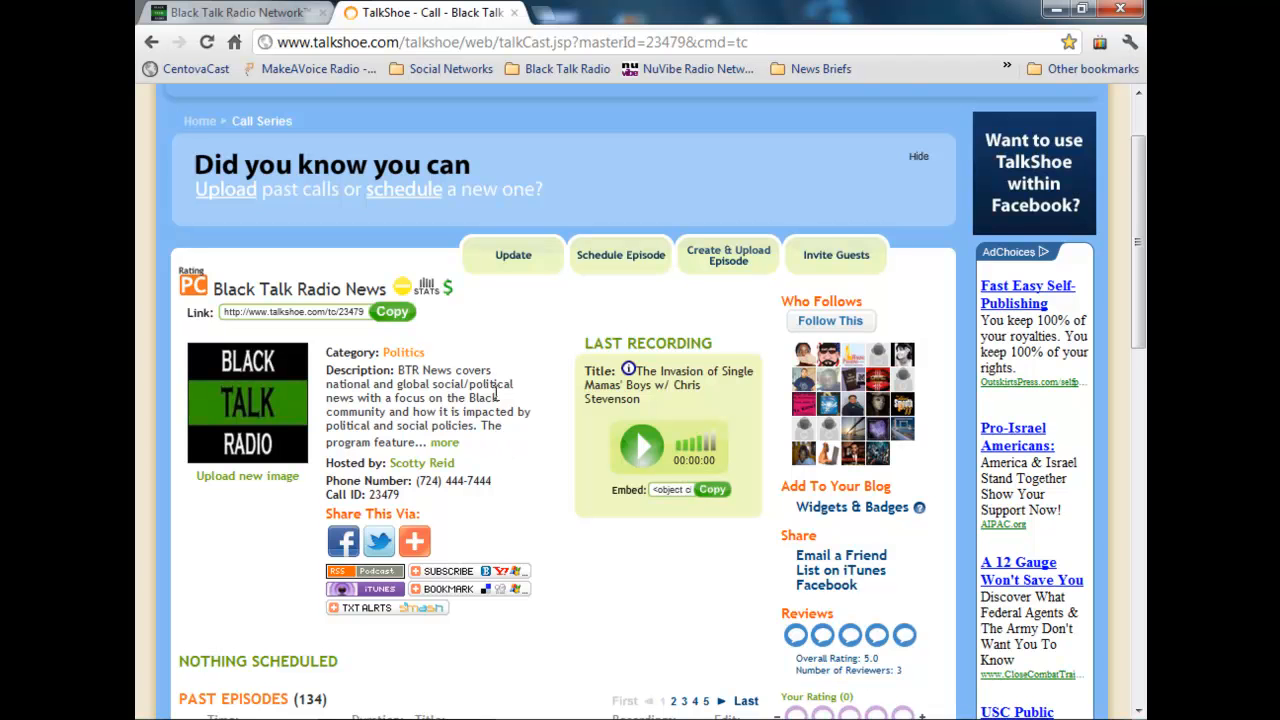
# Step: Switch to TalkShoe in Google Chrome and start creating and uploading a new episode for the Black Talk Radio News series
pyautogui.scroll(-1, 497, 395)
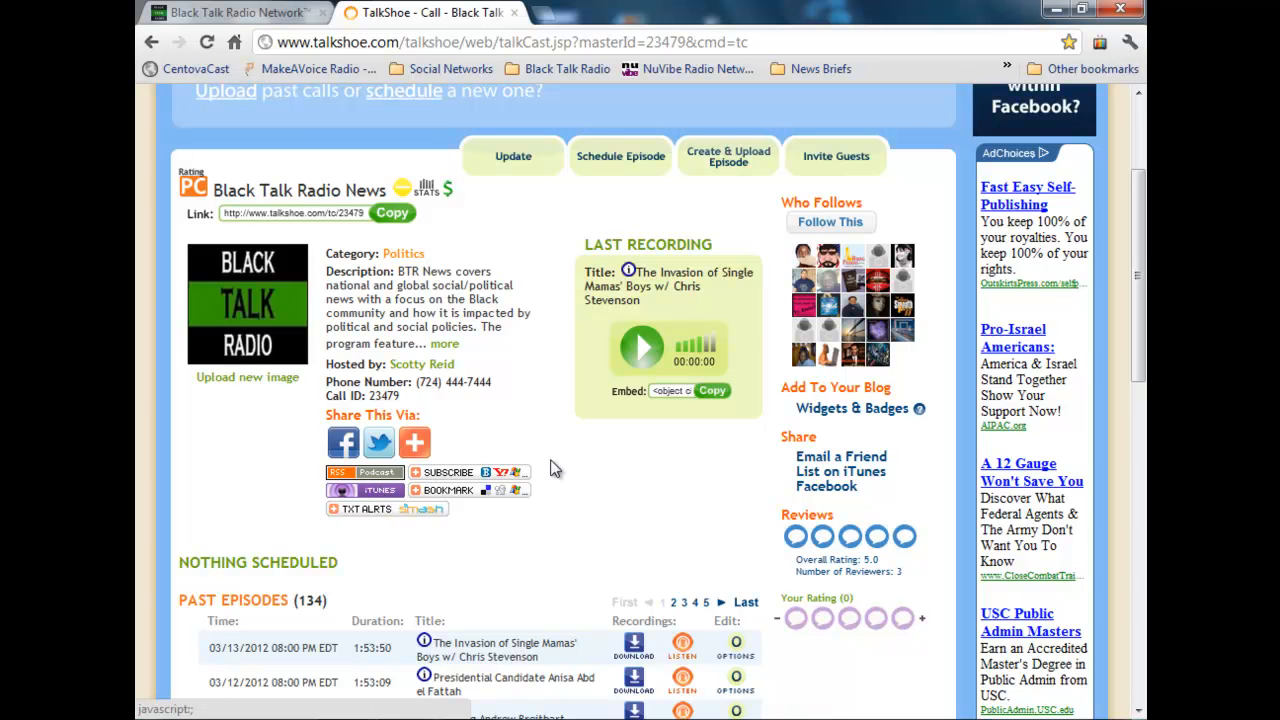
pyautogui.scroll(1, 511, 346)
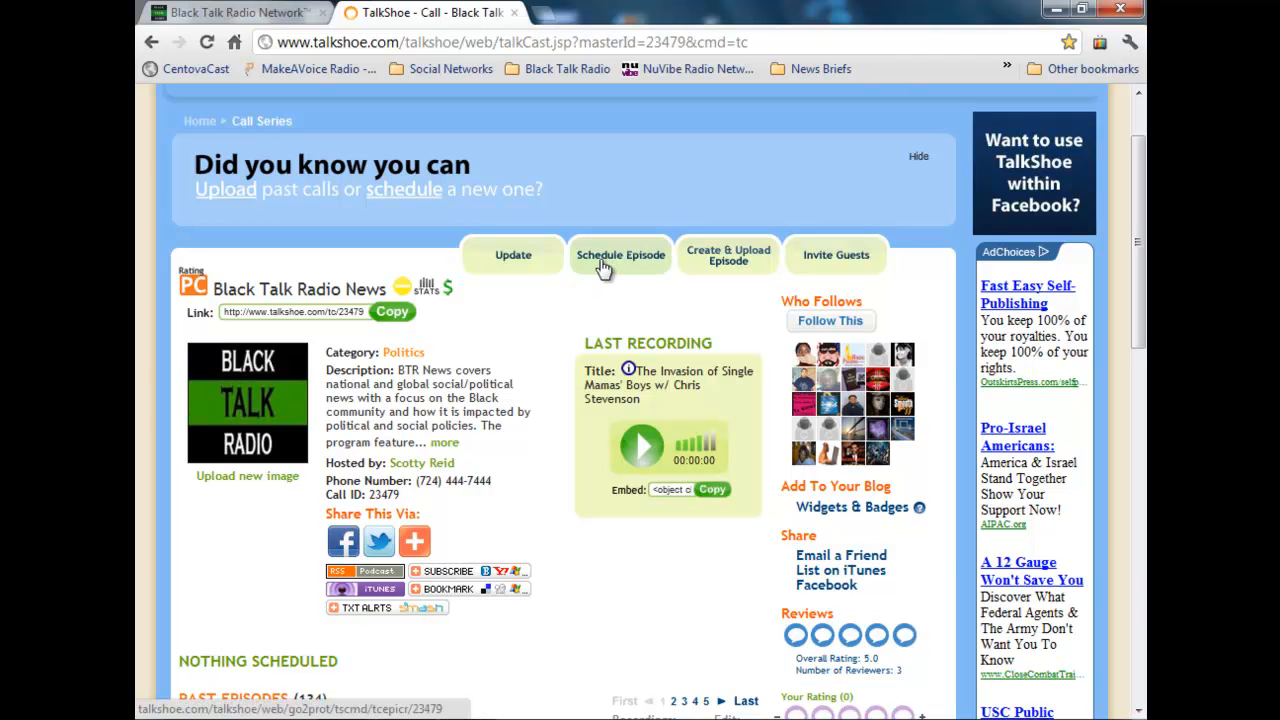
pyautogui.click(731, 265)
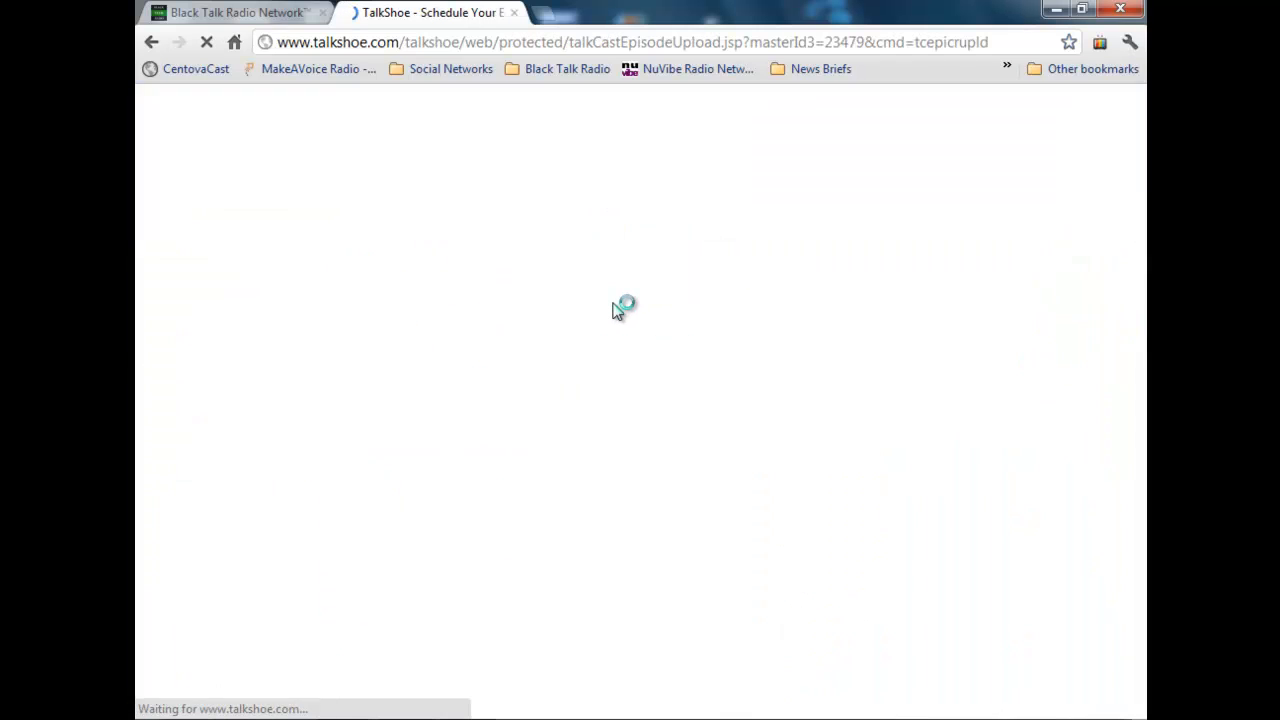
# Step: Set the episode date to 03/14/2012 and the start time to 08:00 PM
pyautogui.click(762, 321)
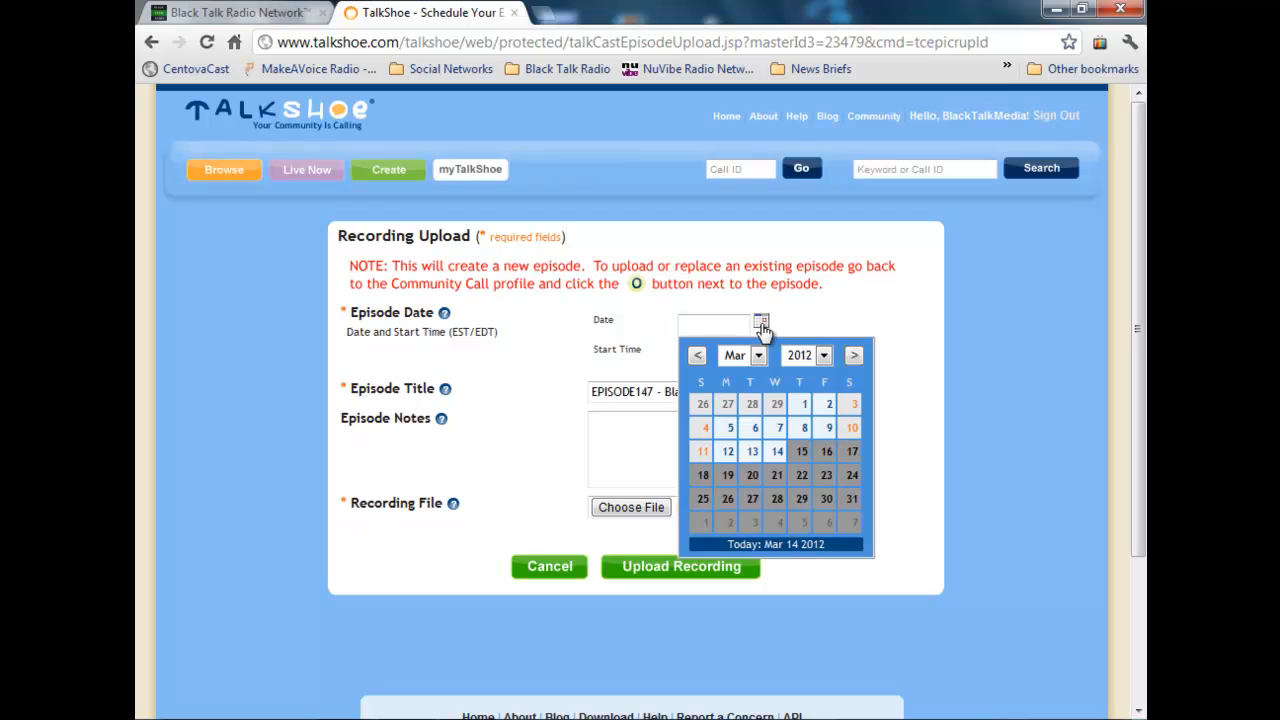
pyautogui.click(777, 455)
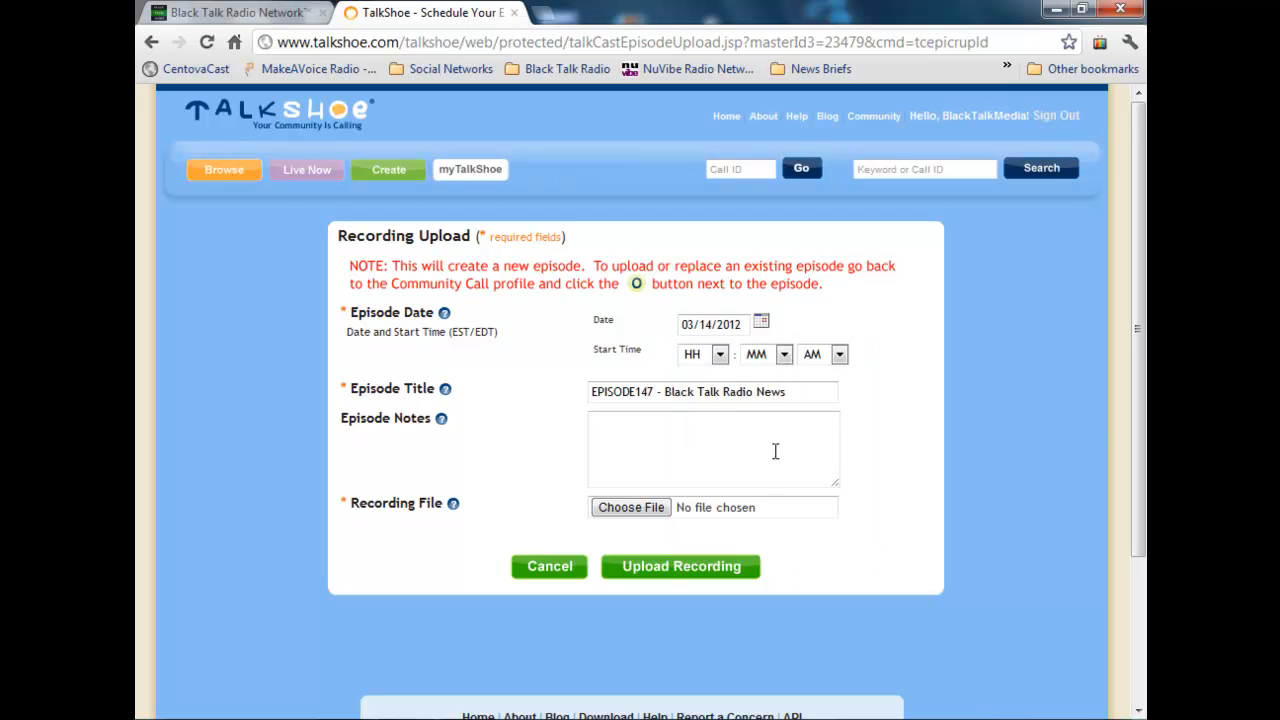
pyautogui.click(716, 354)
pyautogui.click(719, 522)
pyautogui.click(784, 354)
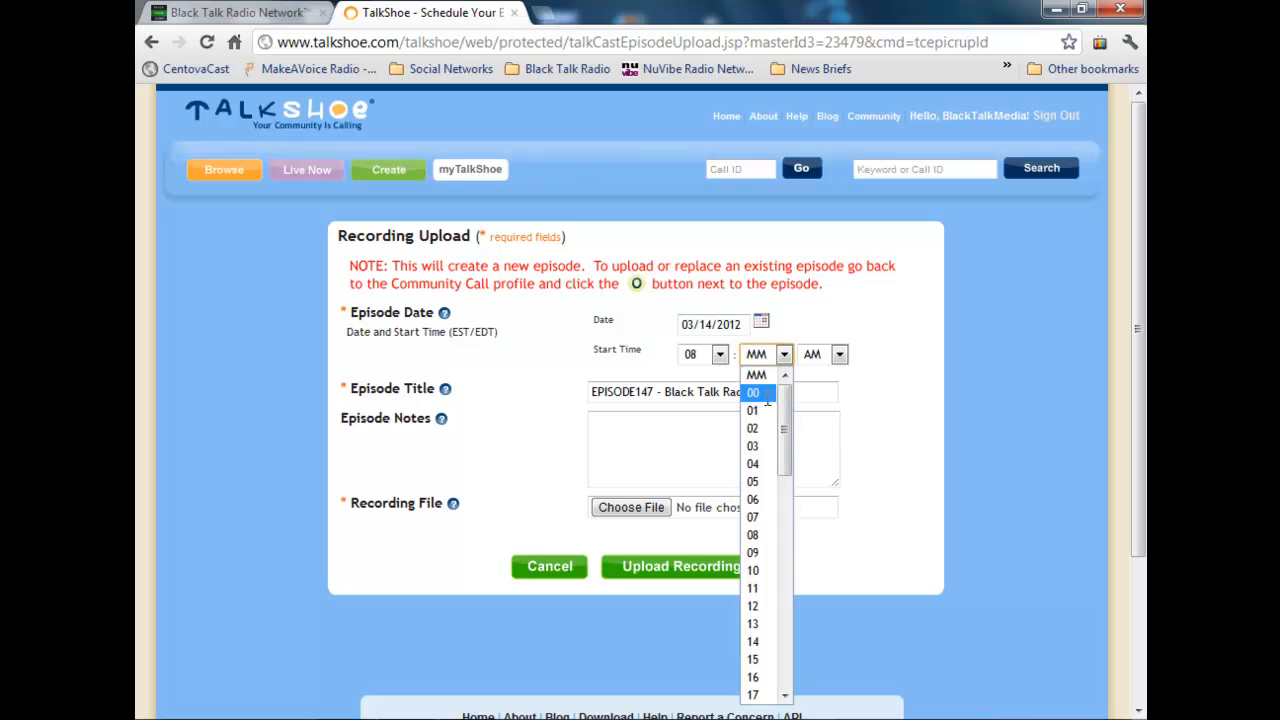
pyautogui.click(767, 397)
pyautogui.click(839, 354)
pyautogui.click(815, 392)
# Step: Clear the prefilled episode title and open the 8:00 PM "Ending the Drug War" event page on the Black Talk Radio Network site
pyautogui.press('Tab')
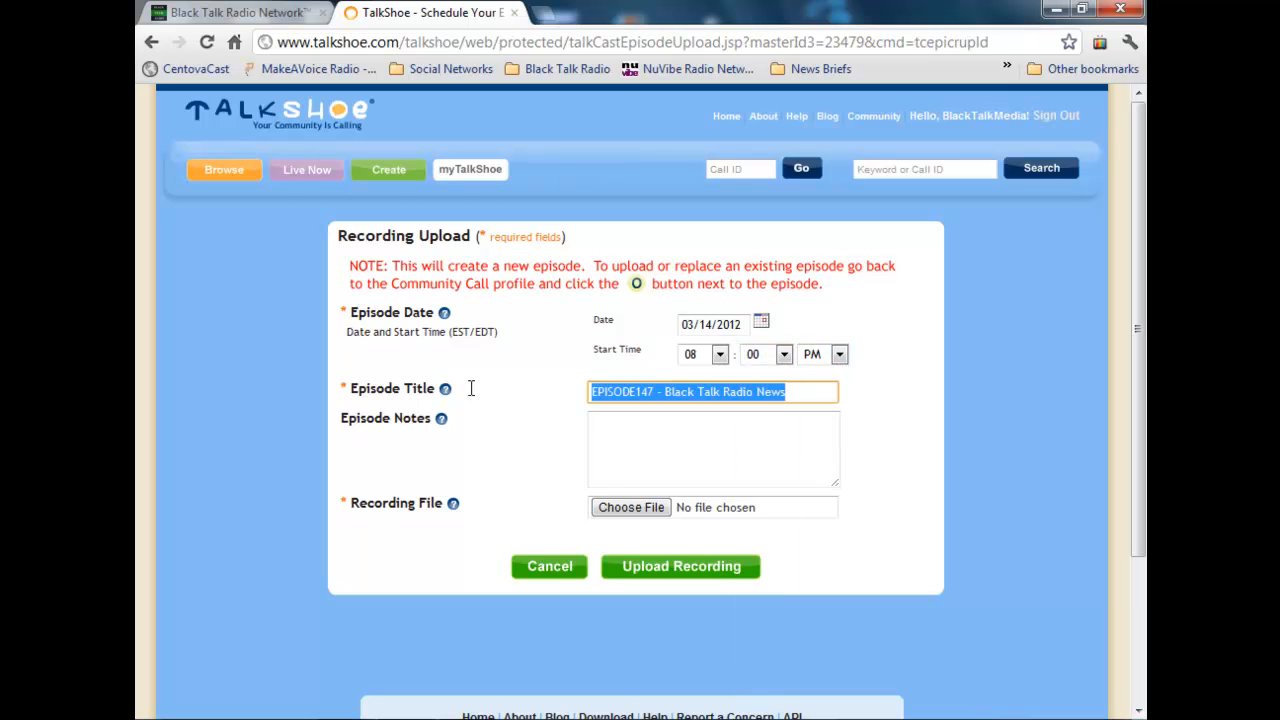
pyautogui.press('BackSpace')
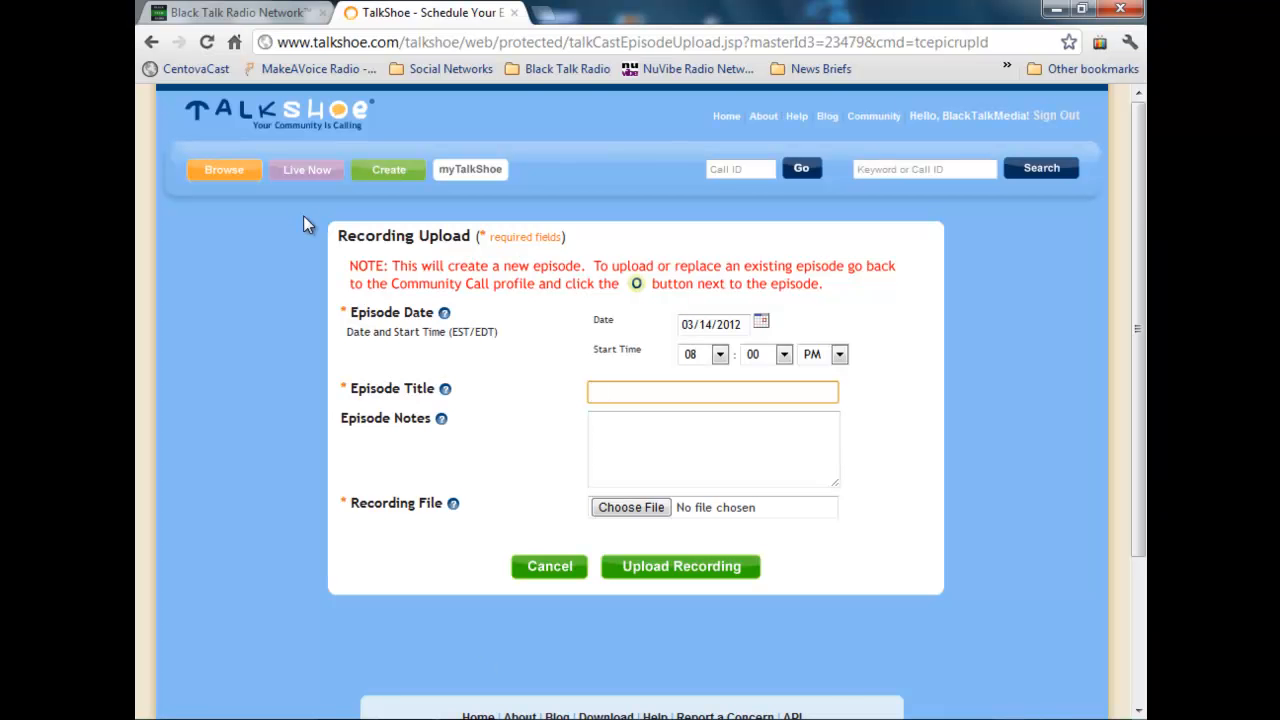
pyautogui.click(245, 13)
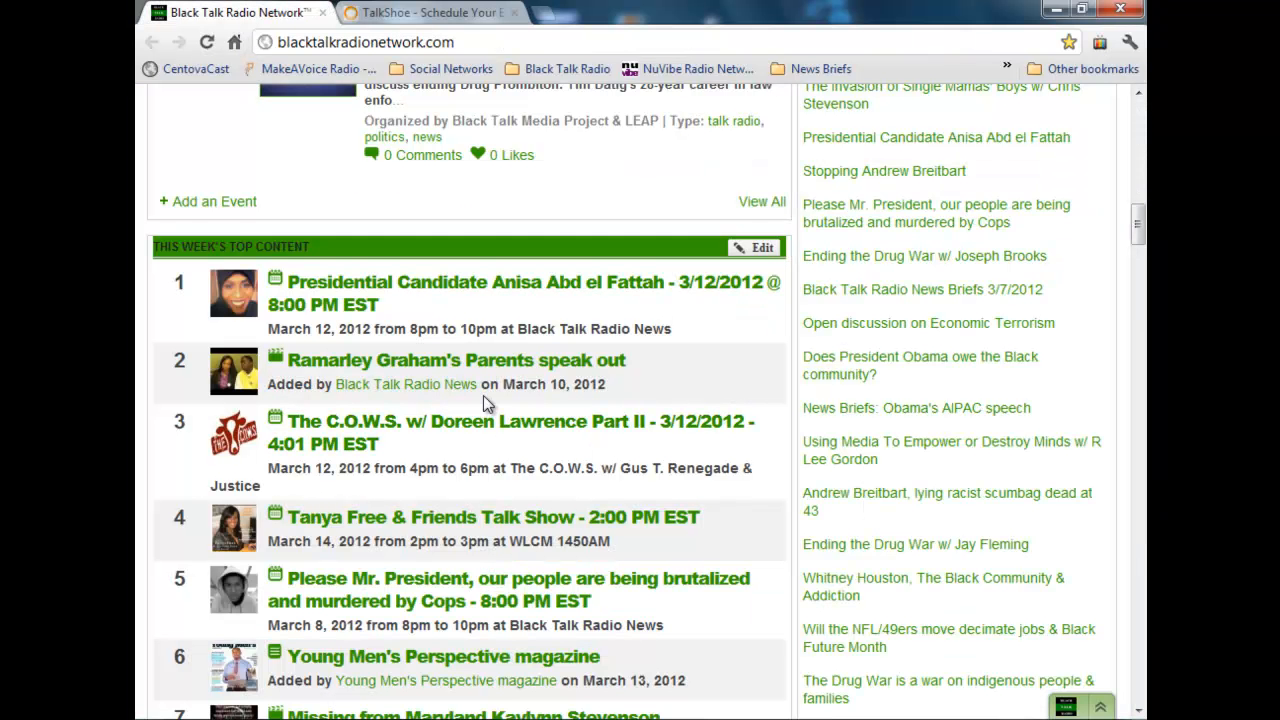
pyautogui.scroll(10, 490, 450)
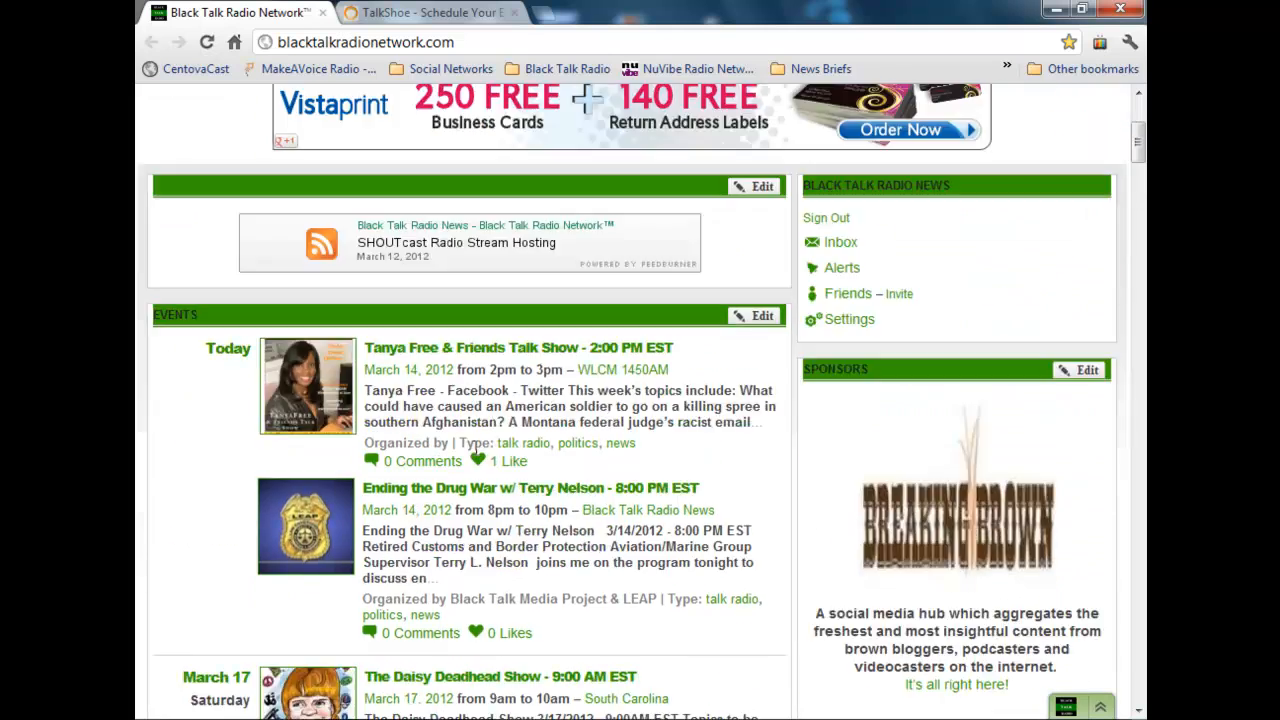
pyautogui.scroll(-1, 480, 450)
pyautogui.click(528, 388)
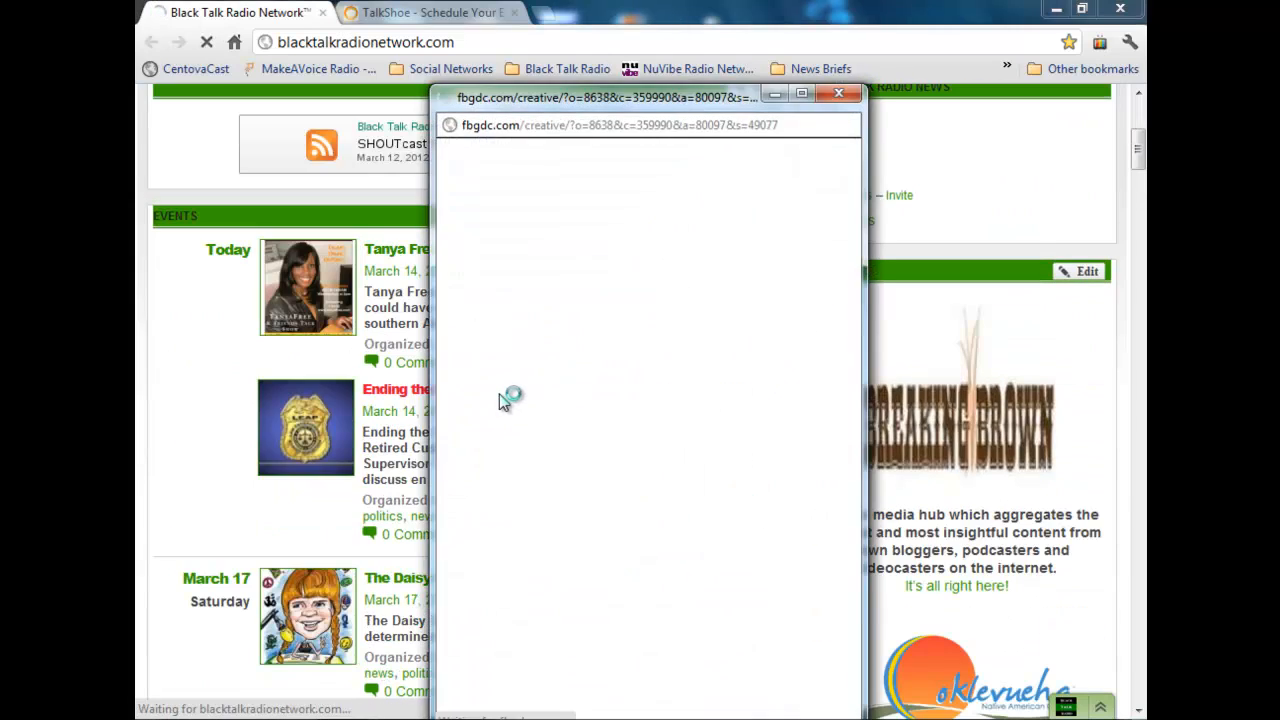
pyautogui.click(840, 95)
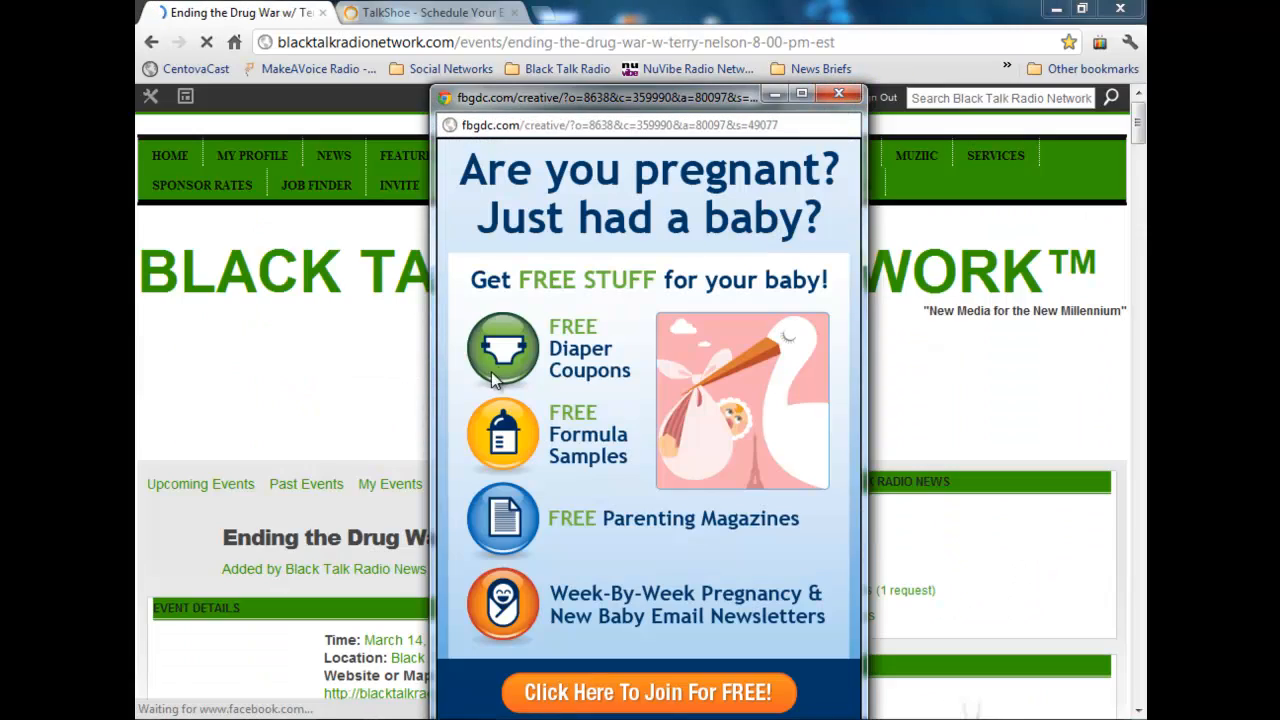
pyautogui.scroll(-3, 519, 460)
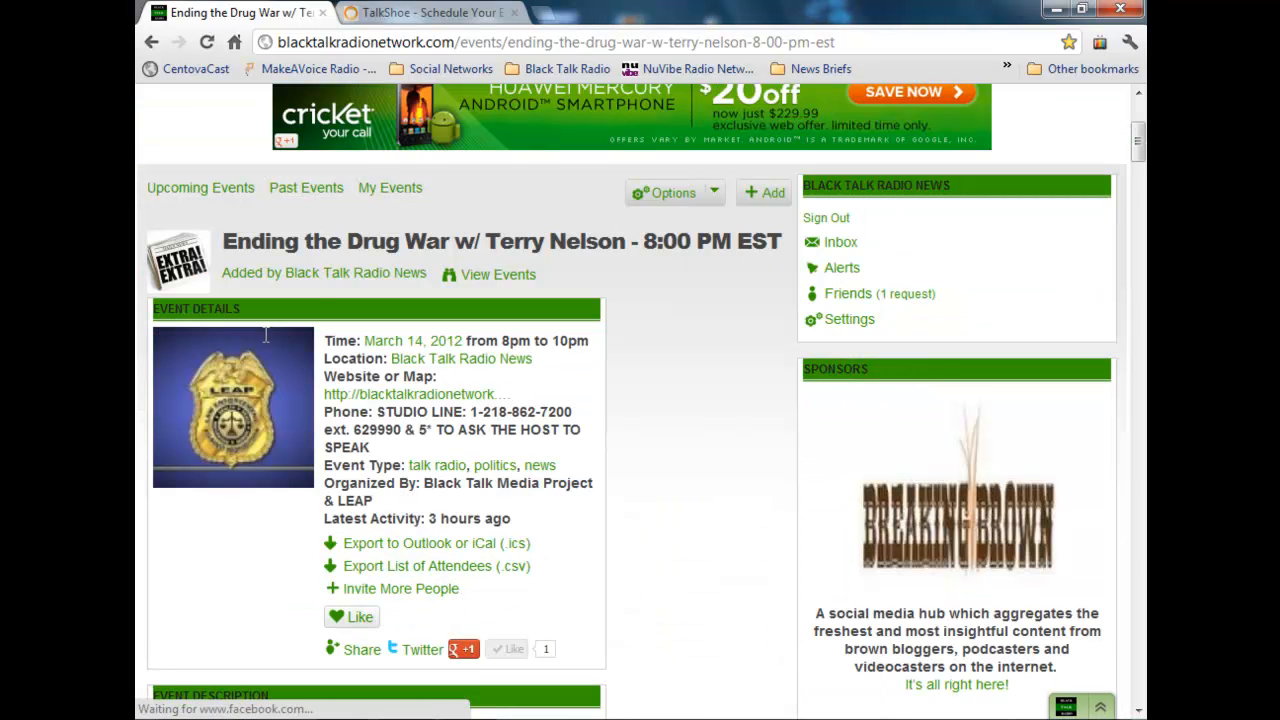
# Step: Copy the event heading, without the broadcast time, into the episode title on the TalkShoe upload form
pyautogui.moveTo(226, 240); pyautogui.dragTo(628, 250)
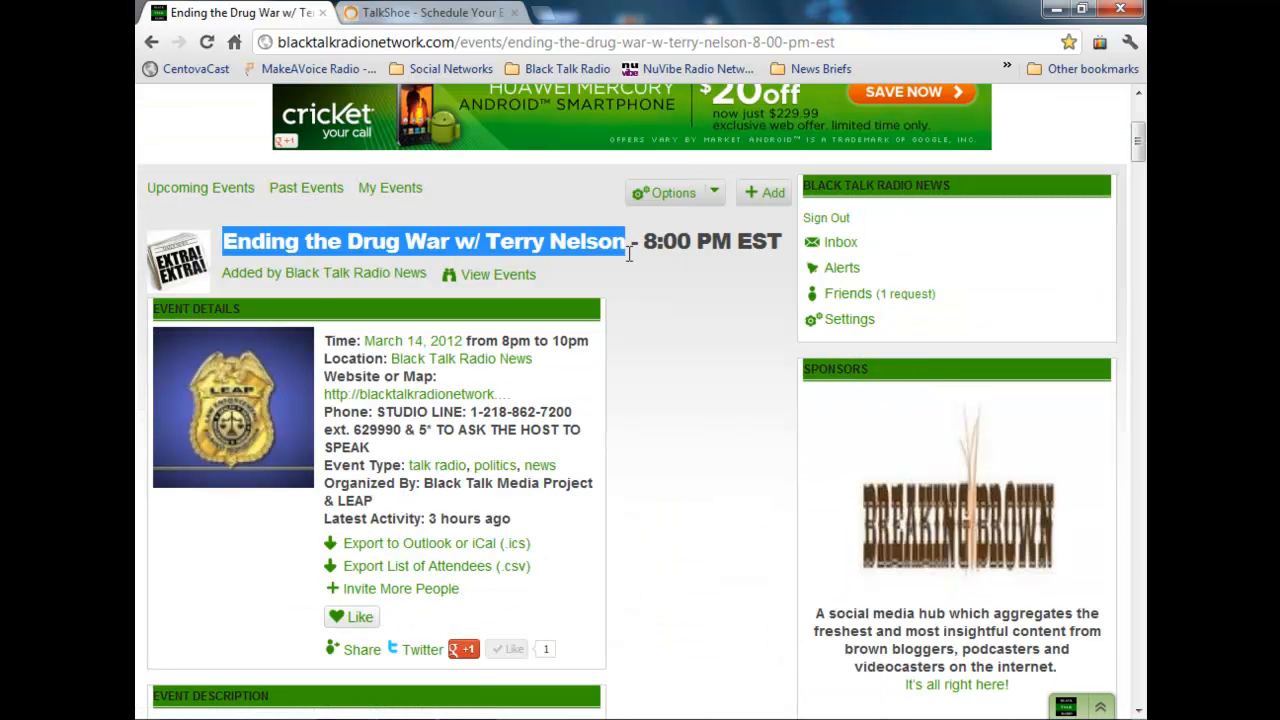
pyautogui.rightClick(628, 252)
pyautogui.click(652, 267)
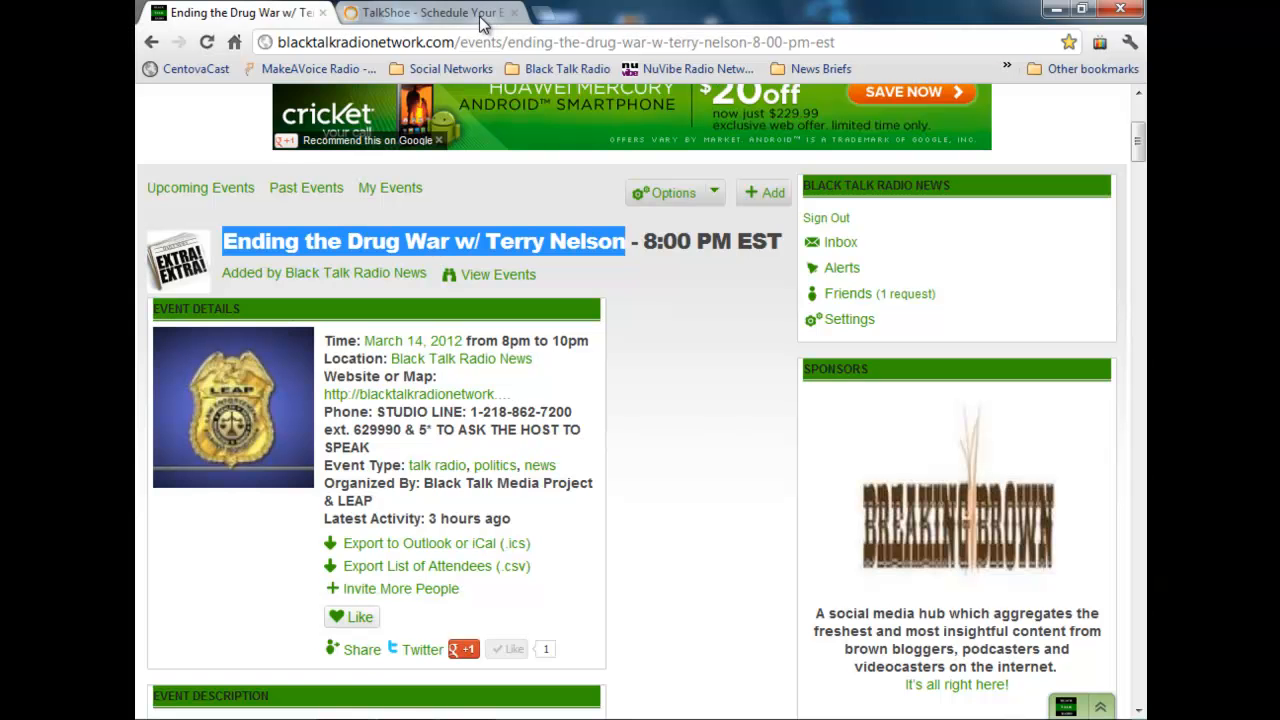
pyautogui.click(478, 16)
pyautogui.hotkey('ctrl', 'v')
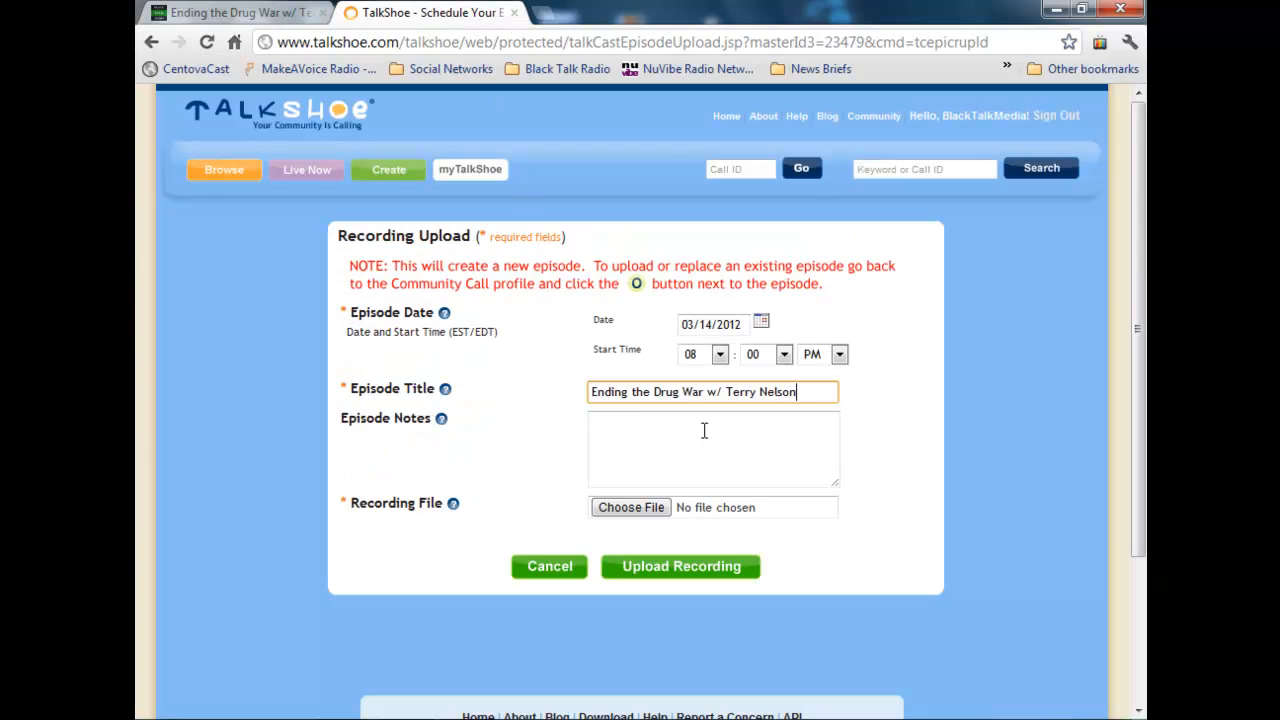
# Step: Copy the opening paragraph introducing the guest from the event description into the episode notes
pyautogui.click(235, 13)
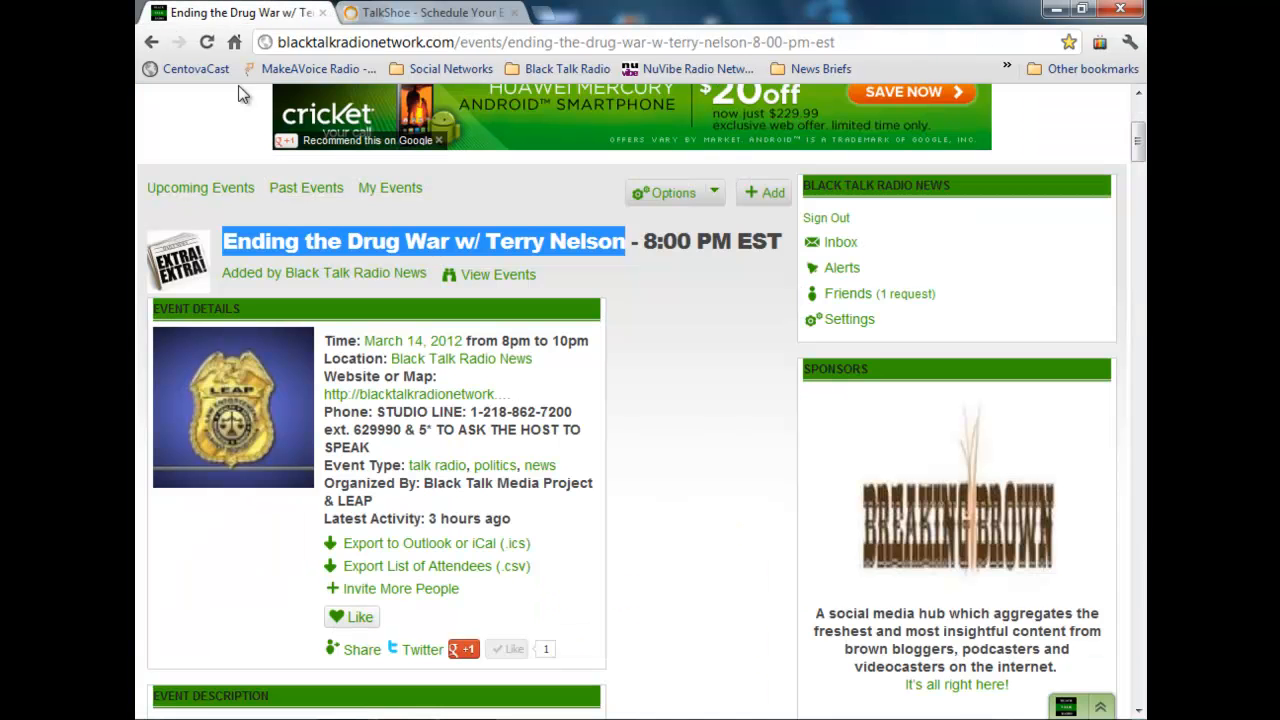
pyautogui.scroll(-7, 406, 527)
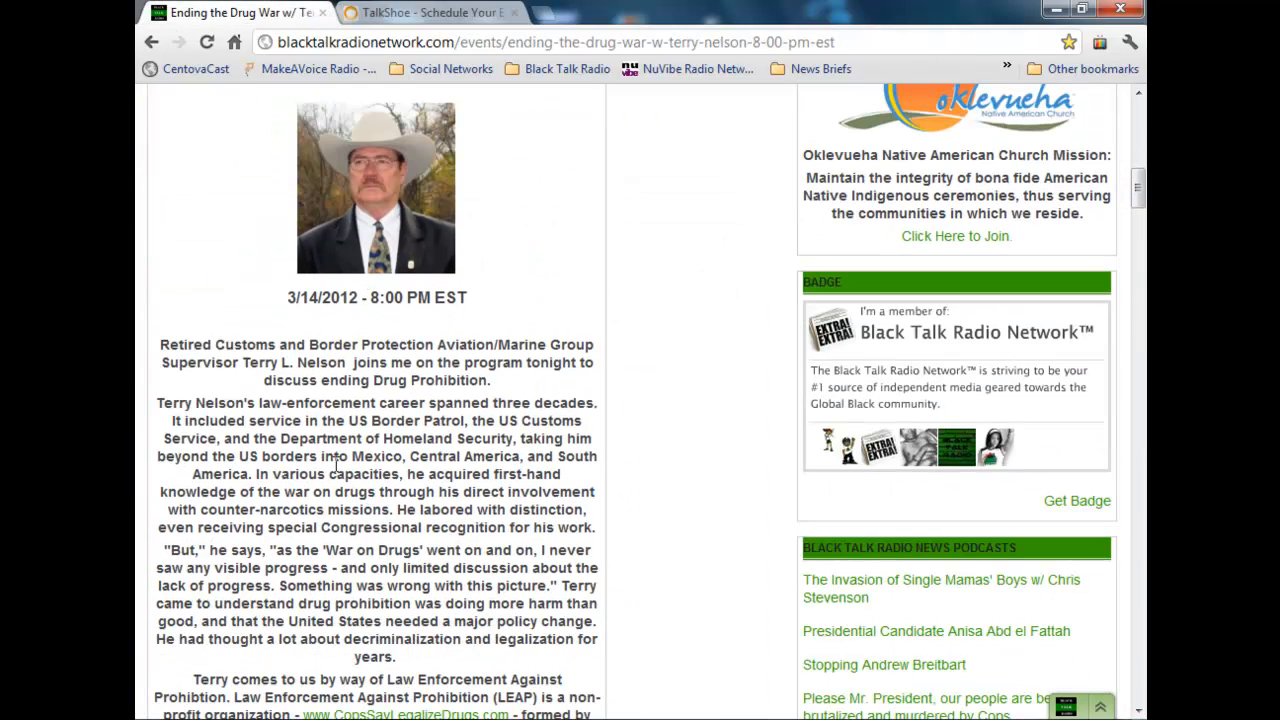
pyautogui.moveTo(174, 349); pyautogui.dragTo(530, 382)
pyautogui.rightClick(436, 347)
pyautogui.click(529, 357)
pyautogui.scroll(-2, 492, 368)
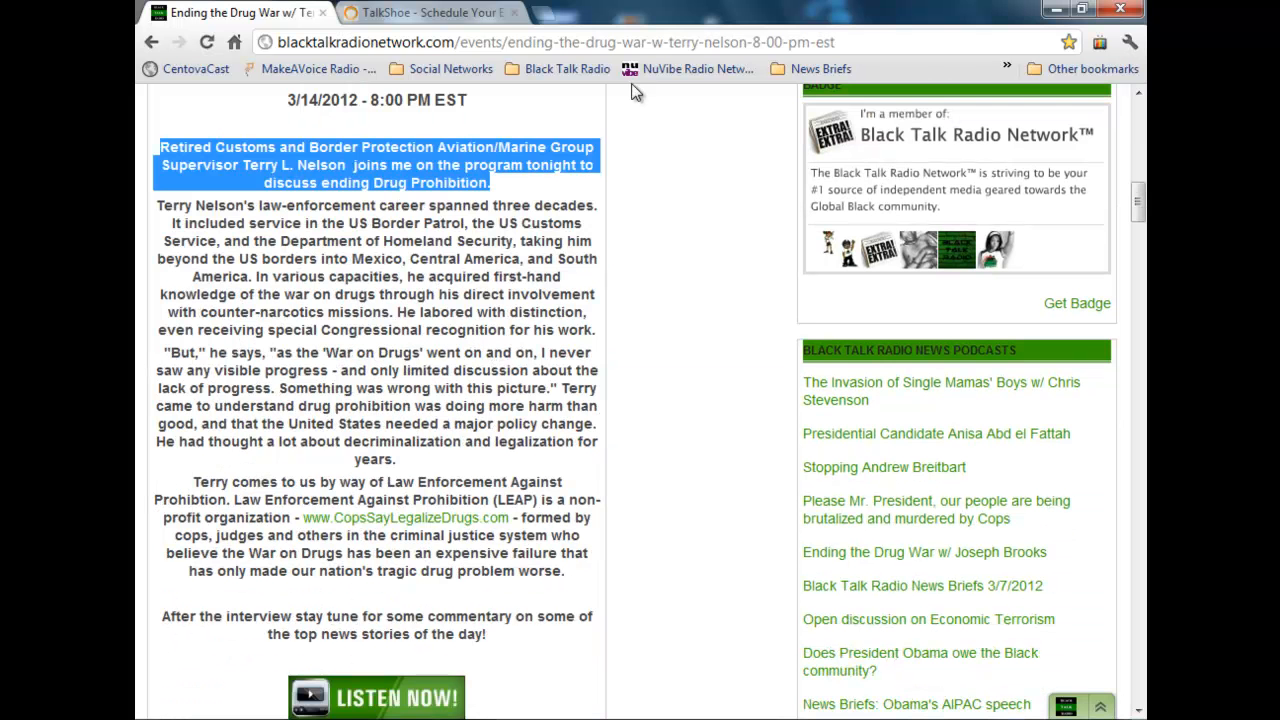
pyautogui.click(415, 13)
pyautogui.rightClick(650, 444)
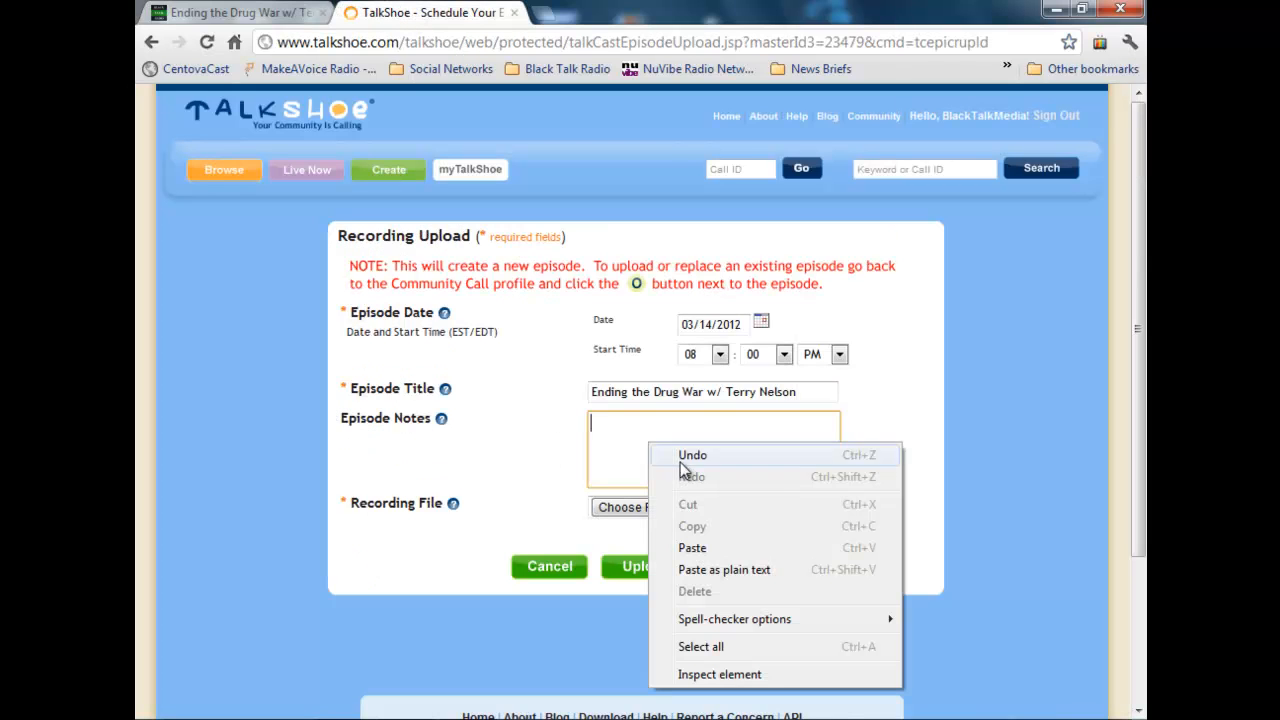
pyautogui.click(700, 550)
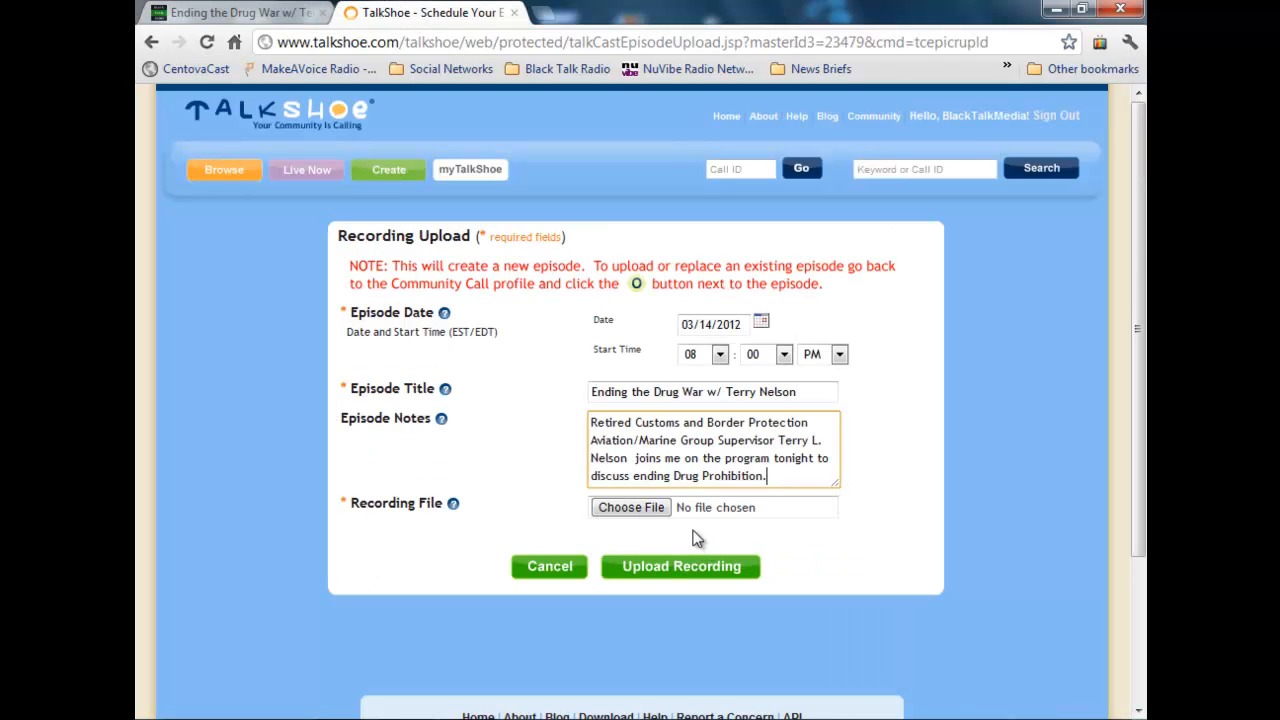
# Step: Choose the Black Talk Radio News MP3 for 2012-03-14 from Downloads > Audio Files > Black Talk Radio > Programs as the recording file
pyautogui.click(641, 511)
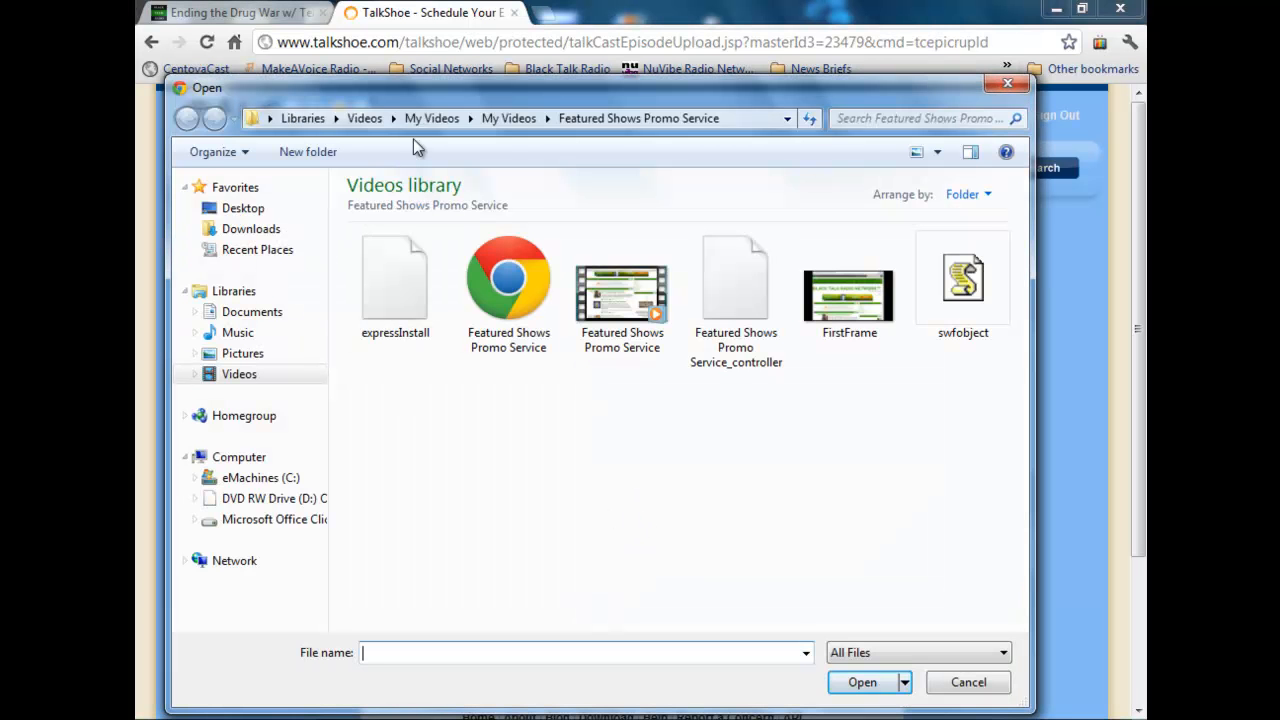
pyautogui.click(336, 119)
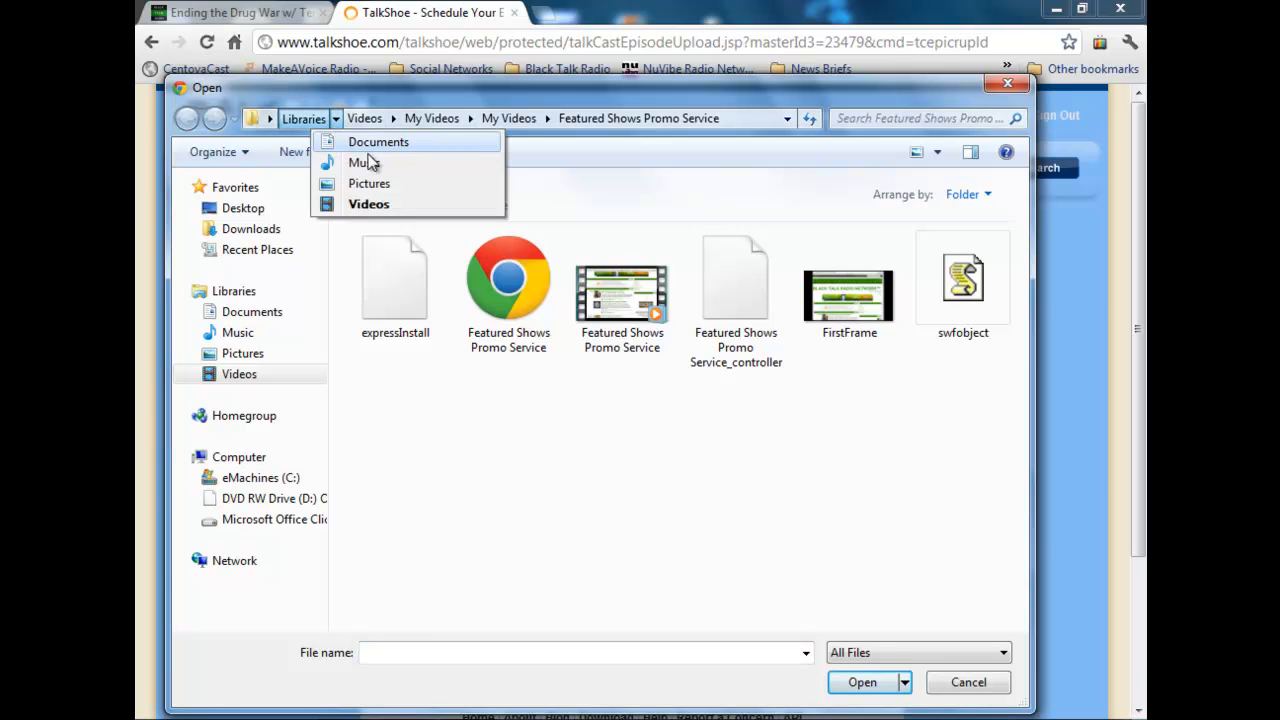
pyautogui.click(245, 228)
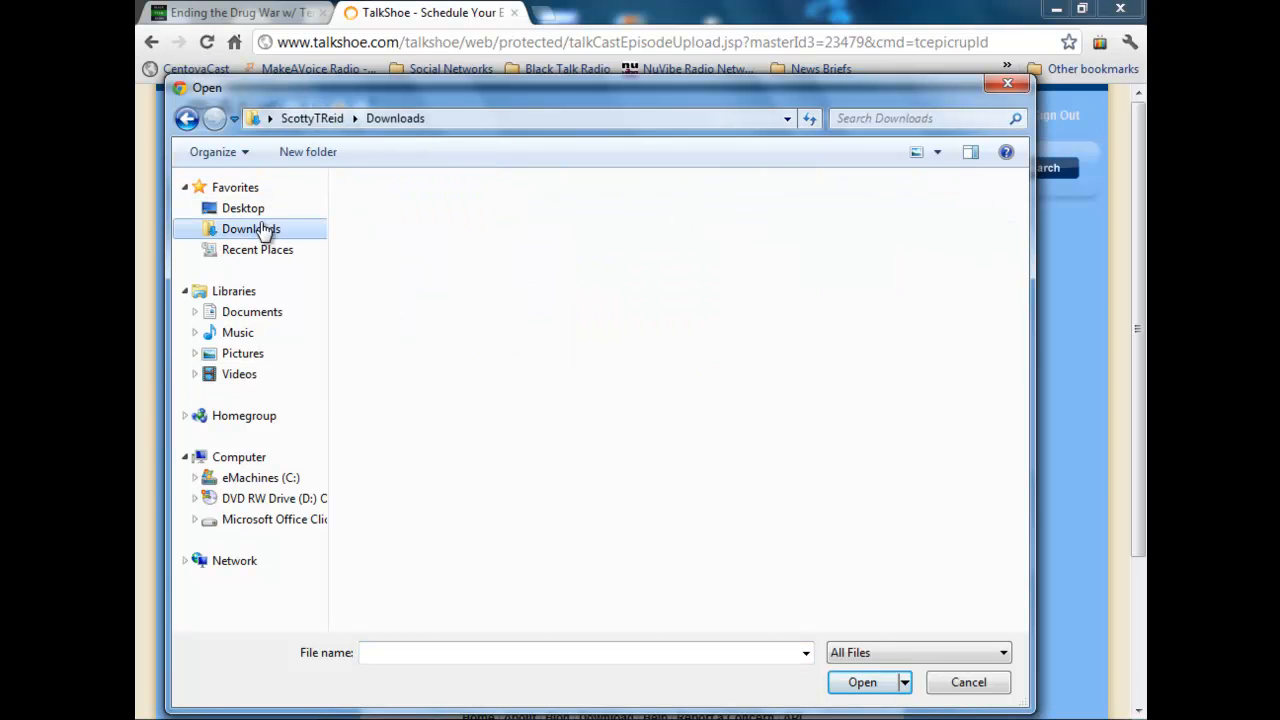
pyautogui.doubleClick(725, 235)
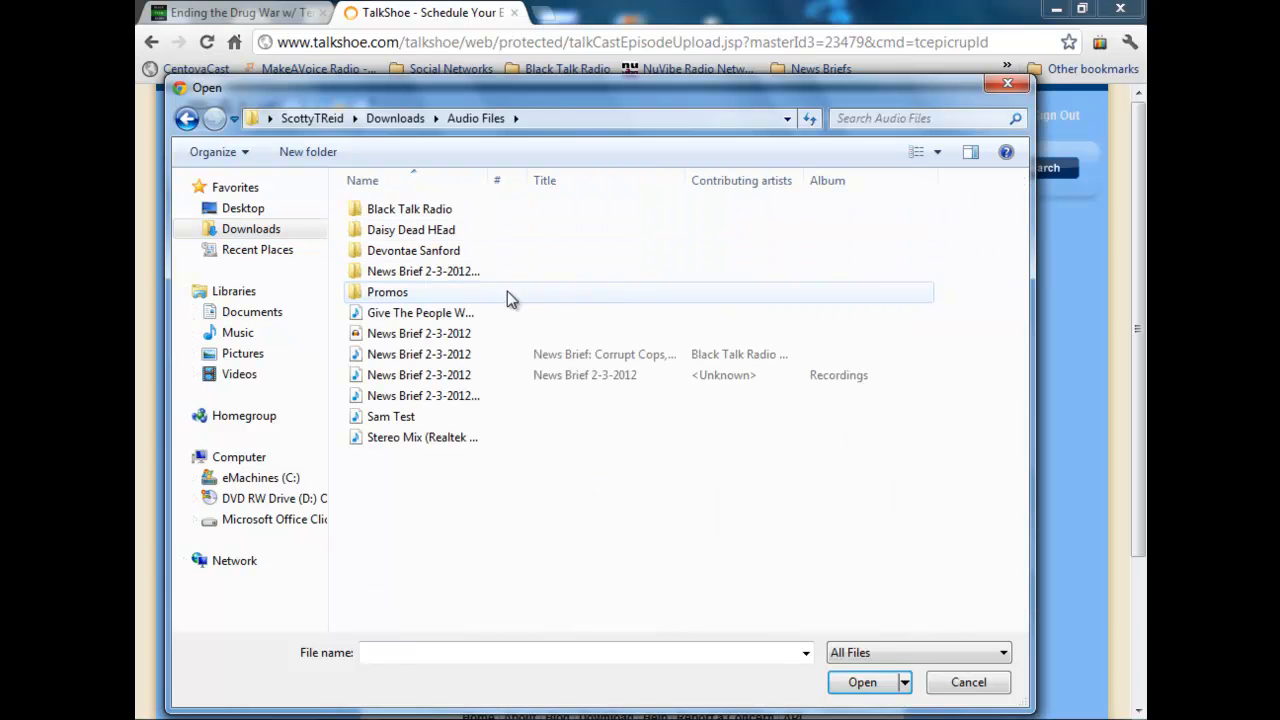
pyautogui.doubleClick(449, 209)
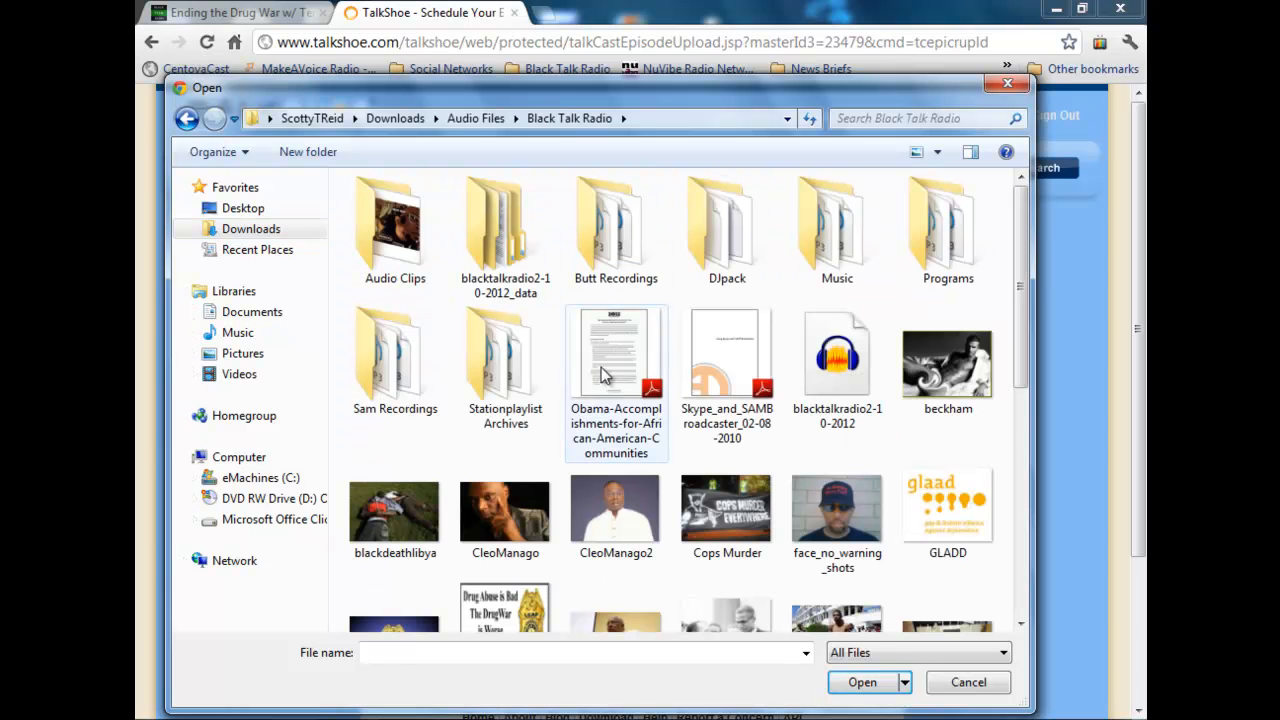
pyautogui.doubleClick(960, 258)
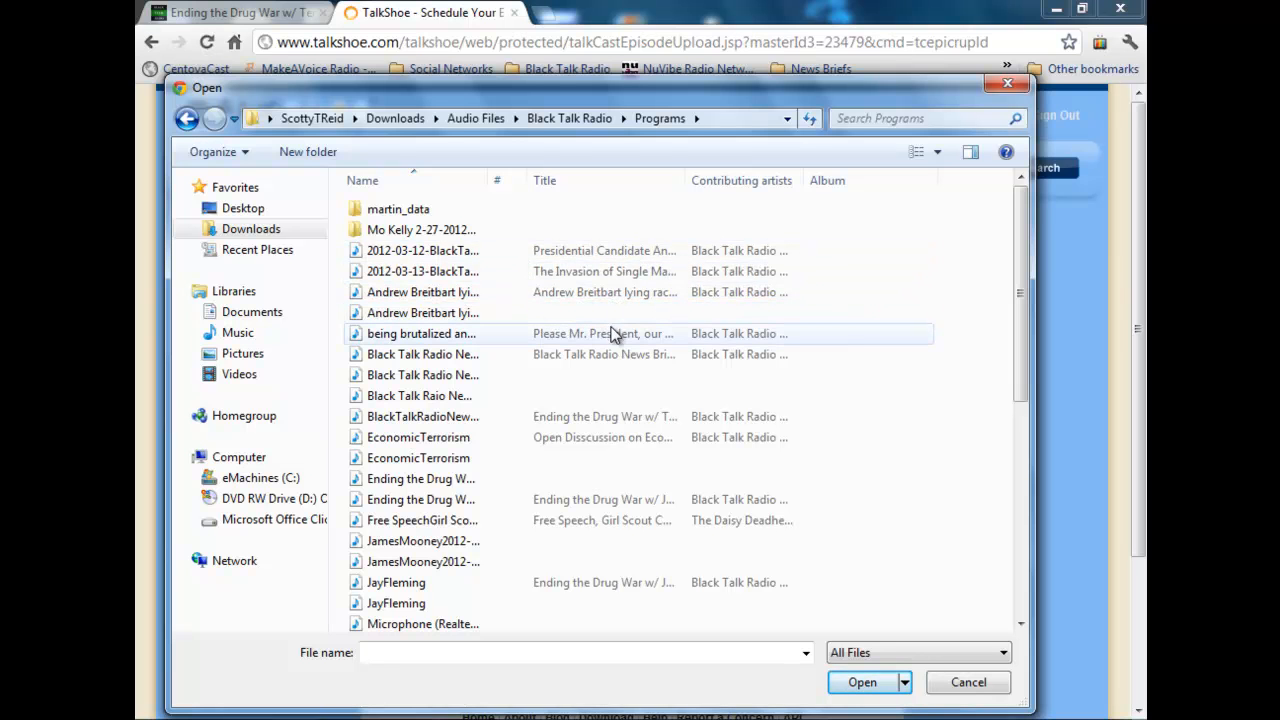
pyautogui.doubleClick(601, 416)
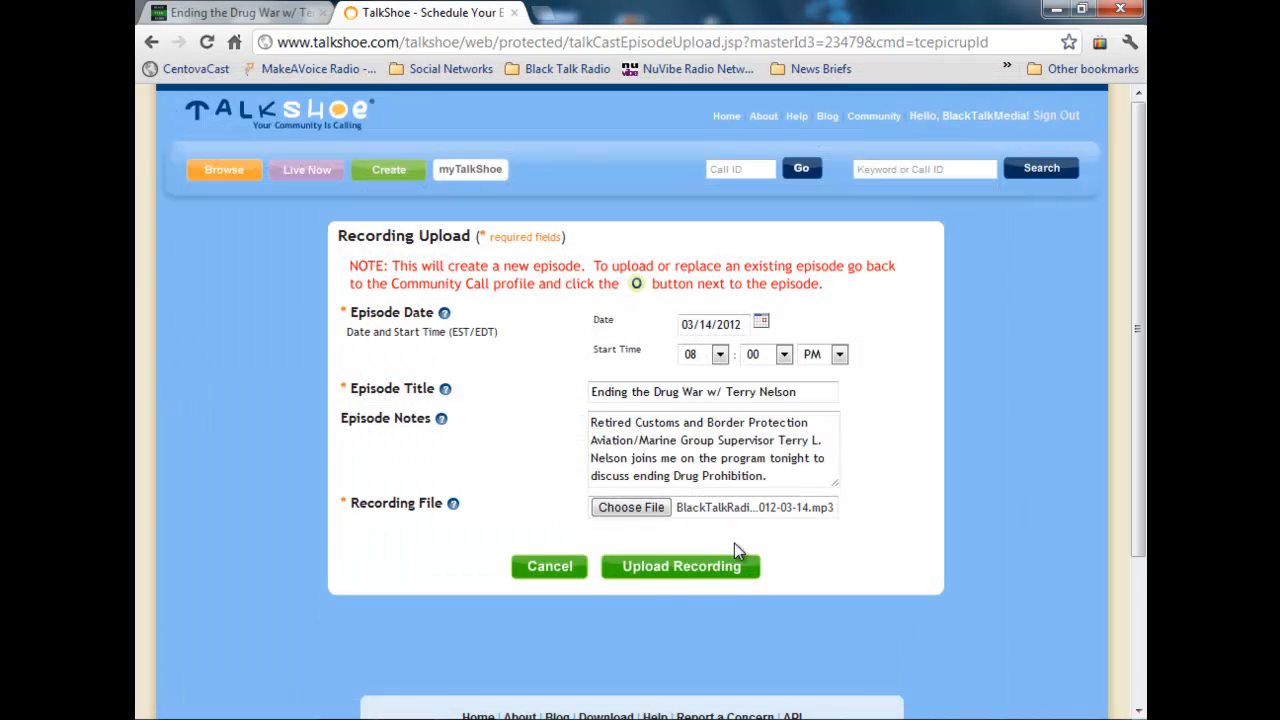
# Step: Upload the recording, return to the call series and check for the new episode among the past episodes
pyautogui.click(685, 578)
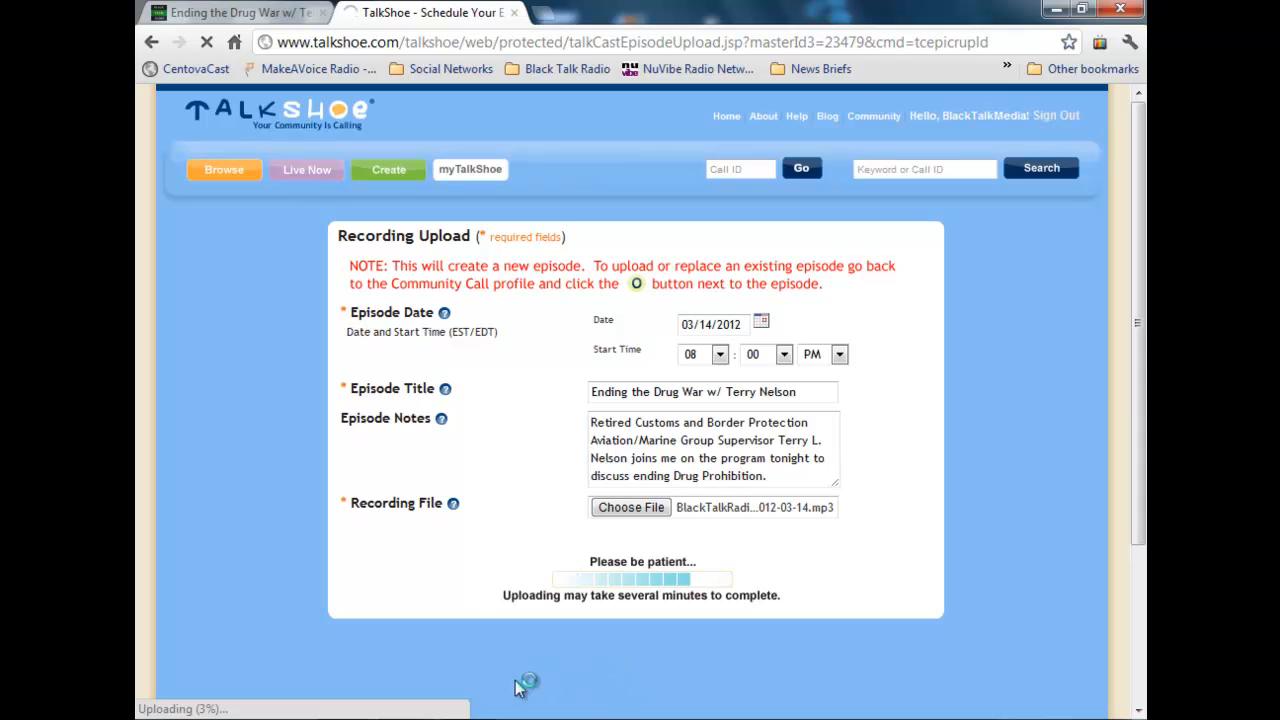
pyautogui.click(407, 719)
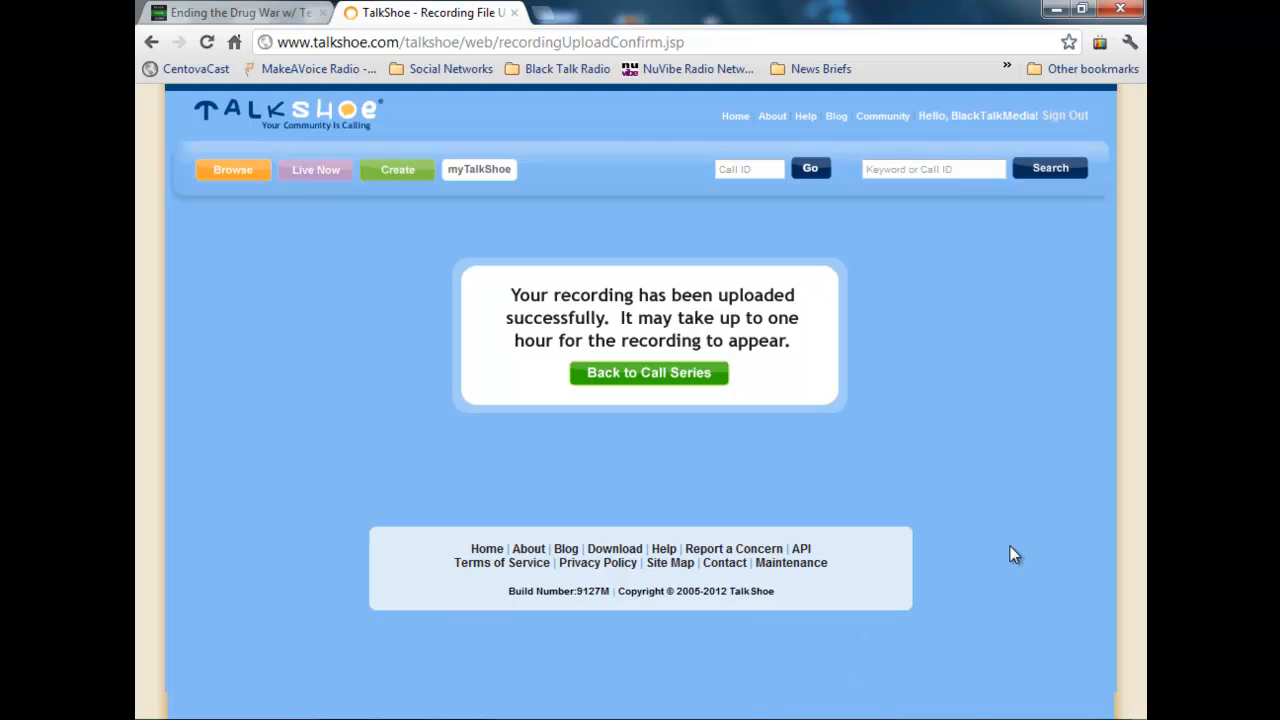
pyautogui.click(664, 388)
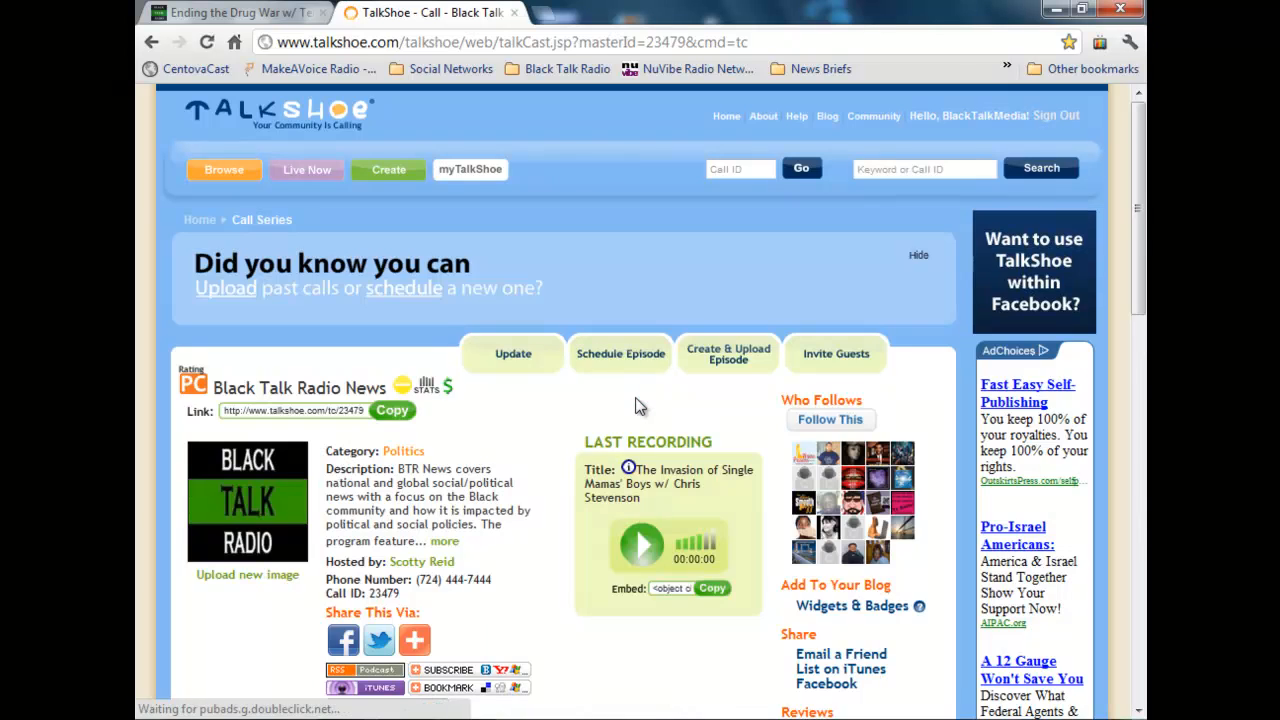
pyautogui.scroll(-4, 615, 412)
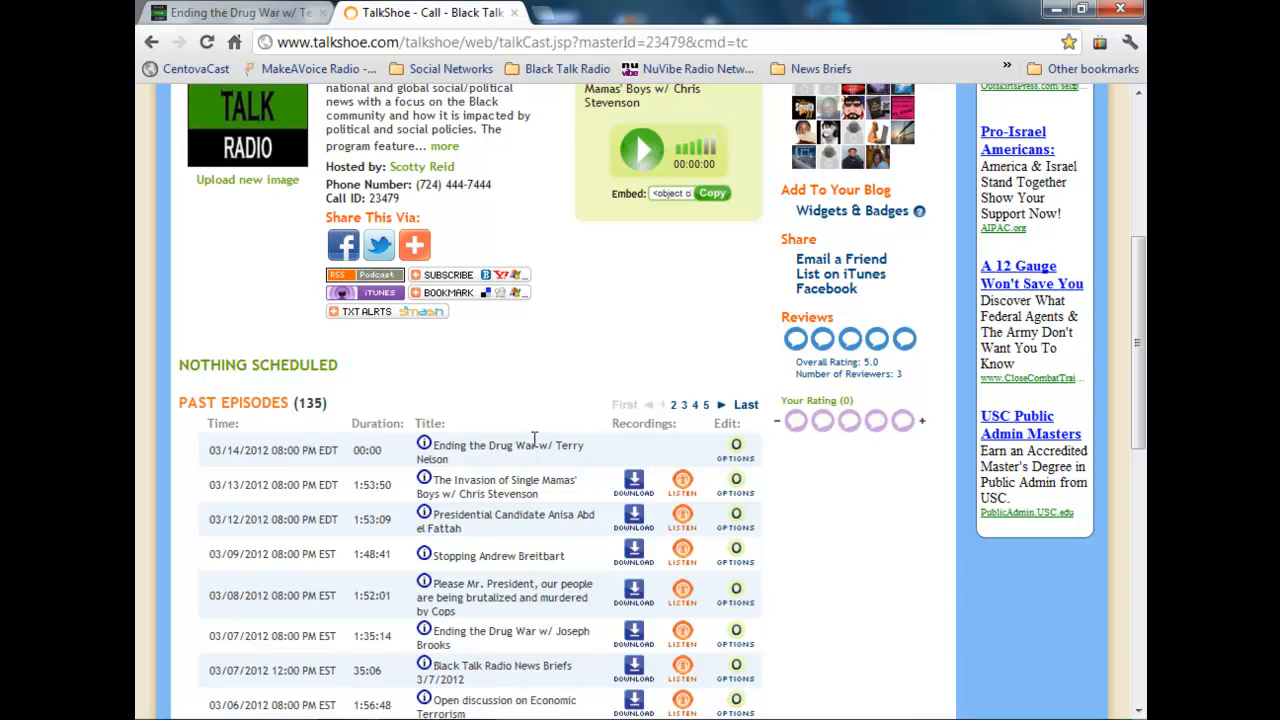
# Step: Open the Blogger new-post form for Black Talk Radio News in a new tab, ready for a title
pyautogui.click(545, 12)
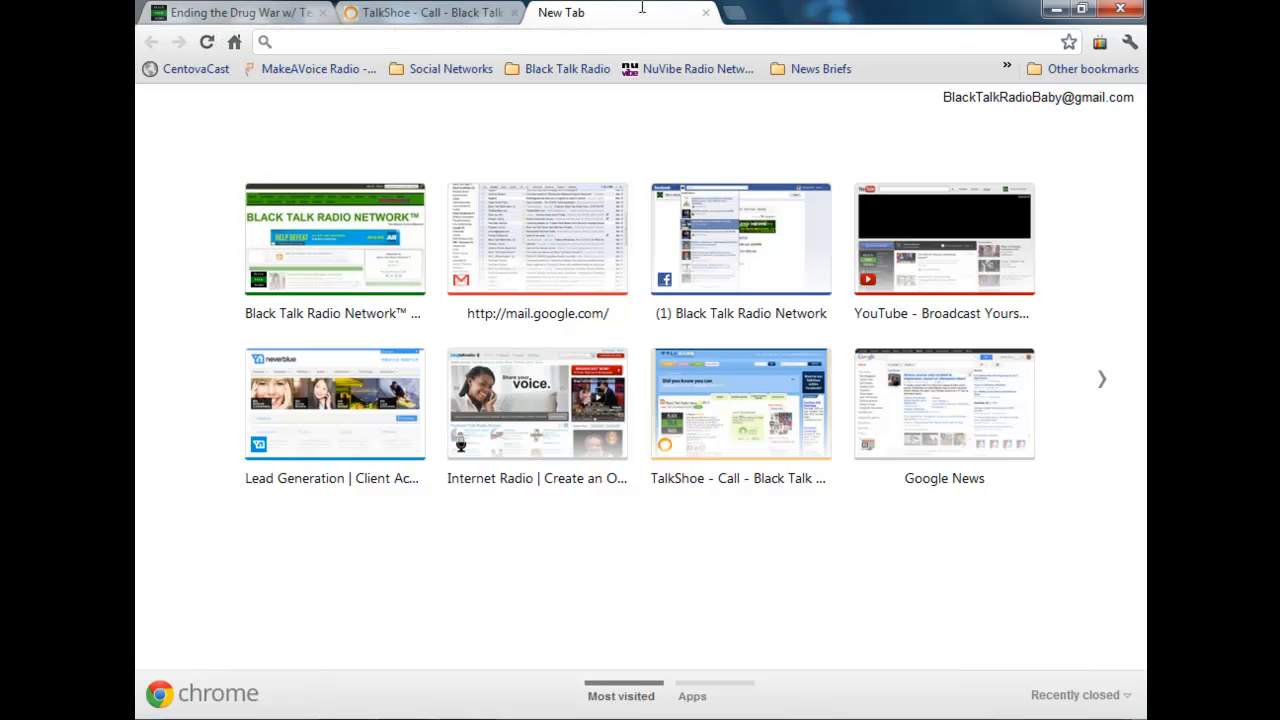
pyautogui.click(1009, 70)
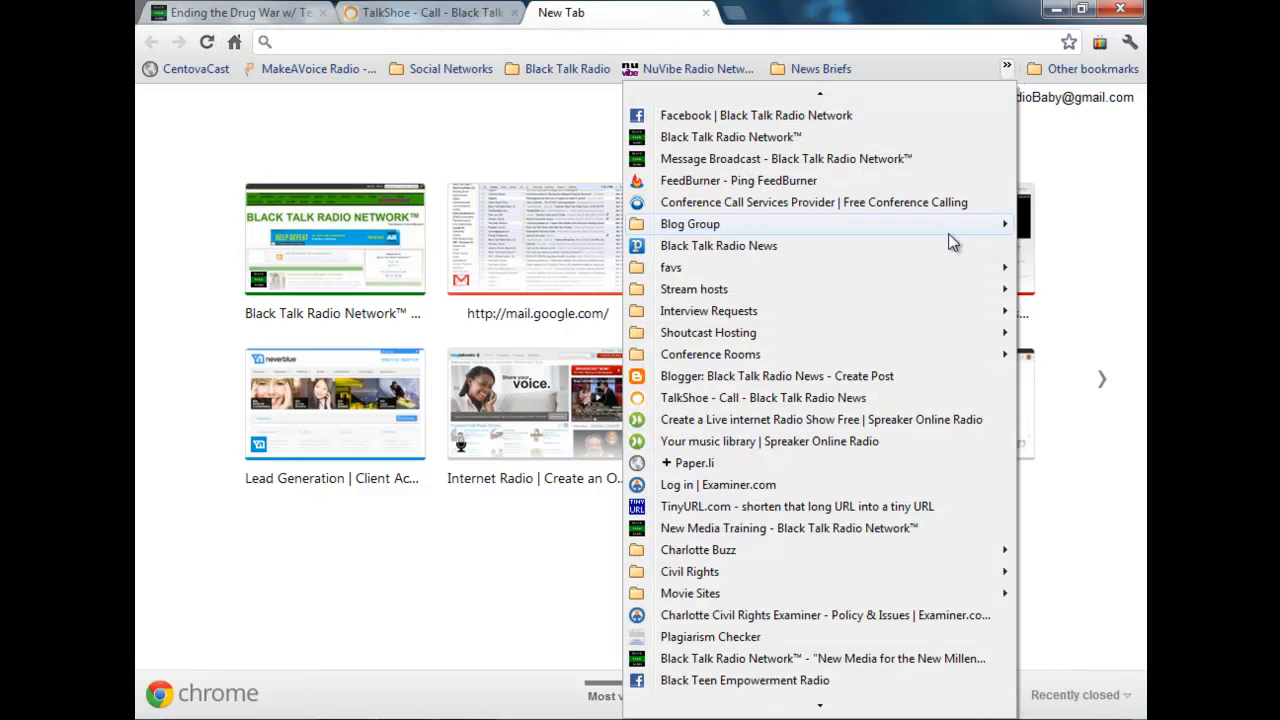
pyautogui.click(875, 376)
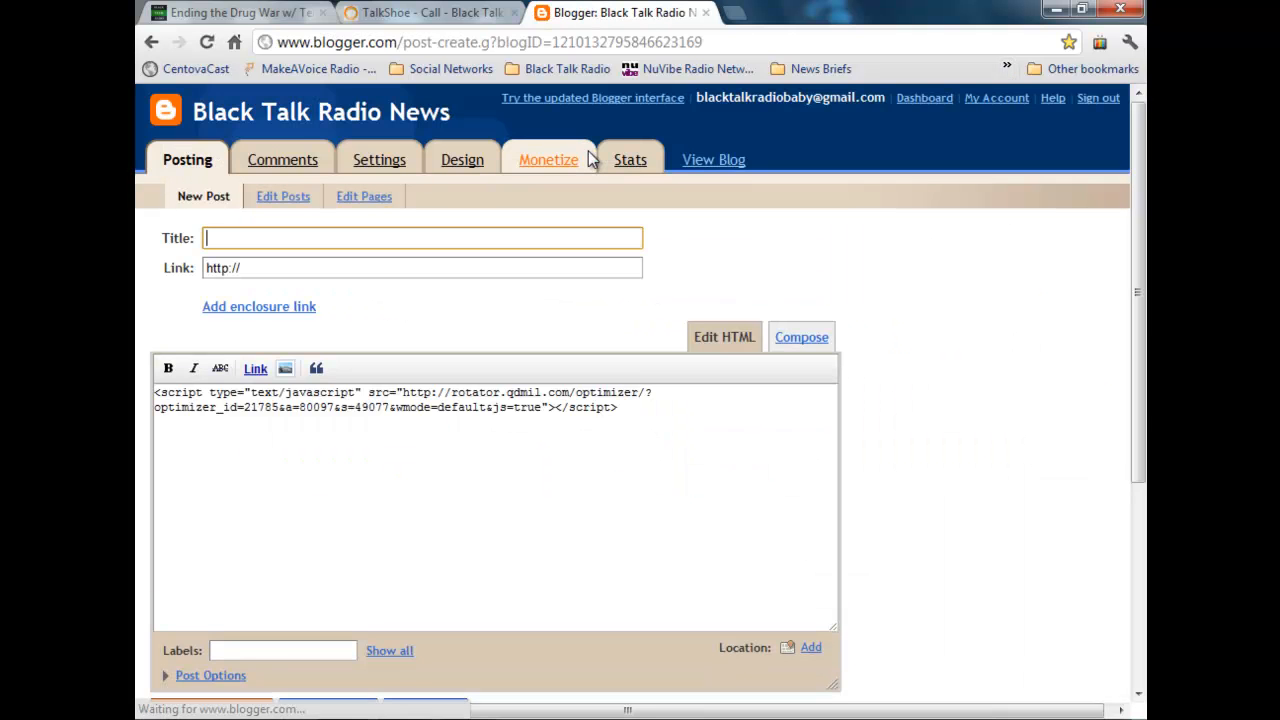
pyautogui.click(409, 238)
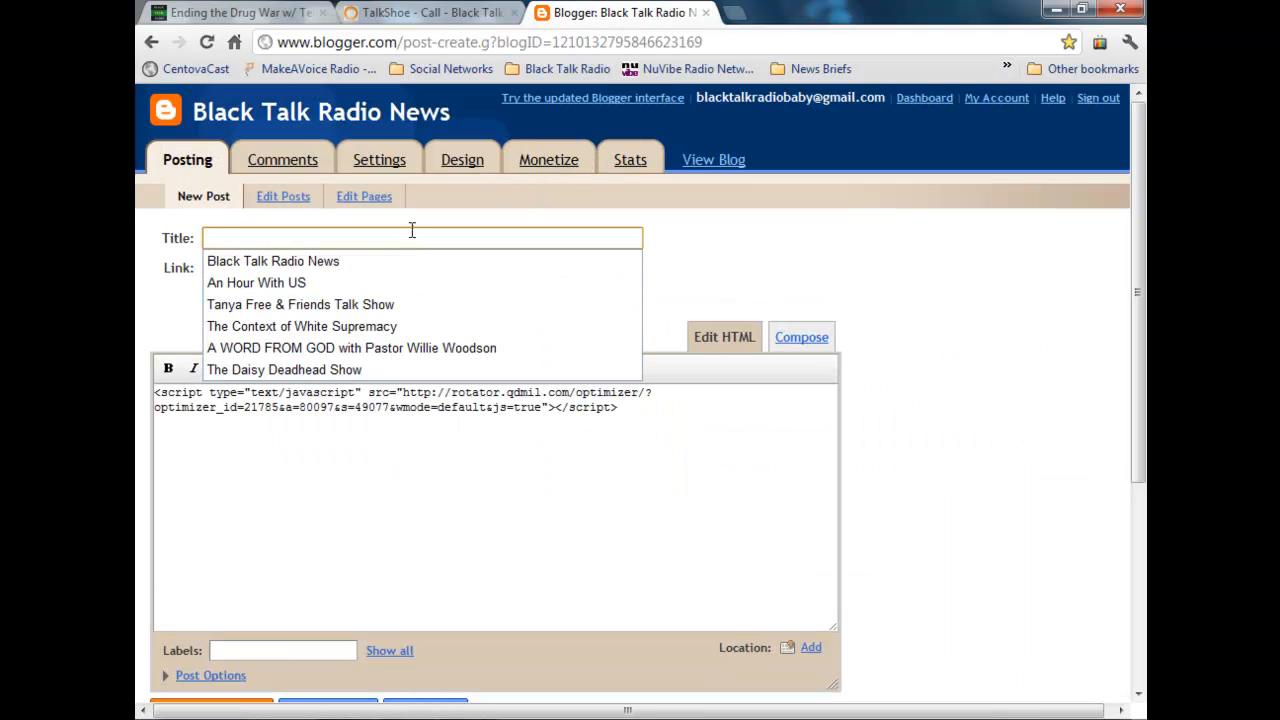
# Step: Copy the heading of the event description, without the broadcast time, into the Blogger post's title
pyautogui.click(245, 13)
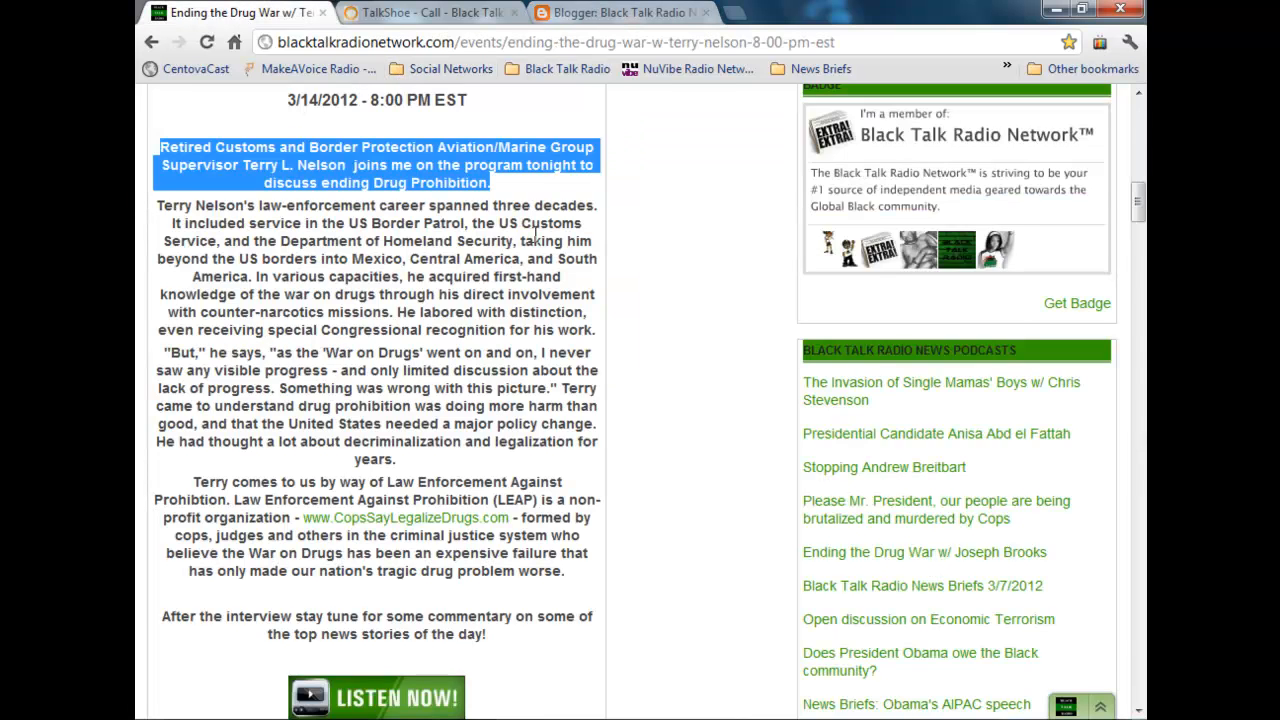
pyautogui.scroll(5, 535, 235)
pyautogui.moveTo(530, 362); pyautogui.dragTo(236, 357)
pyautogui.rightClick(246, 354)
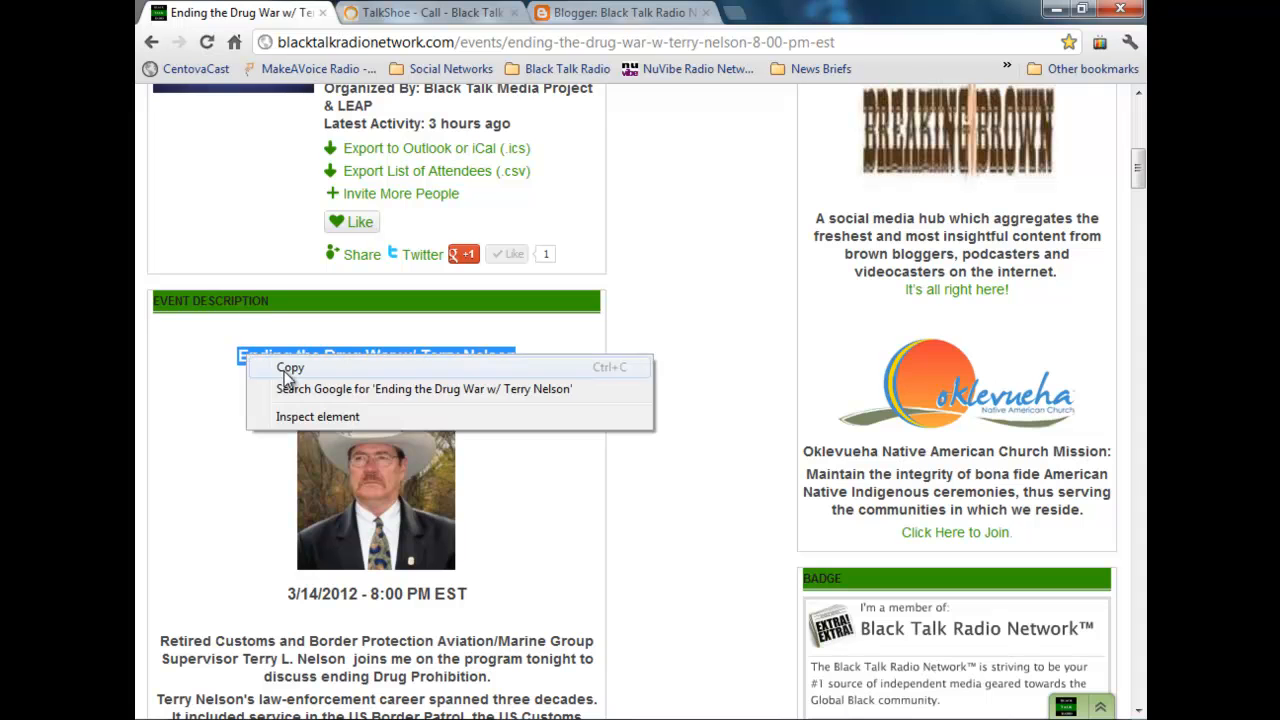
pyautogui.click(288, 369)
pyautogui.click(559, 18)
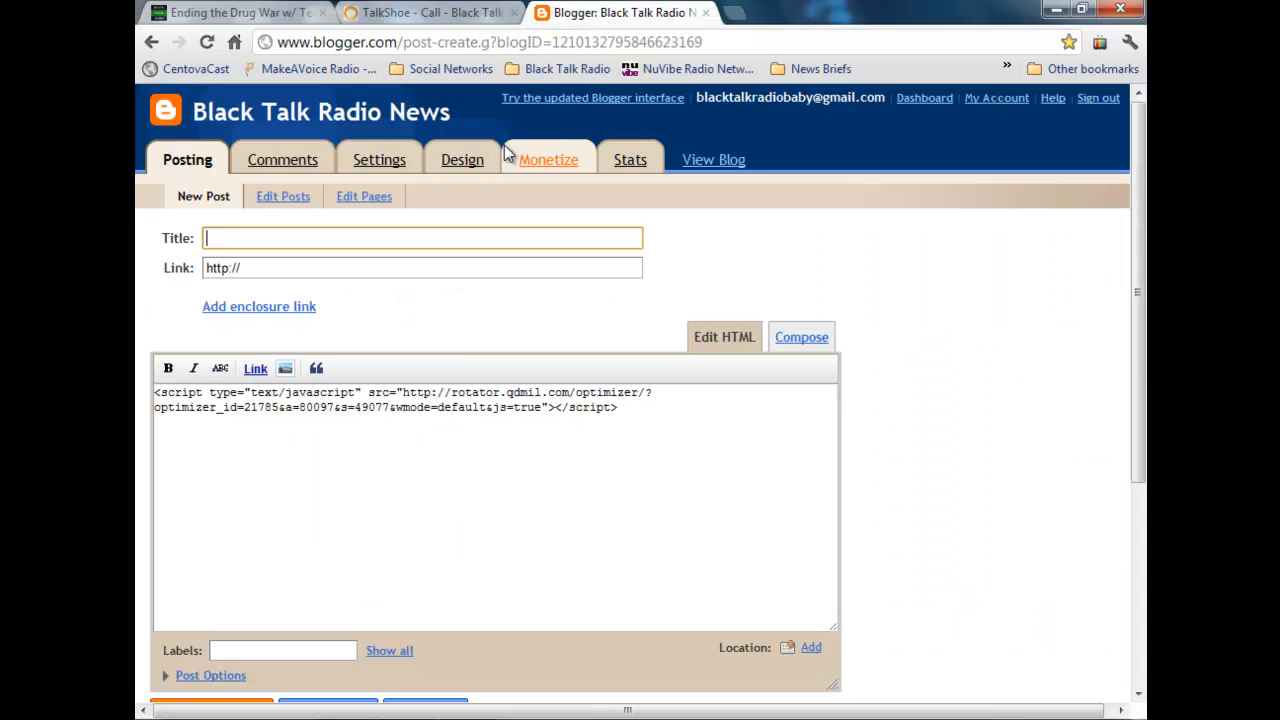
pyautogui.rightClick(435, 241)
pyautogui.click(548, 346)
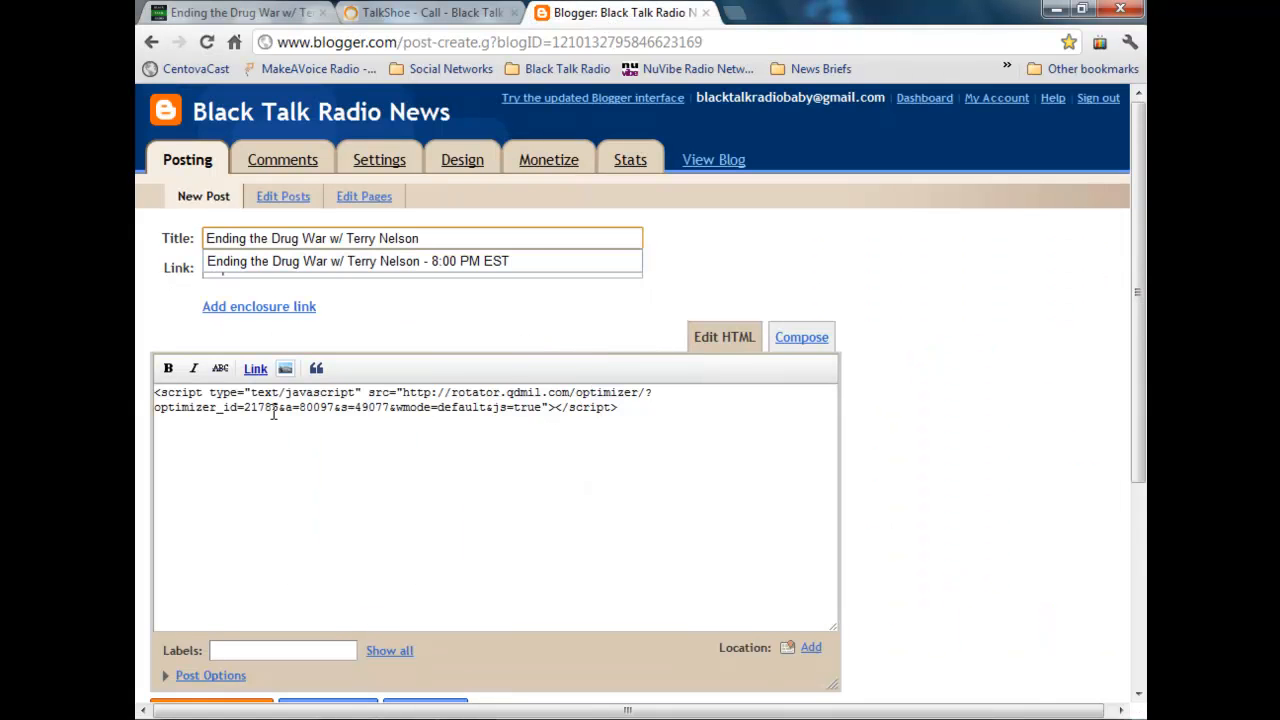
# Step: Insert three blank lines above the advertising script in the post's HTML body
pyautogui.click(156, 392)
pyautogui.press('Return')
pyautogui.press('Return')
pyautogui.press('Return')
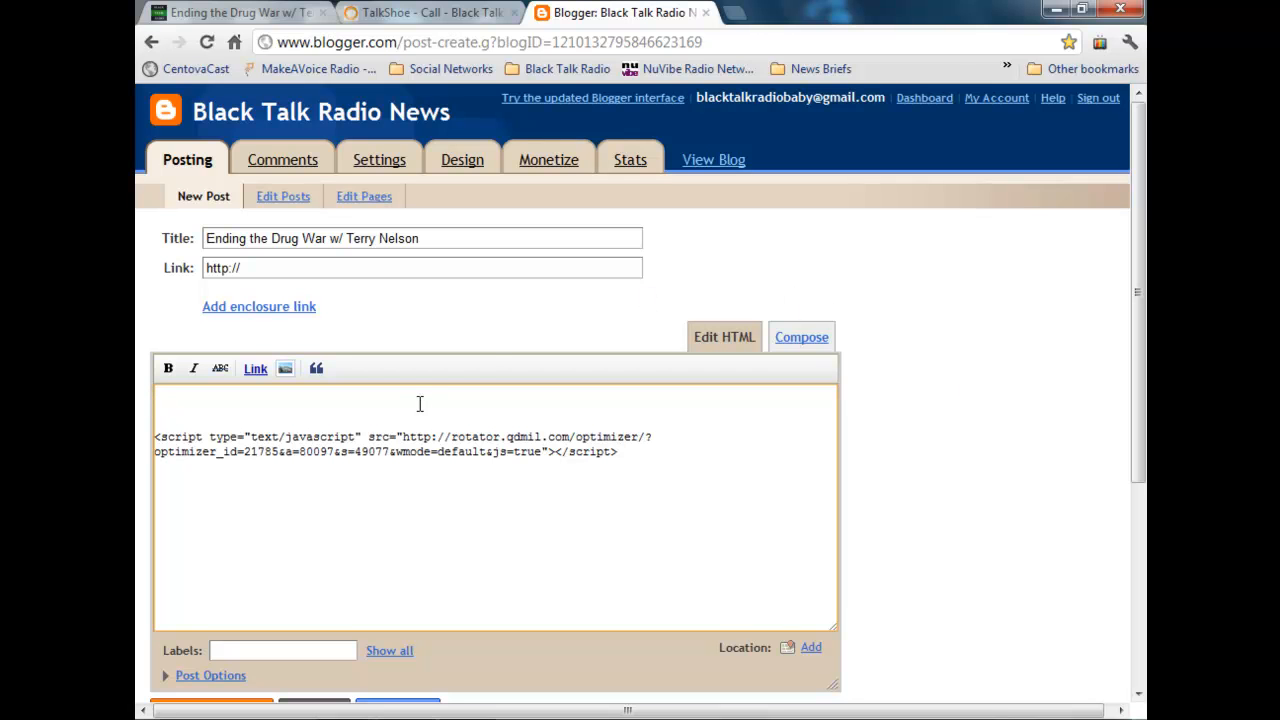
pyautogui.click(420, 14)
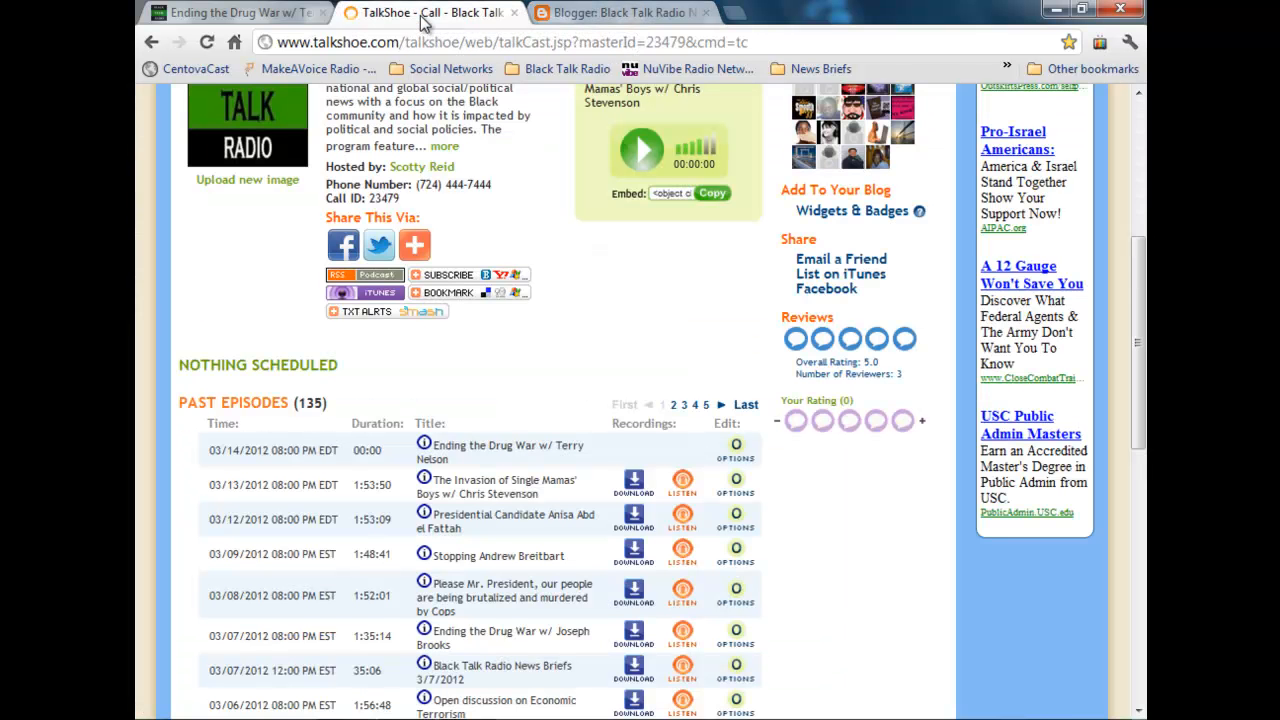
pyautogui.click(240, 14)
pyautogui.click(478, 16)
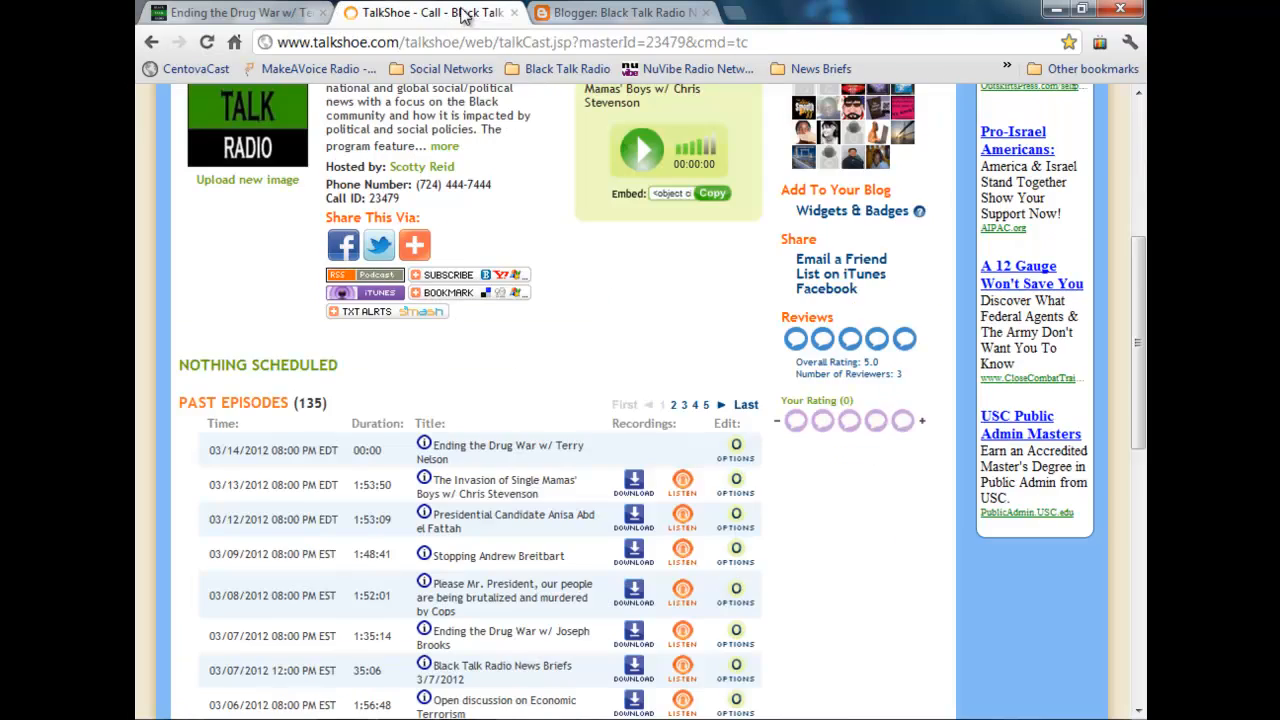
pyautogui.click(648, 16)
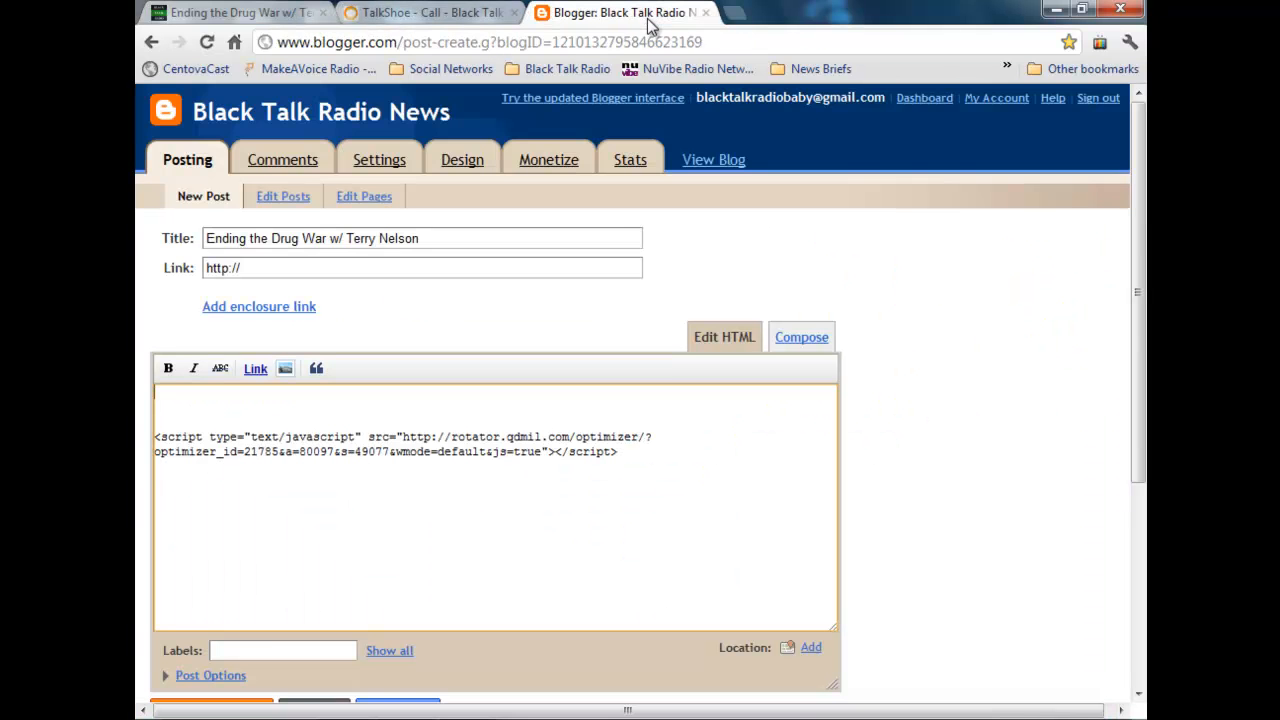
# Step: Copy the first three paragraphs of the event description about the guest and paste them into a new Notepad document
pyautogui.click(202, 12)
pyautogui.scroll(-3, 305, 387)
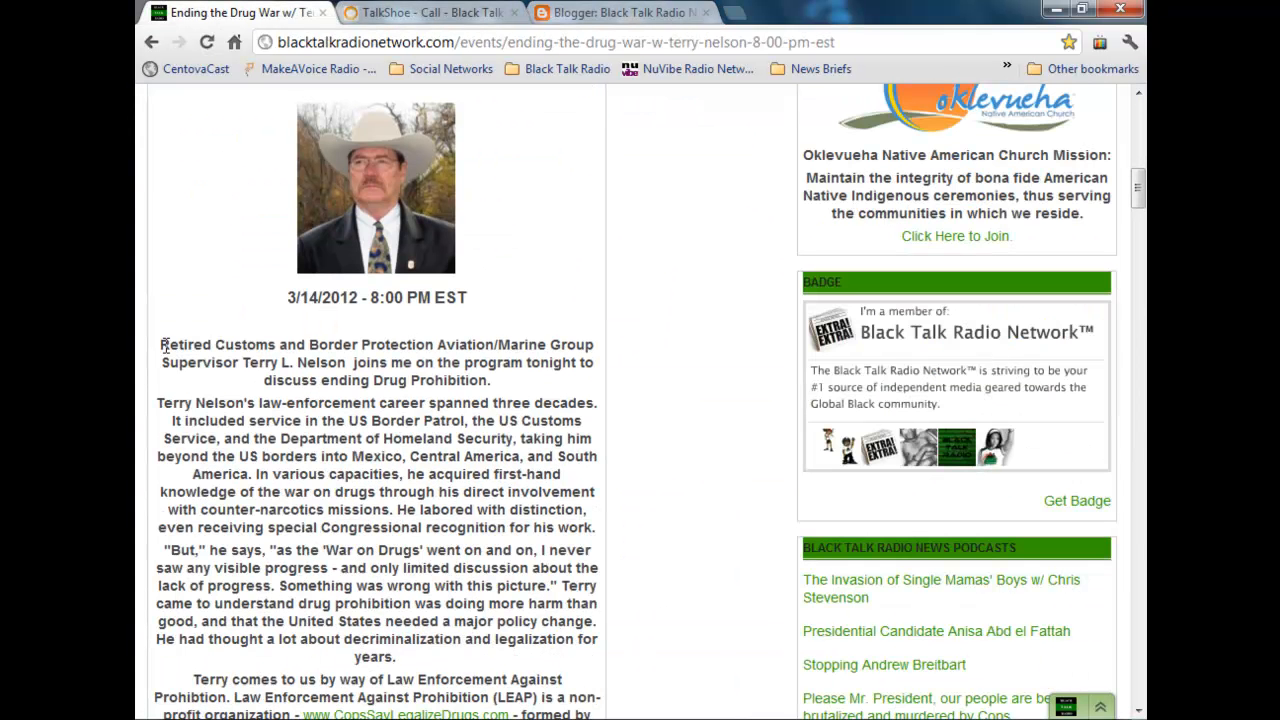
pyautogui.moveTo(161, 345); pyautogui.dragTo(437, 660)
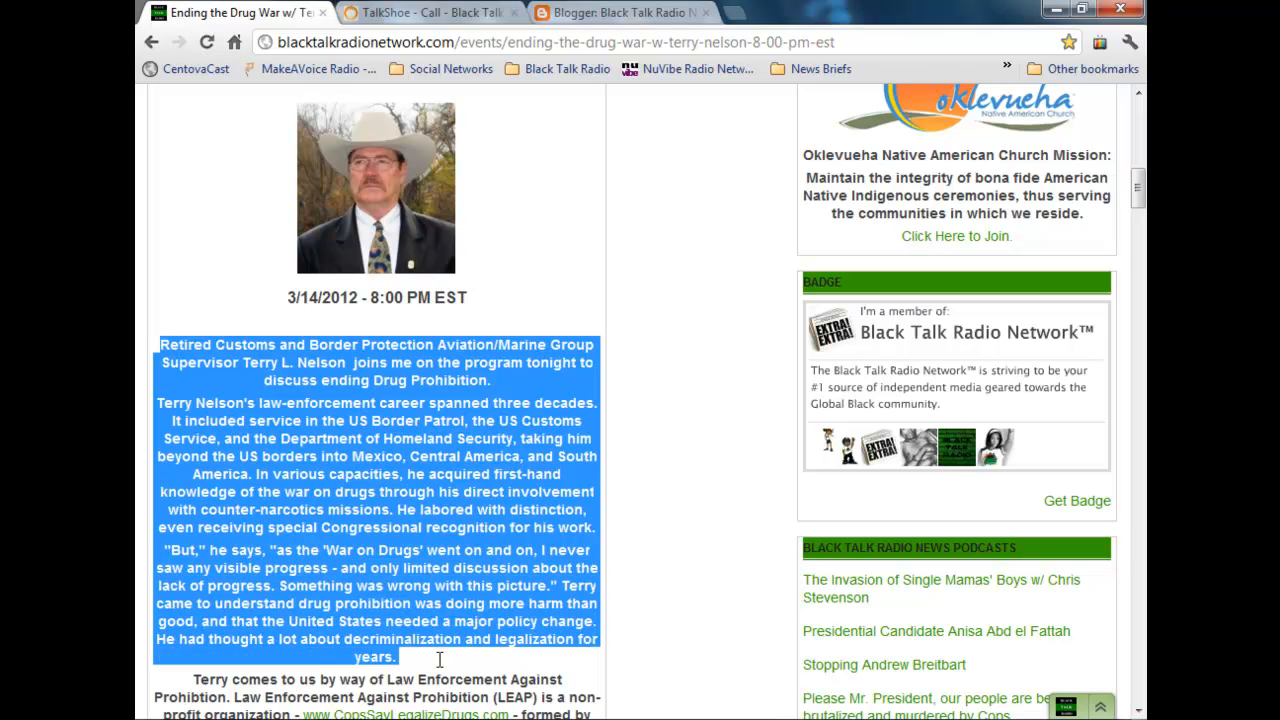
pyautogui.rightClick(440, 646)
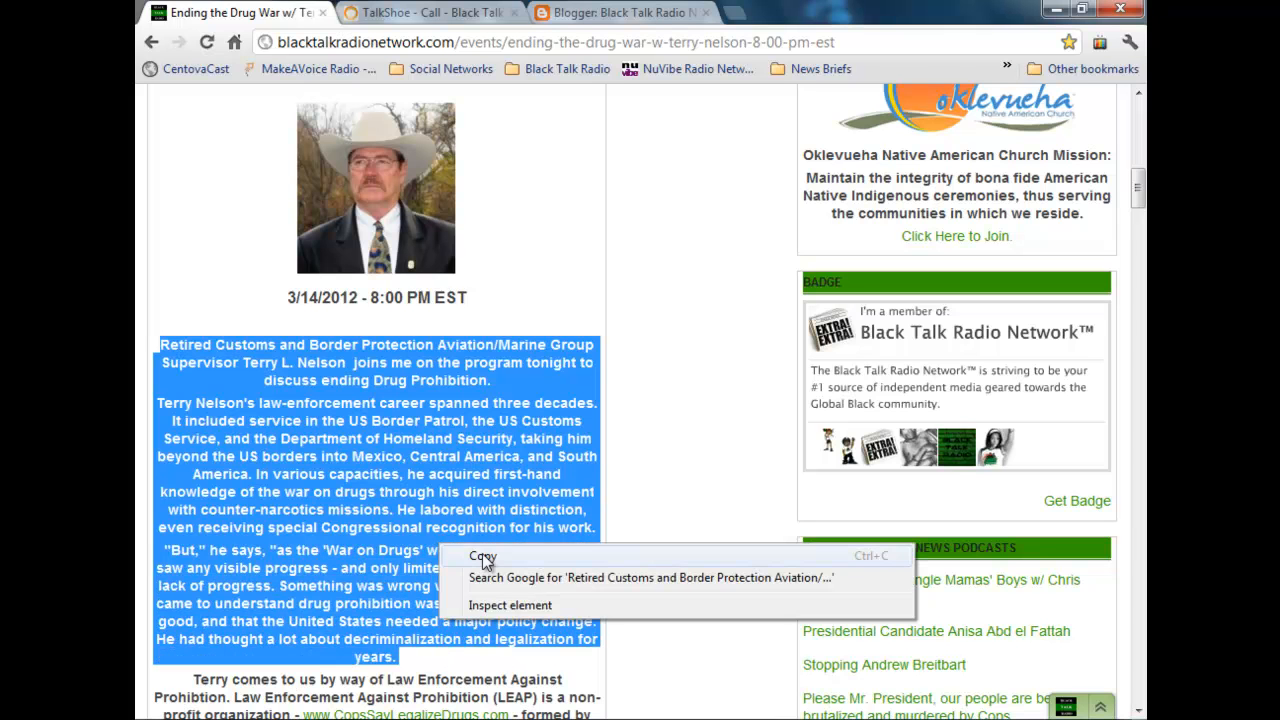
pyautogui.click(455, 562)
pyautogui.click(162, 718)
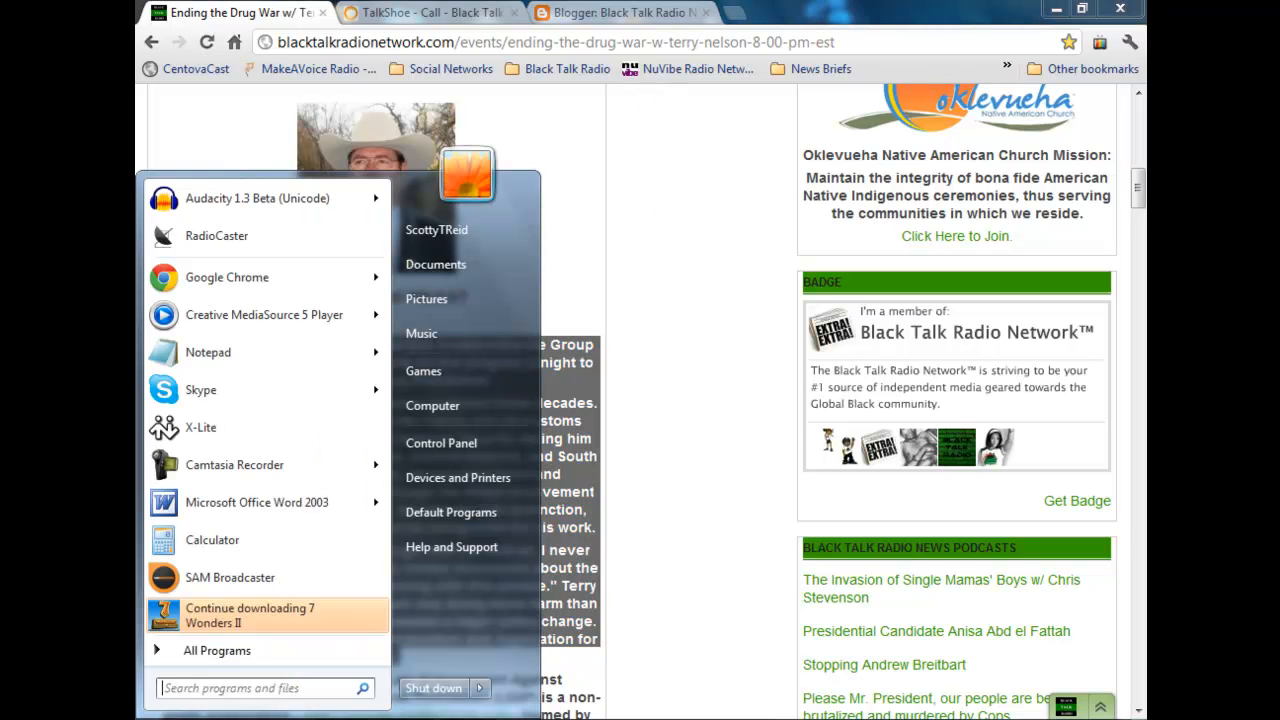
pyautogui.click(244, 354)
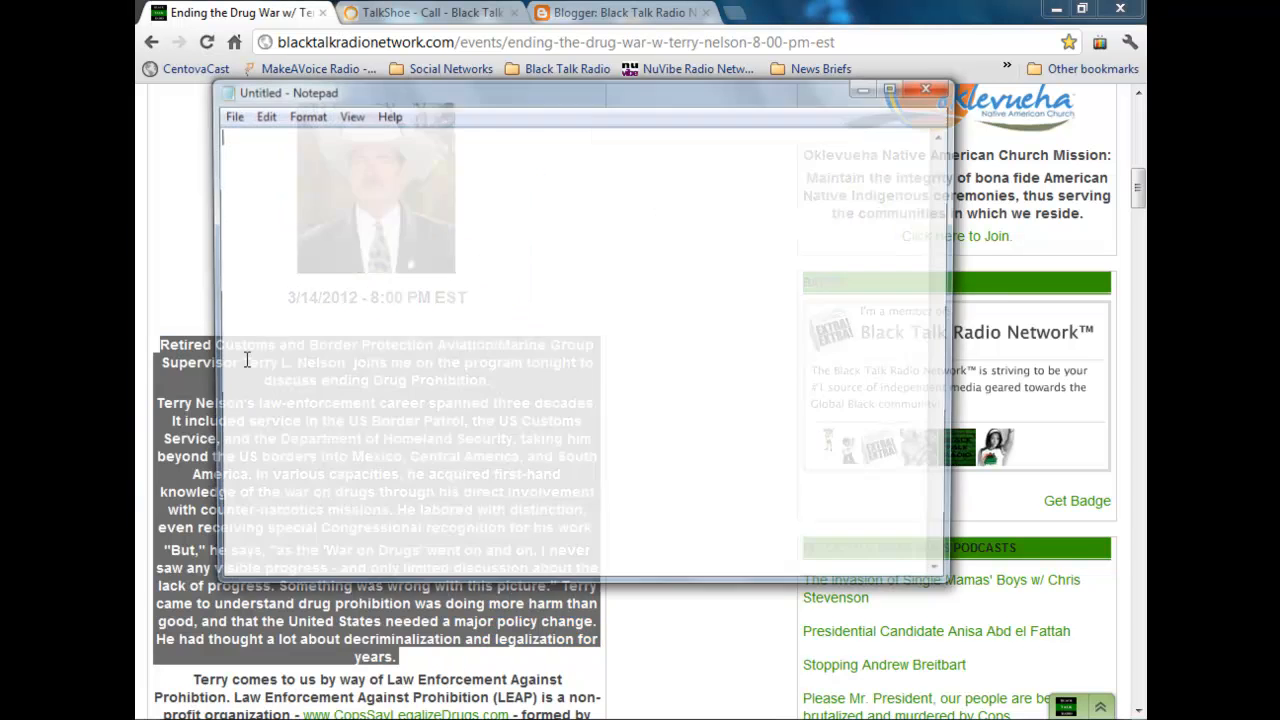
pyautogui.rightClick(491, 370)
pyautogui.click(630, 458)
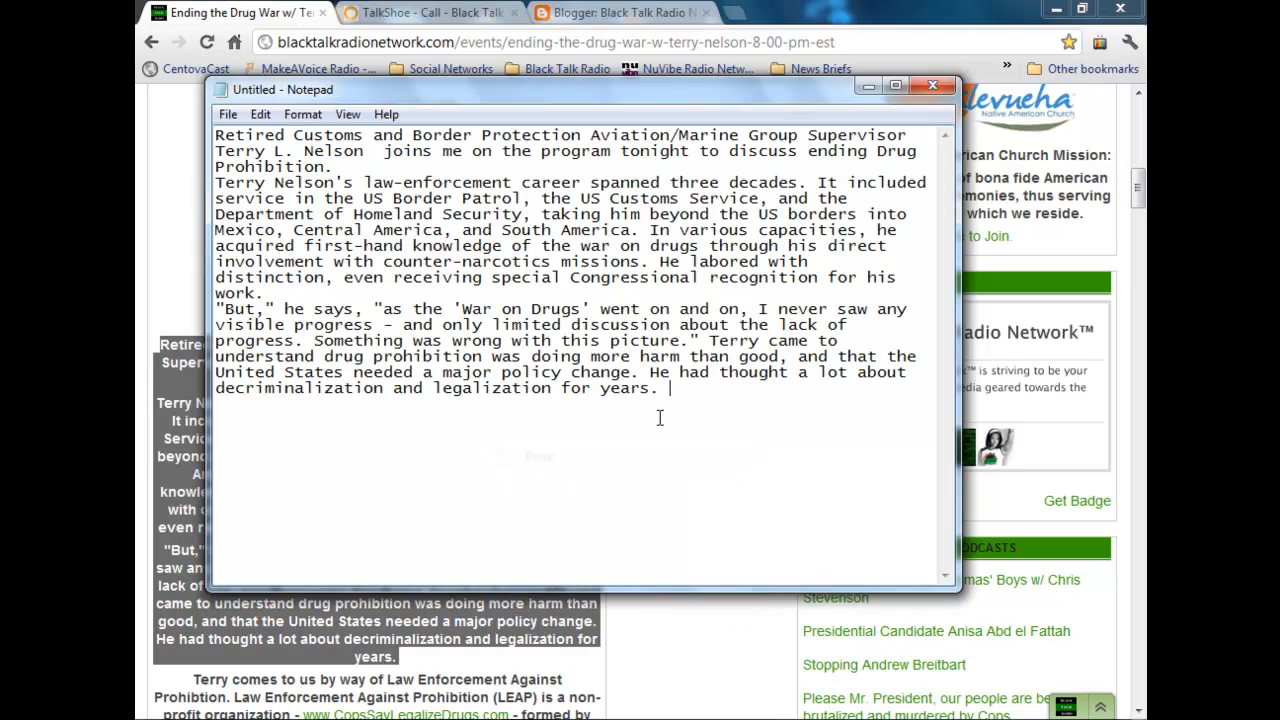
# Step: Separate the three paragraphs in Notepad with blank lines and minimize the document
pyautogui.click(775, 166)
pyautogui.press('Return')
pyautogui.click(671, 303)
pyautogui.press('Return')
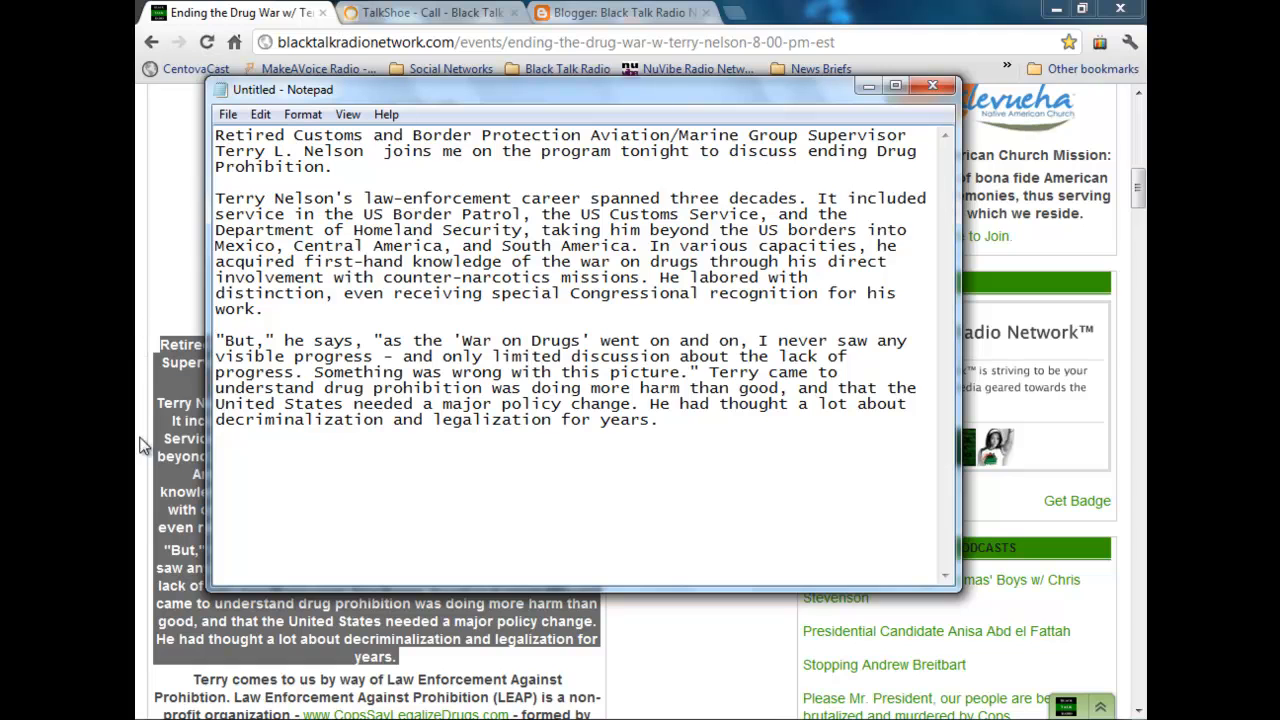
pyautogui.click(695, 429)
pyautogui.click(867, 90)
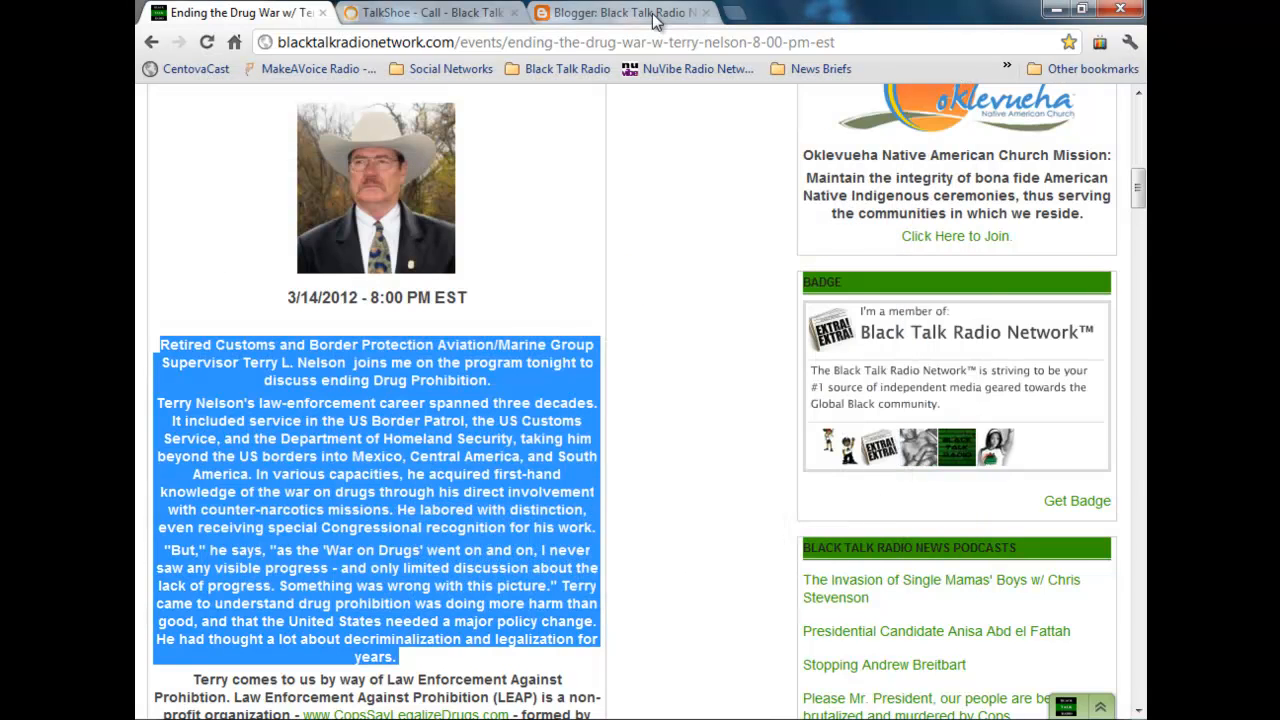
# Step: Paste the three copied guest paragraphs above the advertising script in the Blogger post's HTML body
pyautogui.click(620, 12)
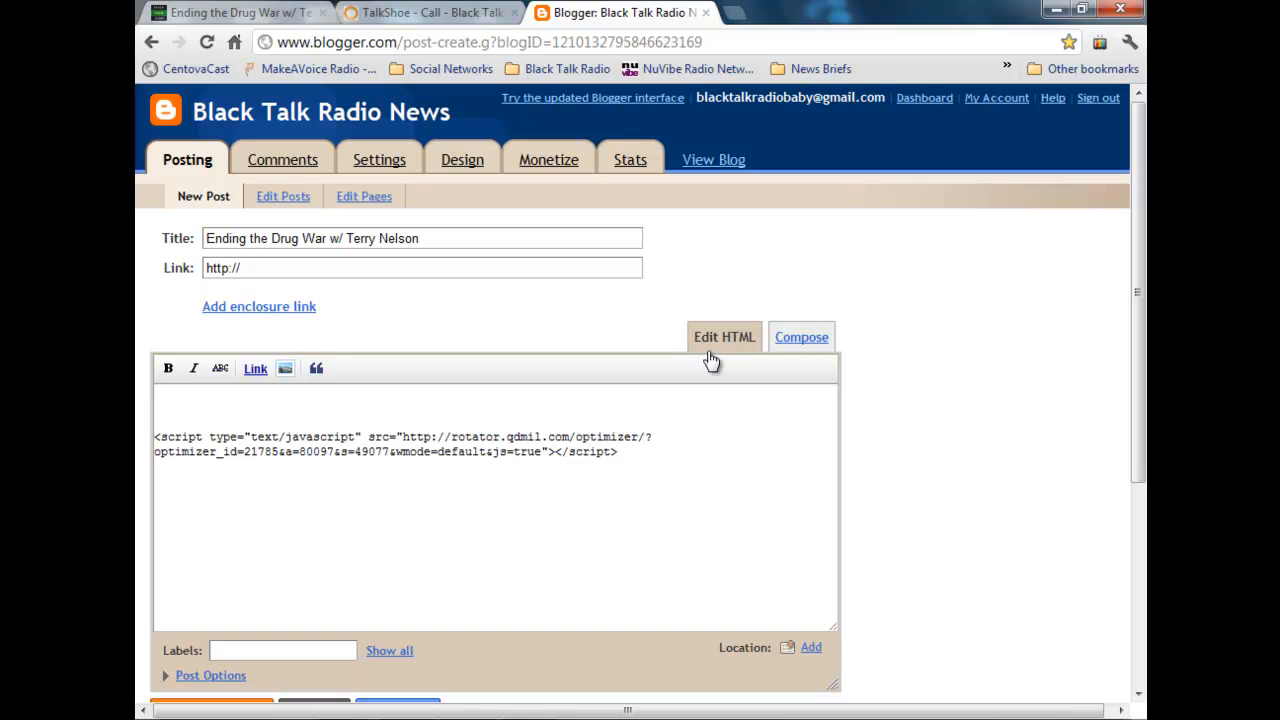
pyautogui.click(802, 338)
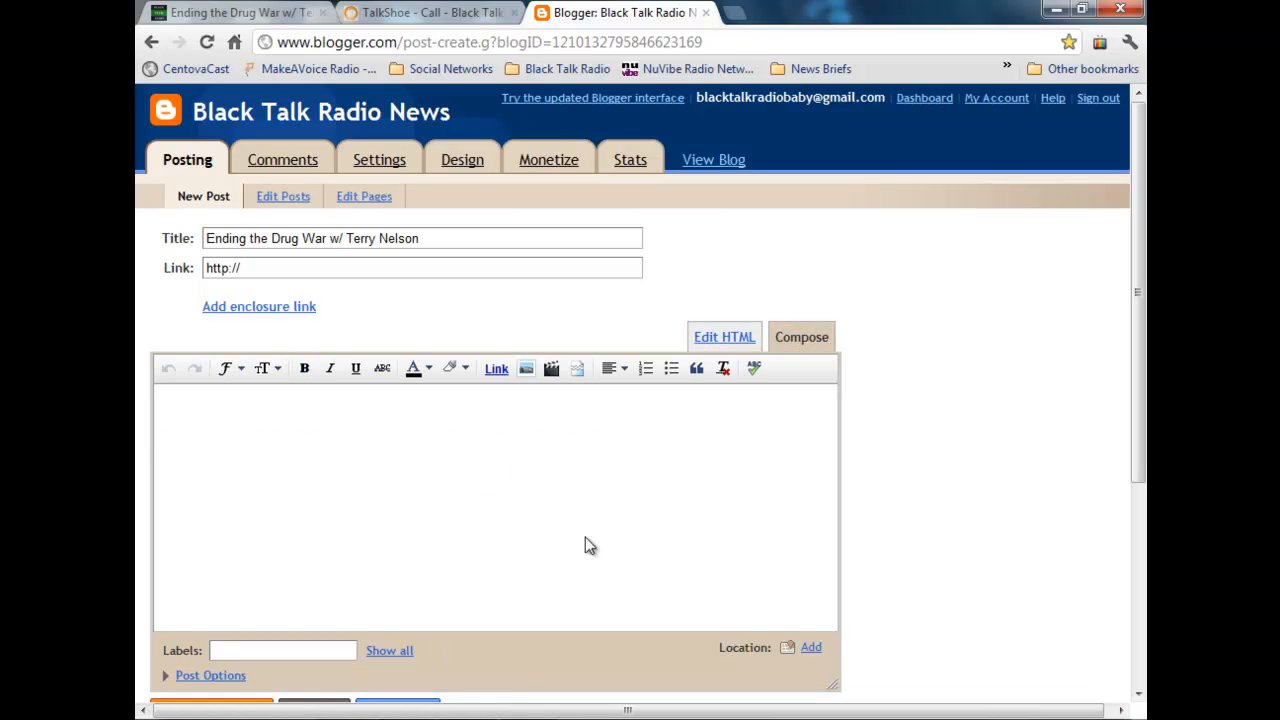
pyautogui.click(722, 338)
pyautogui.click(349, 403)
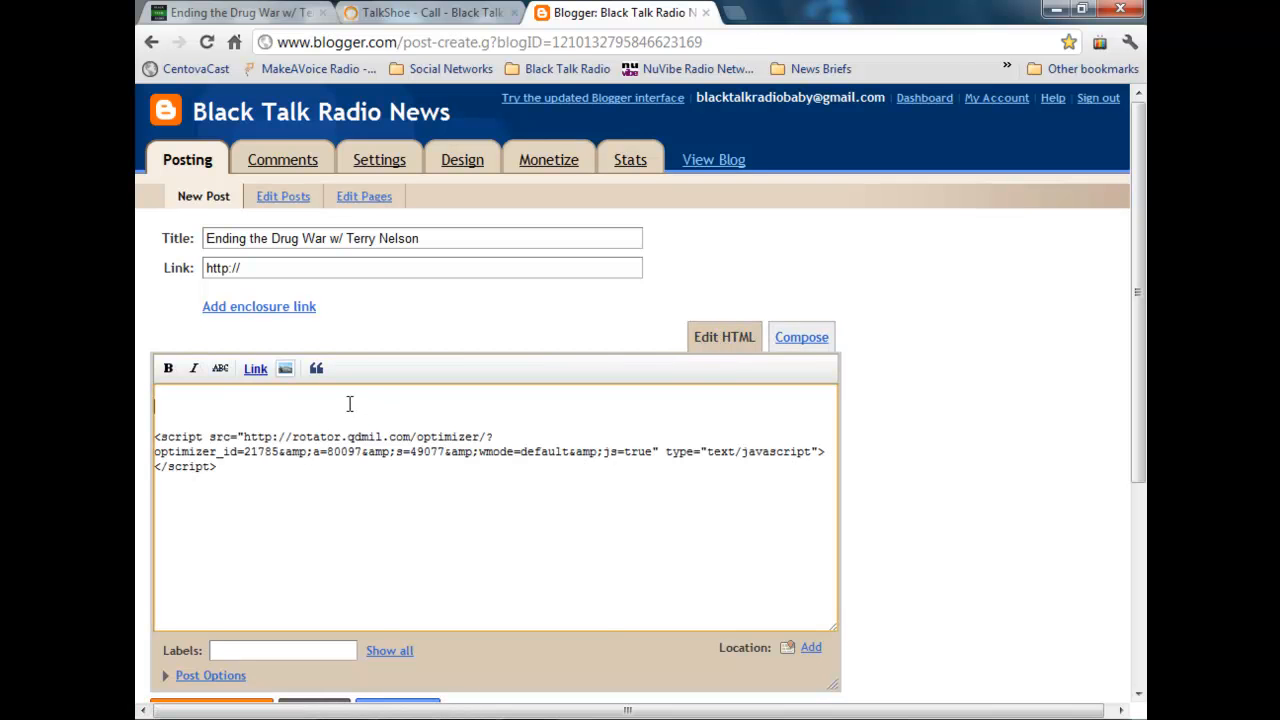
pyautogui.rightClick(351, 403)
pyautogui.click(386, 508)
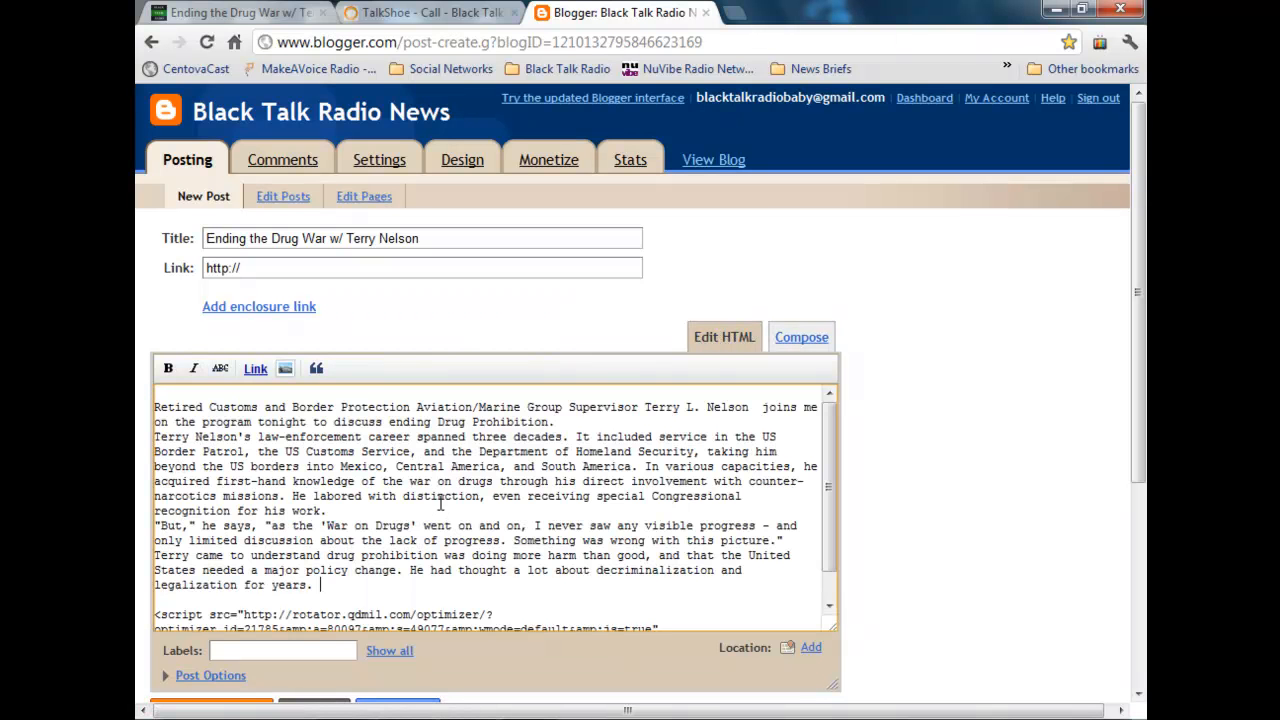
# Step: Remove the blank line above the pasted text and separate its three paragraphs with blank lines
pyautogui.scroll(-1, 215, 399)
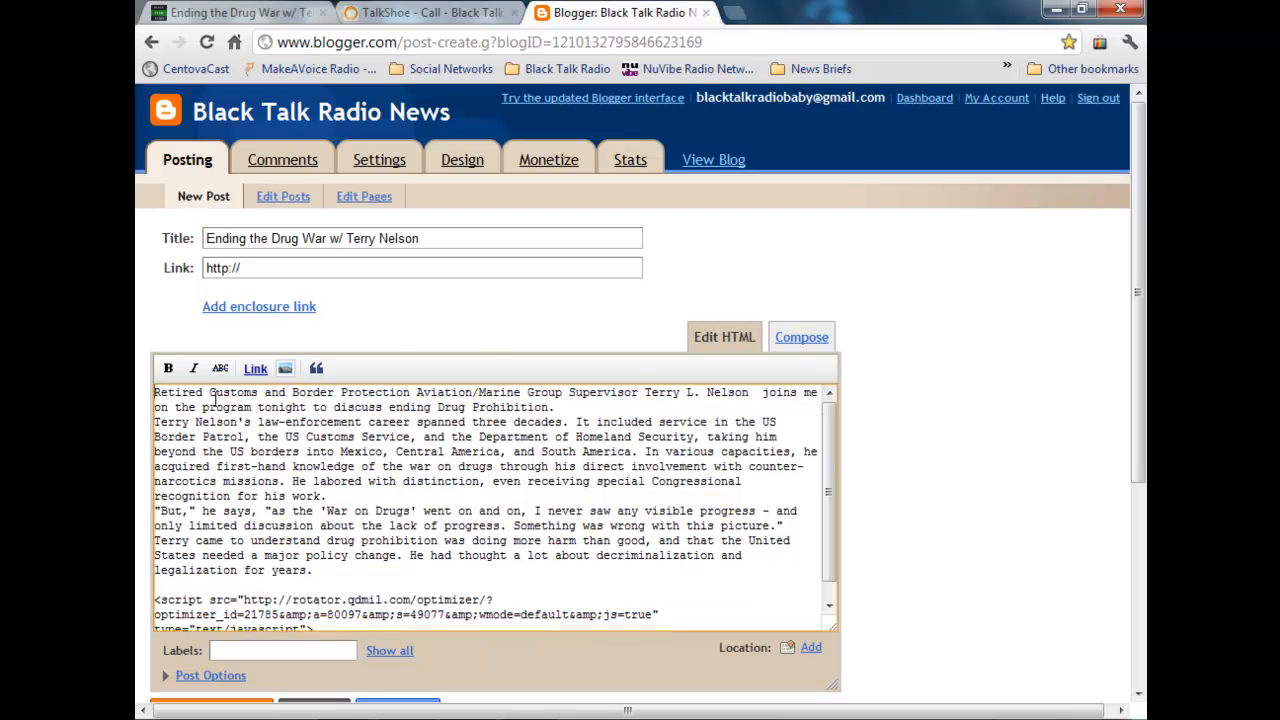
pyautogui.click(600, 407)
pyautogui.press('Return')
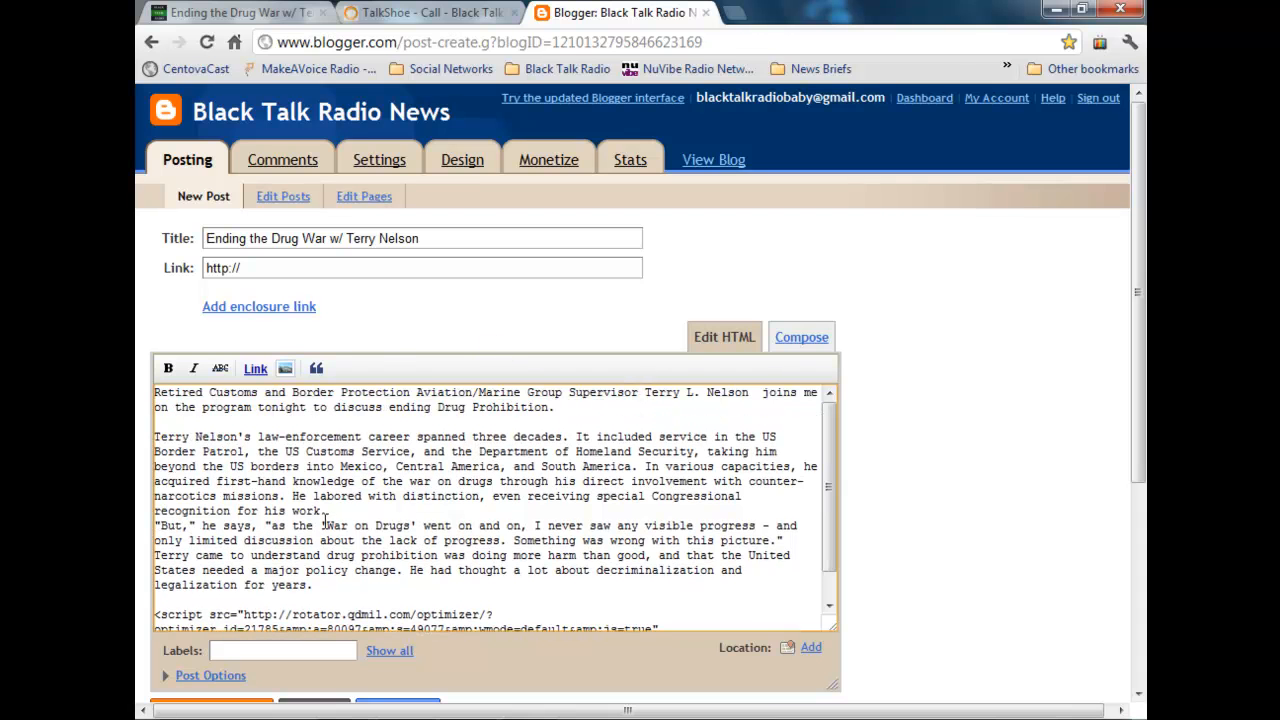
pyautogui.press('Return')
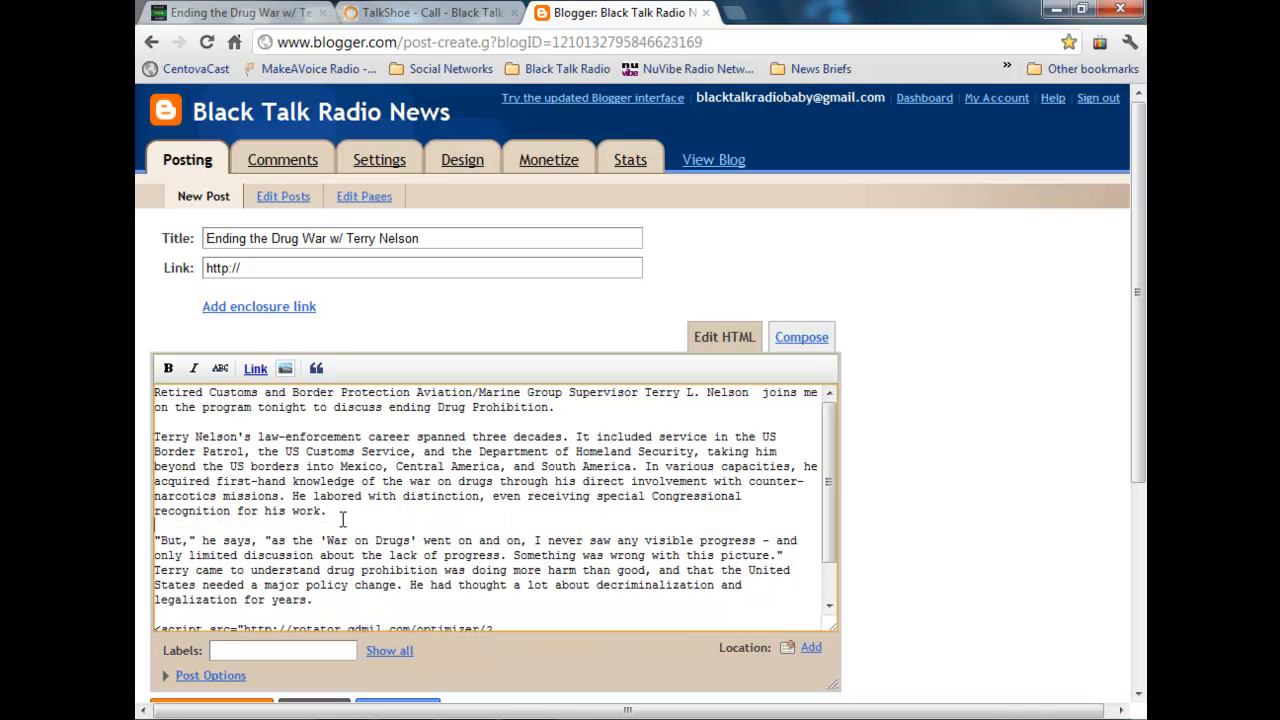
# Step: Start adding an image from the computer to the post and open the MISC Images folder in Downloads
pyautogui.click(286, 370)
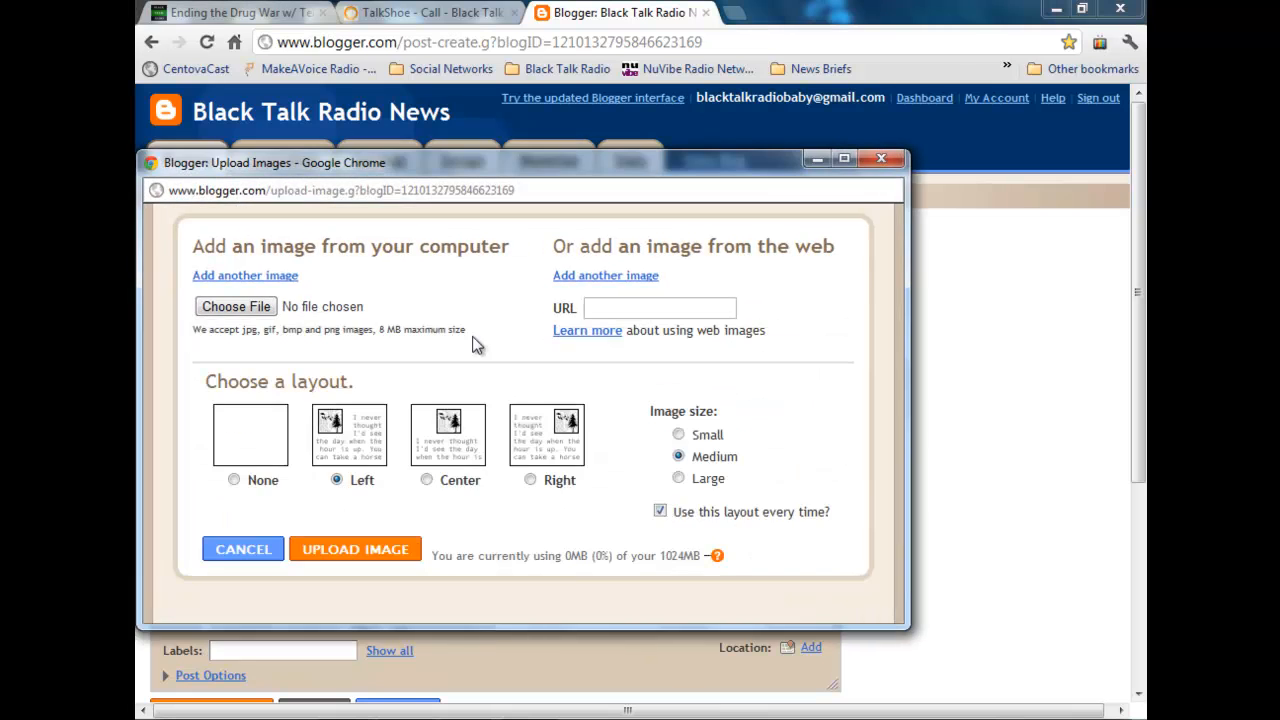
pyautogui.click(268, 305)
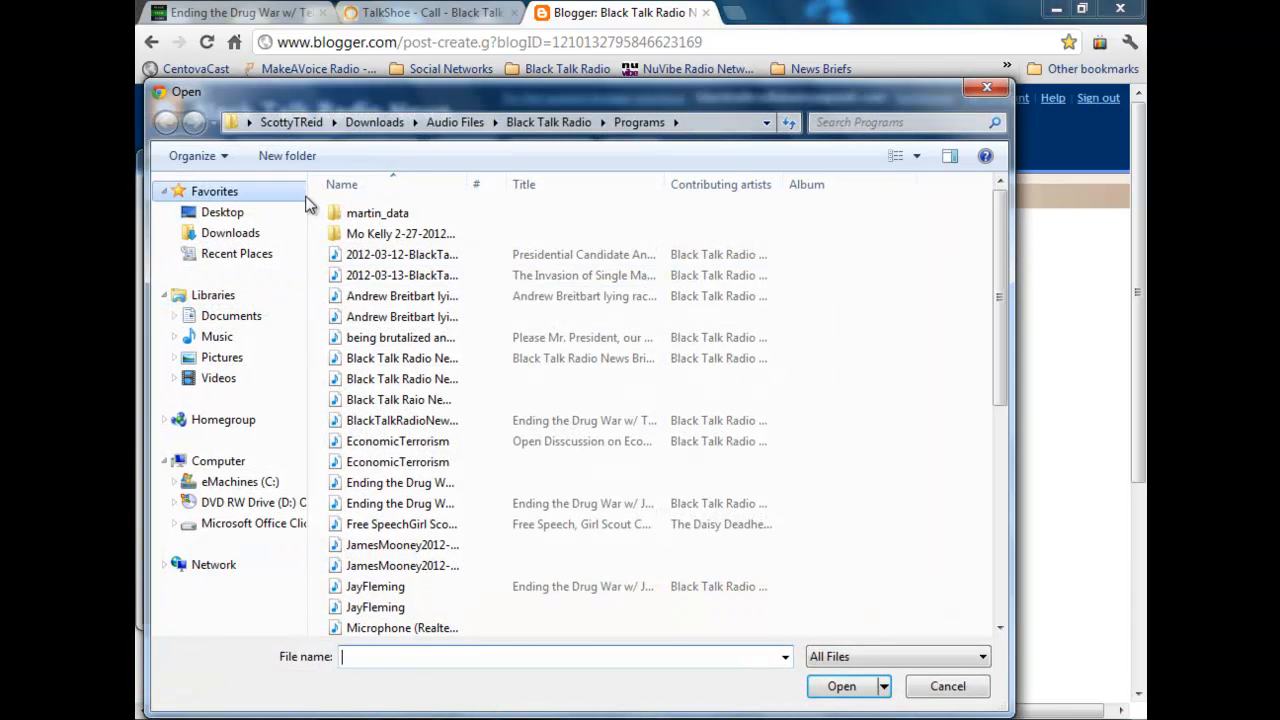
pyautogui.click(413, 119)
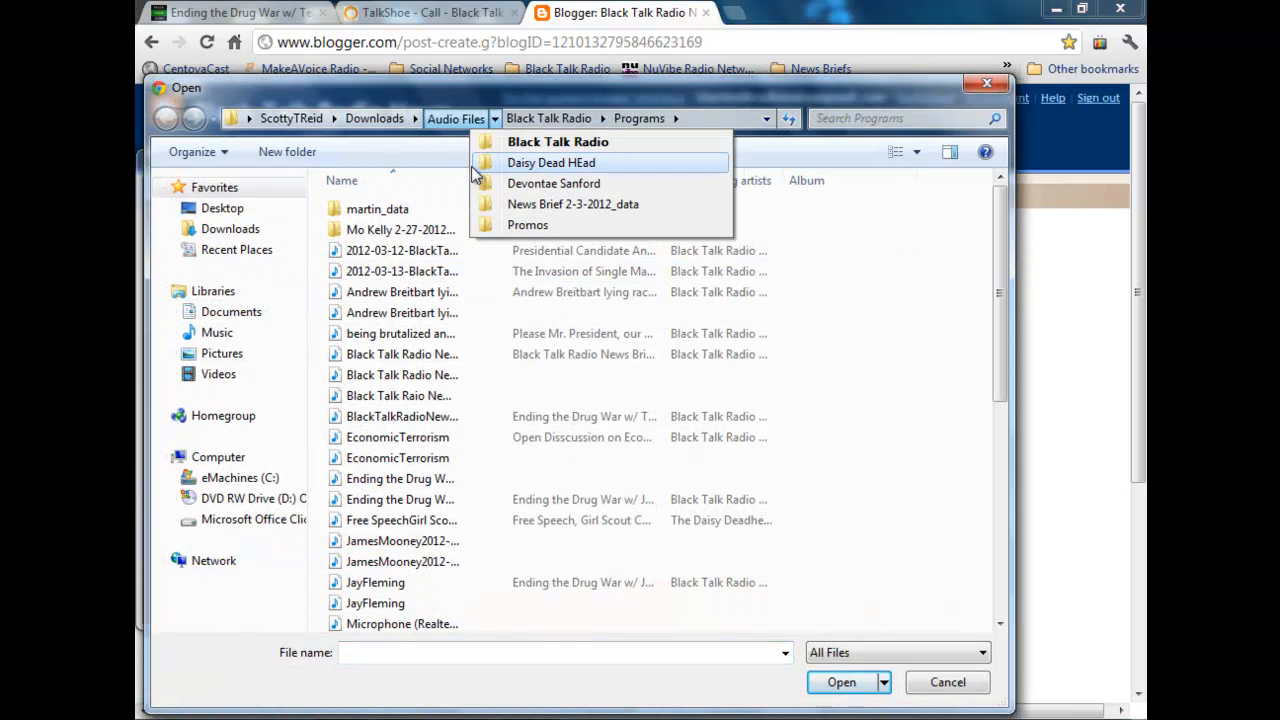
pyautogui.click(458, 184)
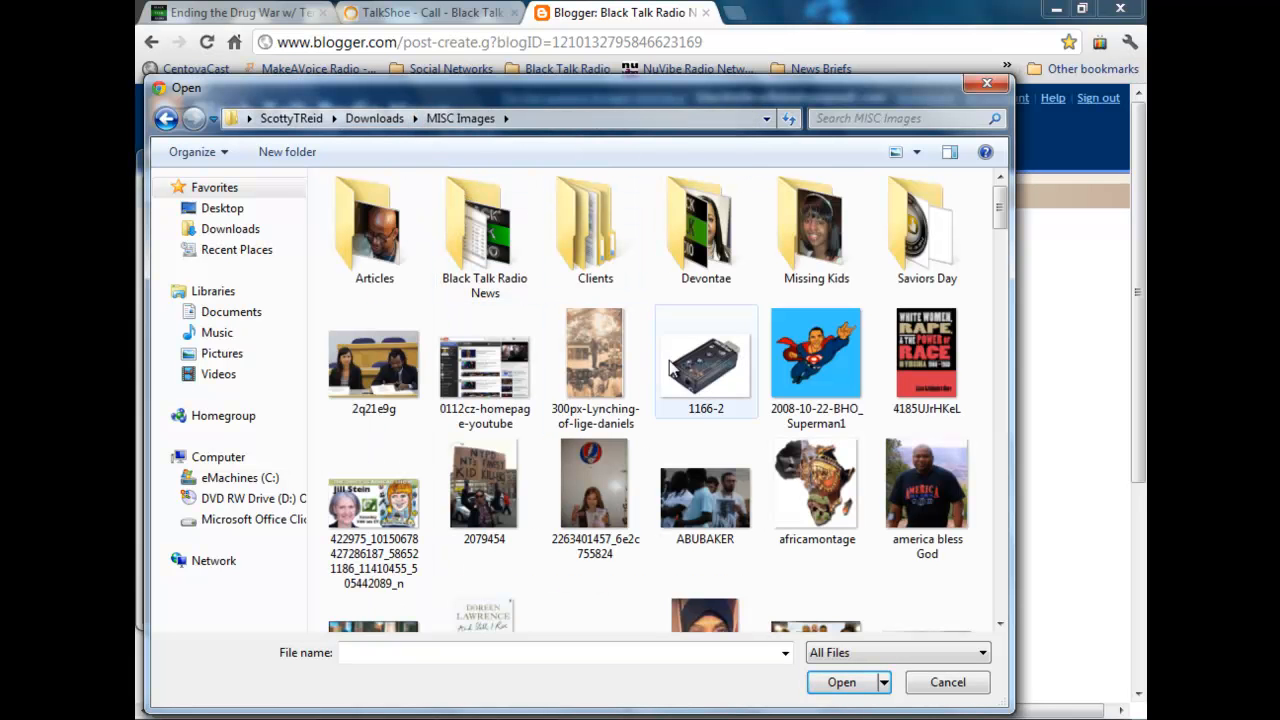
pyautogui.scroll(-15, 652, 390)
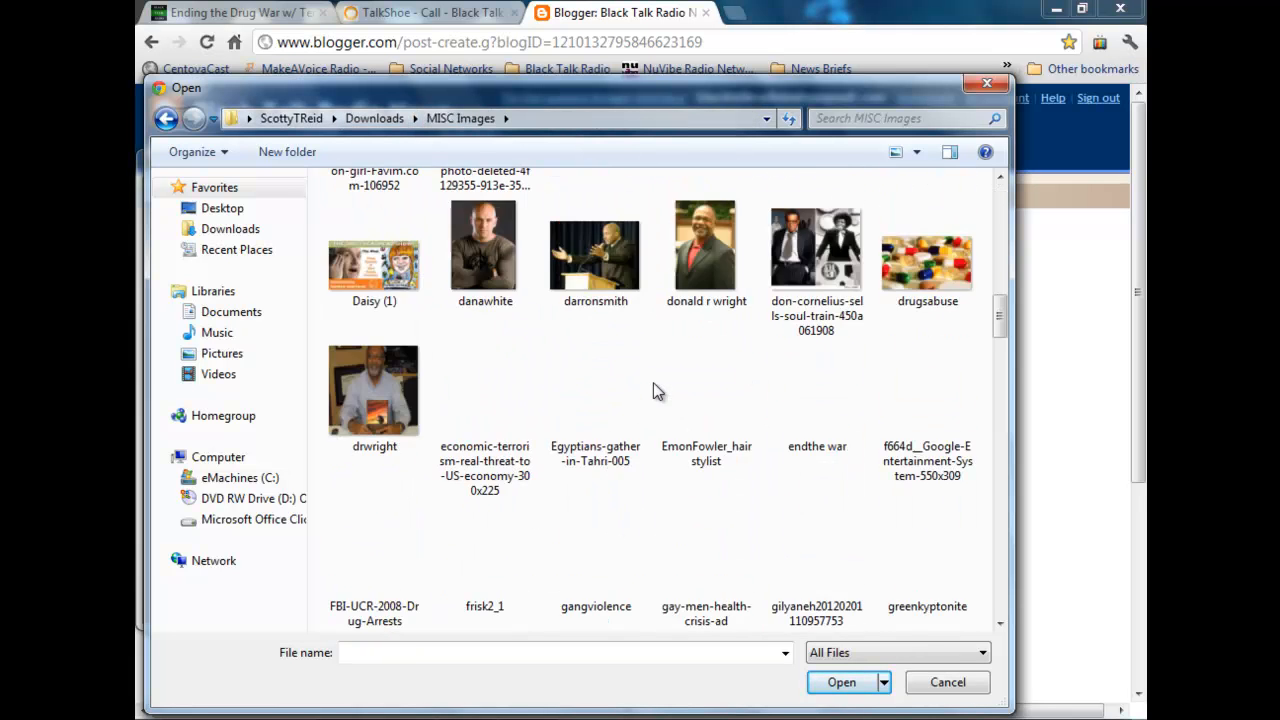
pyautogui.scroll(3, 650, 383)
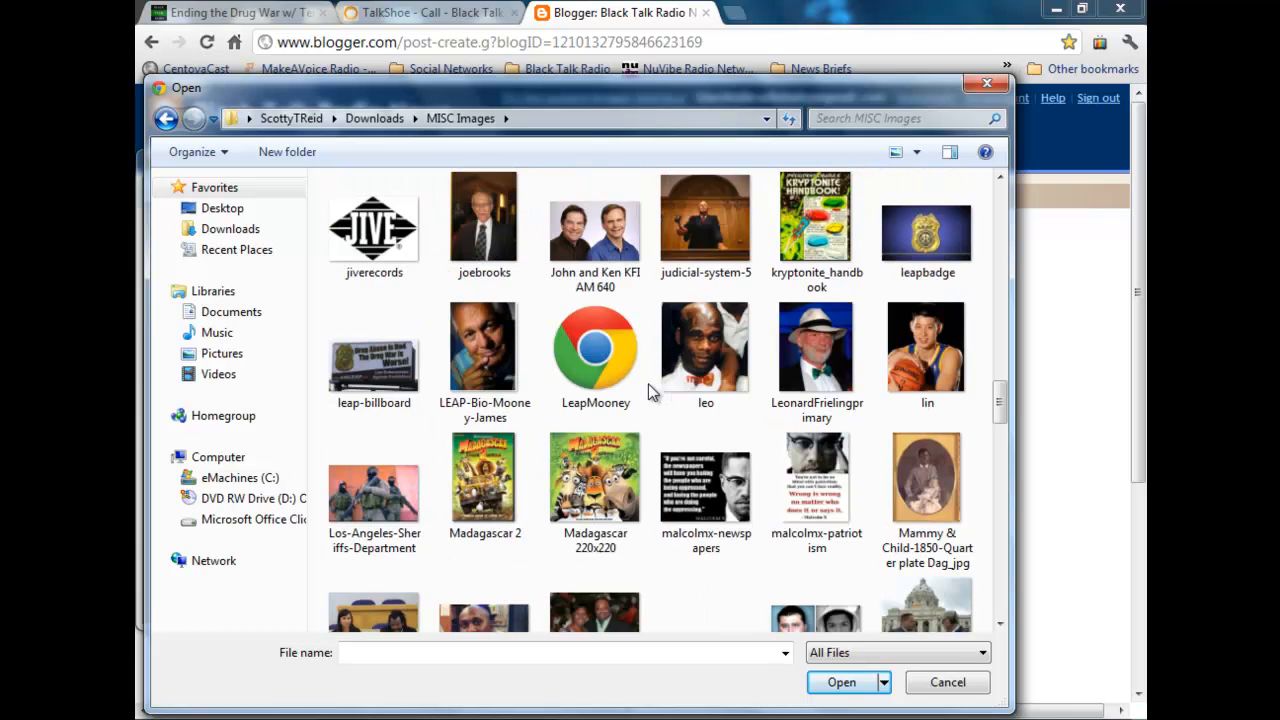
pyautogui.scroll(-10, 648, 383)
pyautogui.scroll(8, 646, 390)
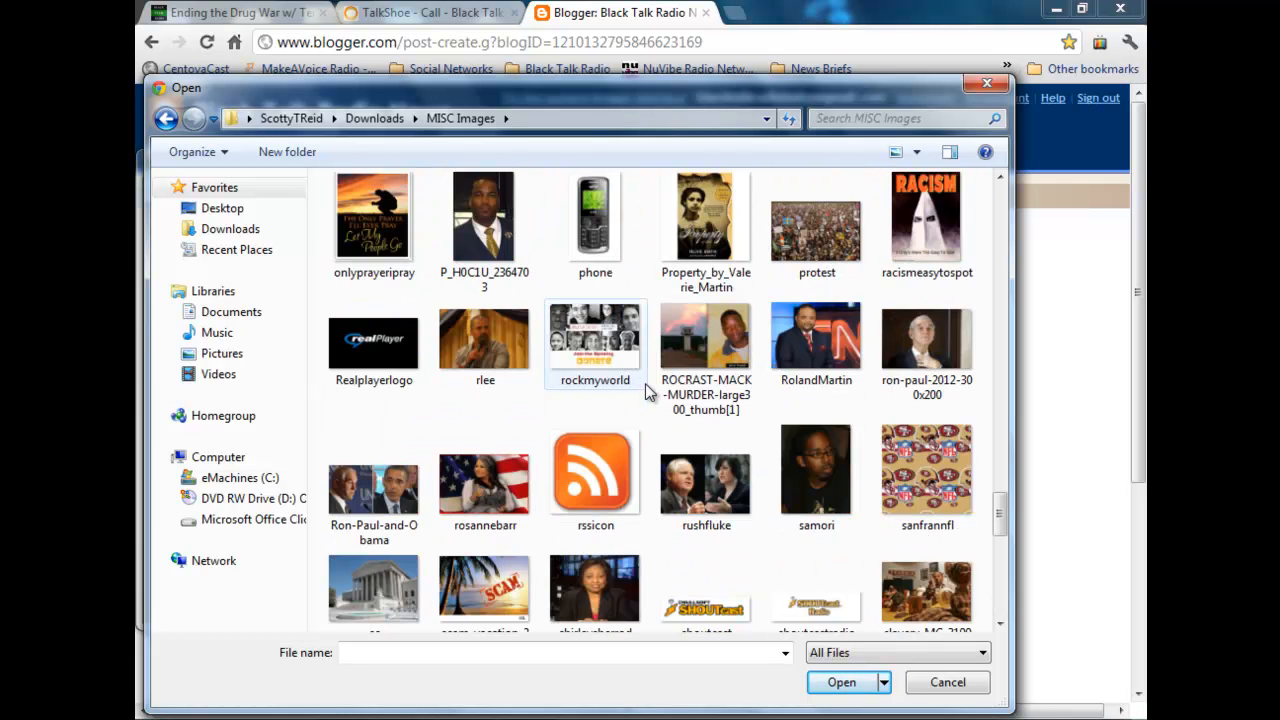
pyautogui.scroll(3, 645, 390)
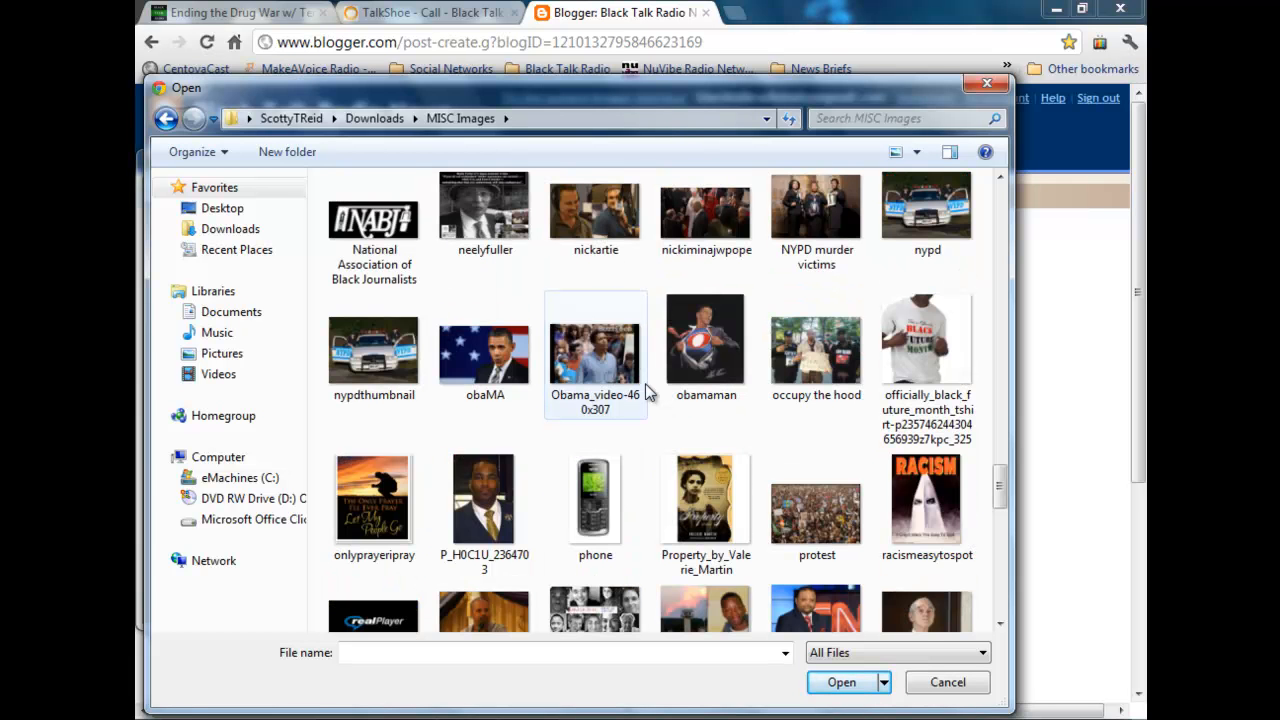
pyautogui.scroll(3, 646, 390)
pyautogui.scroll(-15, 644, 382)
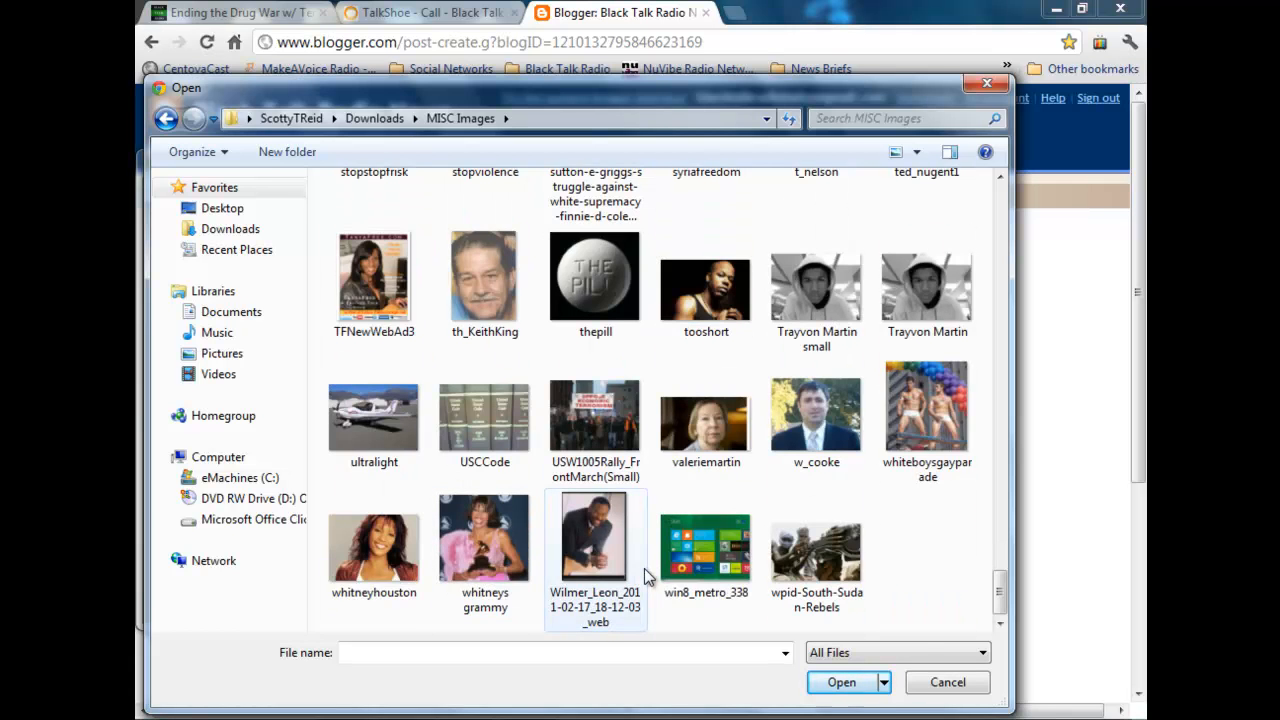
pyautogui.scroll(5, 645, 560)
pyautogui.scroll(6, 645, 558)
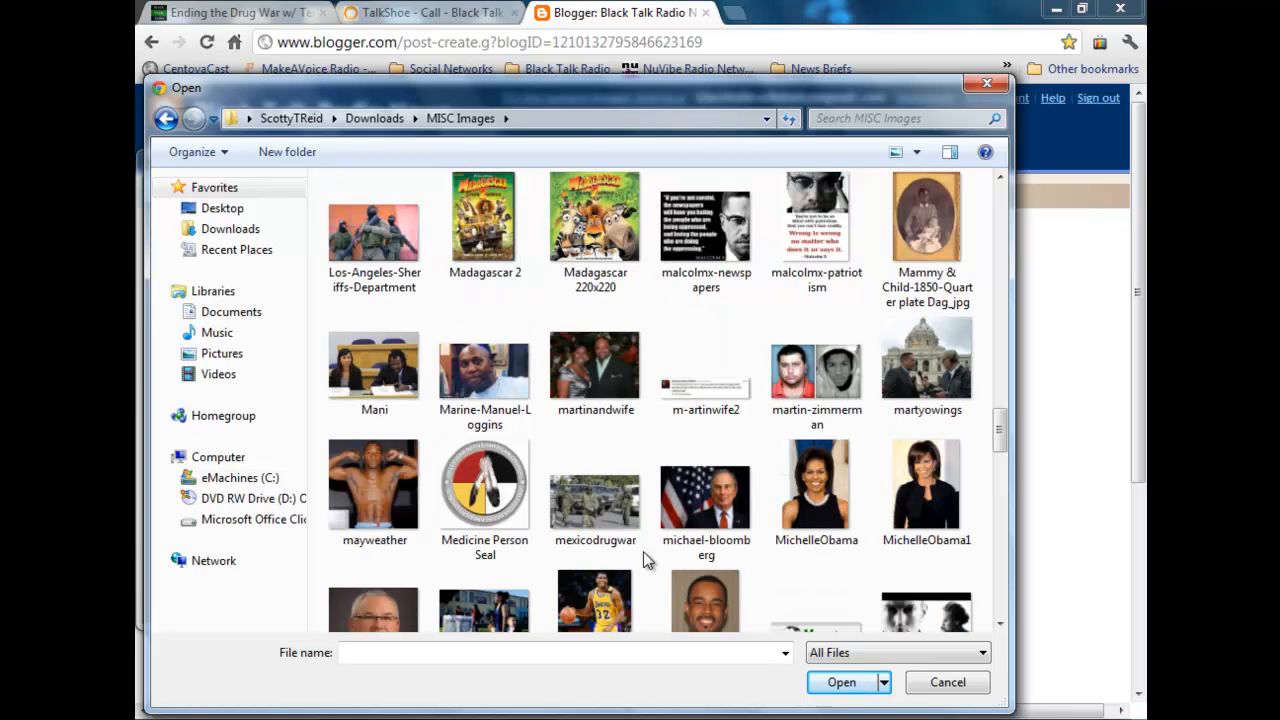
pyautogui.scroll(5, 643, 551)
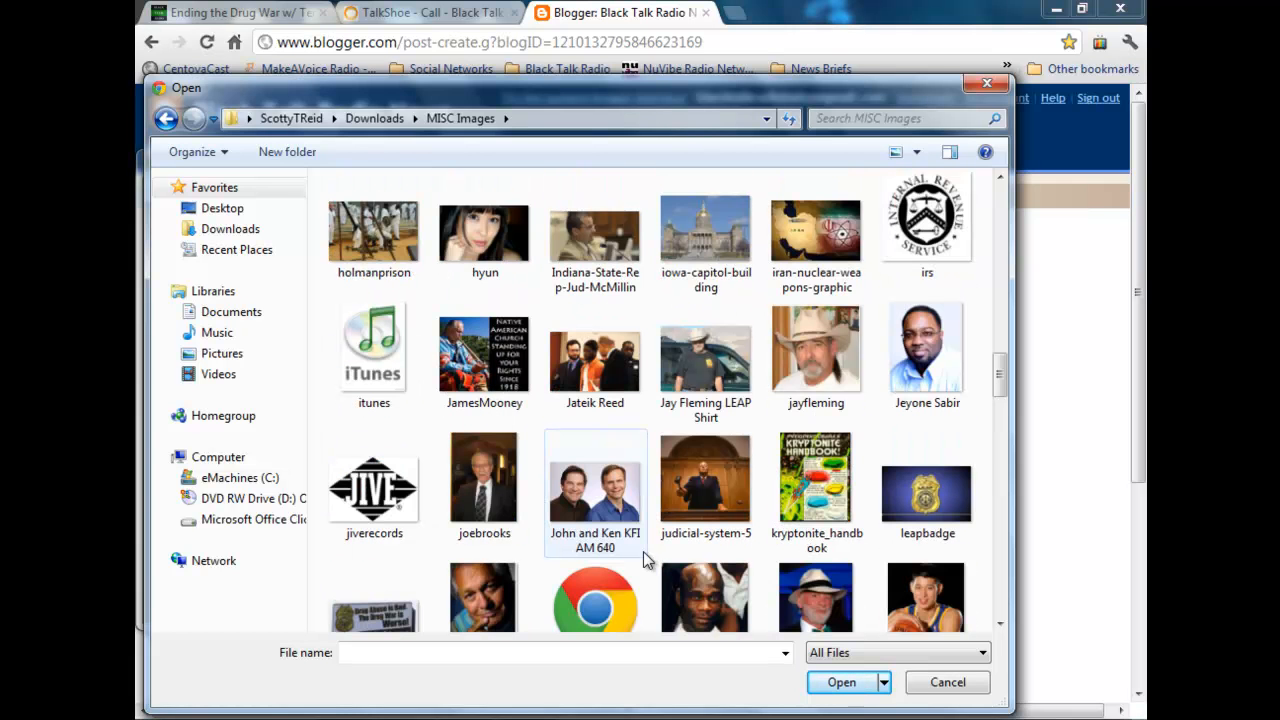
pyautogui.scroll(3, 643, 551)
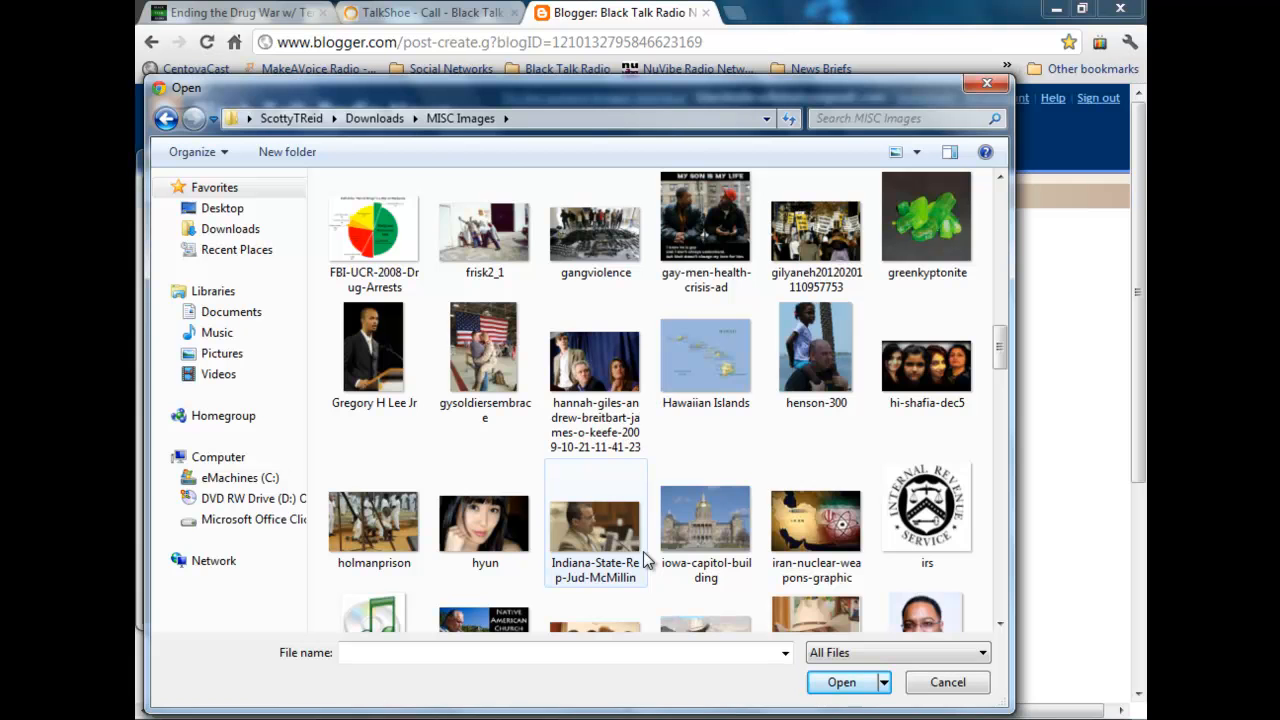
pyautogui.scroll(3, 643, 558)
pyautogui.scroll(3, 643, 551)
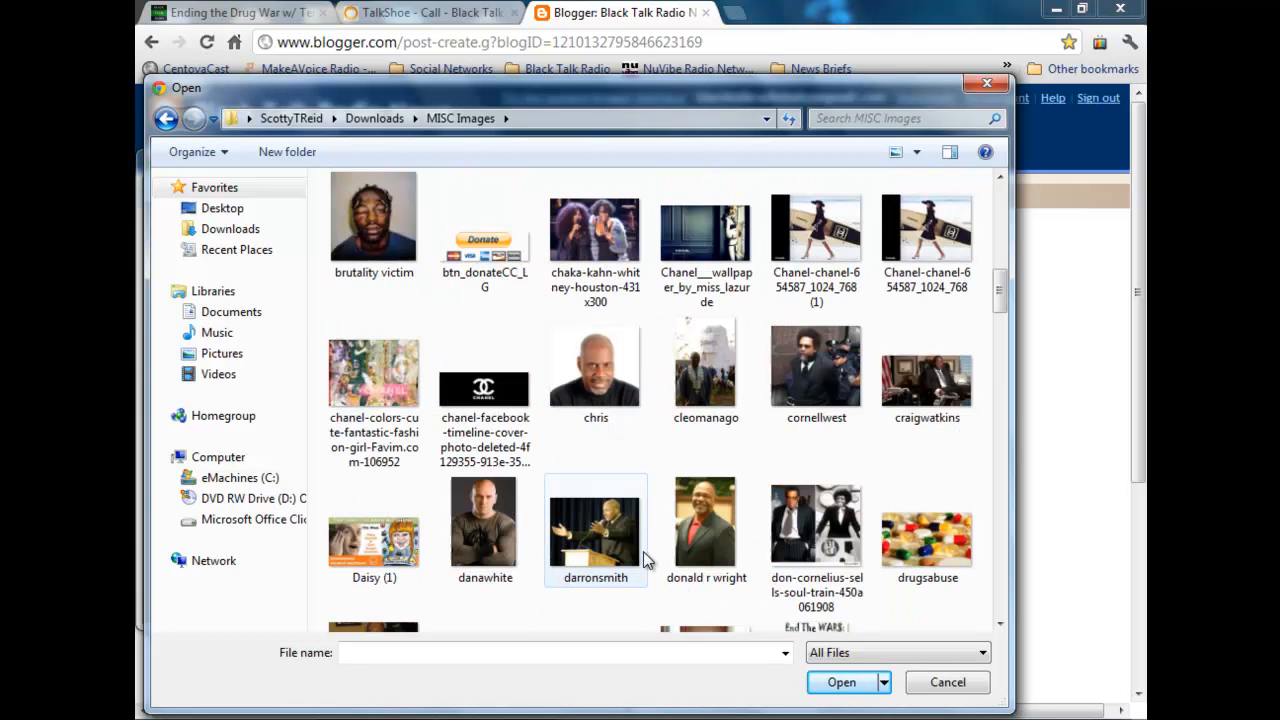
pyautogui.scroll(3, 643, 551)
pyautogui.scroll(6, 643, 551)
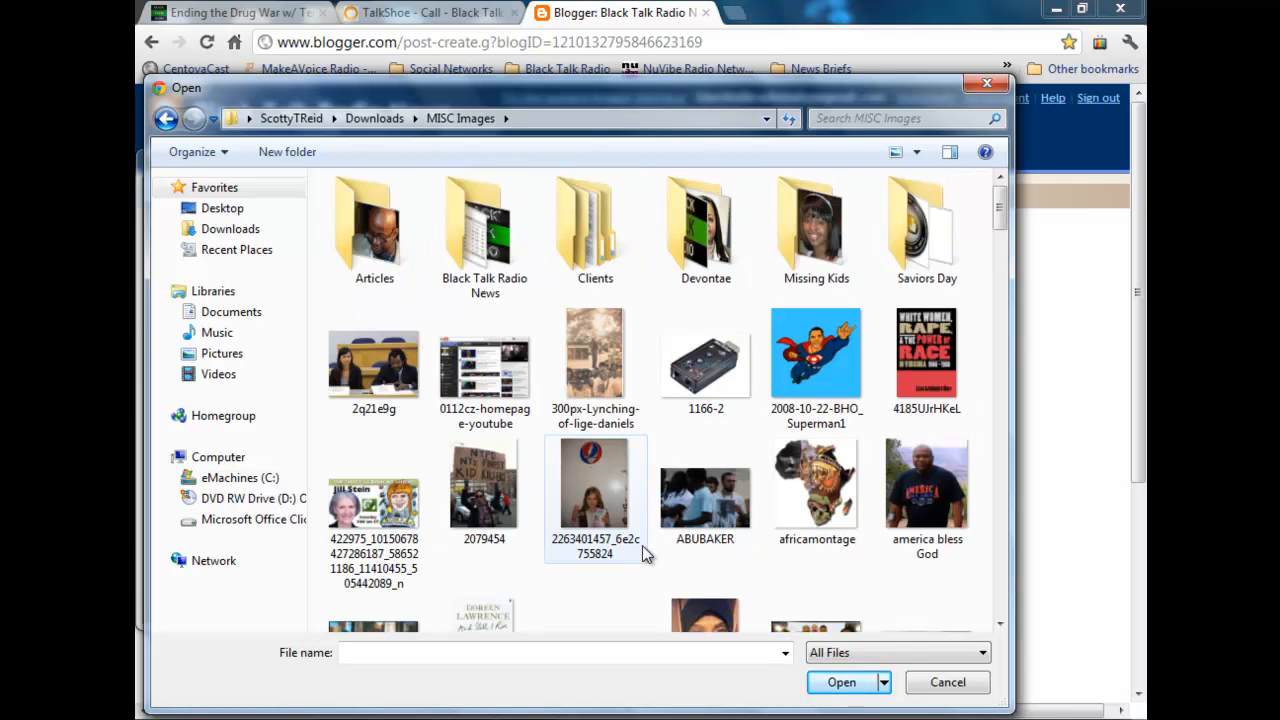
pyautogui.scroll(-6, 642, 558)
pyautogui.scroll(-3, 644, 556)
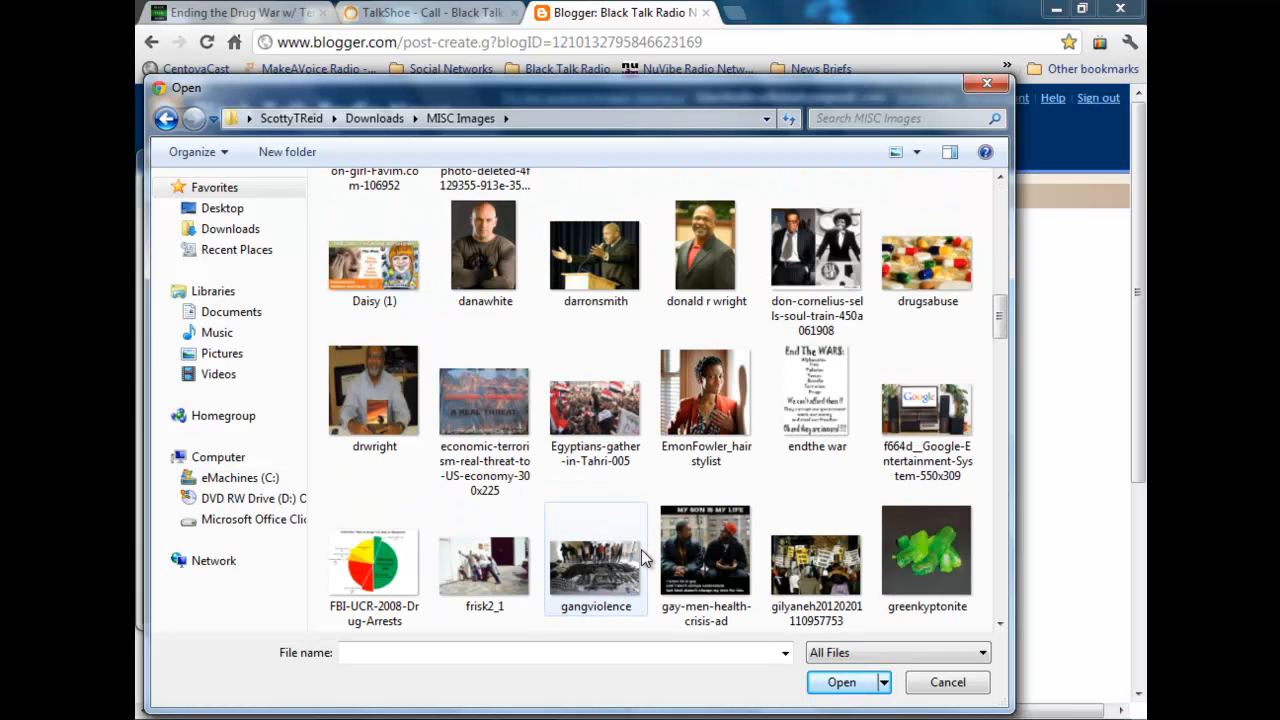
pyautogui.scroll(-3, 641, 549)
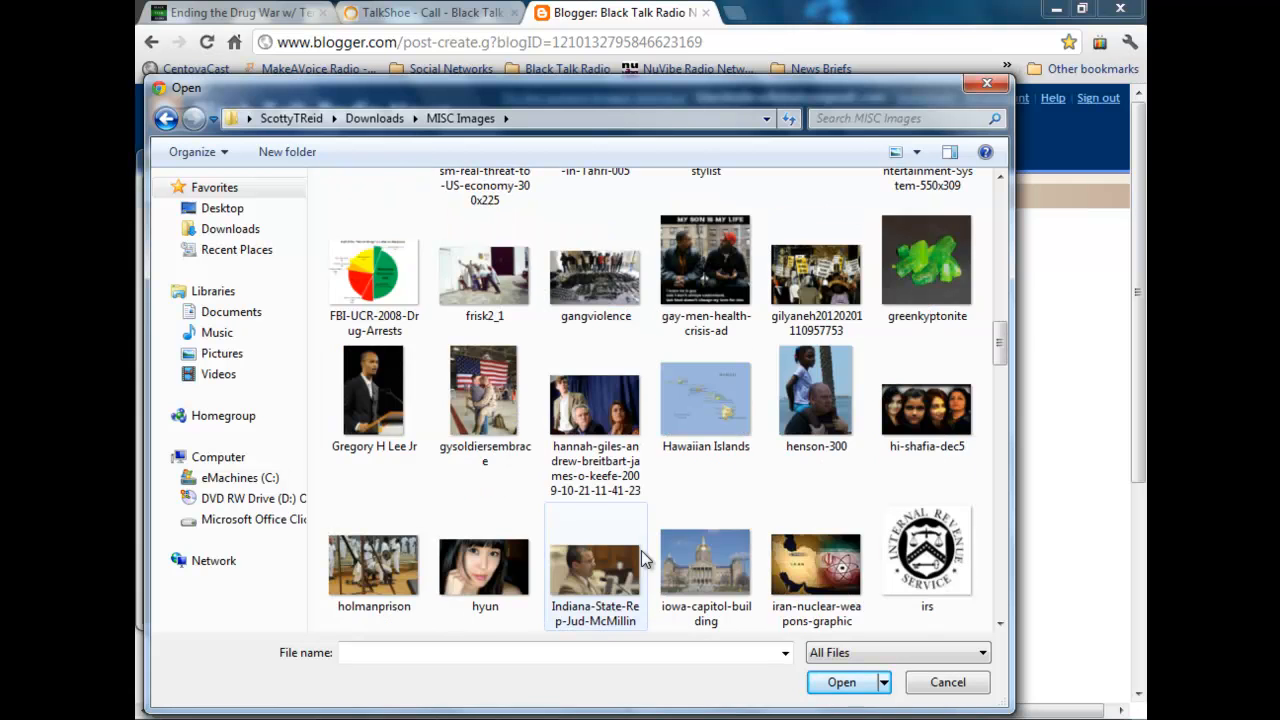
pyautogui.scroll(-3, 641, 550)
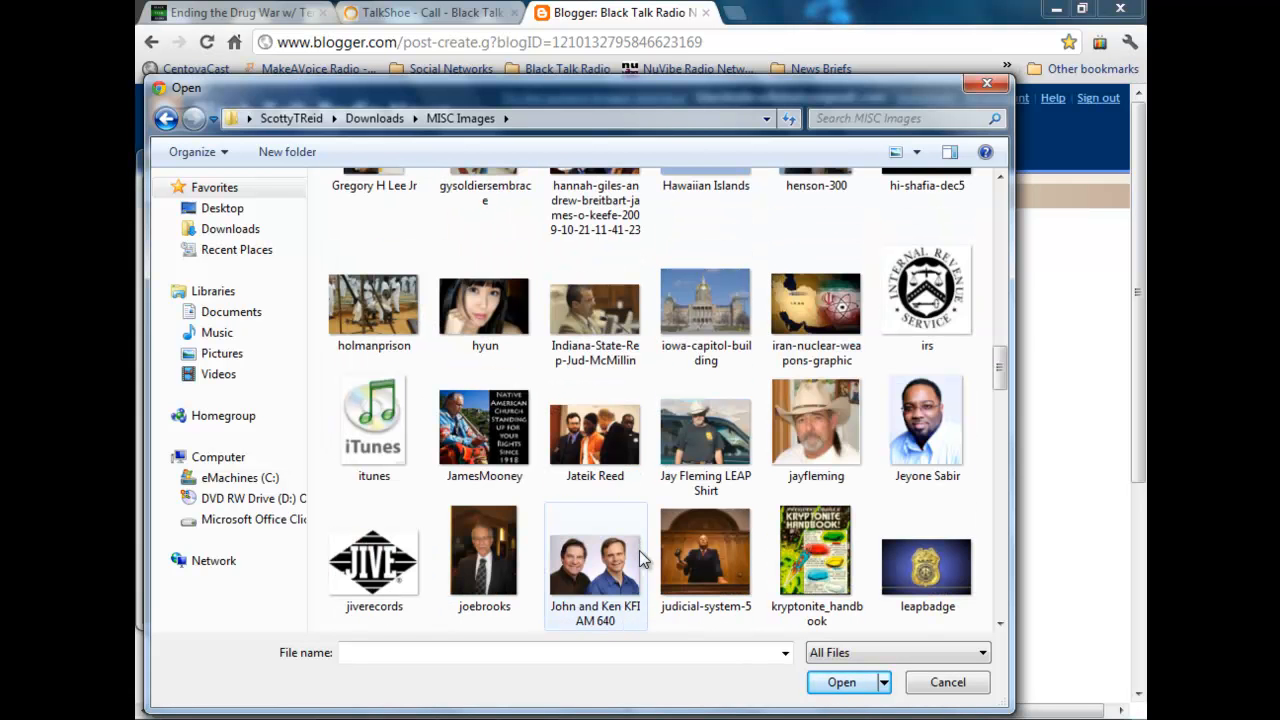
pyautogui.scroll(-3, 641, 557)
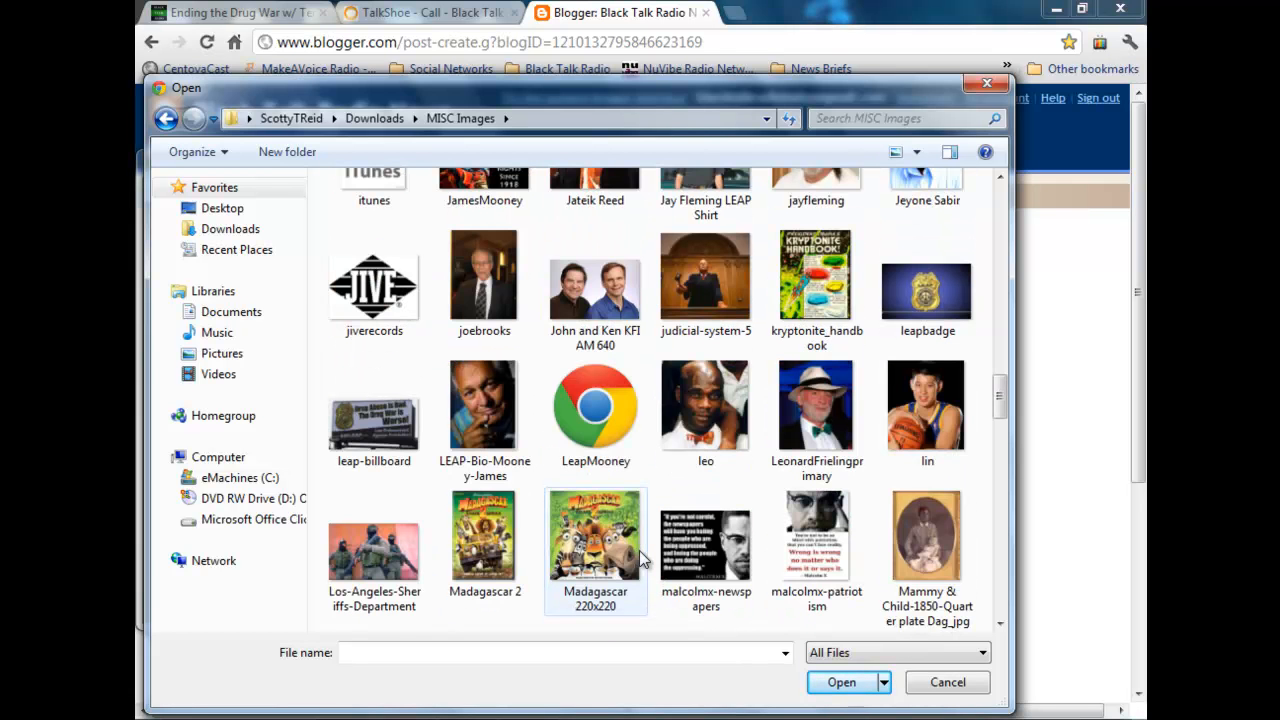
pyautogui.scroll(-3, 639, 550)
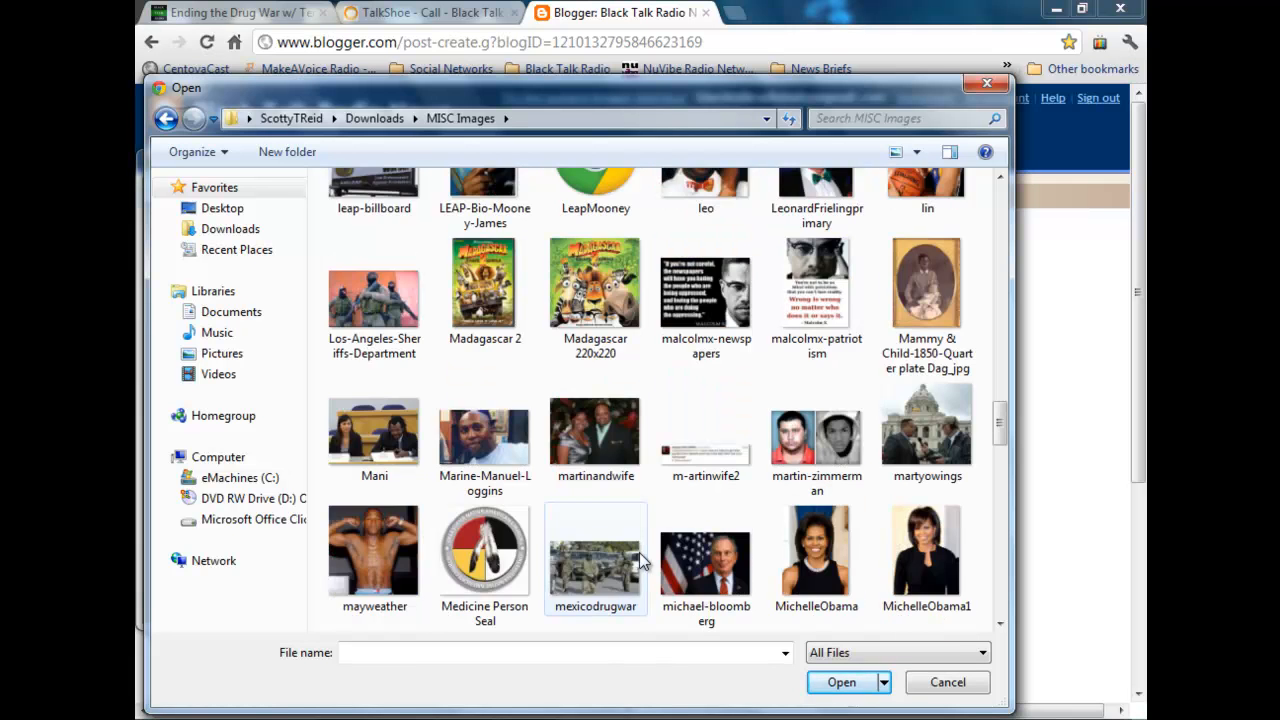
pyautogui.scroll(-3, 639, 552)
pyautogui.scroll(-3, 639, 552)
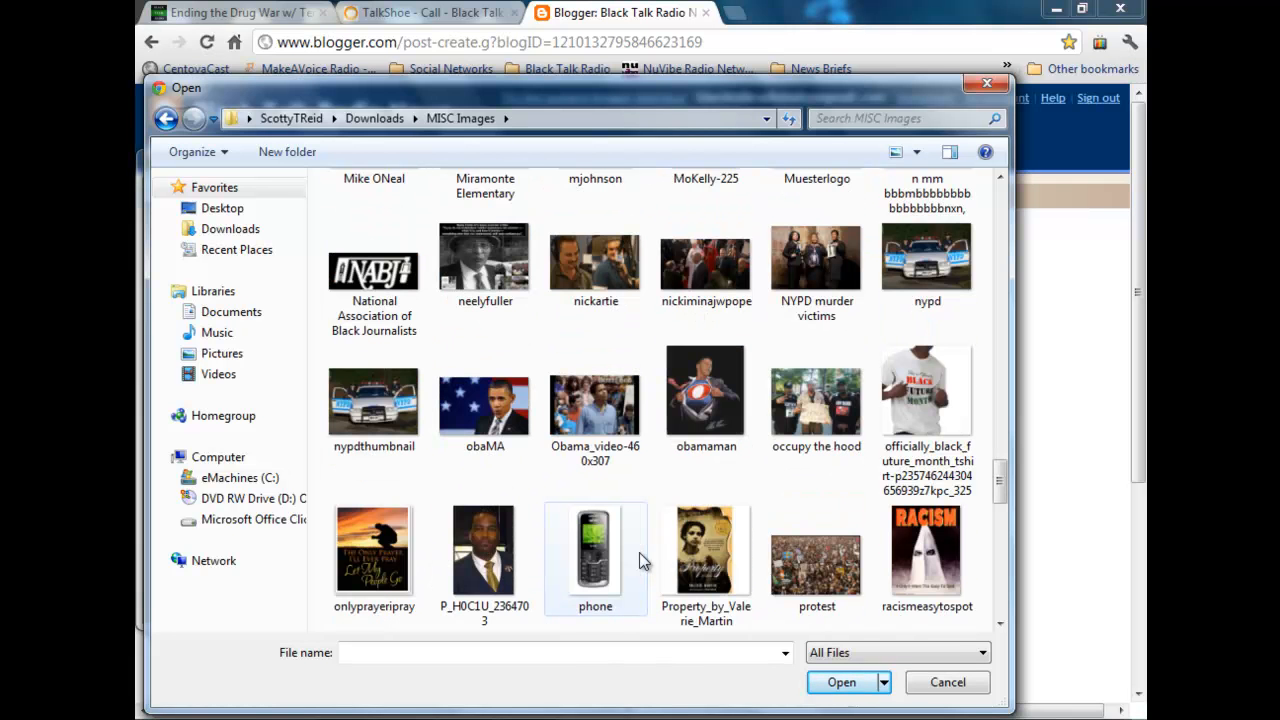
pyautogui.scroll(-3, 639, 553)
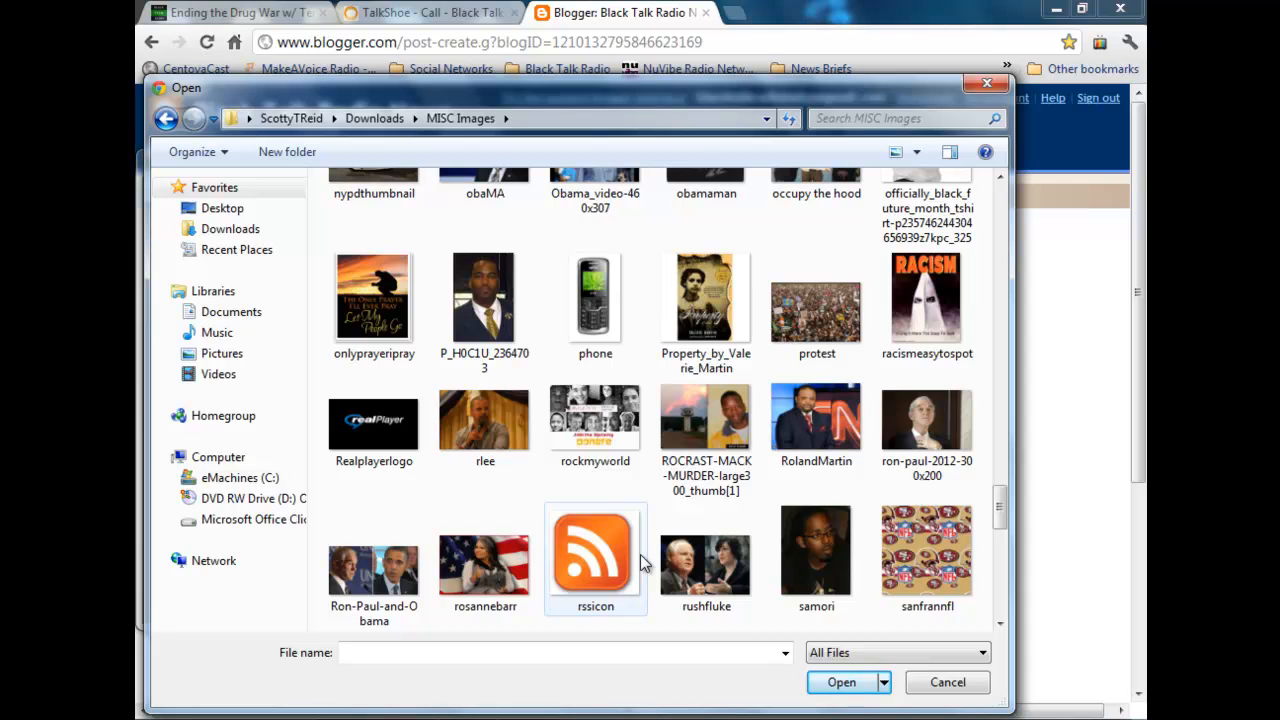
pyautogui.scroll(-3, 640, 554)
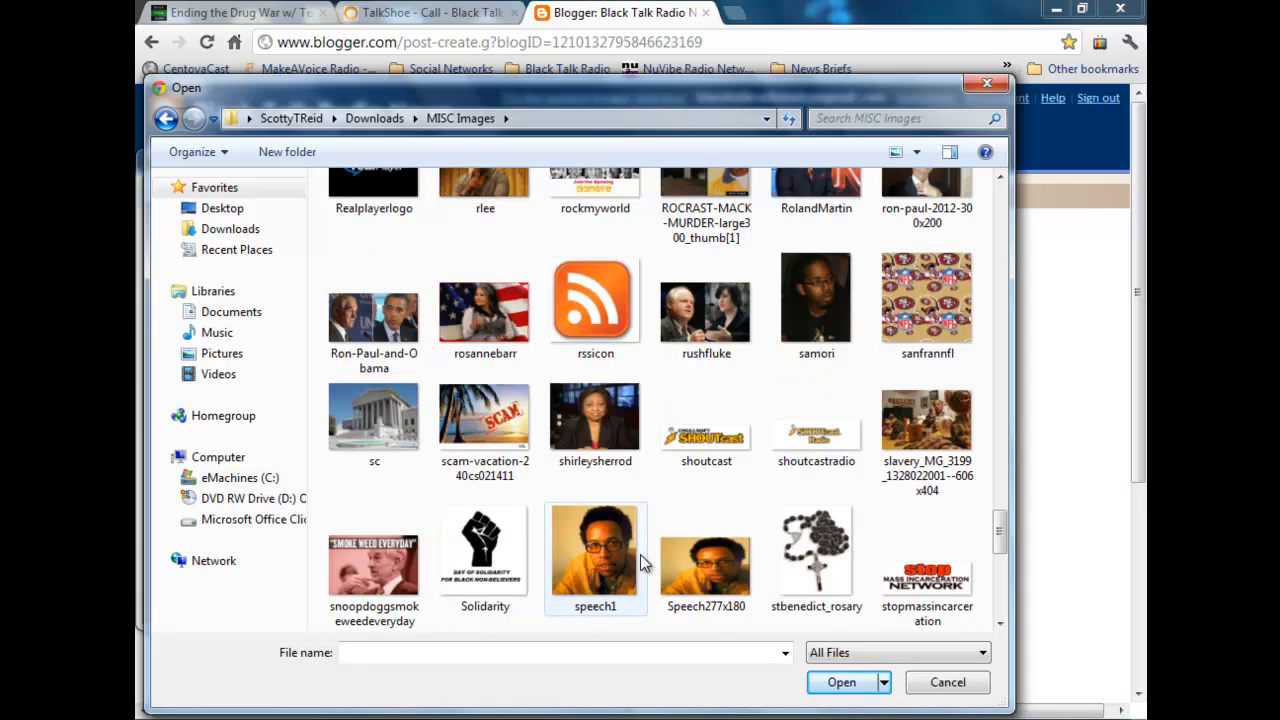
pyautogui.scroll(-3, 640, 554)
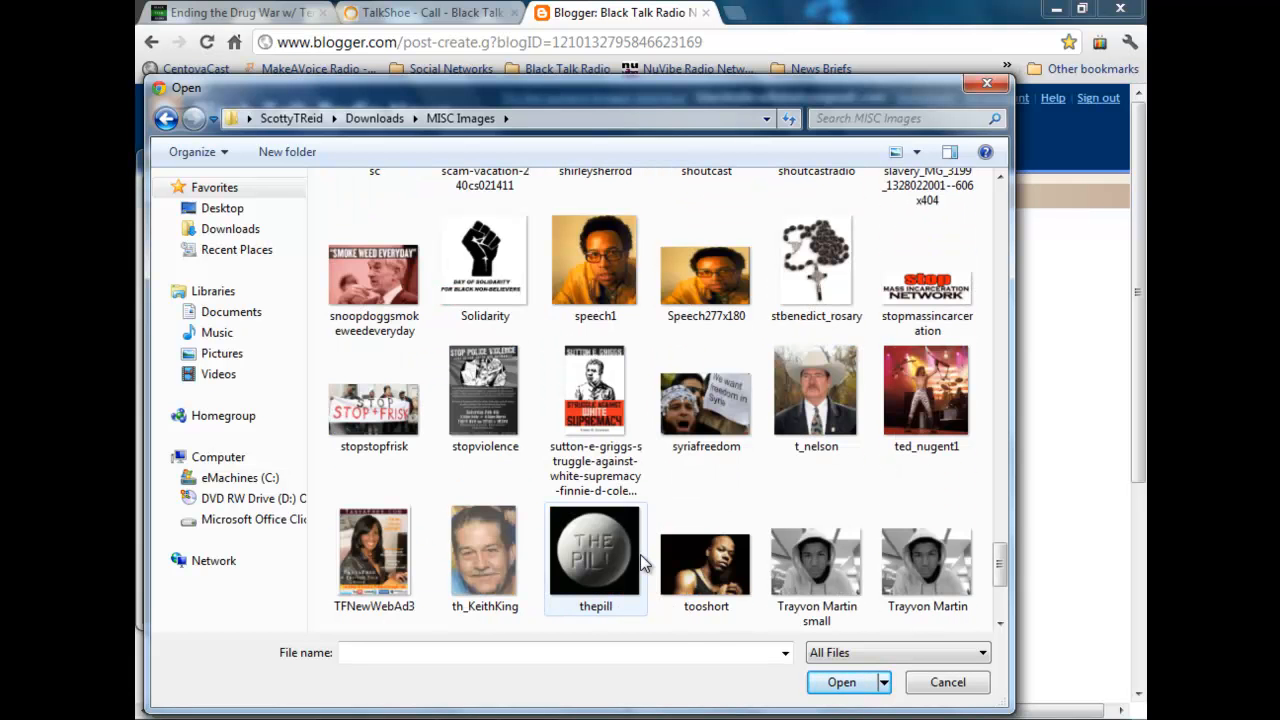
pyautogui.doubleClick(817, 393)
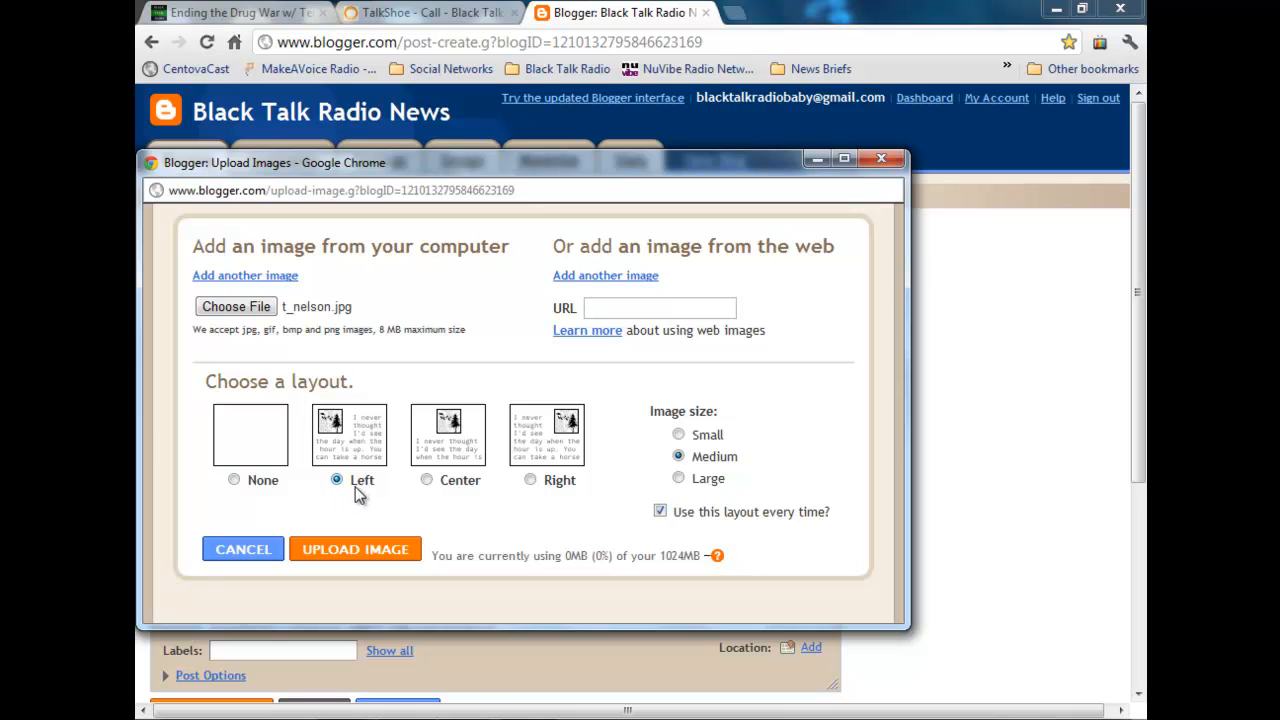
pyautogui.click(394, 551)
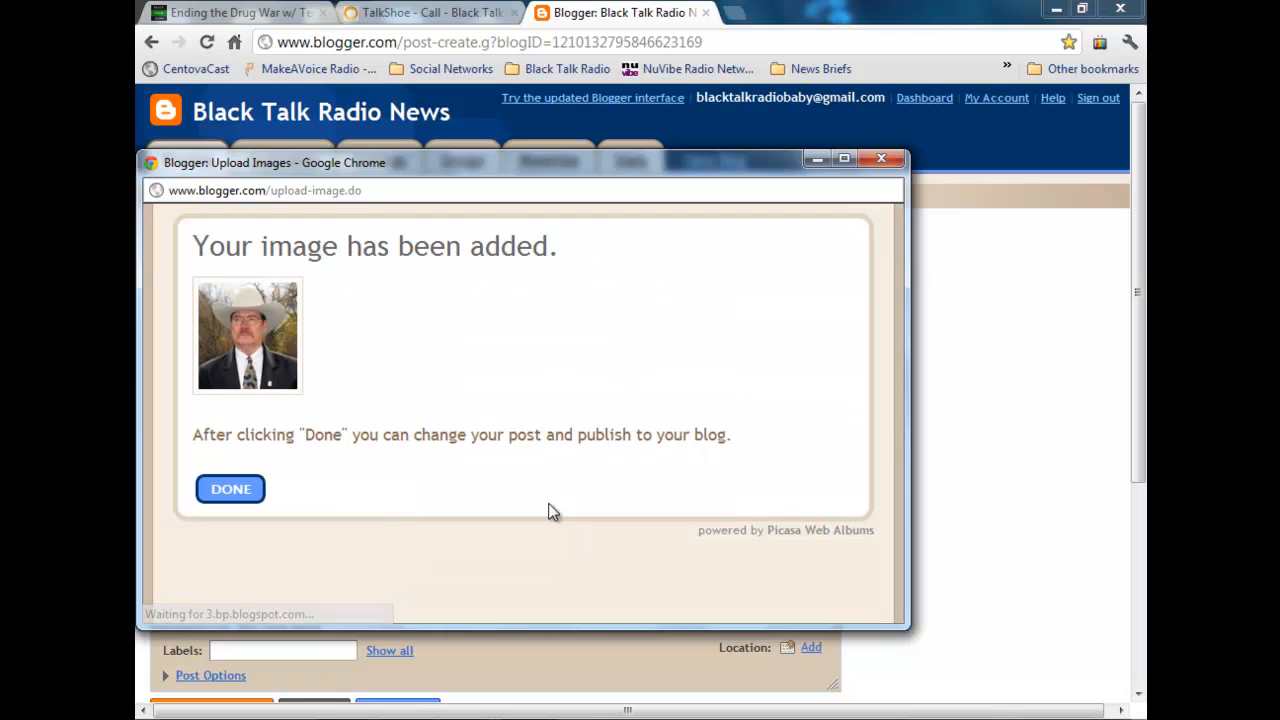
pyautogui.click(230, 489)
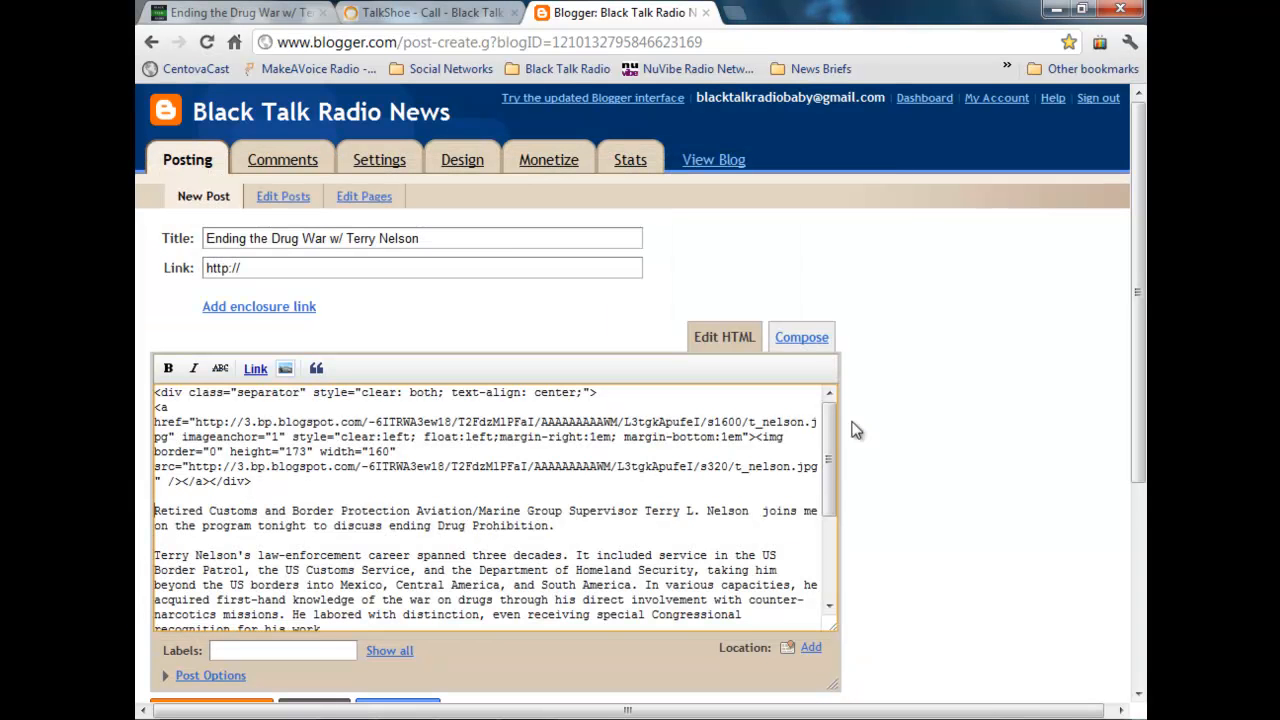
# Step: In Compose view, remove the blank line above the first paragraph beside the photo and check the post's layout
pyautogui.click(804, 337)
pyautogui.click(367, 400)
pyautogui.press('Delete')
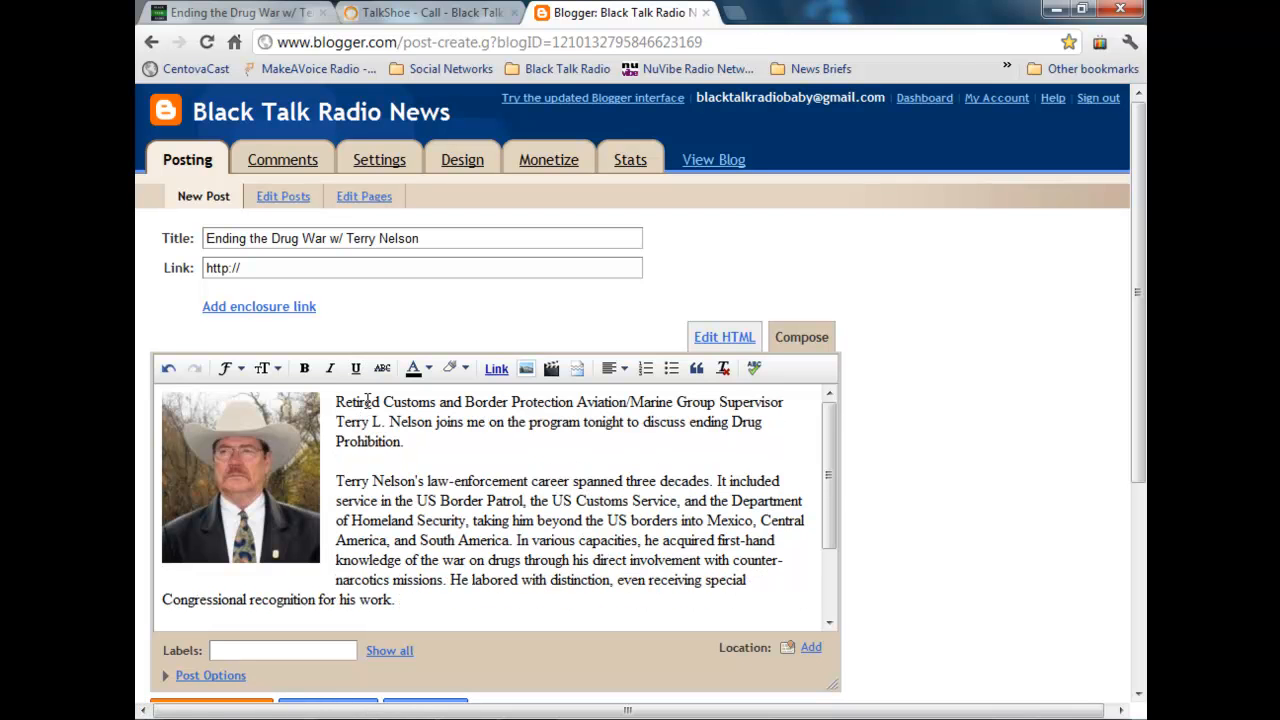
pyautogui.click(507, 453)
pyautogui.scroll(-2, 515, 457)
pyautogui.scroll(-2, 525, 461)
pyautogui.scroll(4, 525, 461)
pyautogui.scroll(-2, 525, 463)
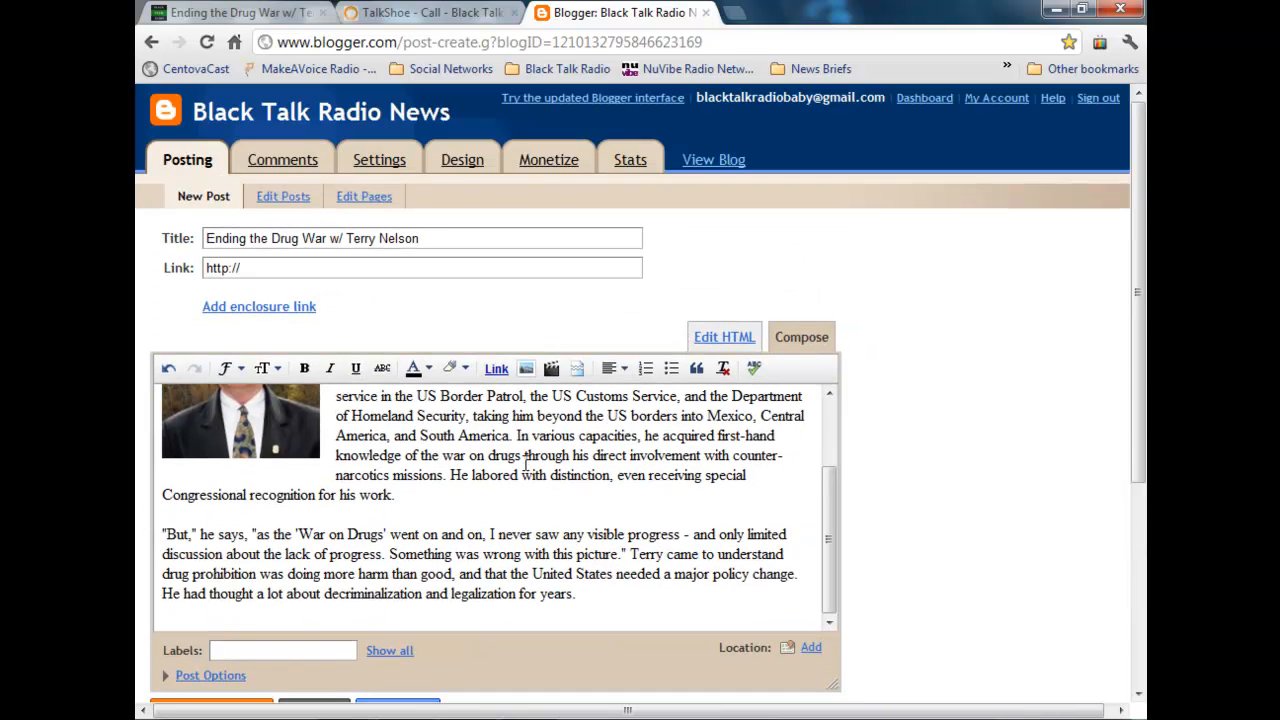
pyautogui.scroll(3, 525, 463)
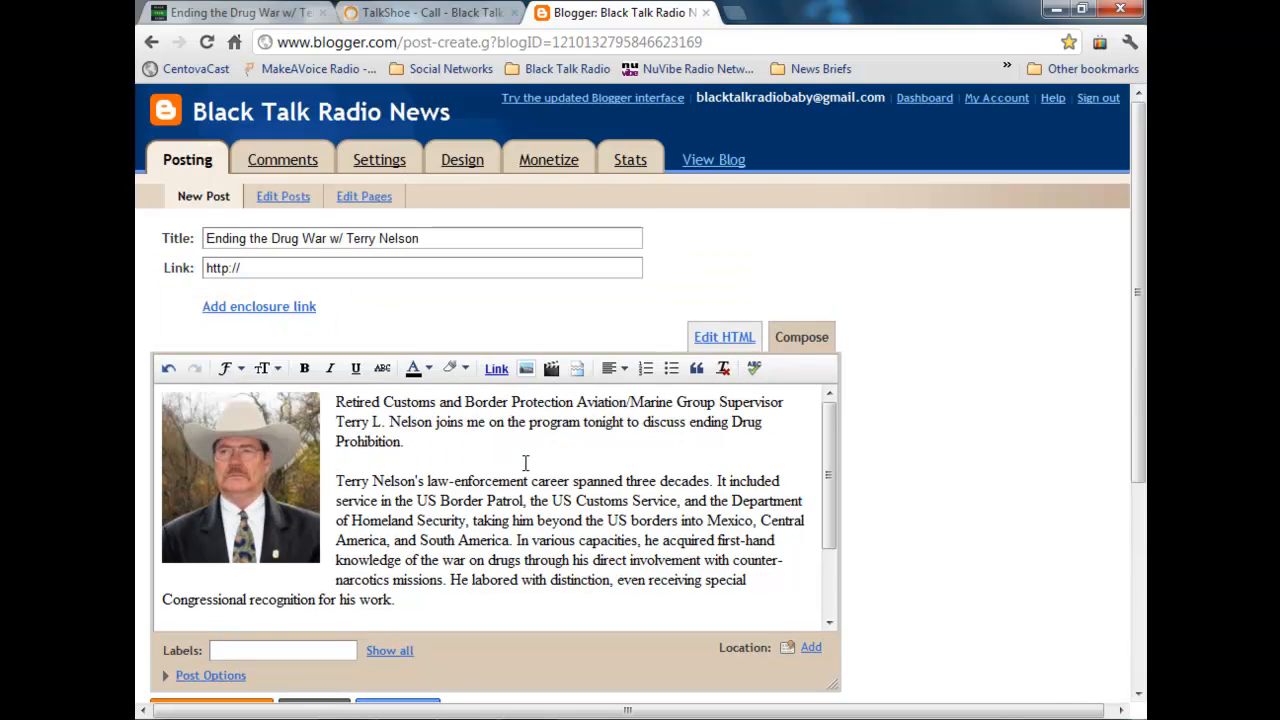
# Step: Switch to TalkShoe and reload the show page to check whether the new episode's recording is available
pyautogui.click(410, 13)
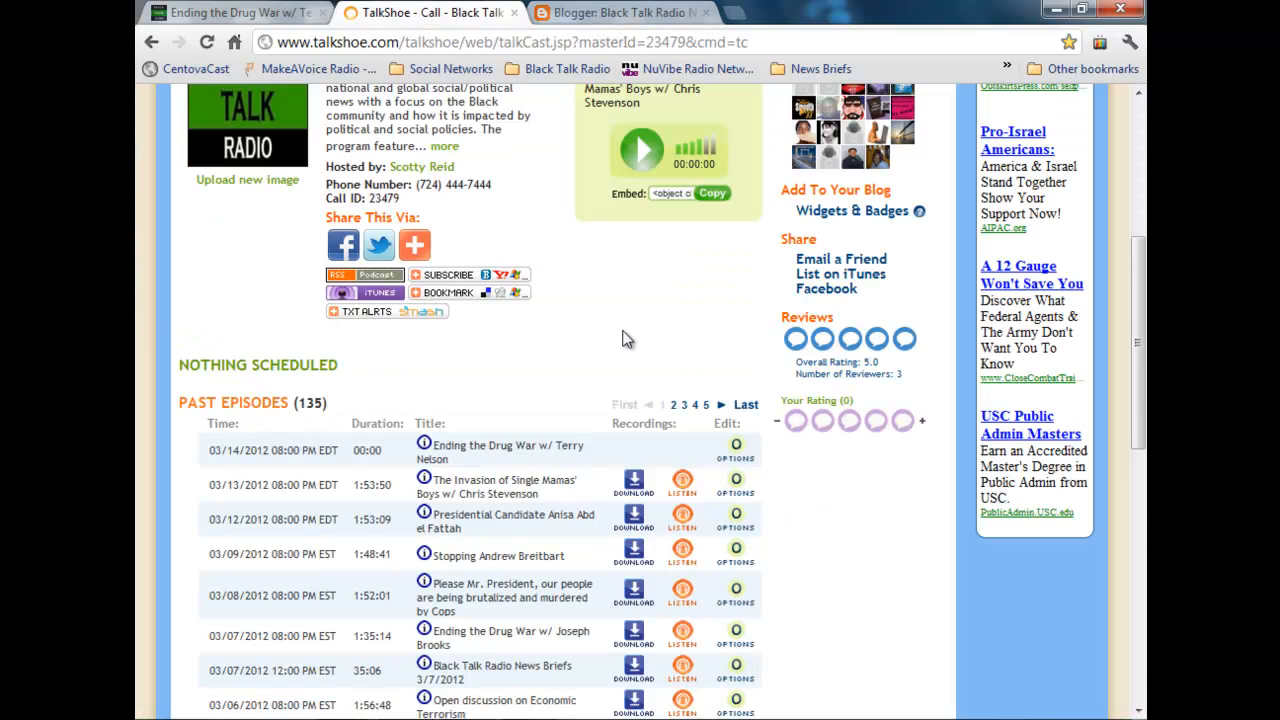
pyautogui.click(205, 43)
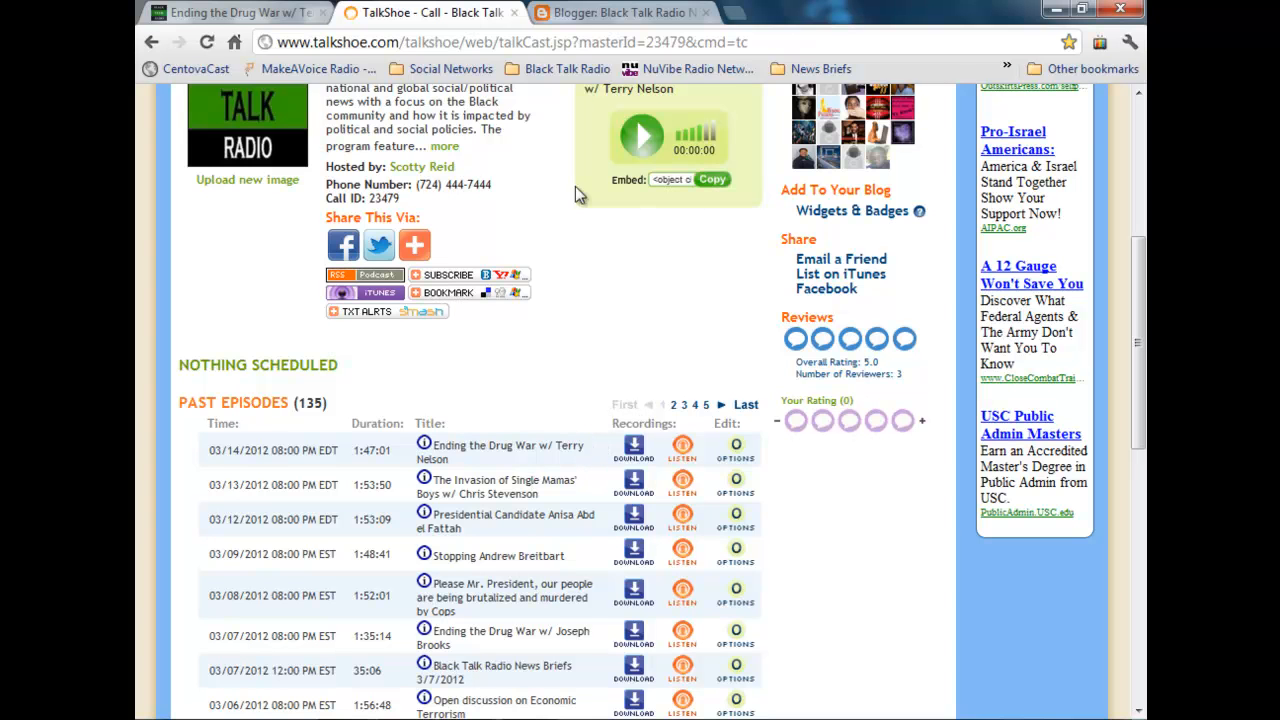
pyautogui.click(590, 18)
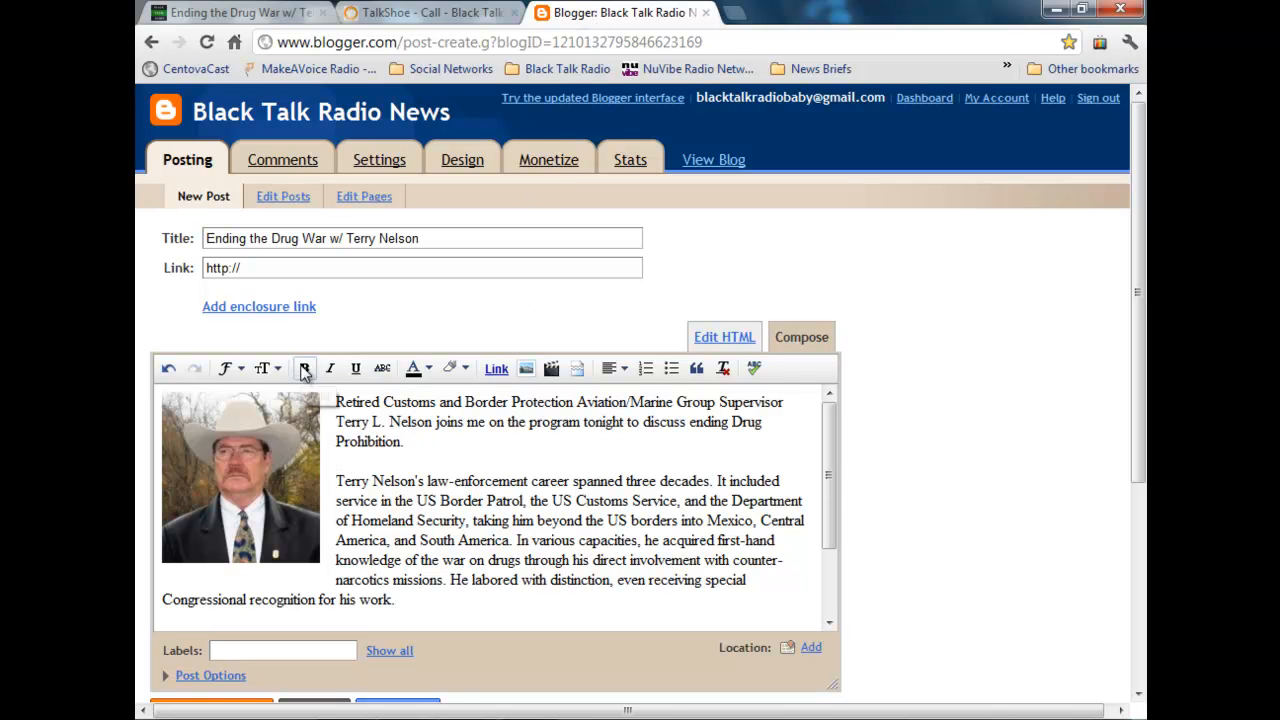
pyautogui.click(302, 310)
pyautogui.click(371, 378)
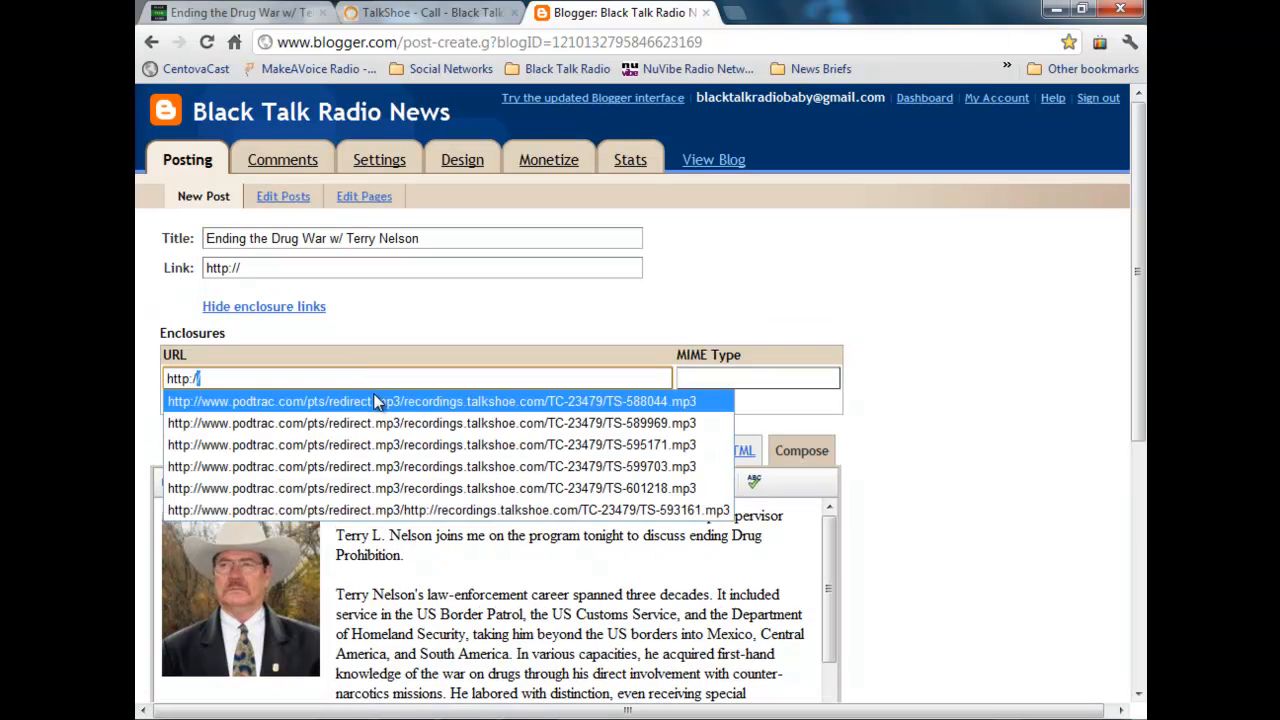
pyautogui.click(375, 401)
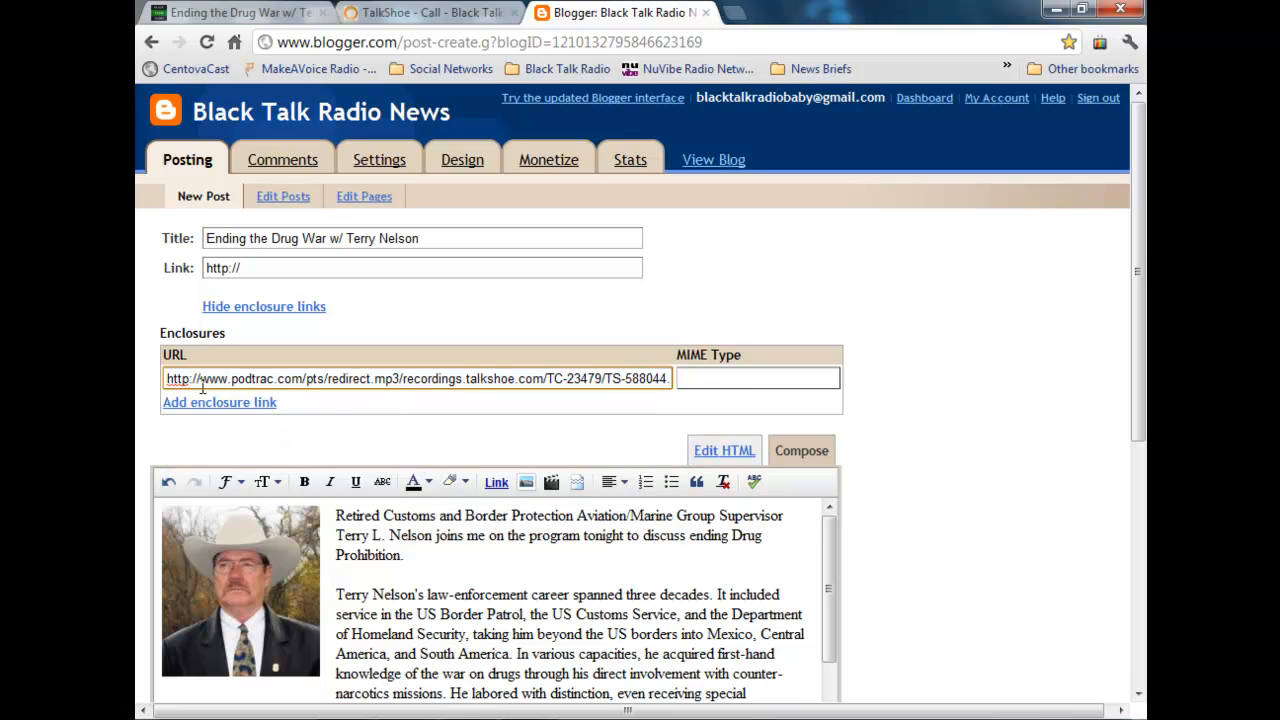
pyautogui.moveTo(403, 379); pyautogui.dragTo(753, 398)
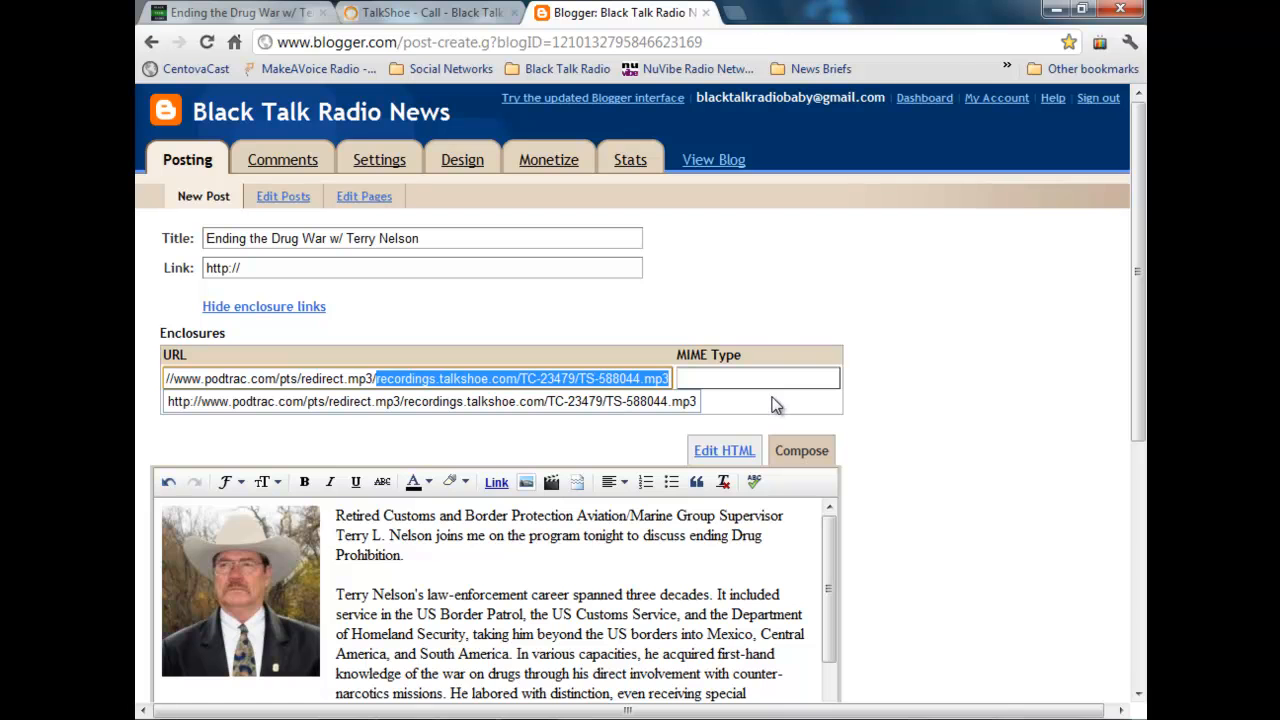
pyautogui.press('BackSpace')
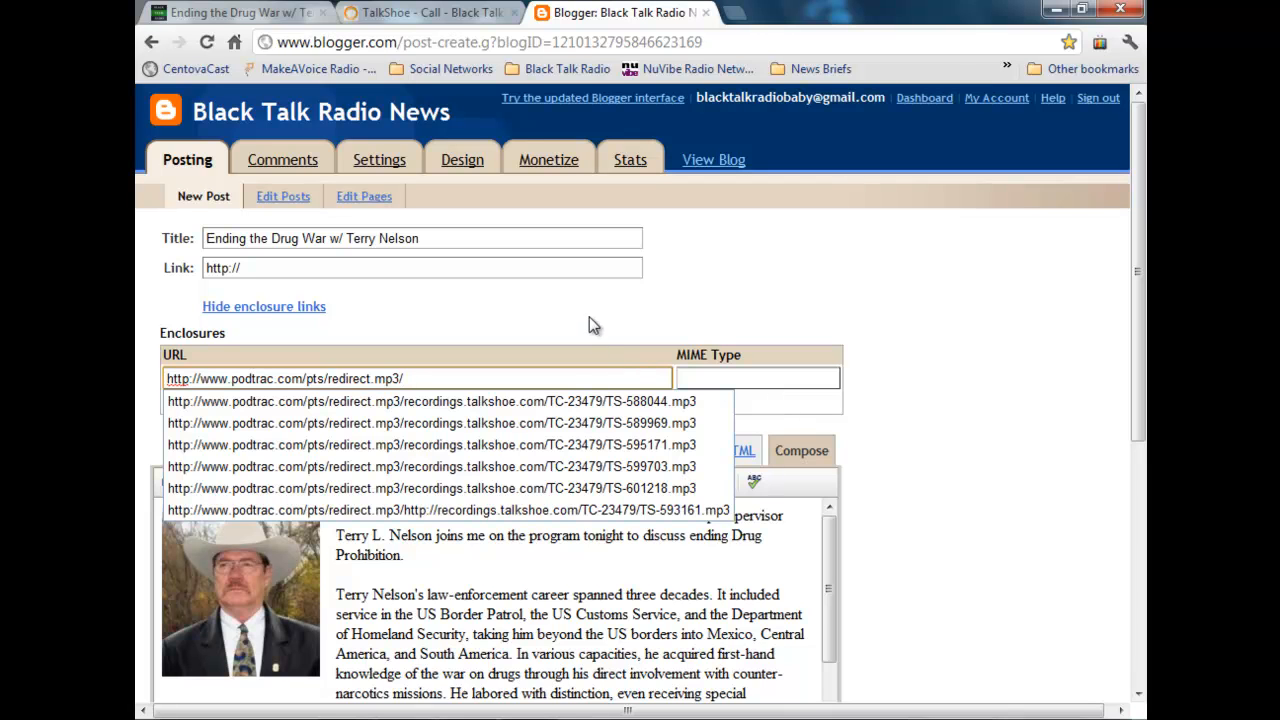
pyautogui.click(455, 335)
# Step: Copy the download link of the newest 03/14/2012 episode from TalkShoe and append it to the enclosure URL in the Blogger post
pyautogui.click(443, 14)
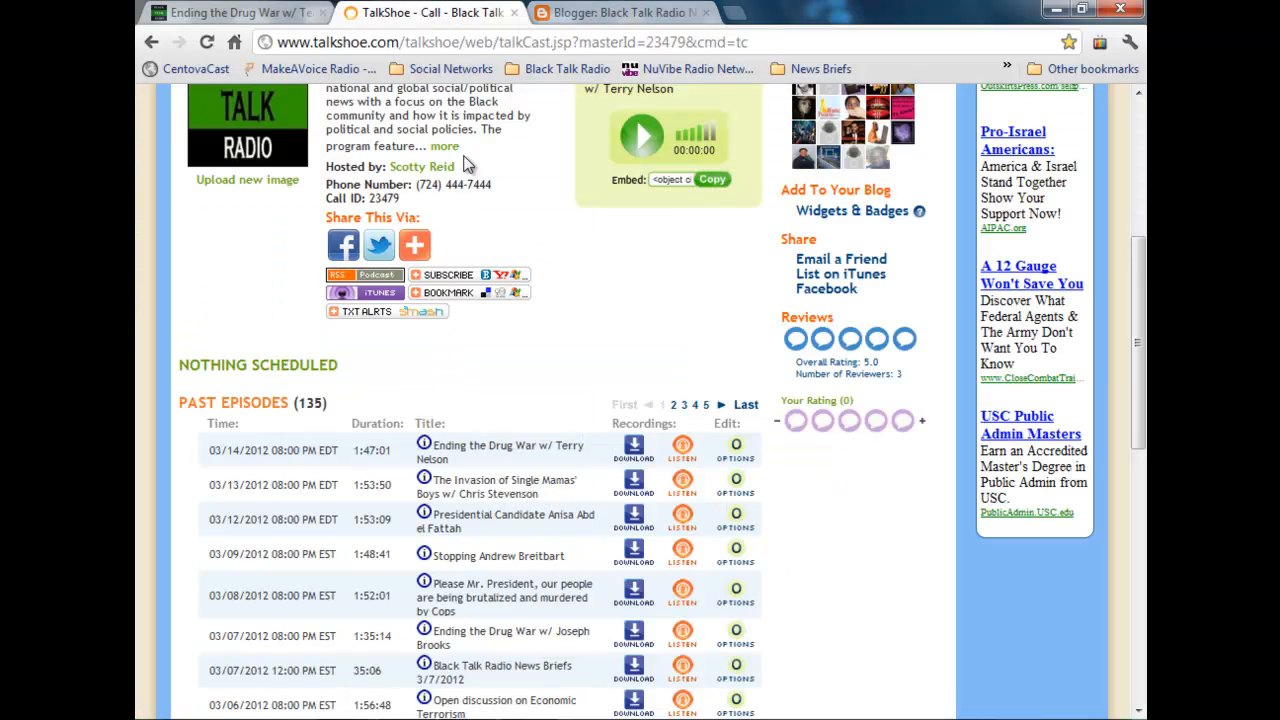
pyautogui.rightClick(634, 450)
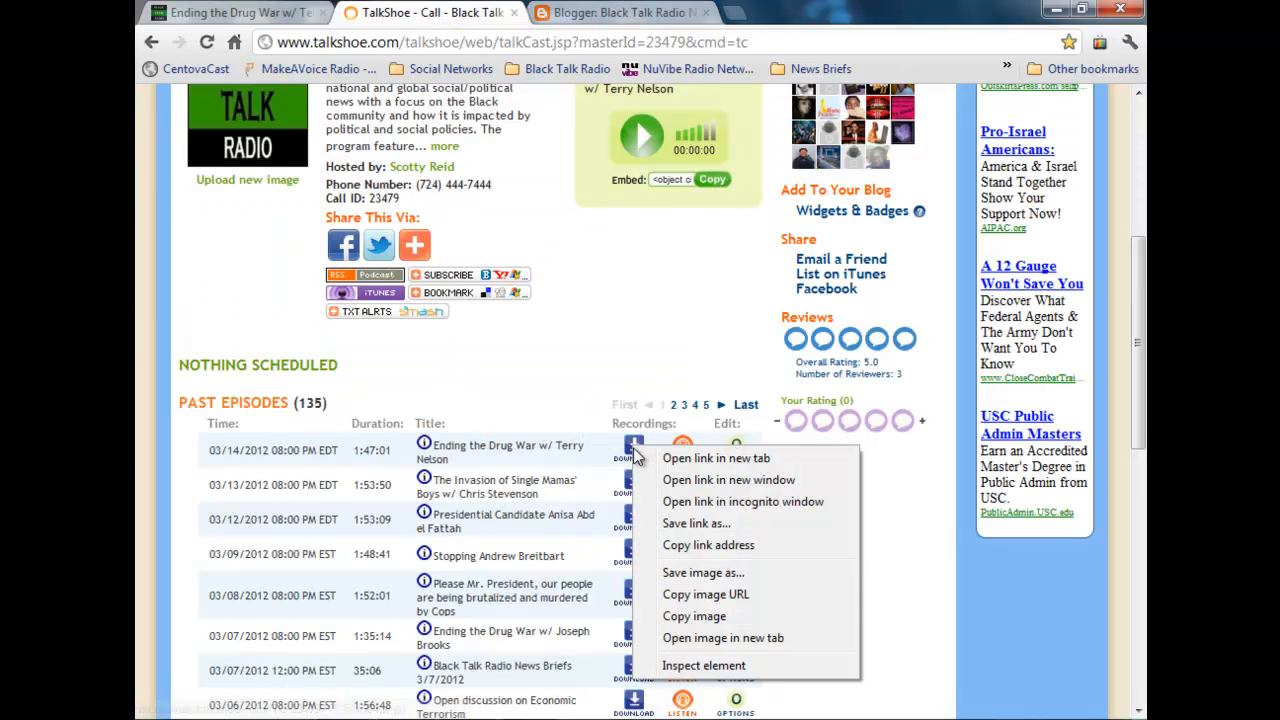
pyautogui.click(755, 549)
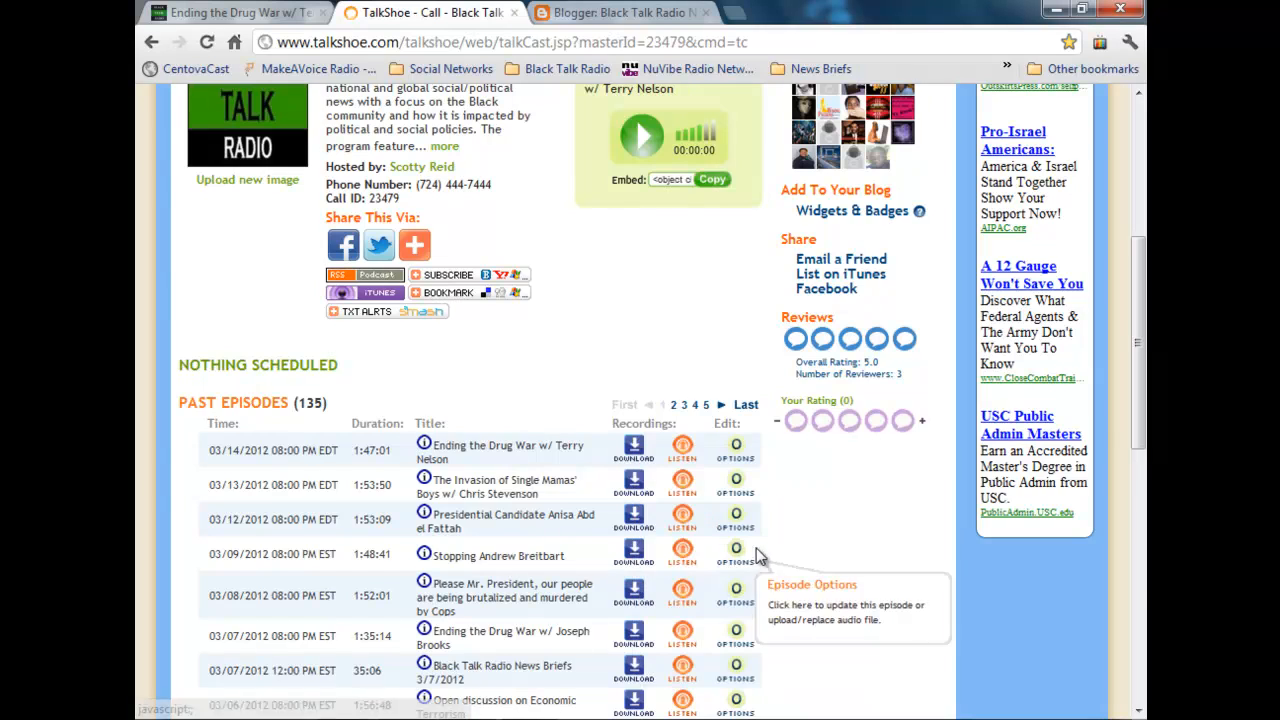
pyautogui.click(600, 13)
pyautogui.click(515, 379)
pyautogui.rightClick(515, 379)
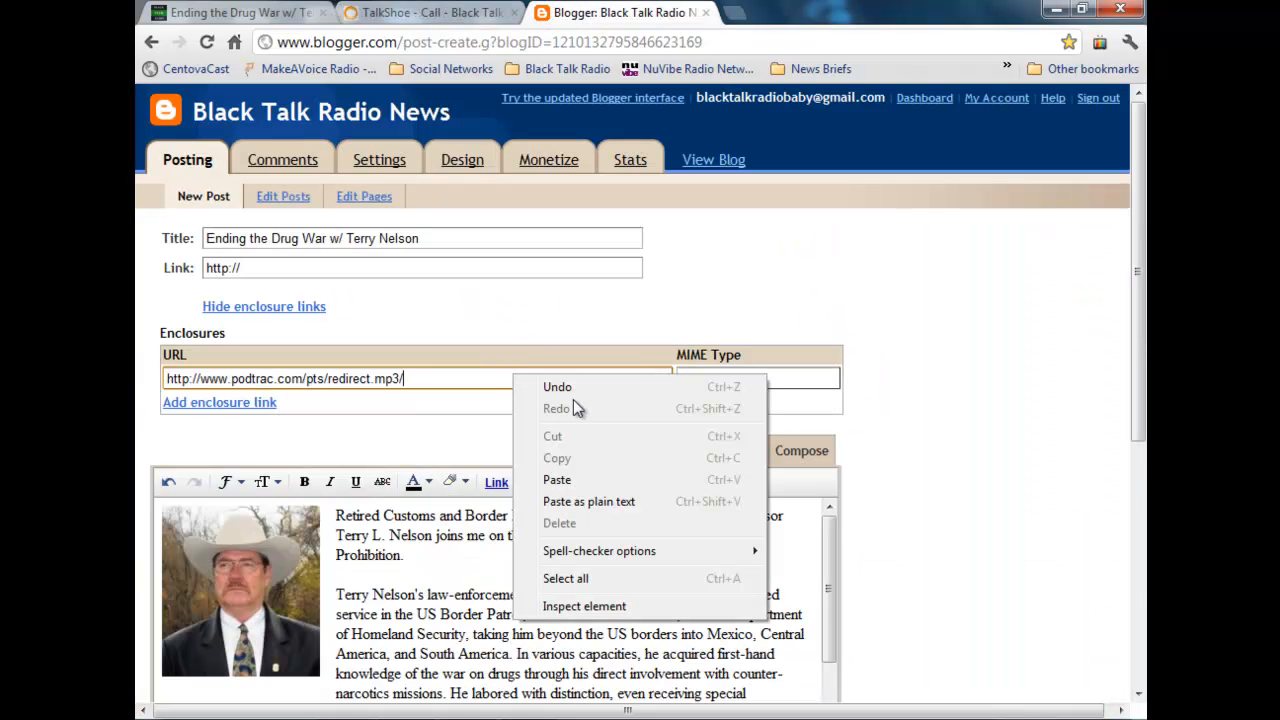
pyautogui.click(578, 476)
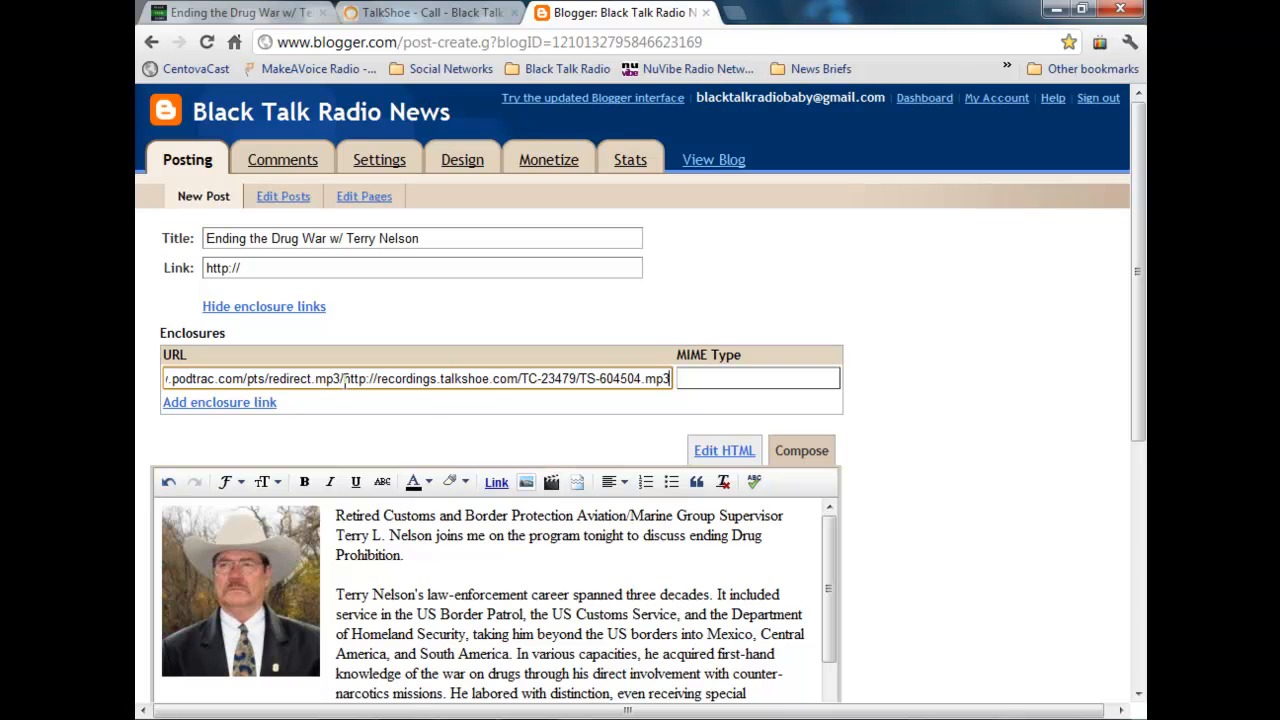
pyautogui.press('Delete')
pyautogui.press('Delete')
pyautogui.press('Delete')
pyautogui.press('Delete')
pyautogui.press('Delete')
pyautogui.press('Delete')
pyautogui.press('Delete')
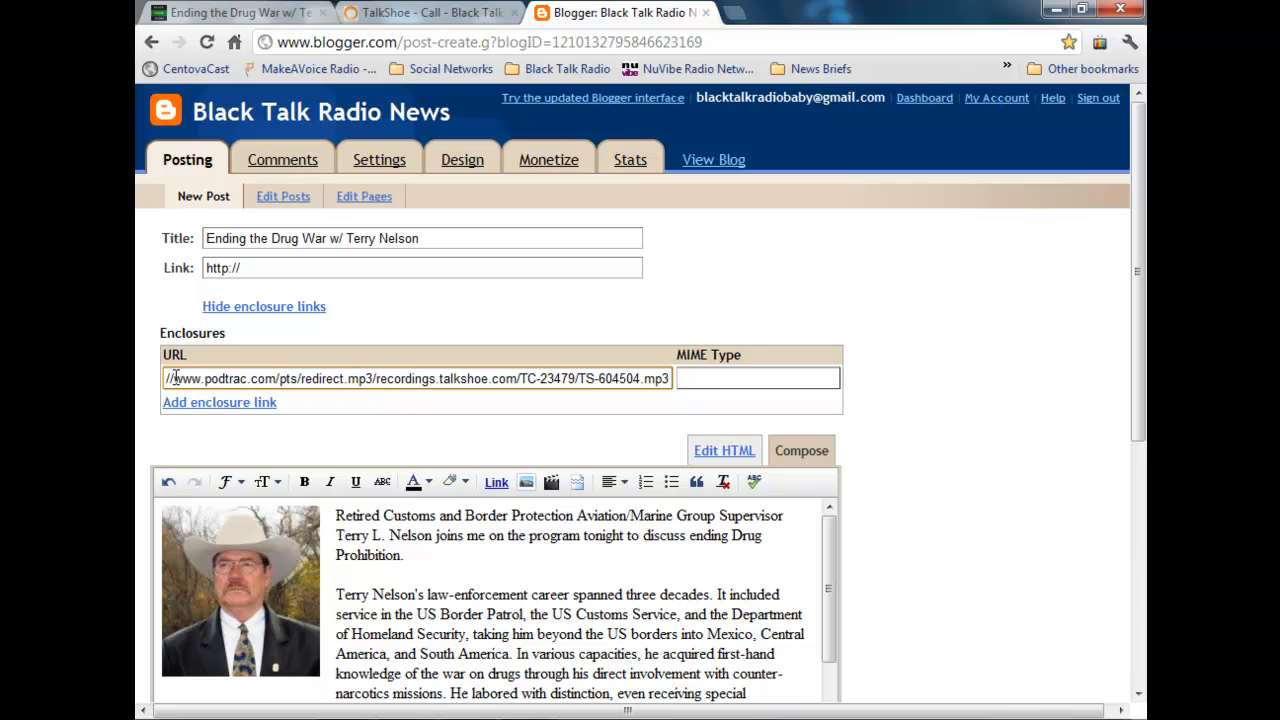
pyautogui.click(392, 438)
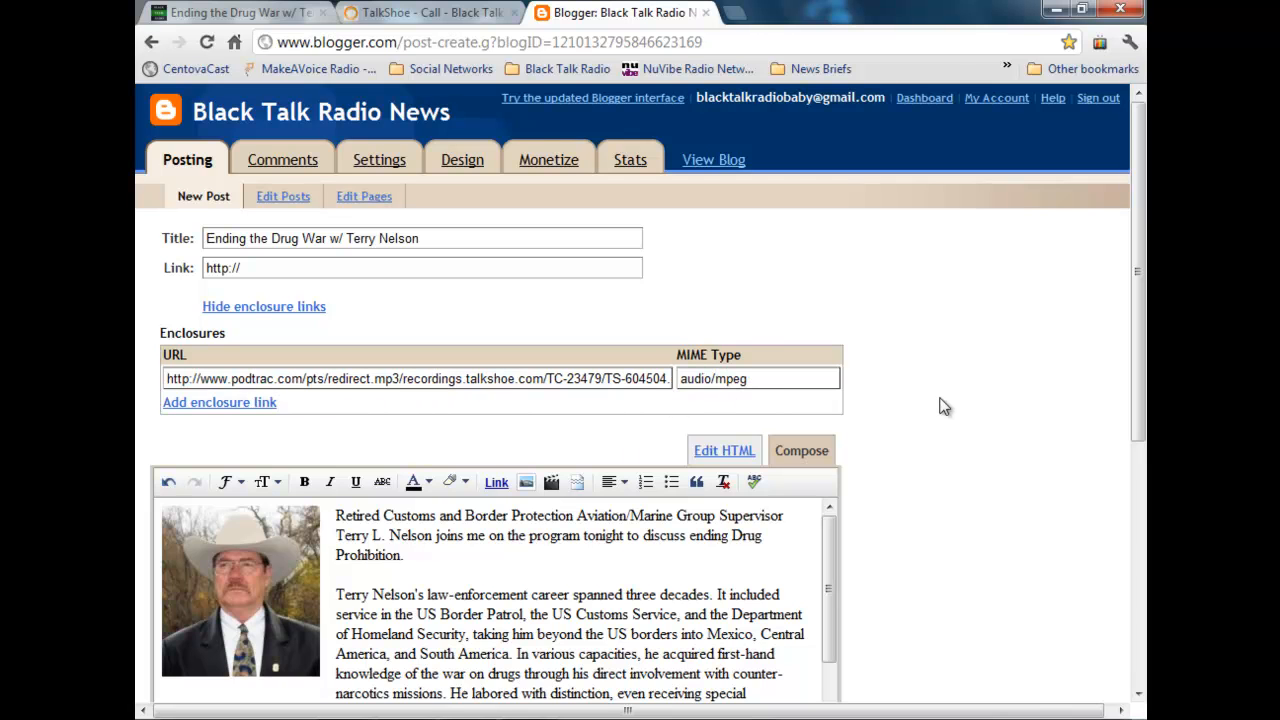
# Step: Review the post's title, enclosure and body text, and publish the post
pyautogui.scroll(-3, 945, 406)
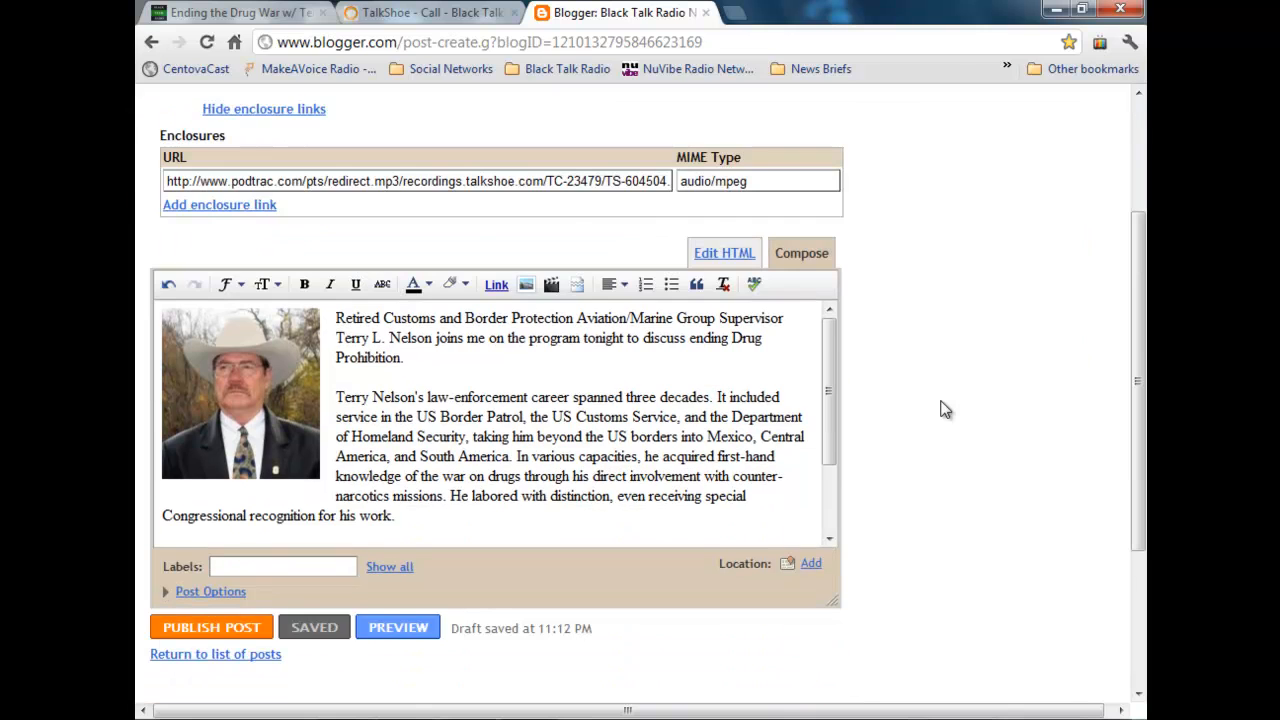
pyautogui.scroll(-1, 945, 411)
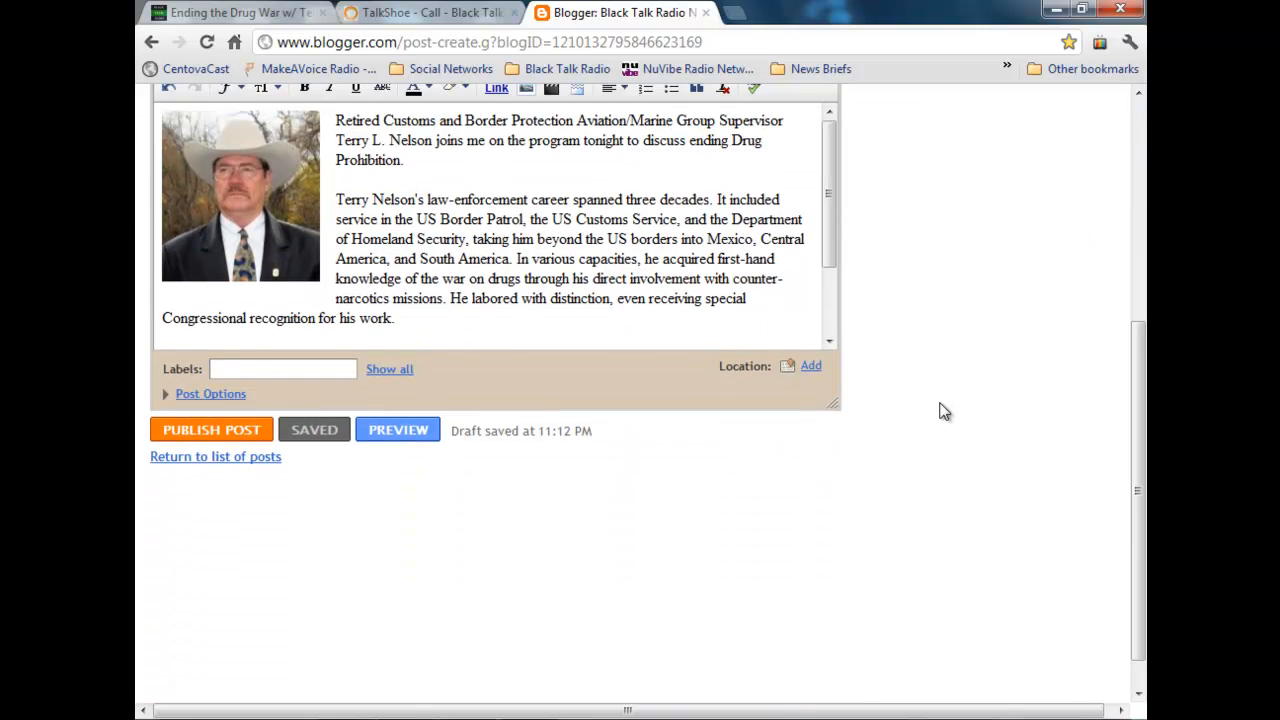
pyautogui.scroll(2, 945, 411)
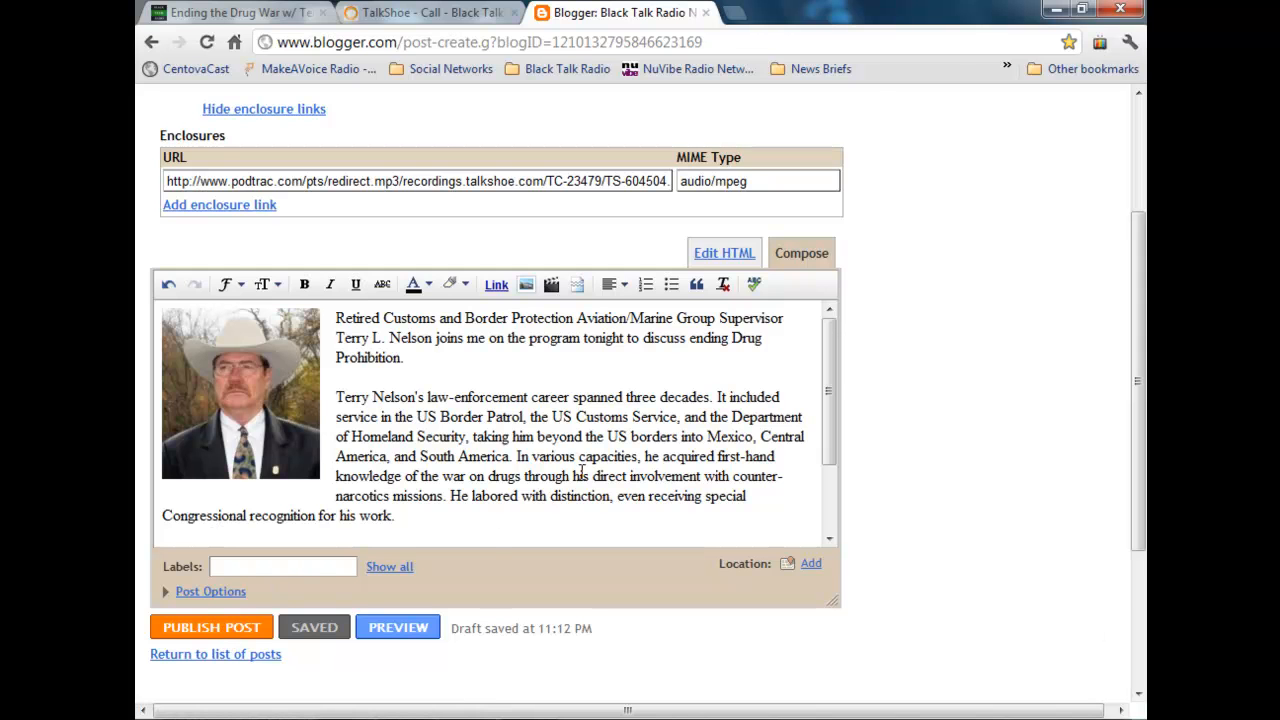
pyautogui.scroll(2, 528, 487)
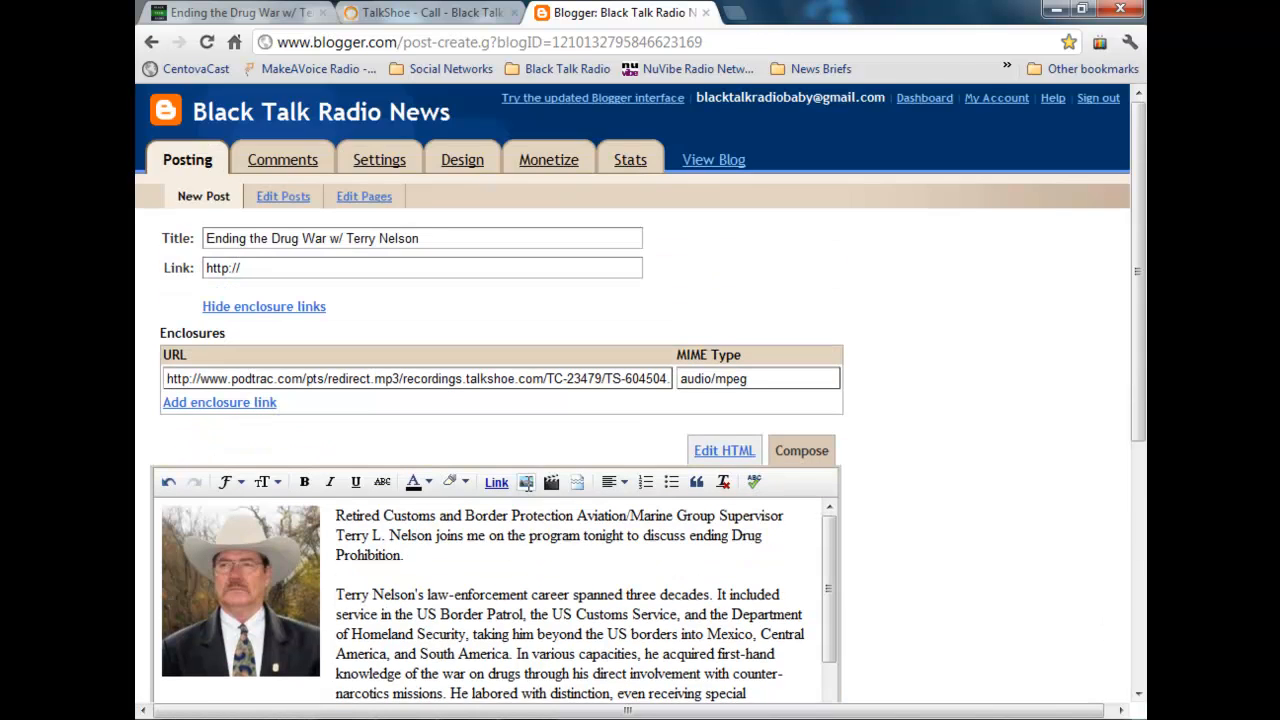
pyautogui.scroll(-1, 528, 487)
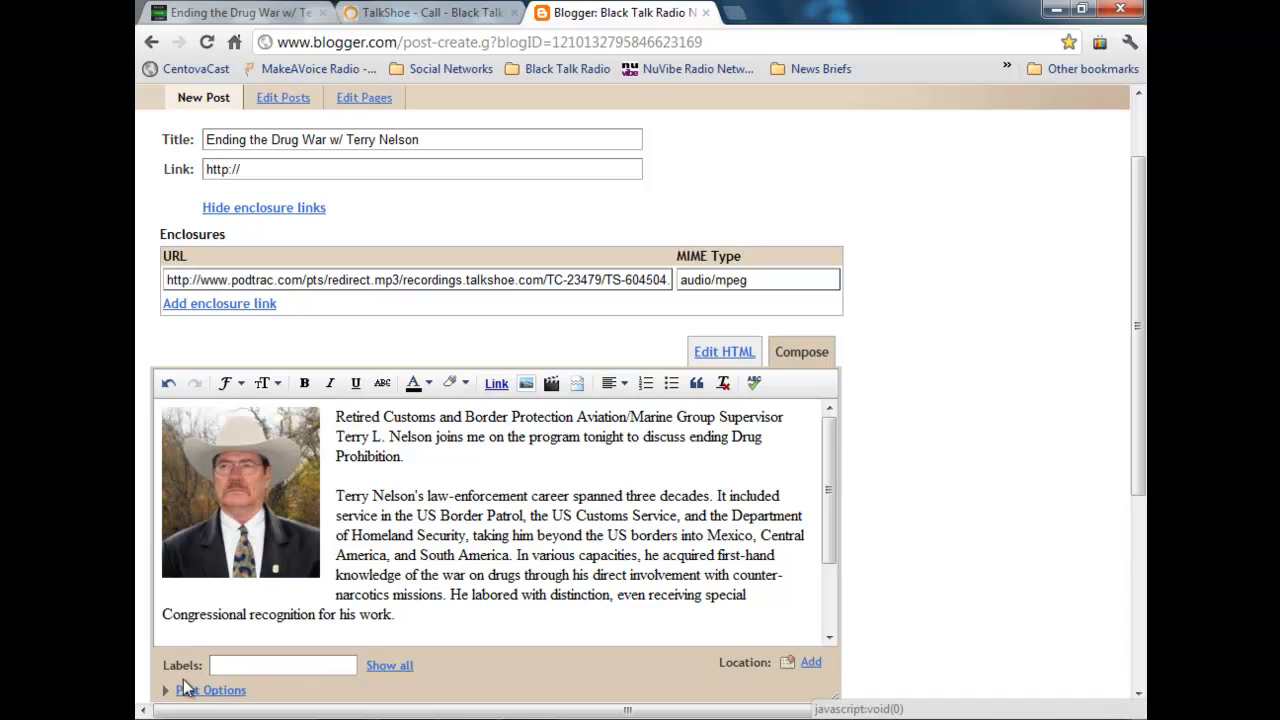
pyautogui.scroll(-2, 230, 620)
pyautogui.click(252, 633)
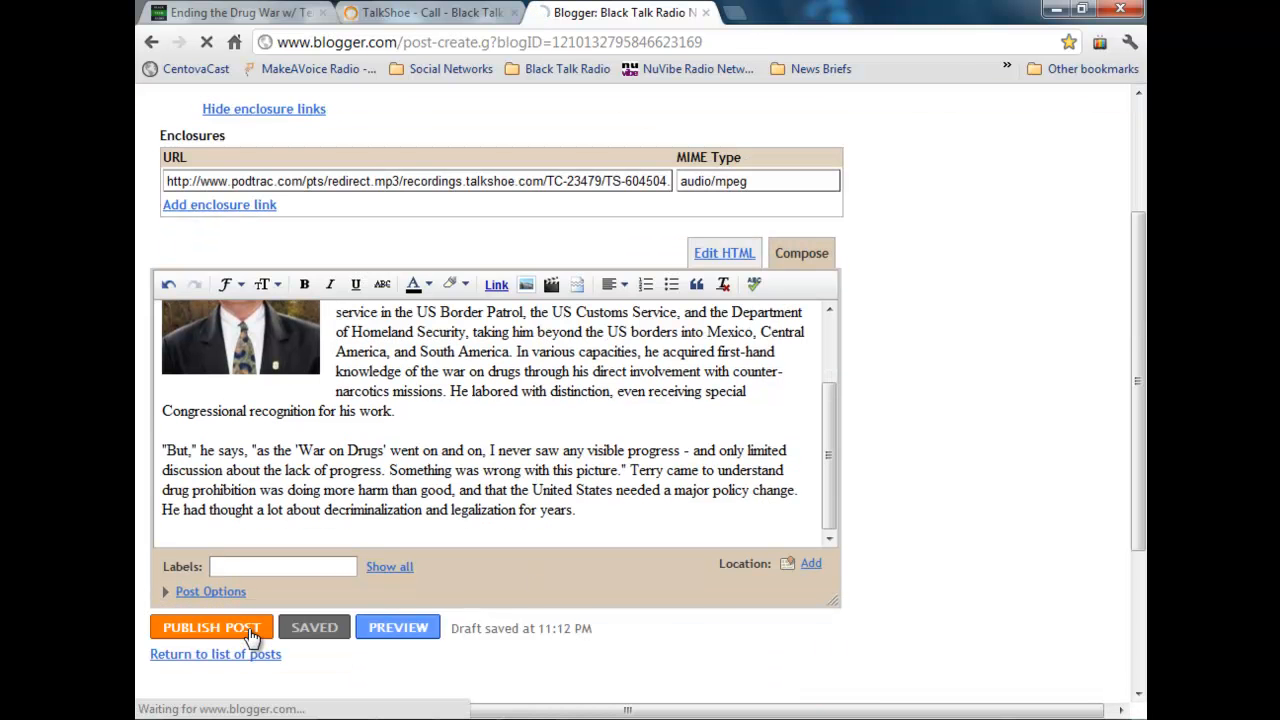
# Step: View the published post on the blog, examine its content and the sidebar player, and compare it with the radio network's event page
pyautogui.click(286, 320)
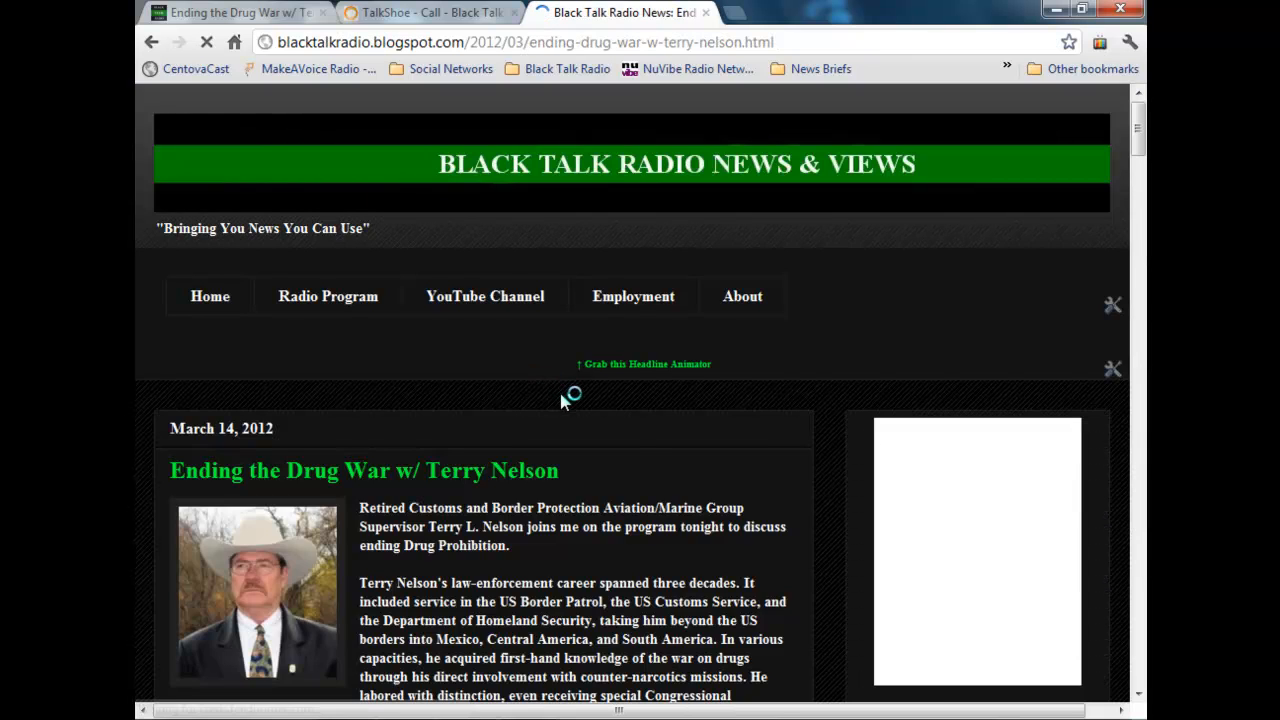
pyautogui.scroll(-2, 562, 397)
pyautogui.scroll(-1, 562, 397)
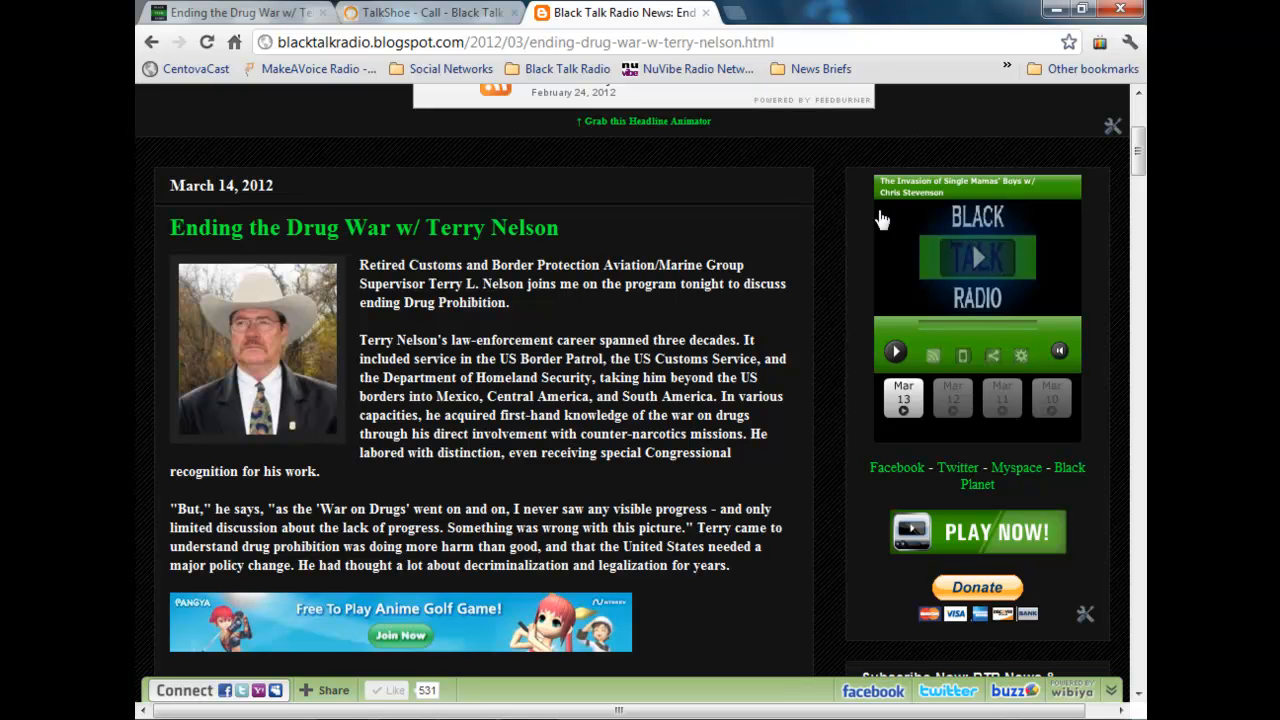
pyautogui.moveTo(1013, 363)
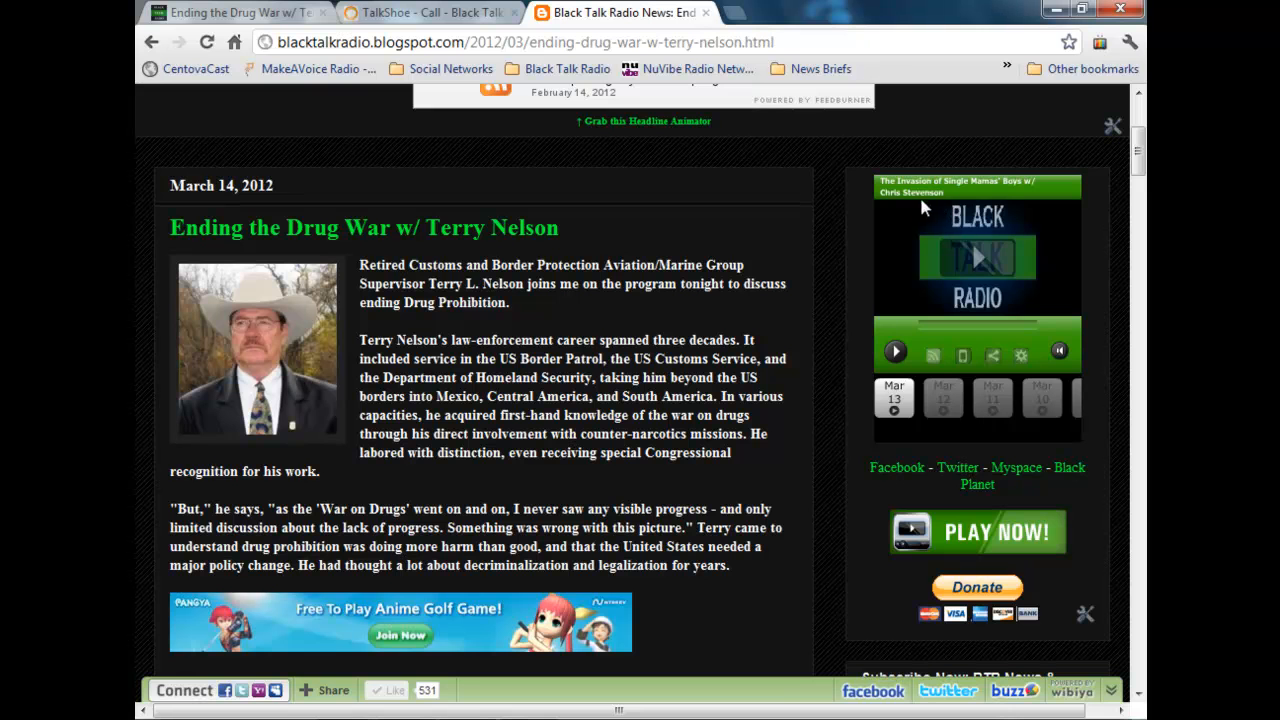
pyautogui.click(268, 14)
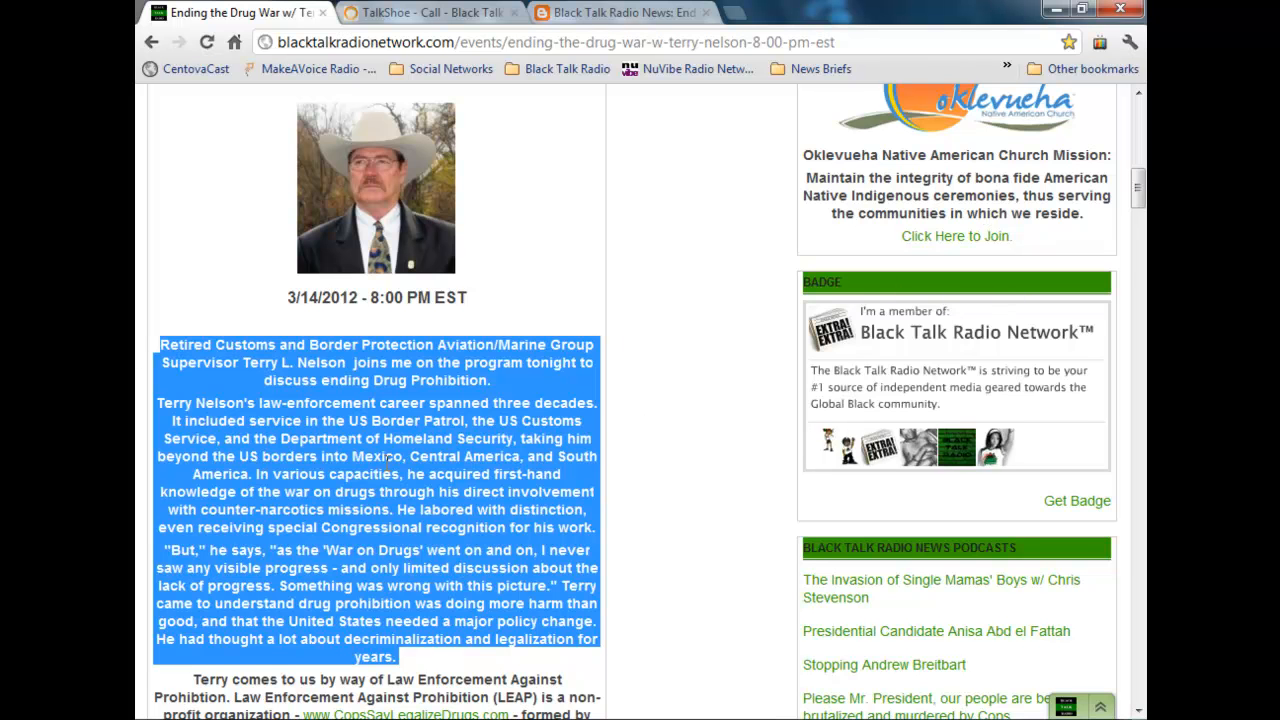
pyautogui.click(646, 14)
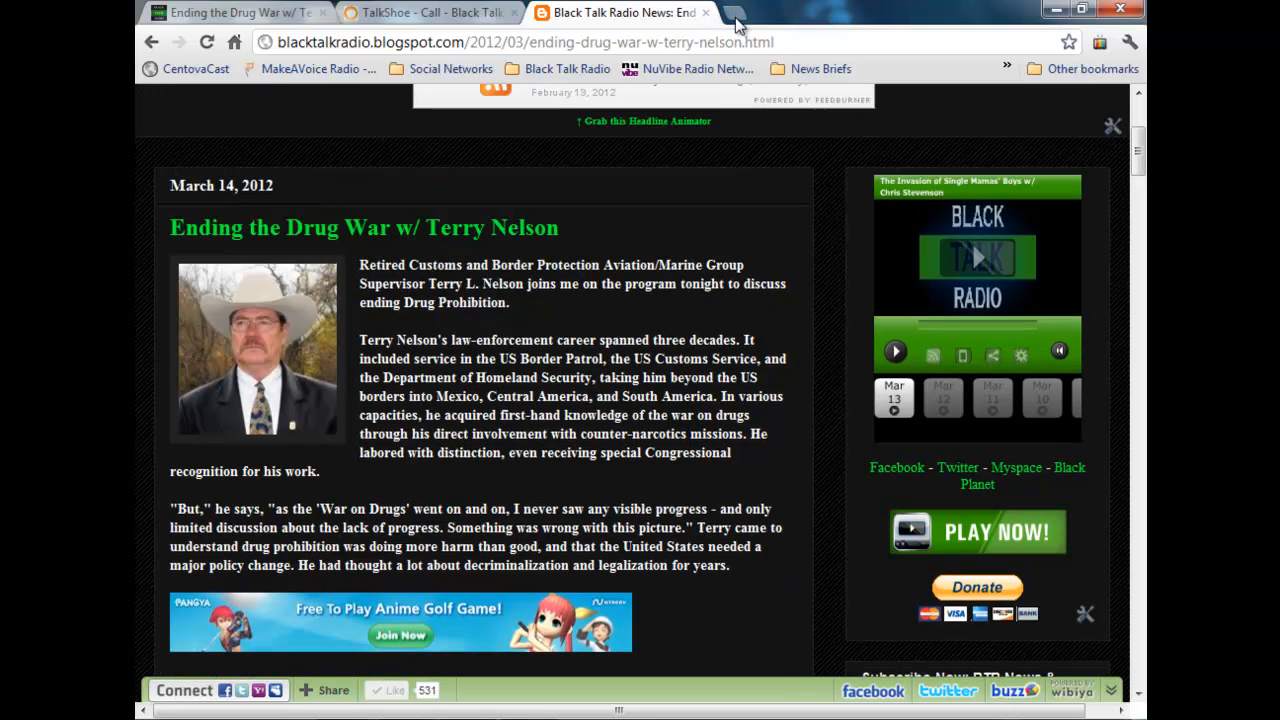
# Step: Reopen the published post for editing from the blog page and check its enclosure URL
pyautogui.scroll(-3, 491, 460)
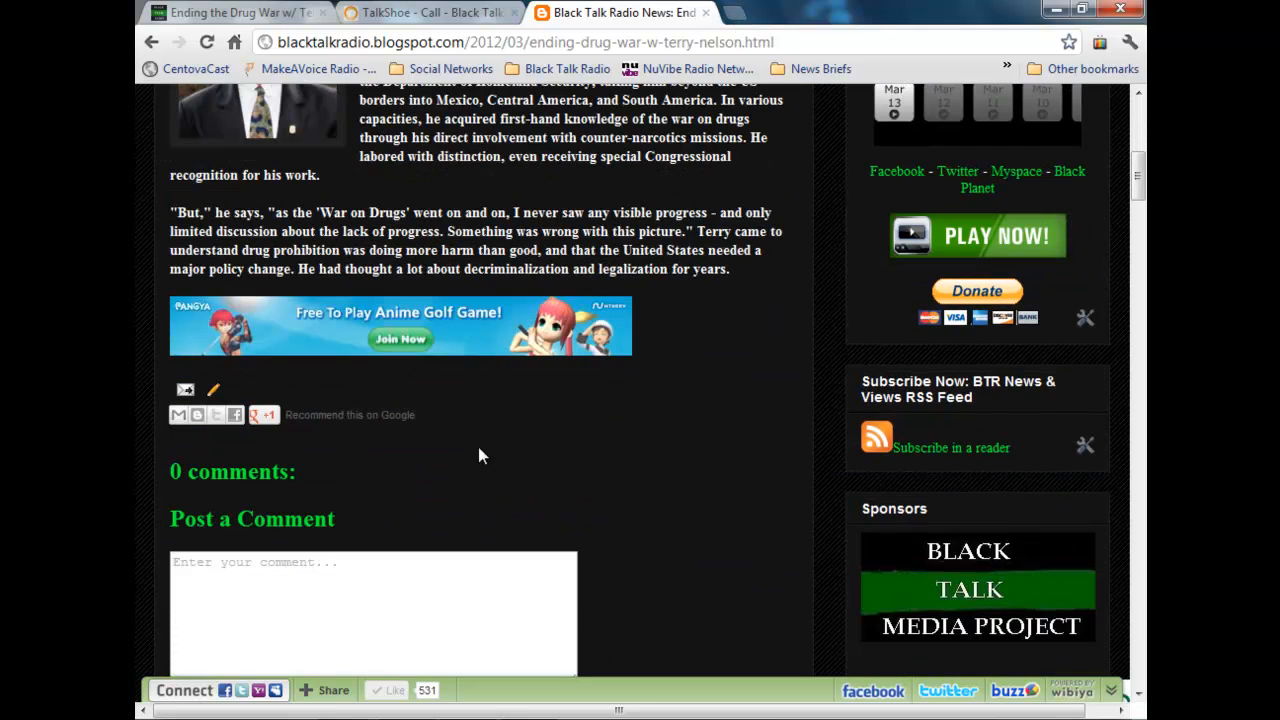
pyautogui.click(213, 389)
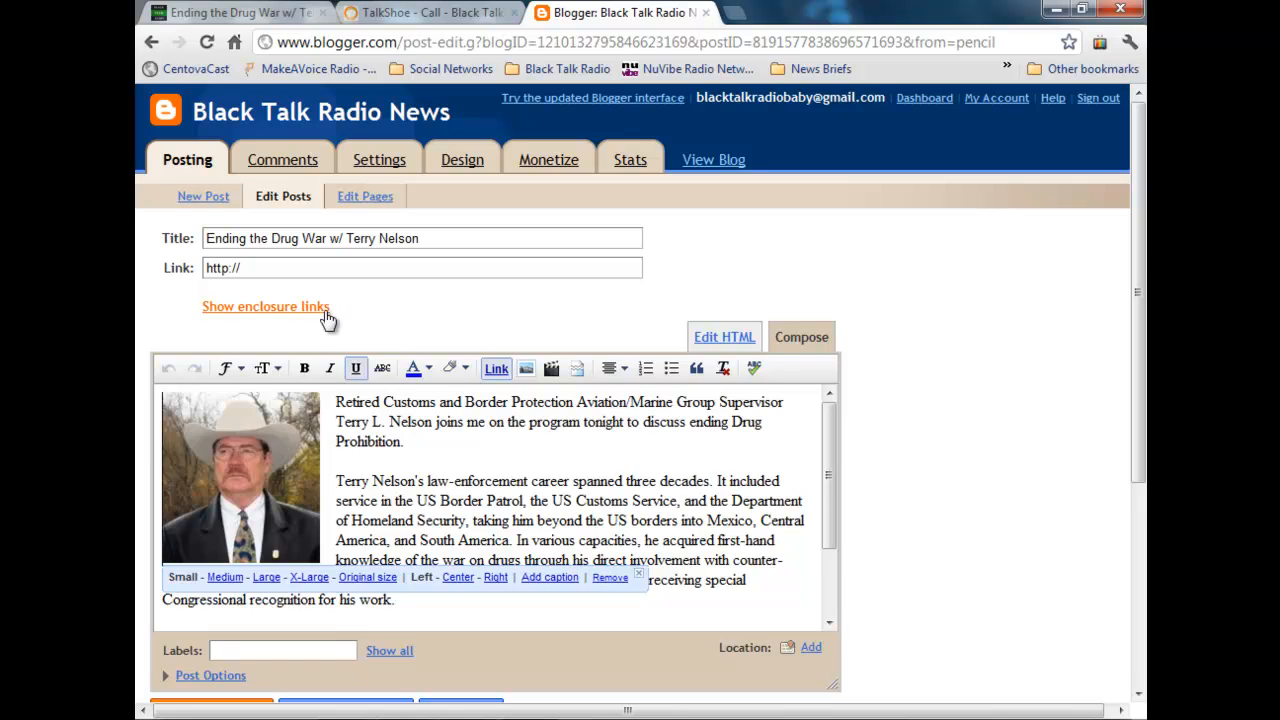
pyautogui.click(326, 307)
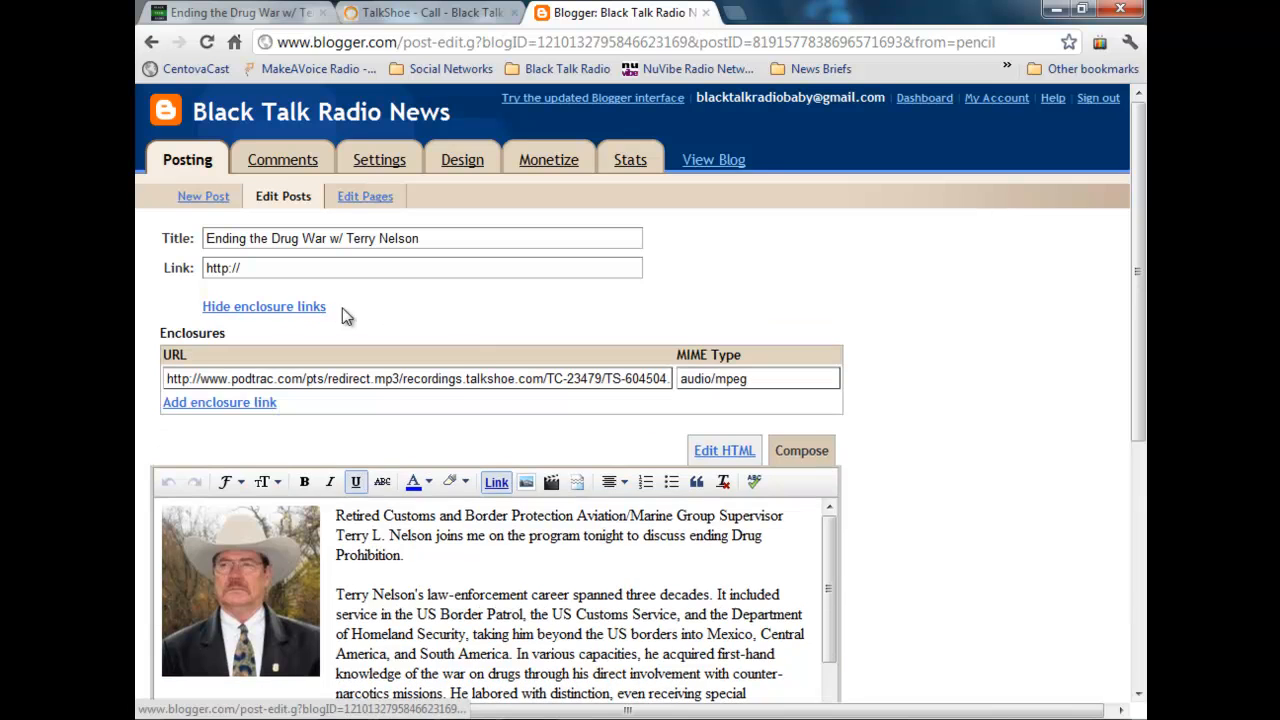
pyautogui.click(463, 378)
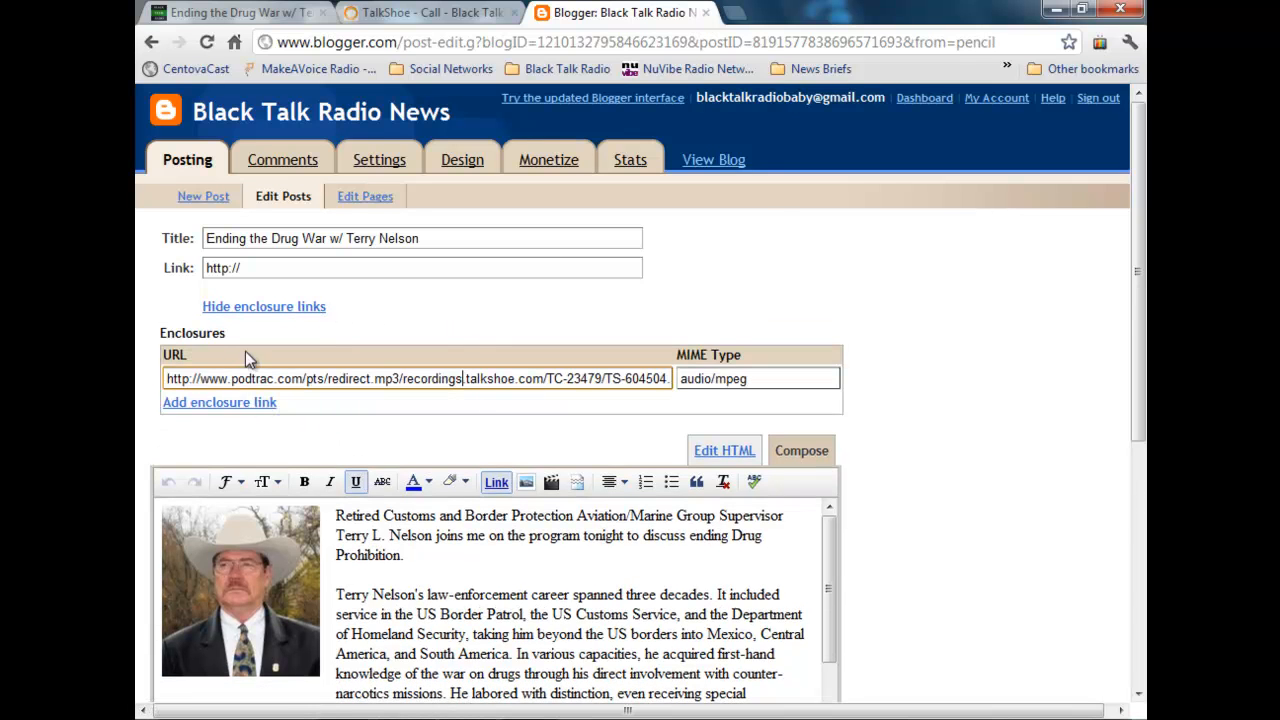
# Step: Log in to podtrac.com as a publisher in a new tab and view the show info of Black Talk Radio News
pyautogui.click(735, 12)
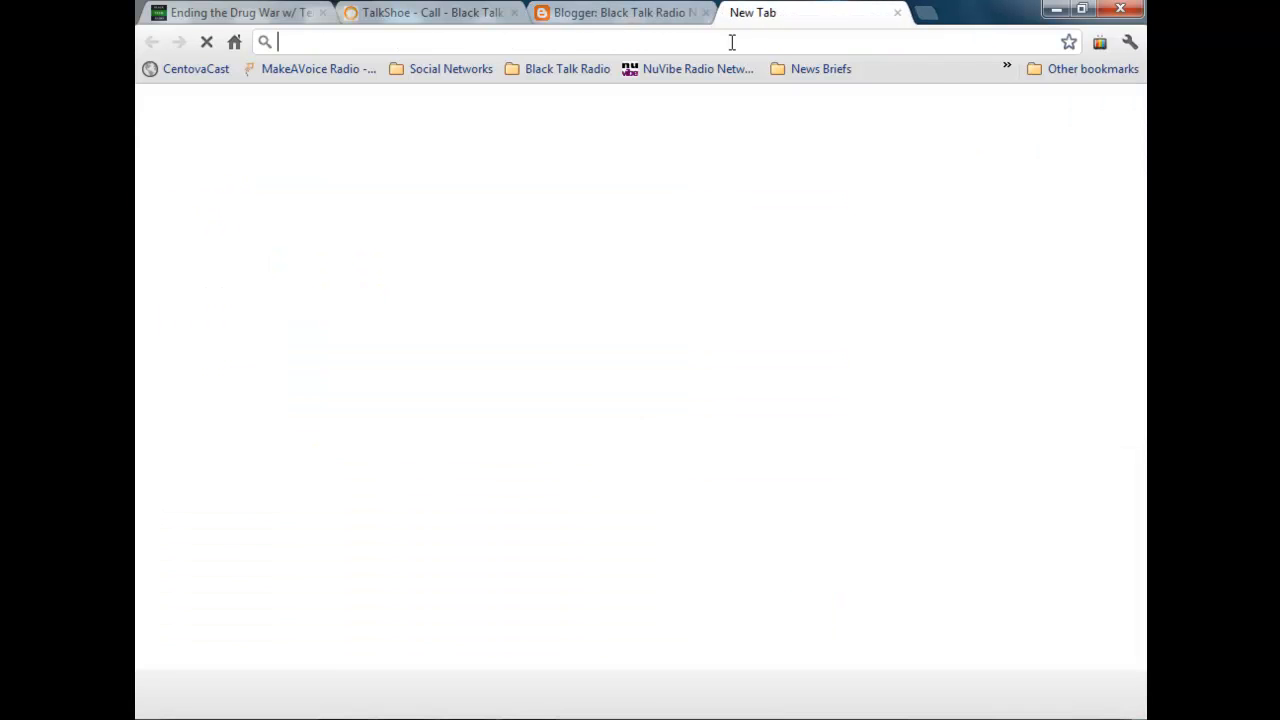
pyautogui.write('pod')
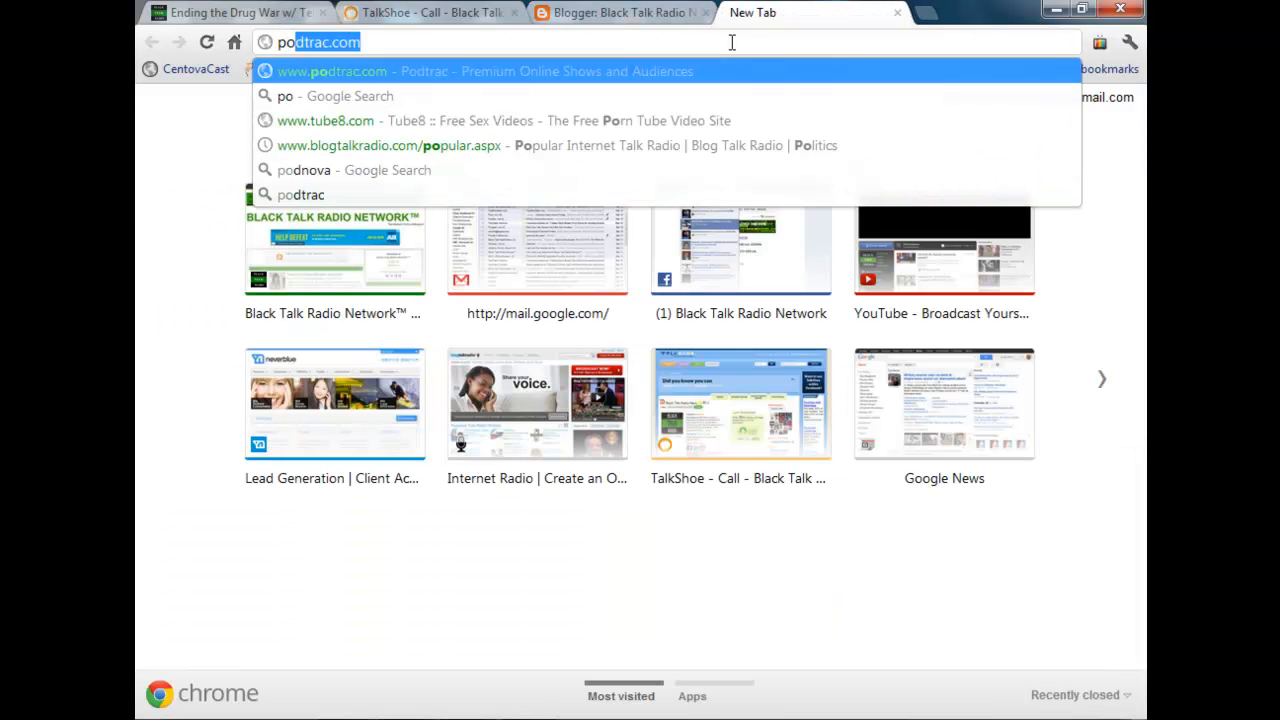
pyautogui.write('tr')
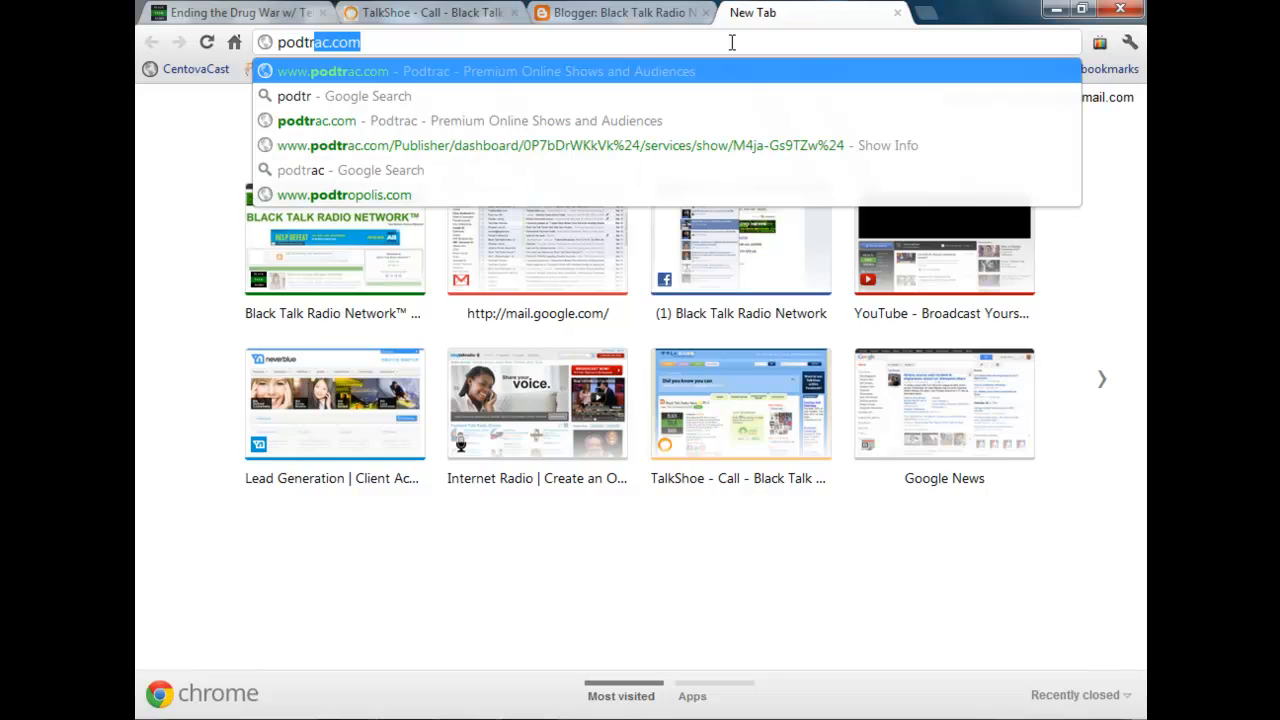
pyautogui.press('Return')
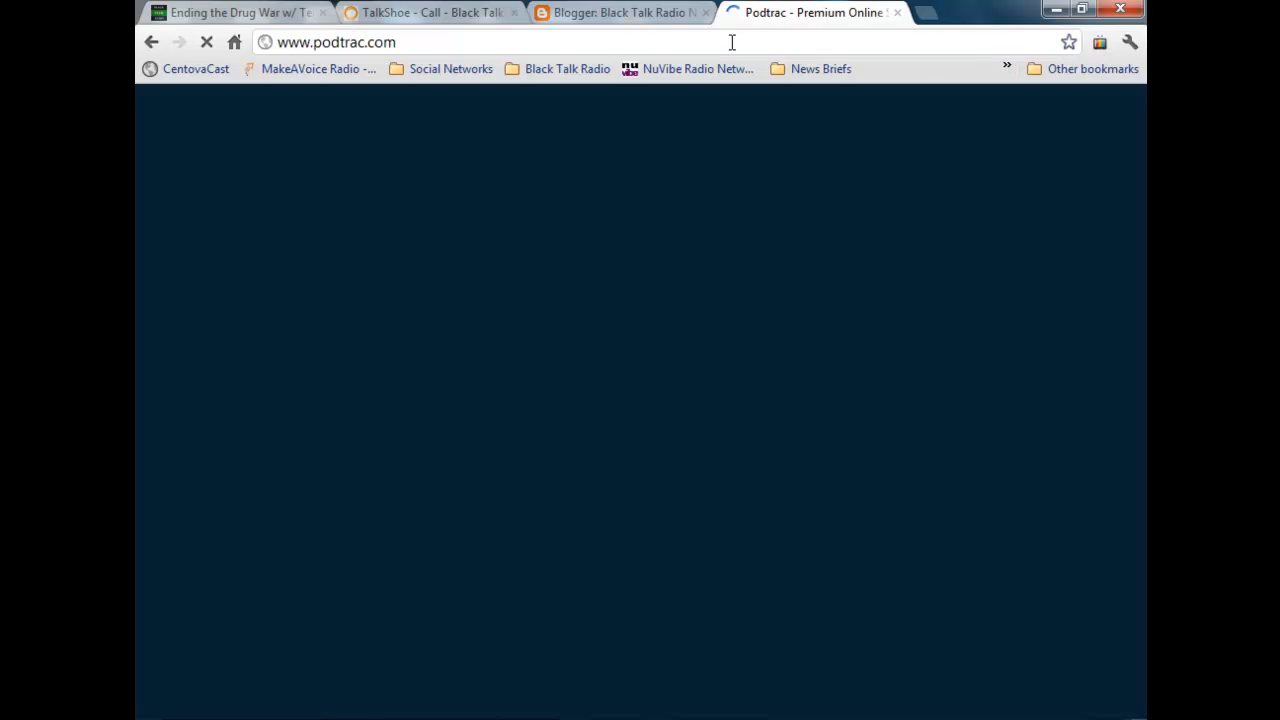
pyautogui.click(1065, 97)
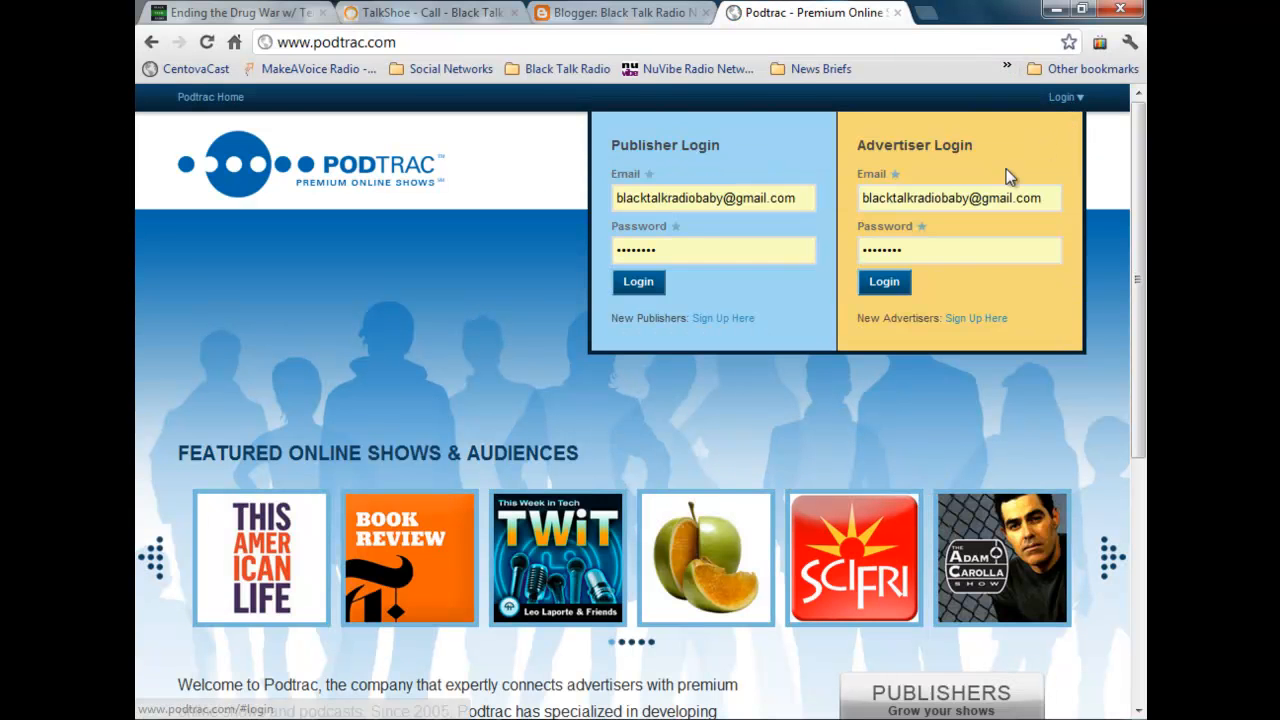
pyautogui.click(646, 284)
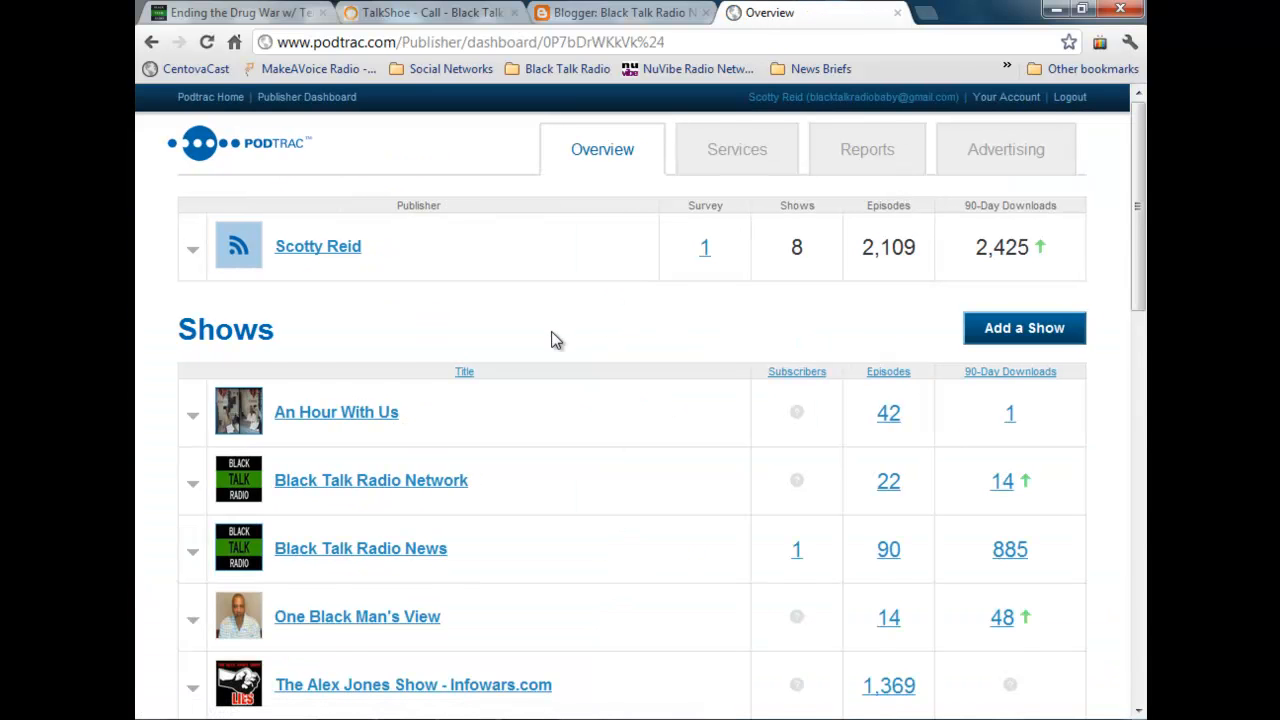
pyautogui.scroll(-1, 552, 330)
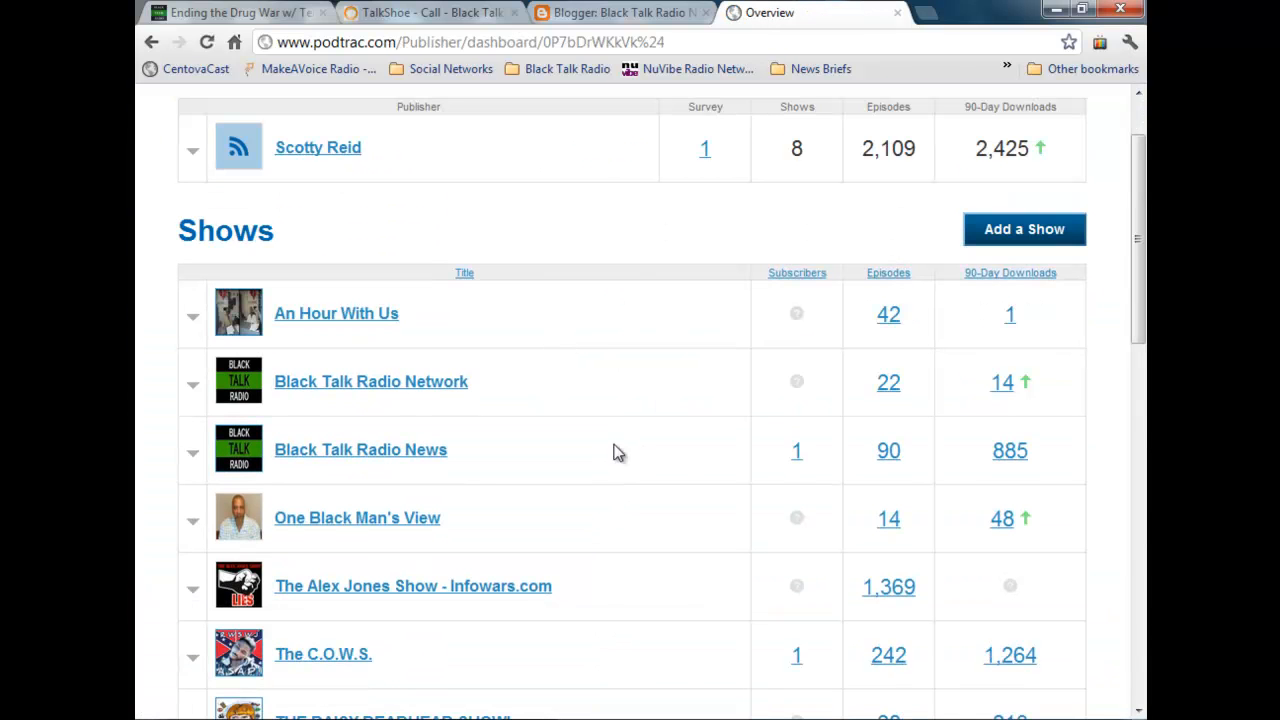
pyautogui.click(377, 459)
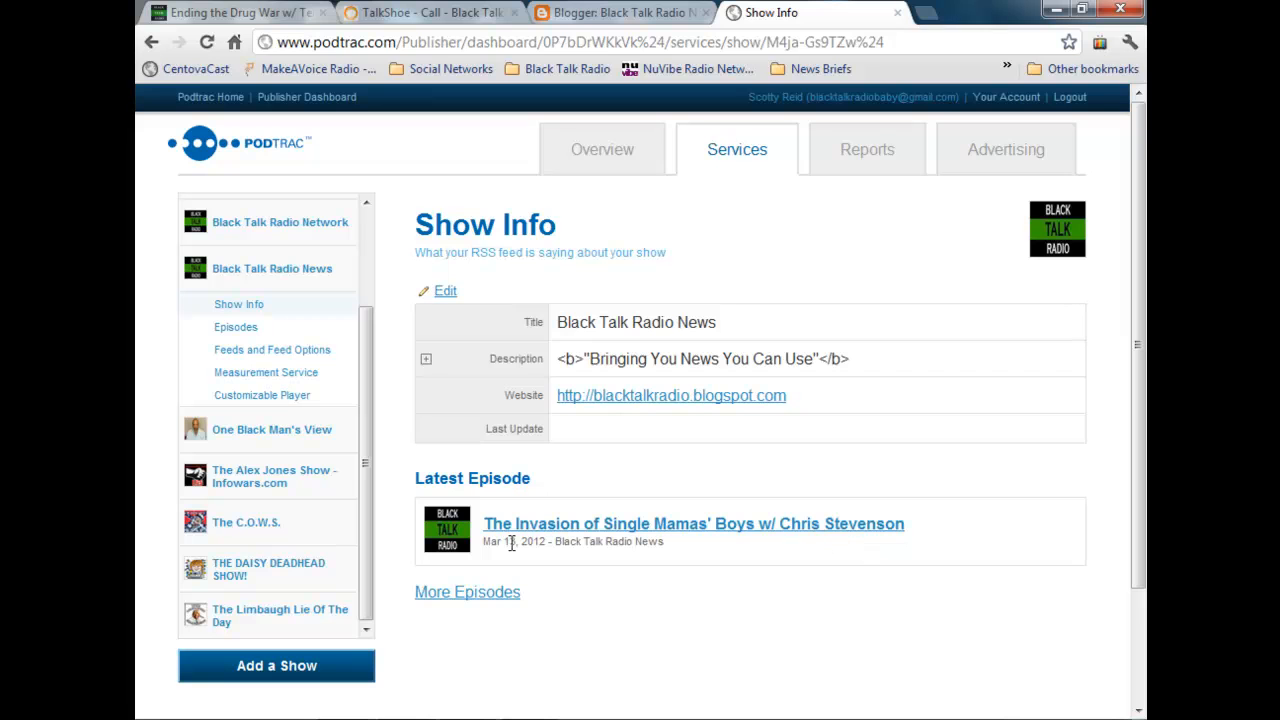
# Step: Open the Podtrac player customizer for Black Talk Radio News, review its options and episode, and update its feed
pyautogui.click(285, 405)
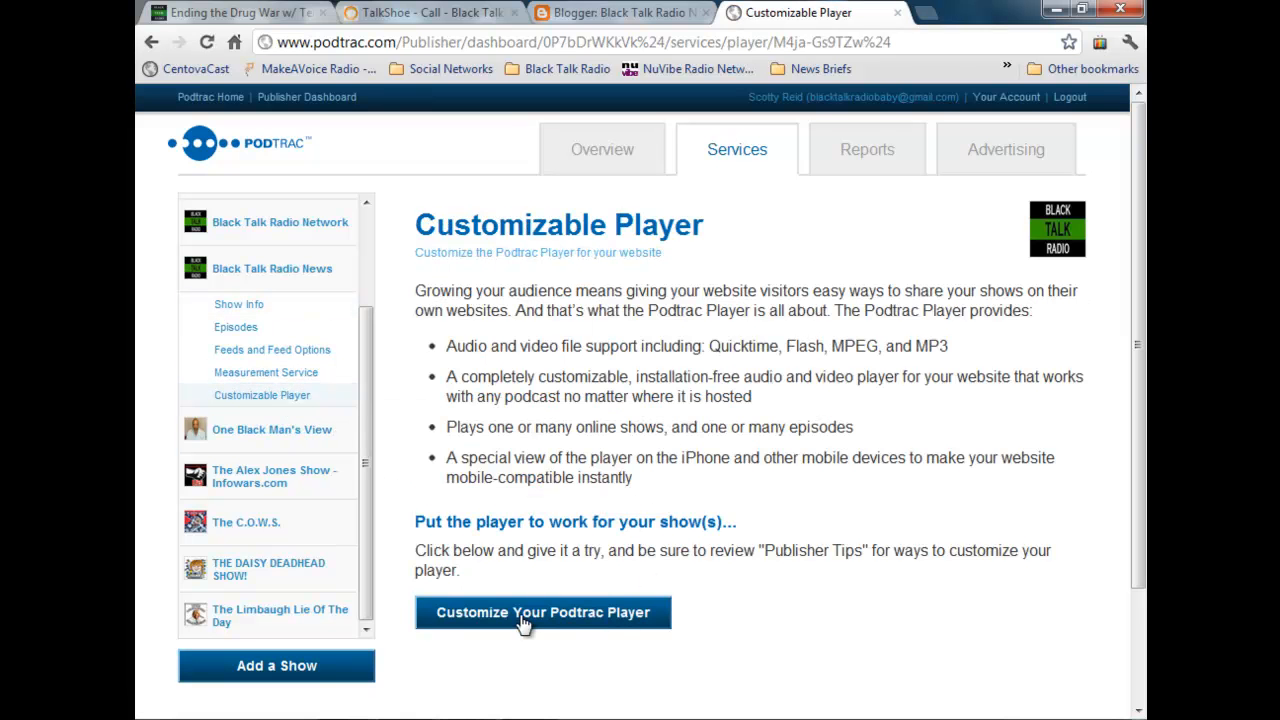
pyautogui.click(522, 616)
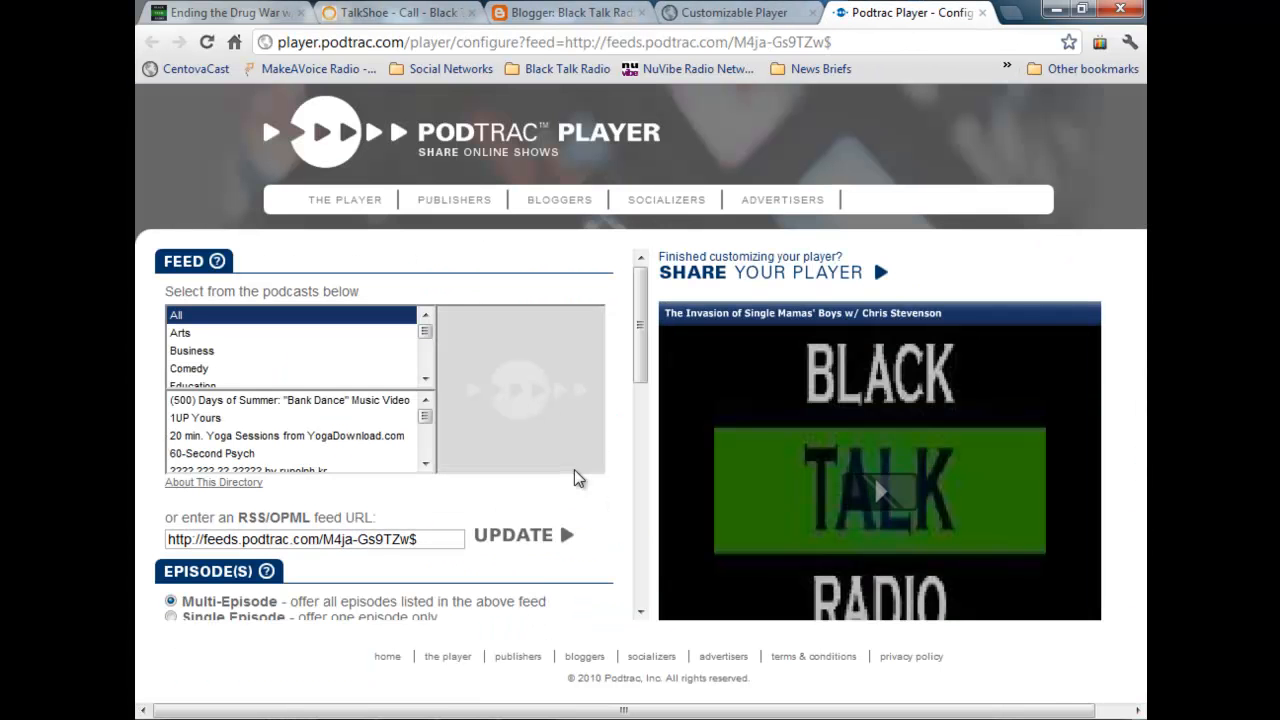
pyautogui.scroll(-3, 575, 479)
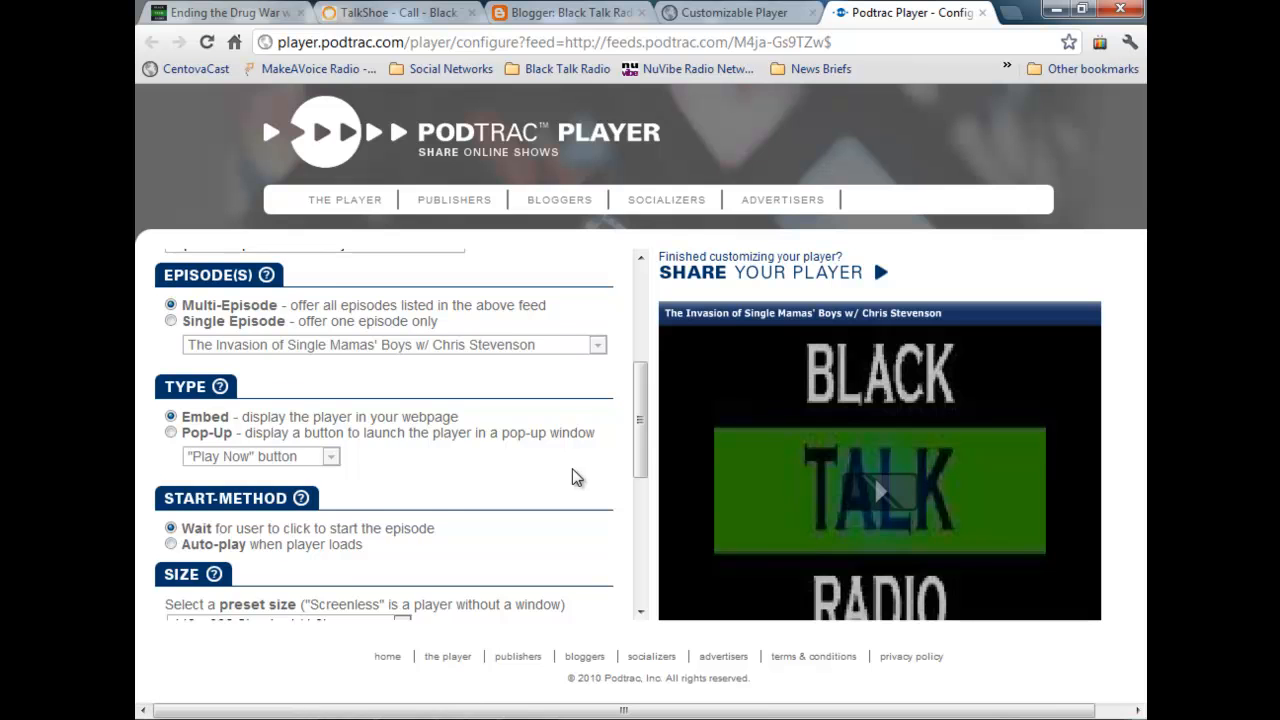
pyautogui.scroll(1, 575, 479)
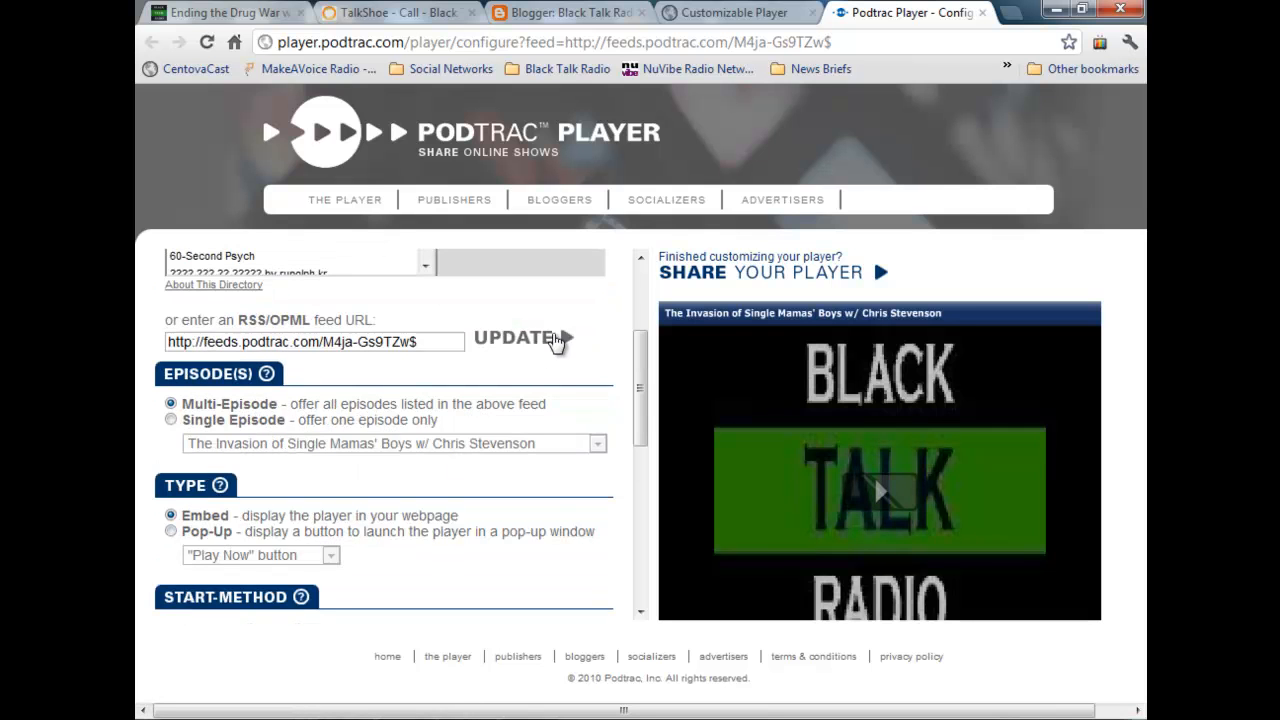
pyautogui.click(560, 337)
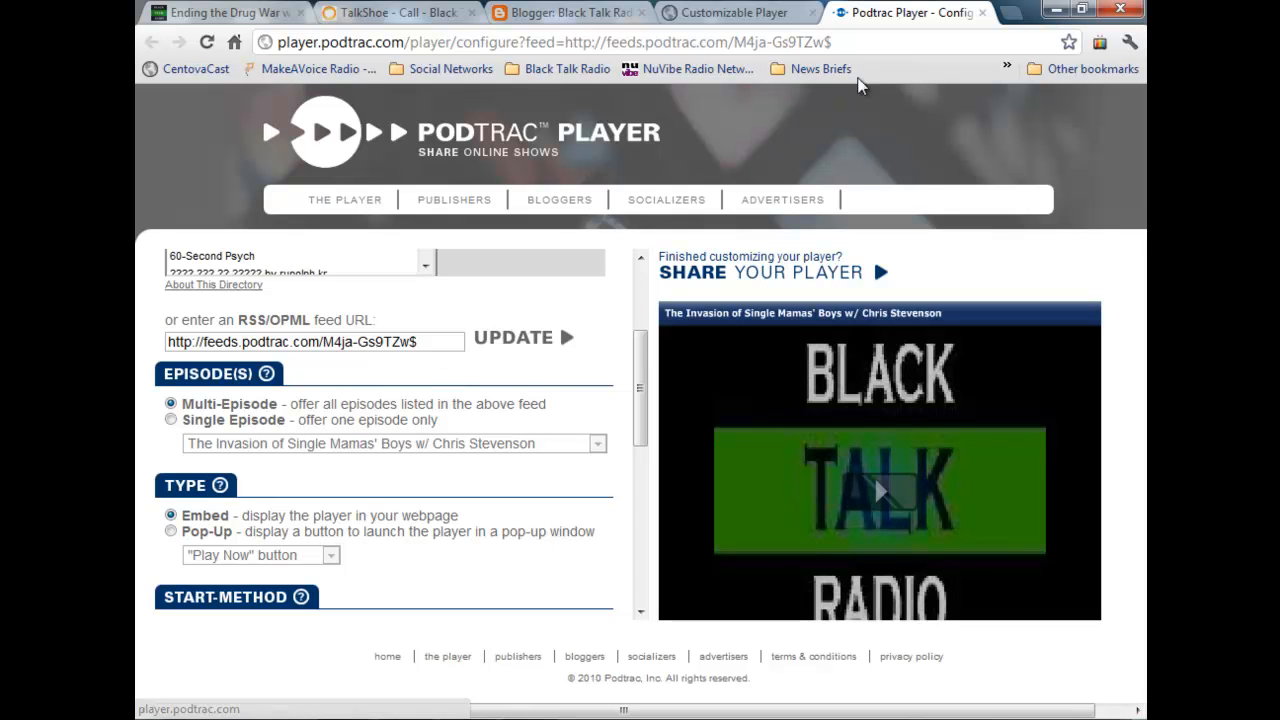
pyautogui.click(1012, 12)
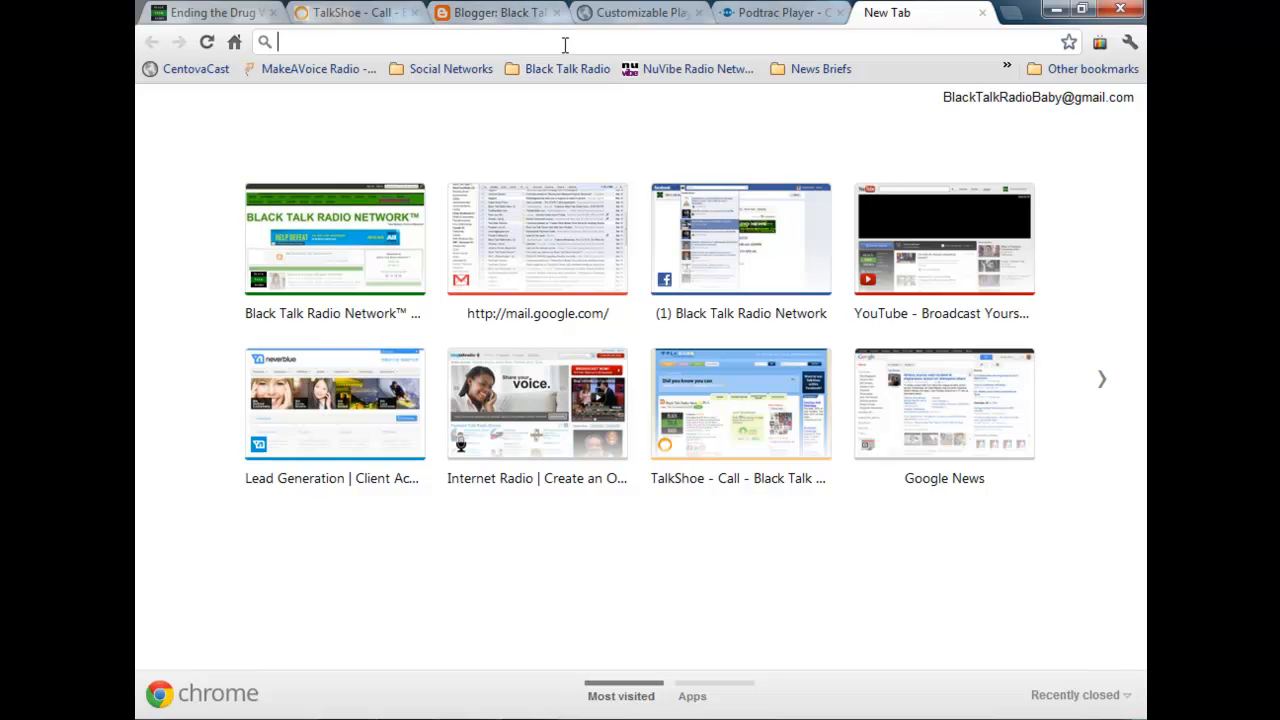
pyautogui.write('pinterest')
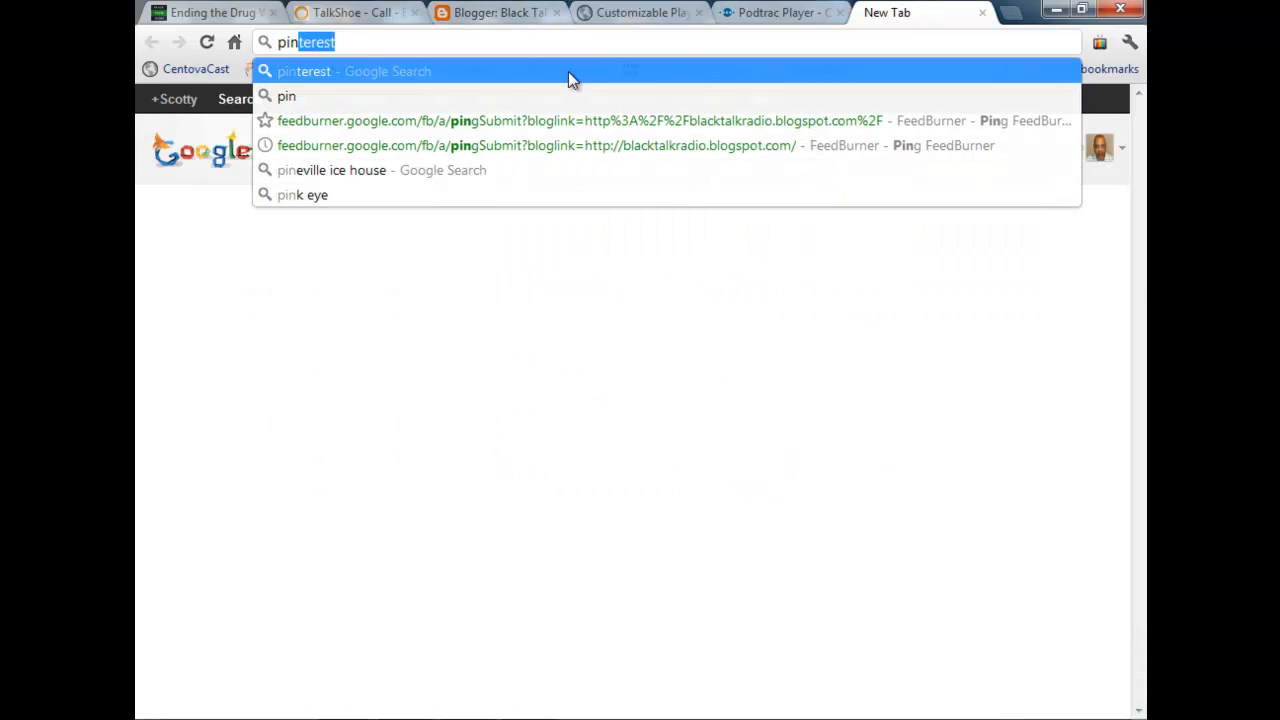
pyautogui.click(597, 121)
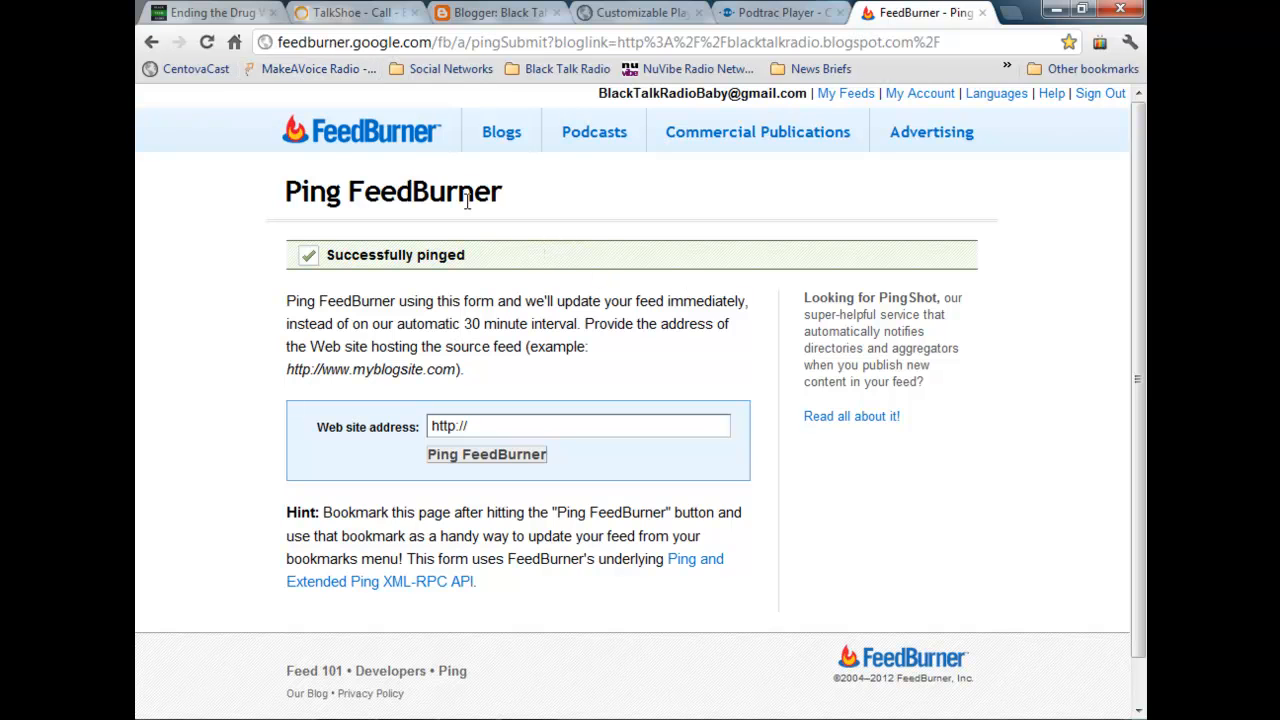
pyautogui.click(541, 428)
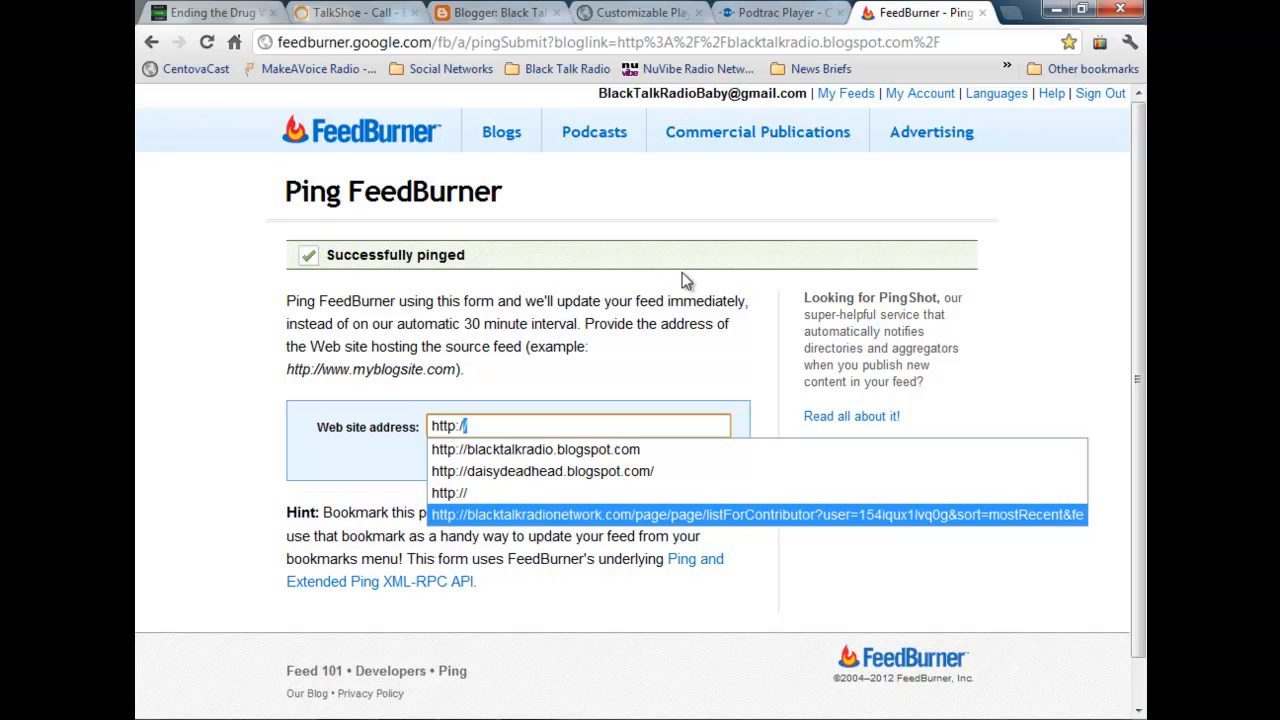
pyautogui.click(565, 453)
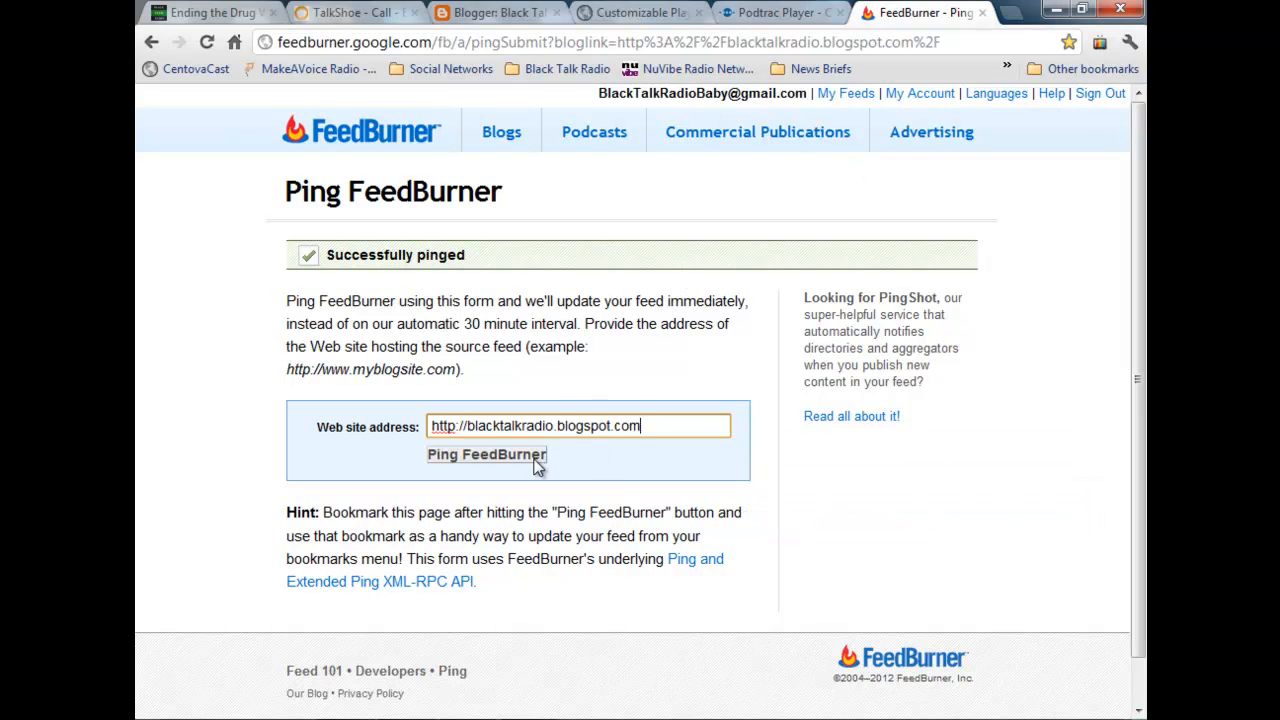
pyautogui.click(540, 461)
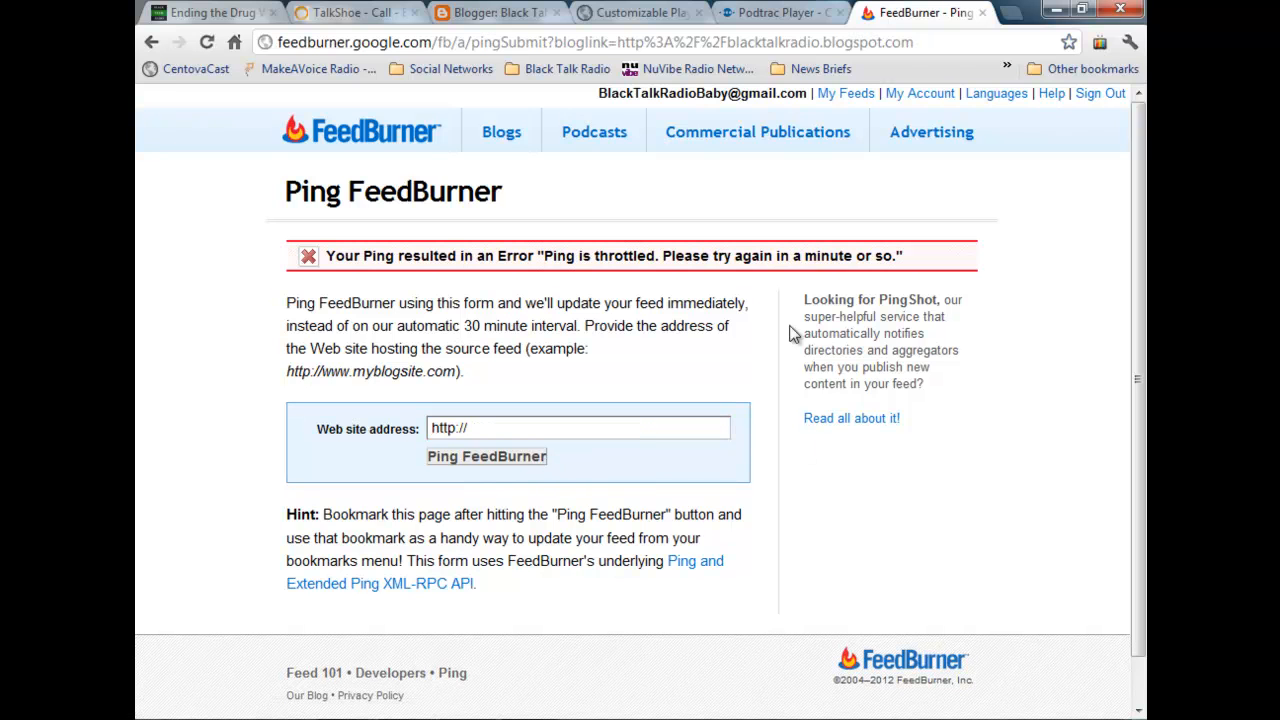
pyautogui.click(206, 42)
pyautogui.click(502, 418)
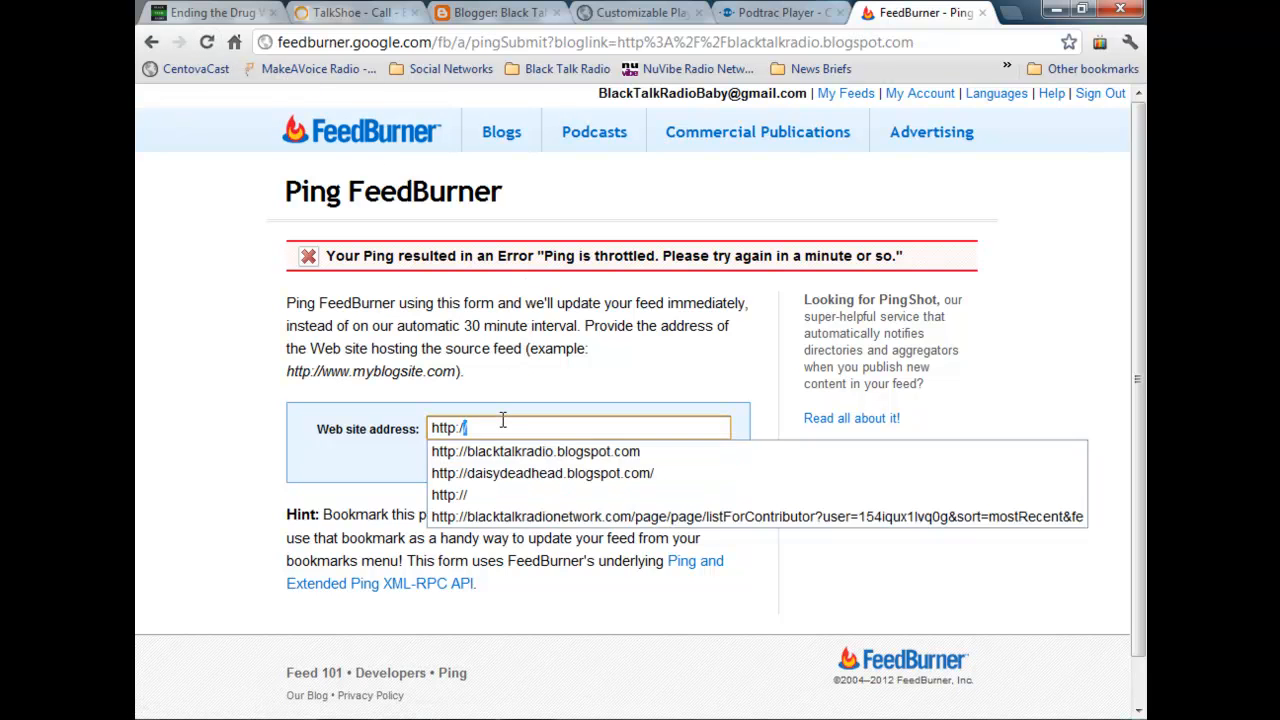
pyautogui.click(571, 446)
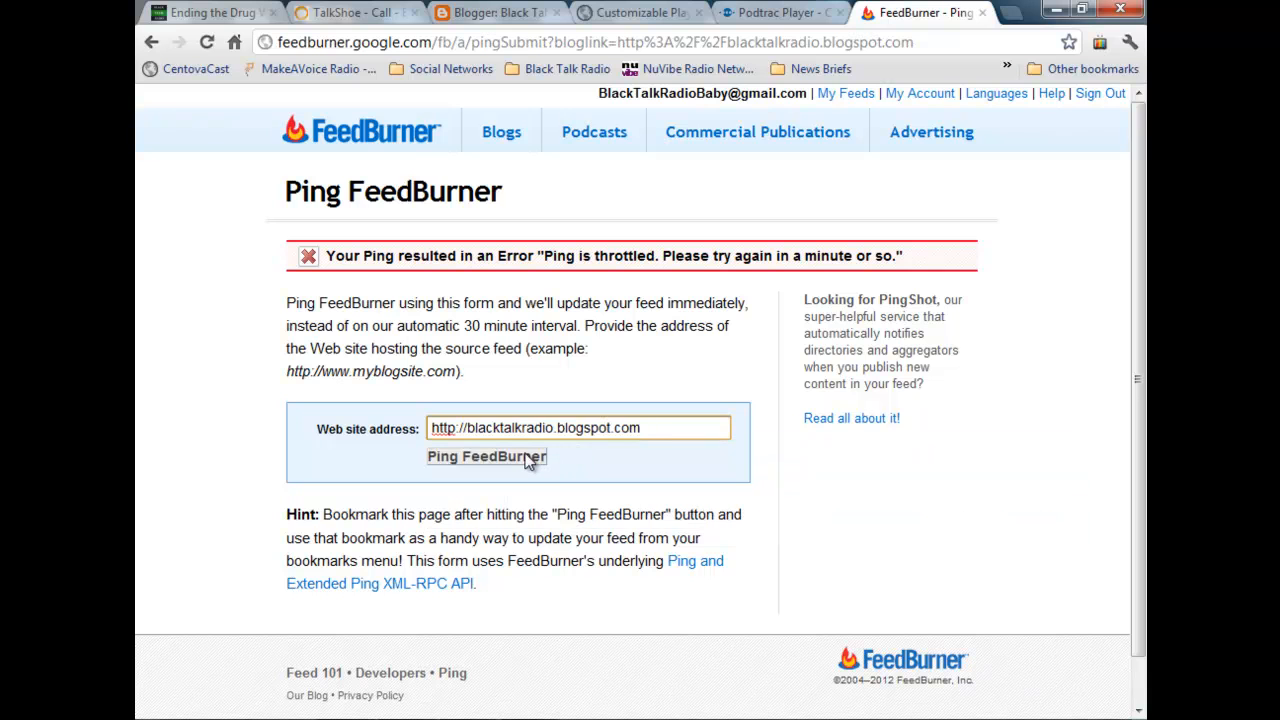
pyautogui.click(528, 458)
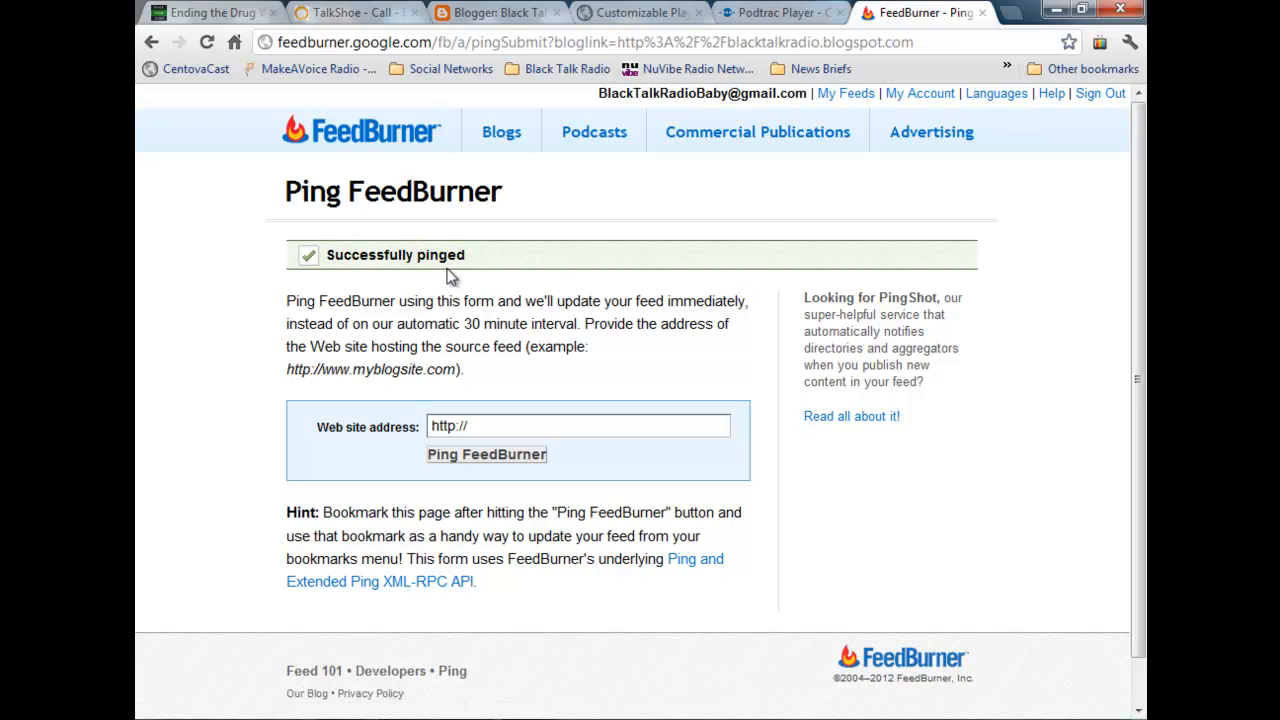
# Step: Close the Podtrac Player and FeedBurner tabs, and reopen the player customizer from the Black Talk Radio News show
pyautogui.click(765, 14)
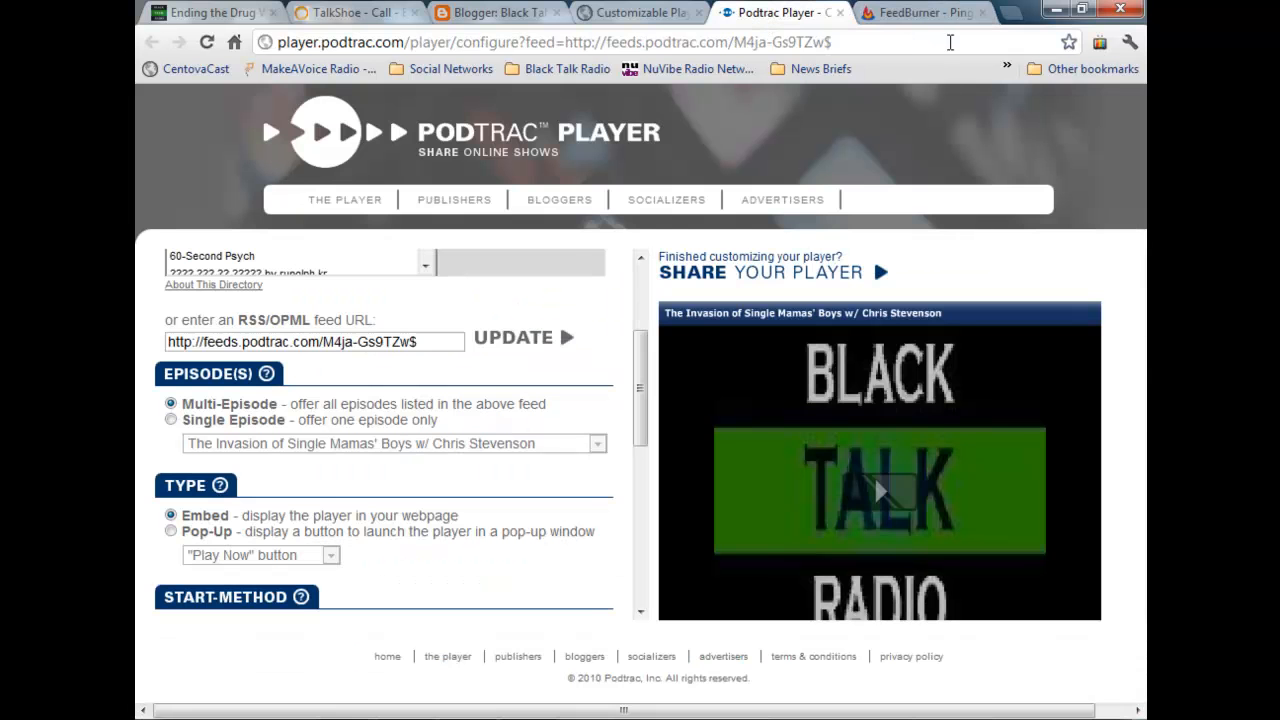
pyautogui.click(839, 13)
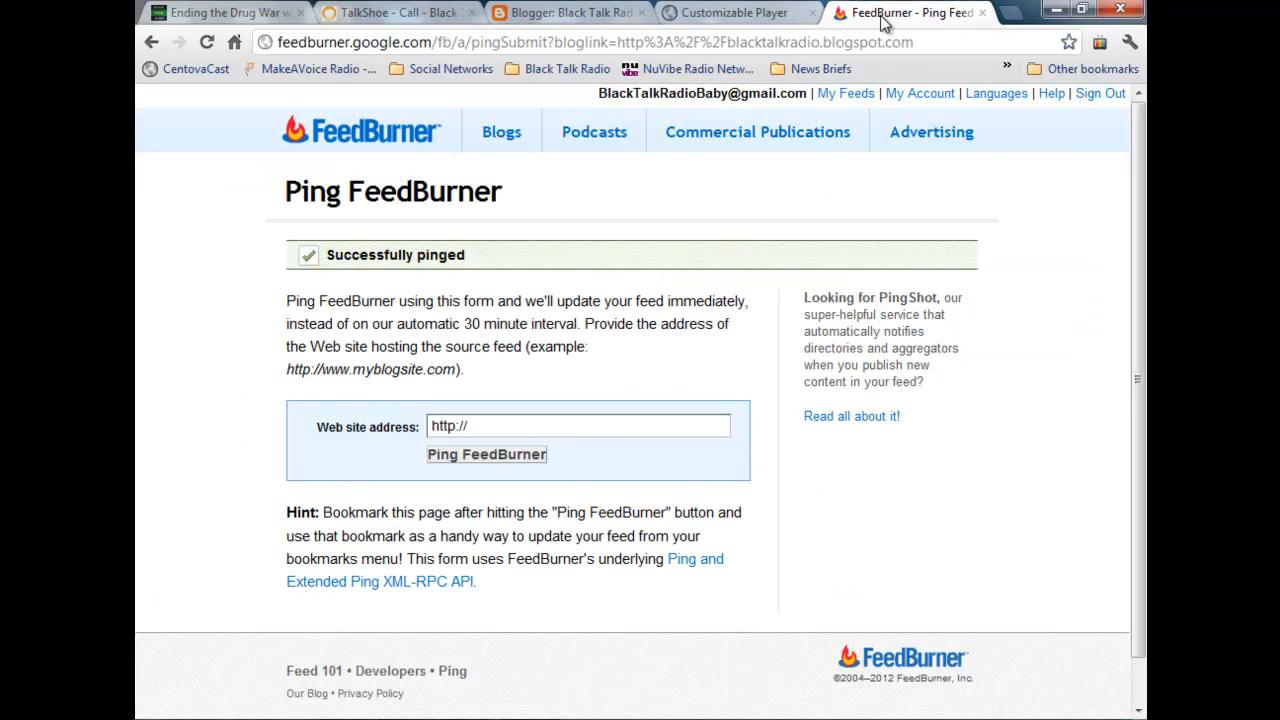
pyautogui.click(982, 13)
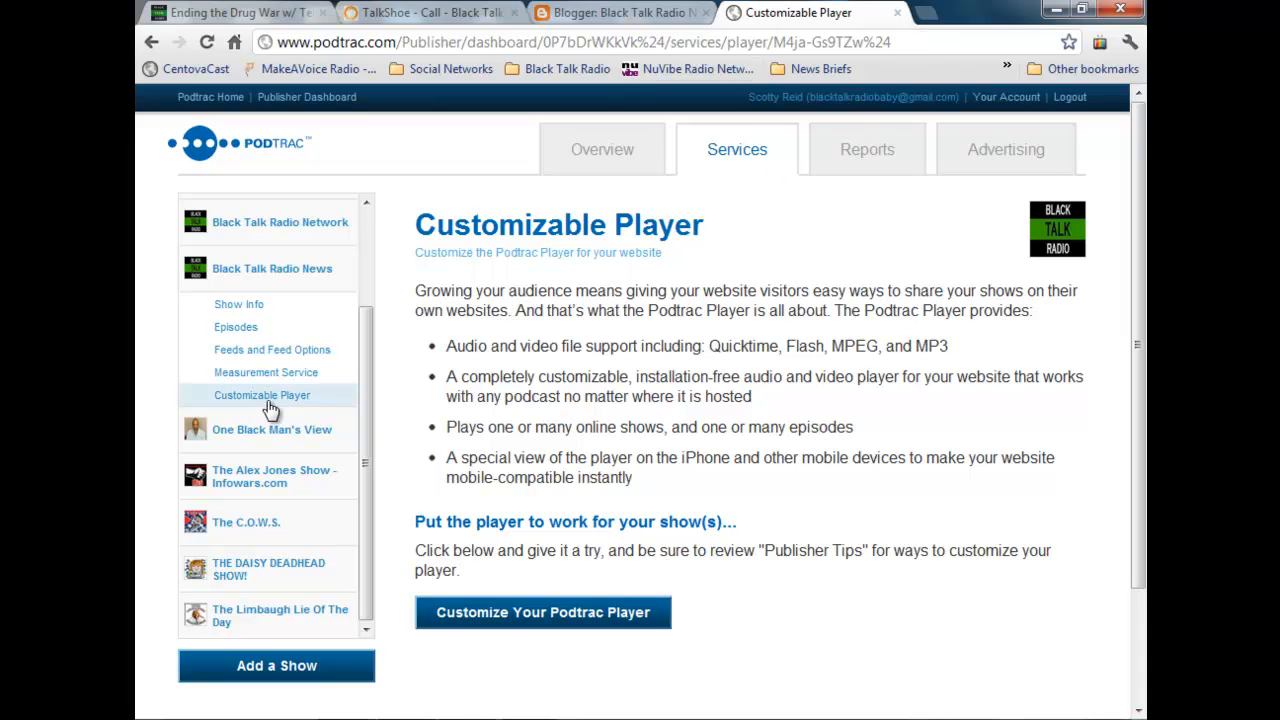
pyautogui.click(262, 270)
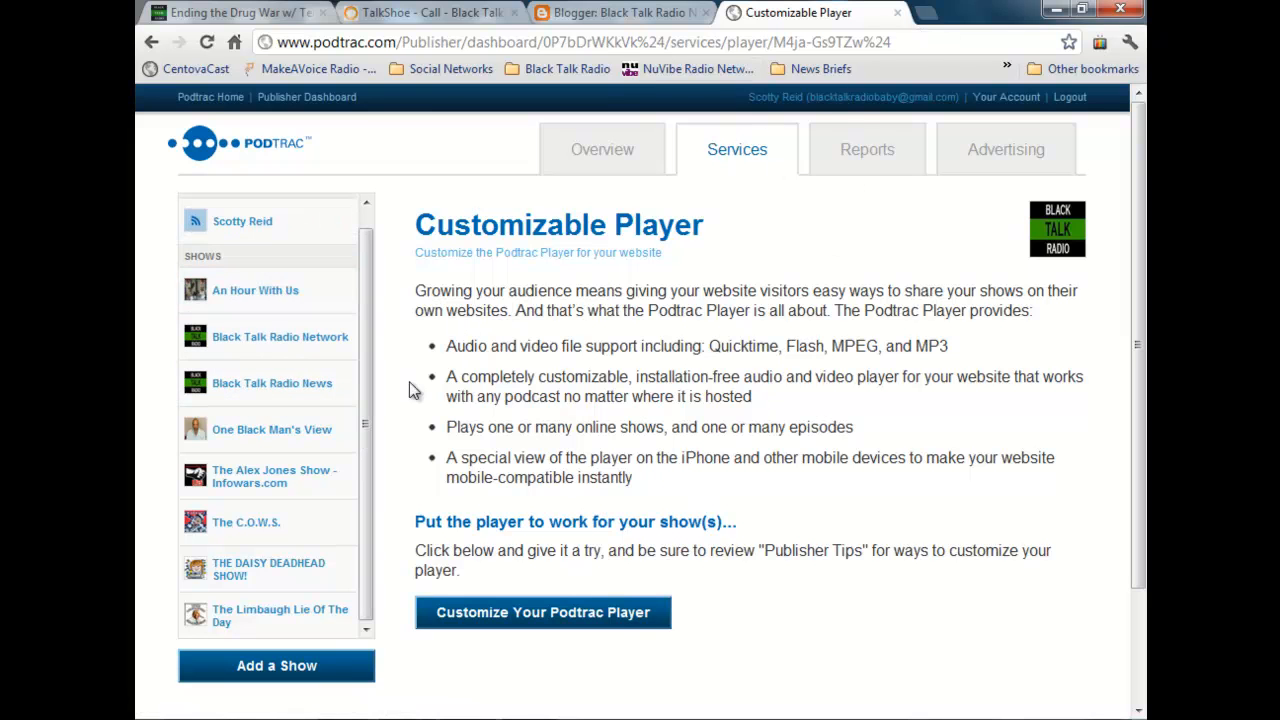
pyautogui.click(305, 381)
pyautogui.click(297, 511)
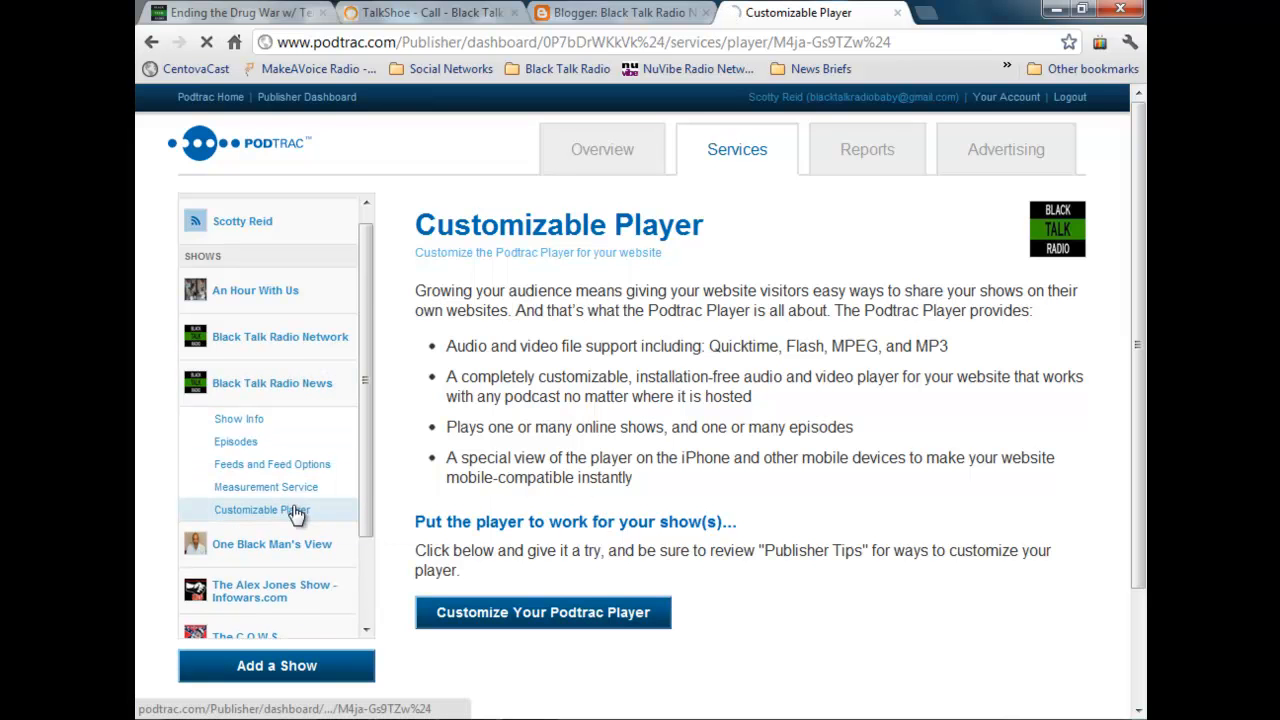
pyautogui.click(578, 610)
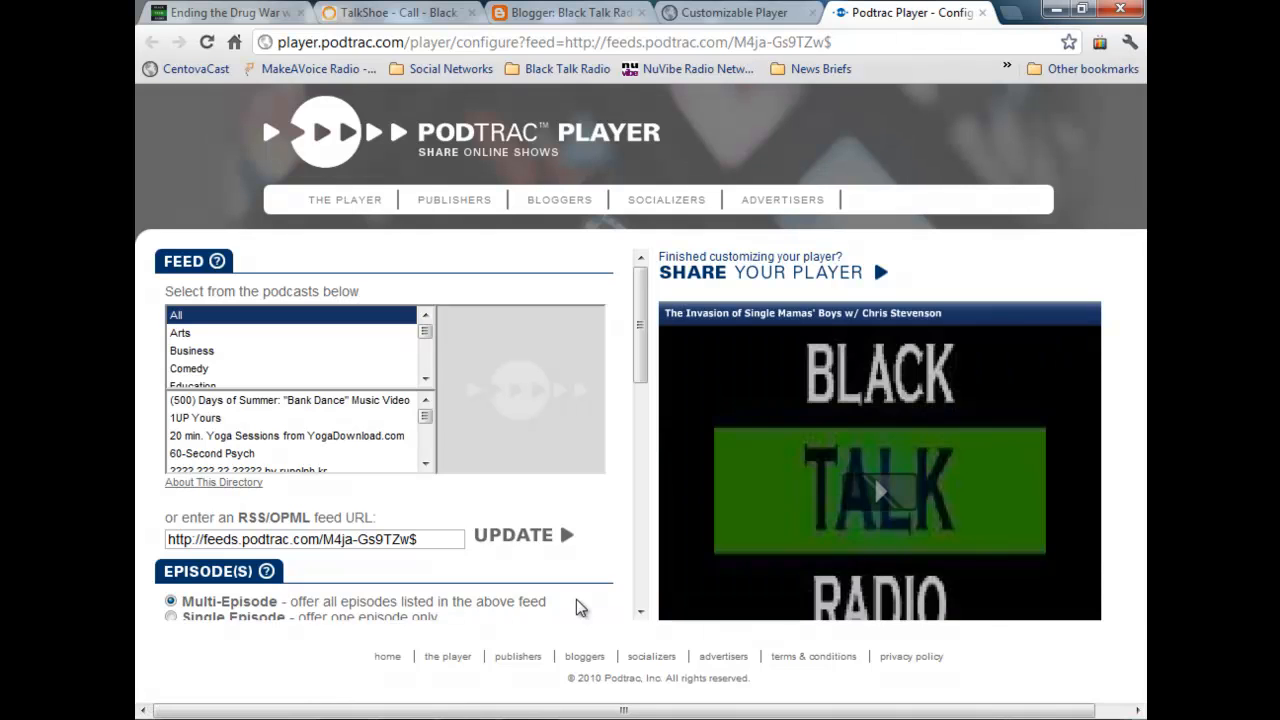
# Step: Update the player's feed, reload the customizer page, and check which episode the player offers
pyautogui.click(515, 536)
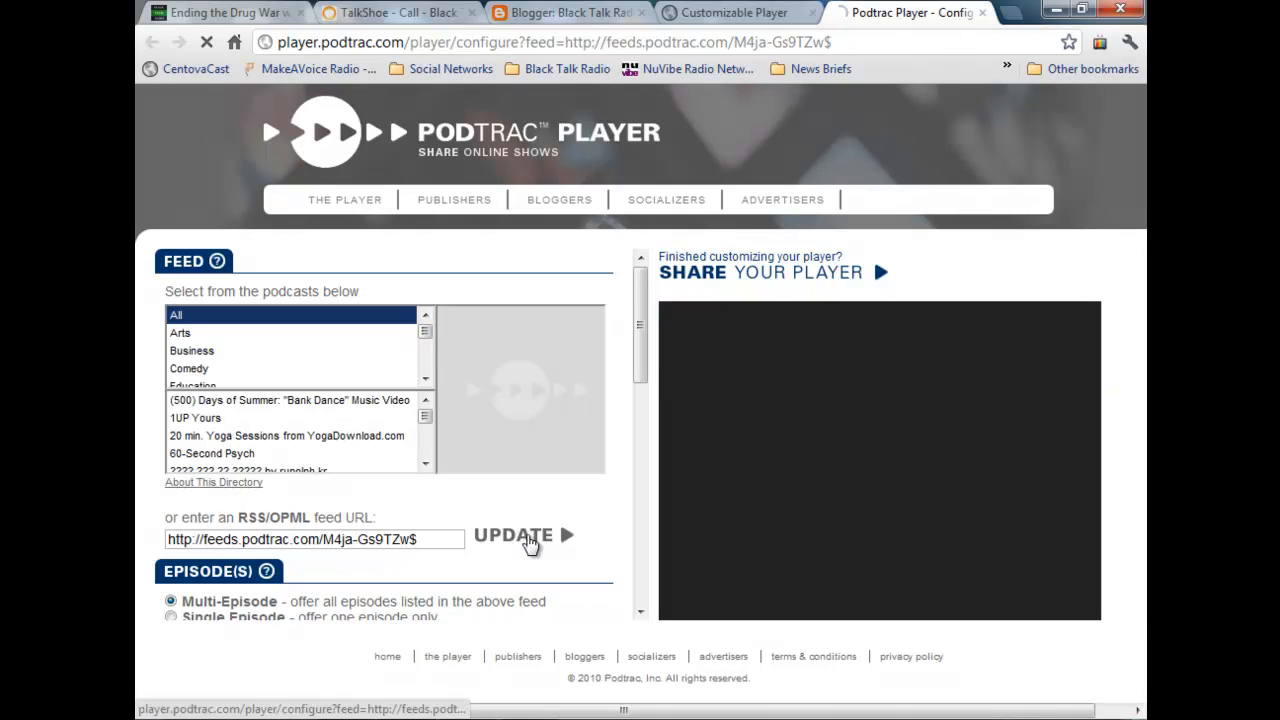
pyautogui.scroll(-3, 207, 440)
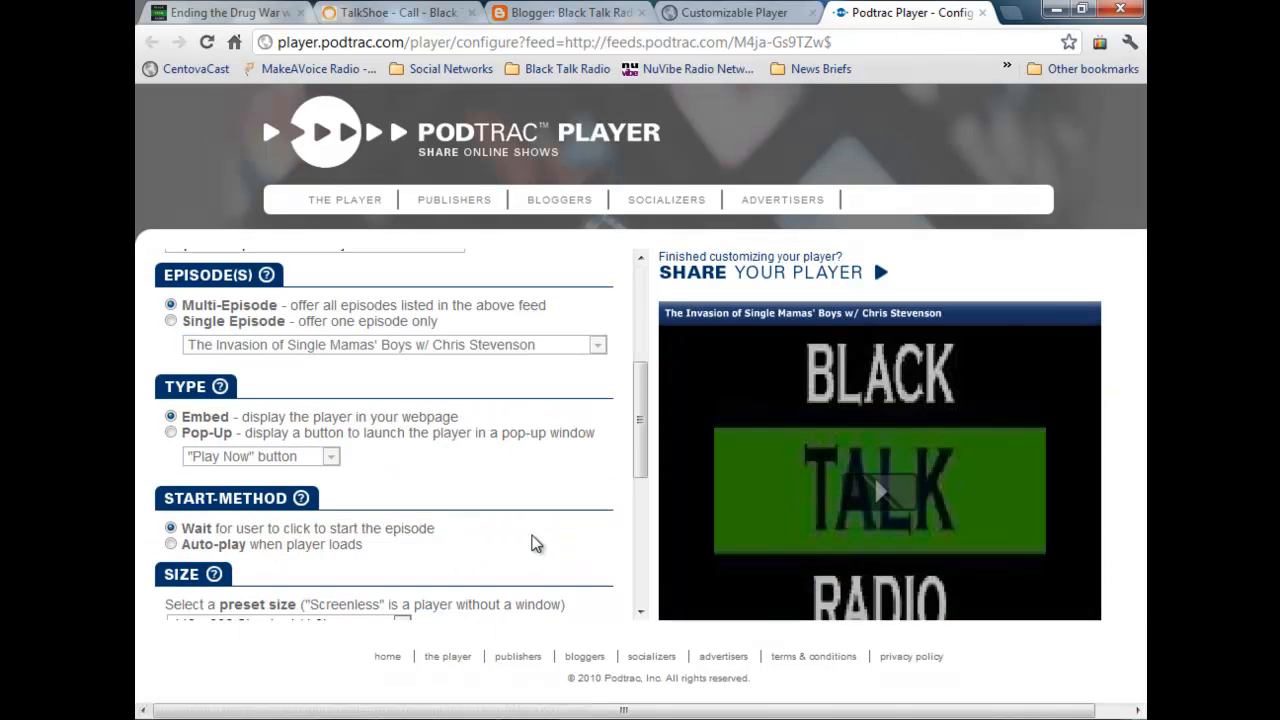
pyautogui.scroll(3, 207, 440)
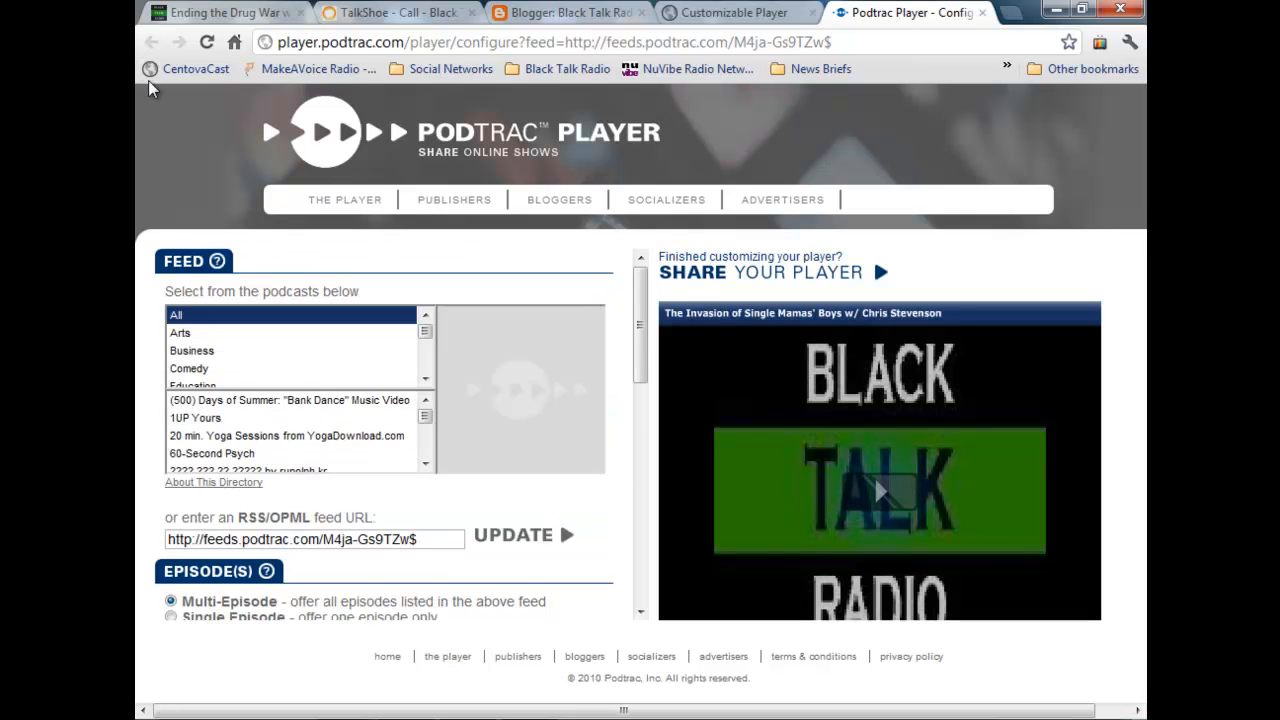
pyautogui.click(207, 44)
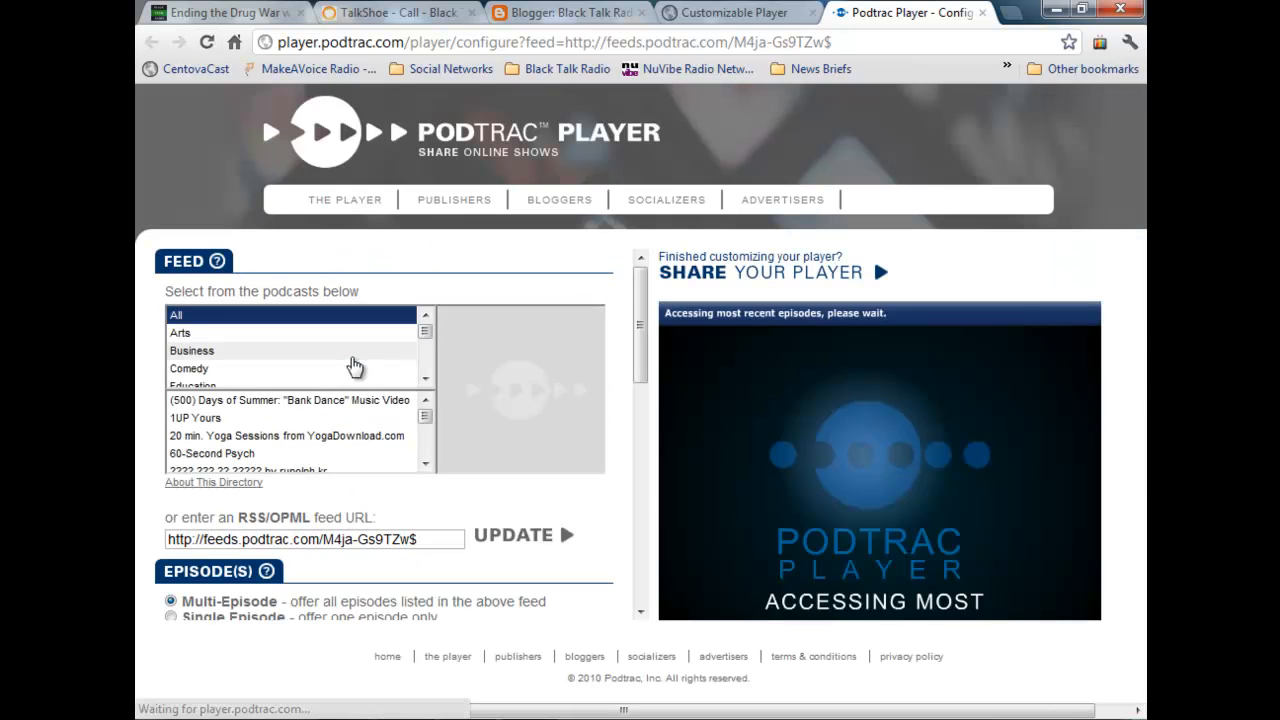
pyautogui.scroll(-6, 355, 366)
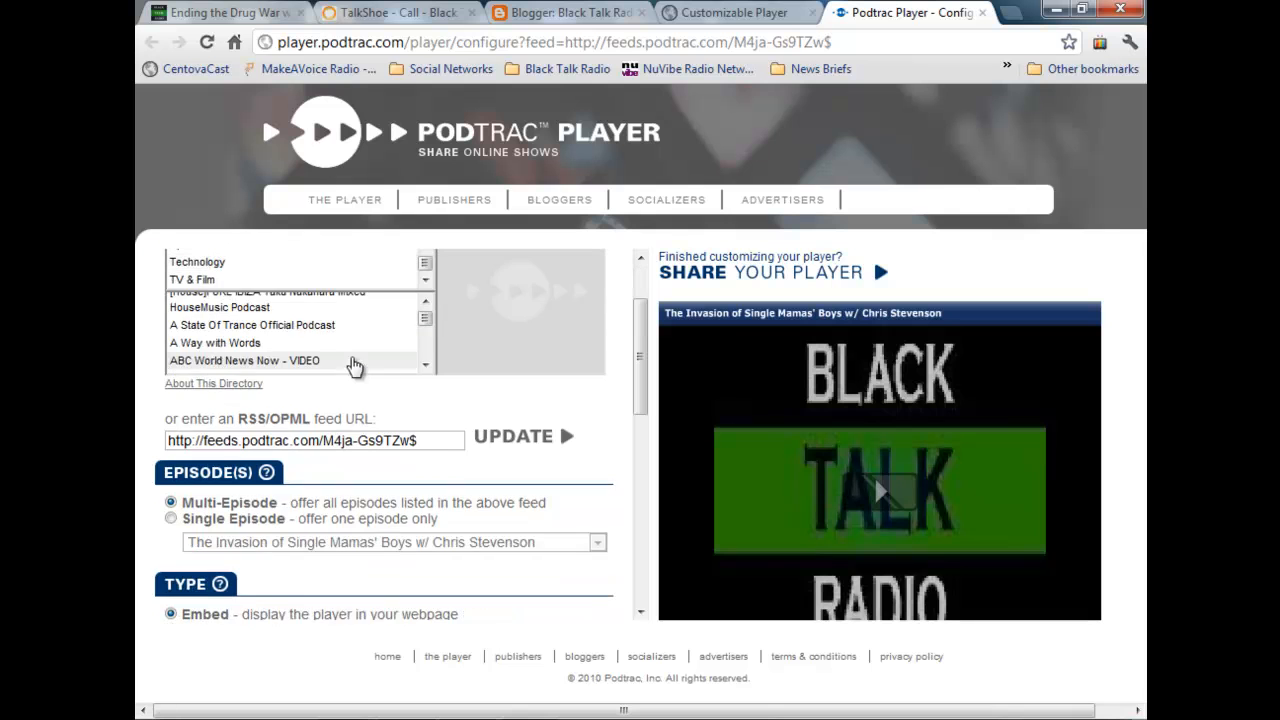
pyautogui.scroll(-2, 384, 410)
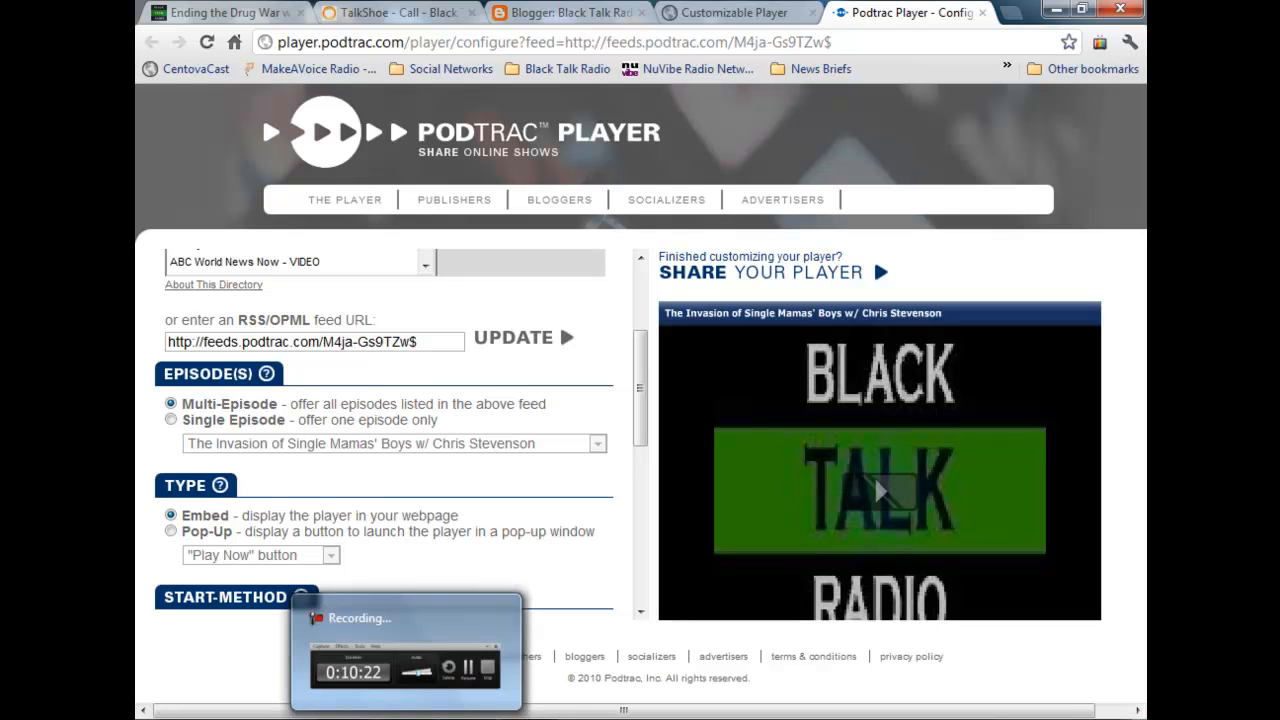
pyautogui.click(407, 717)
pyautogui.click(1053, 643)
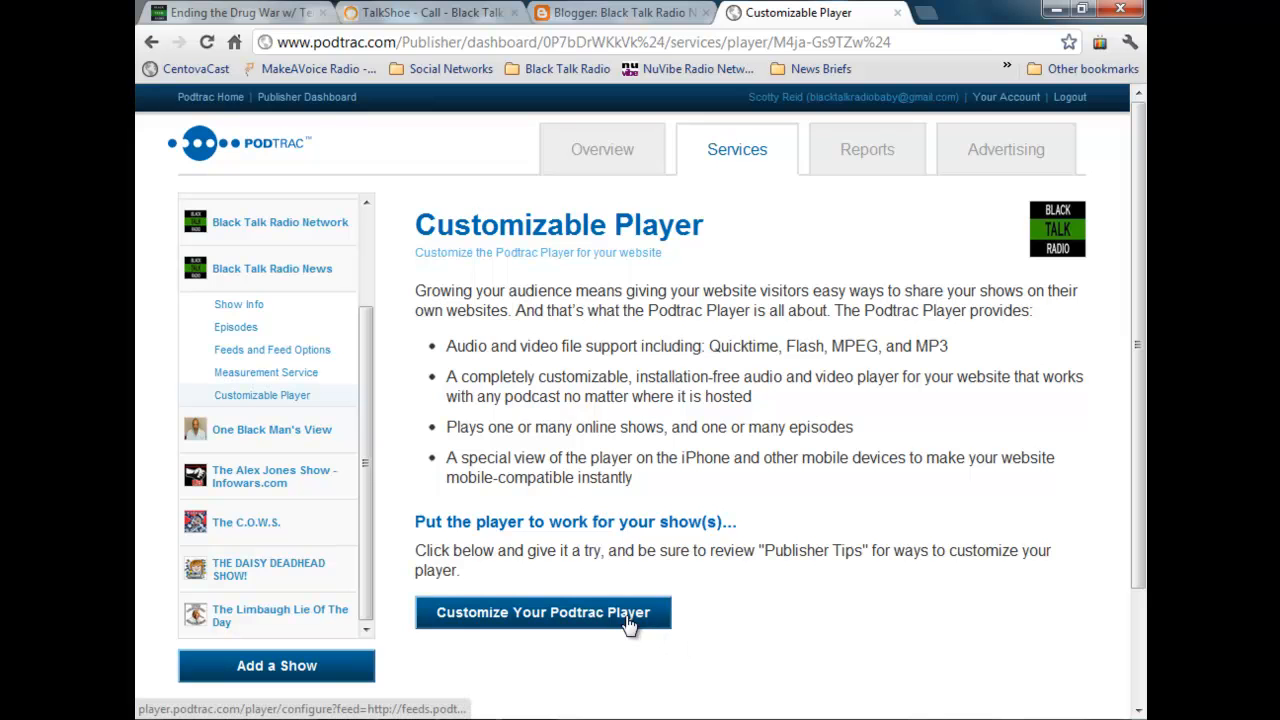
# Step: Reopen the player customizer and configure a Single Episode player for Ending the Drug War as a Pop-Up with the "Play Now" button
pyautogui.click(630, 622)
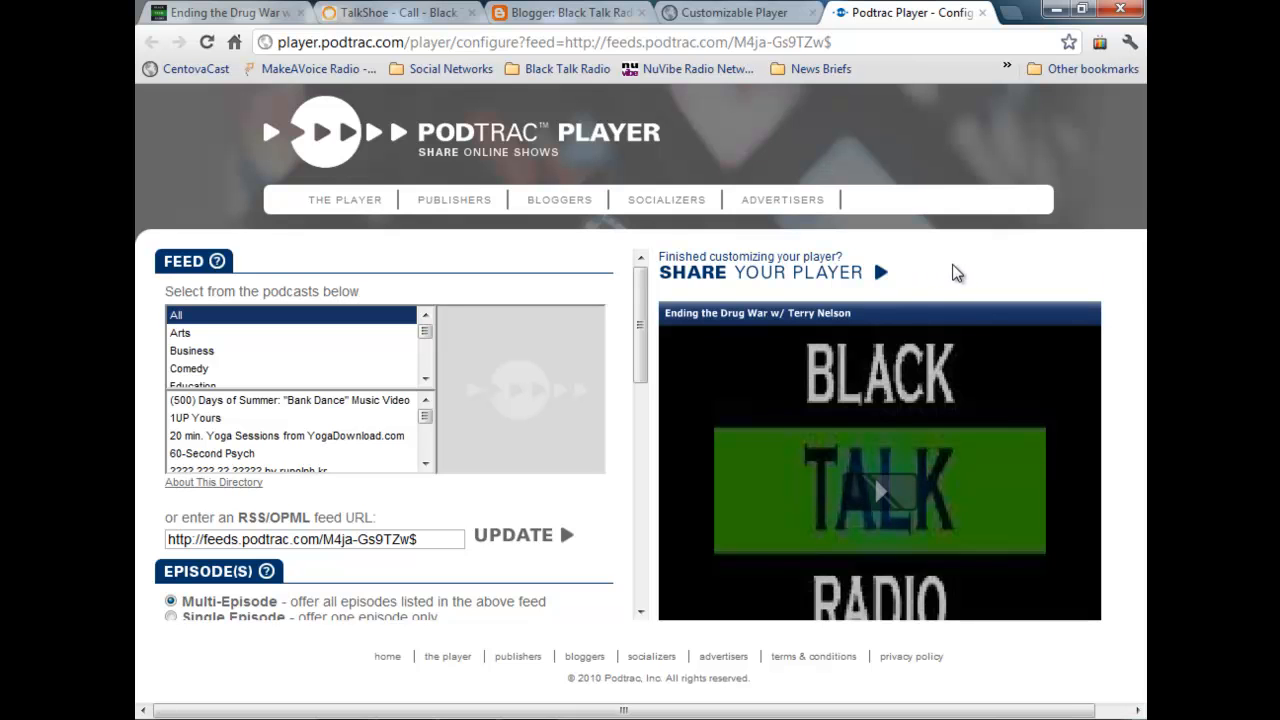
pyautogui.scroll(-3, 955, 273)
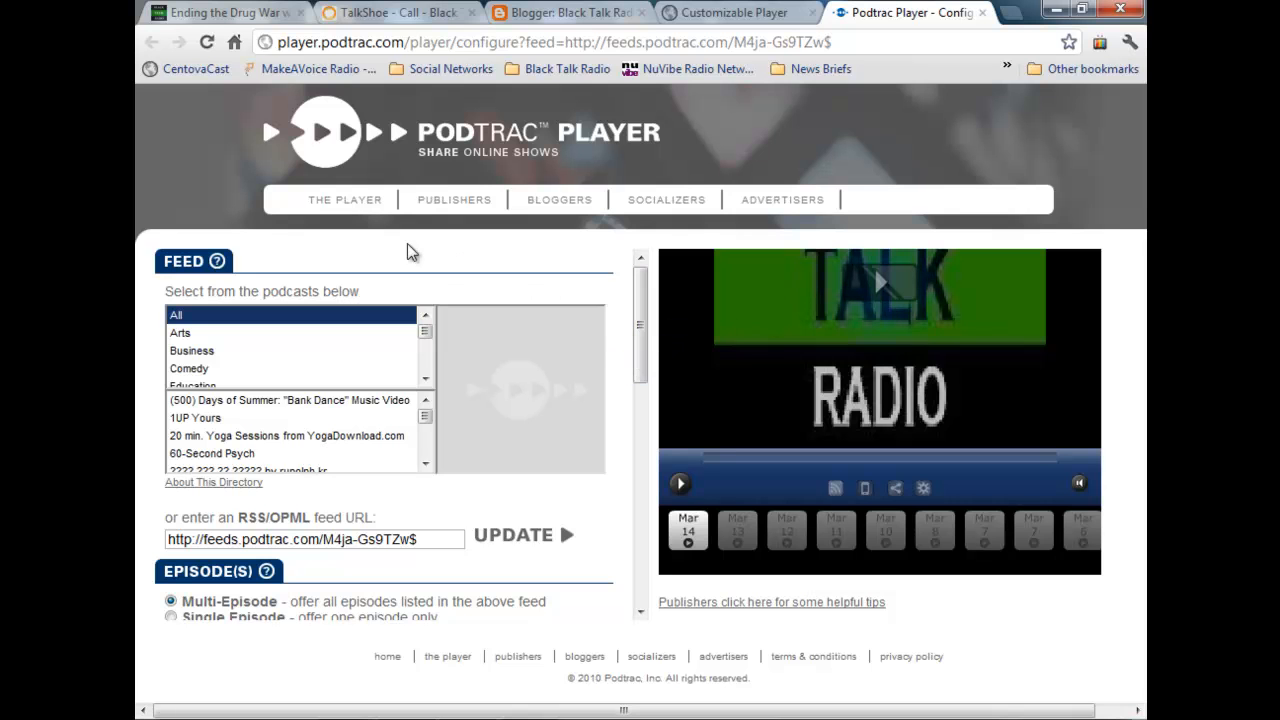
pyautogui.moveTo(645, 305); pyautogui.dragTo(641, 385)
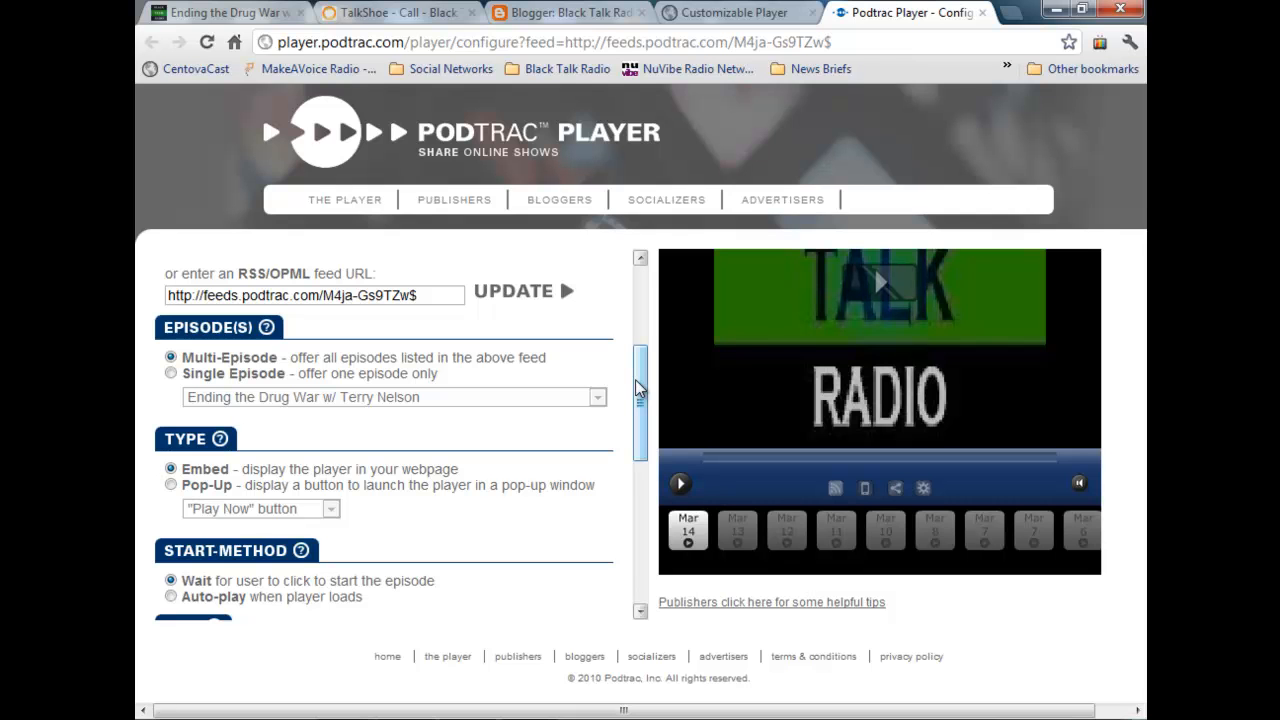
pyautogui.click(172, 374)
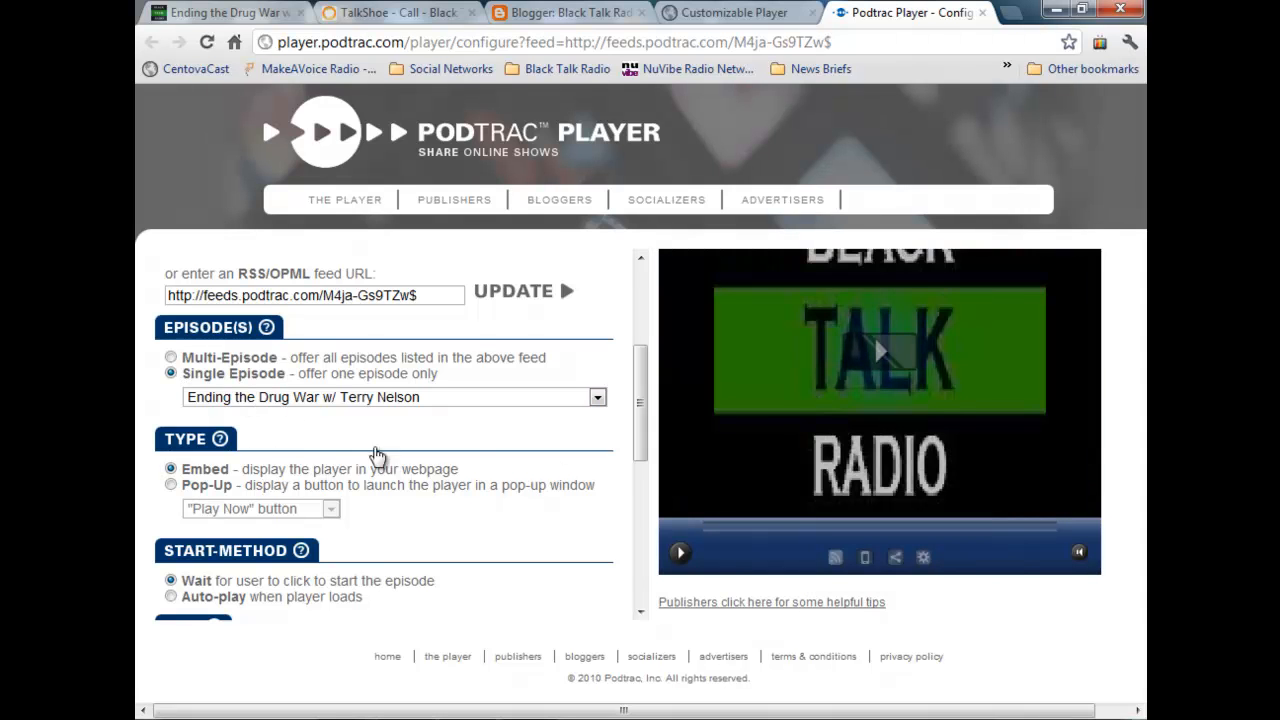
pyautogui.click(171, 486)
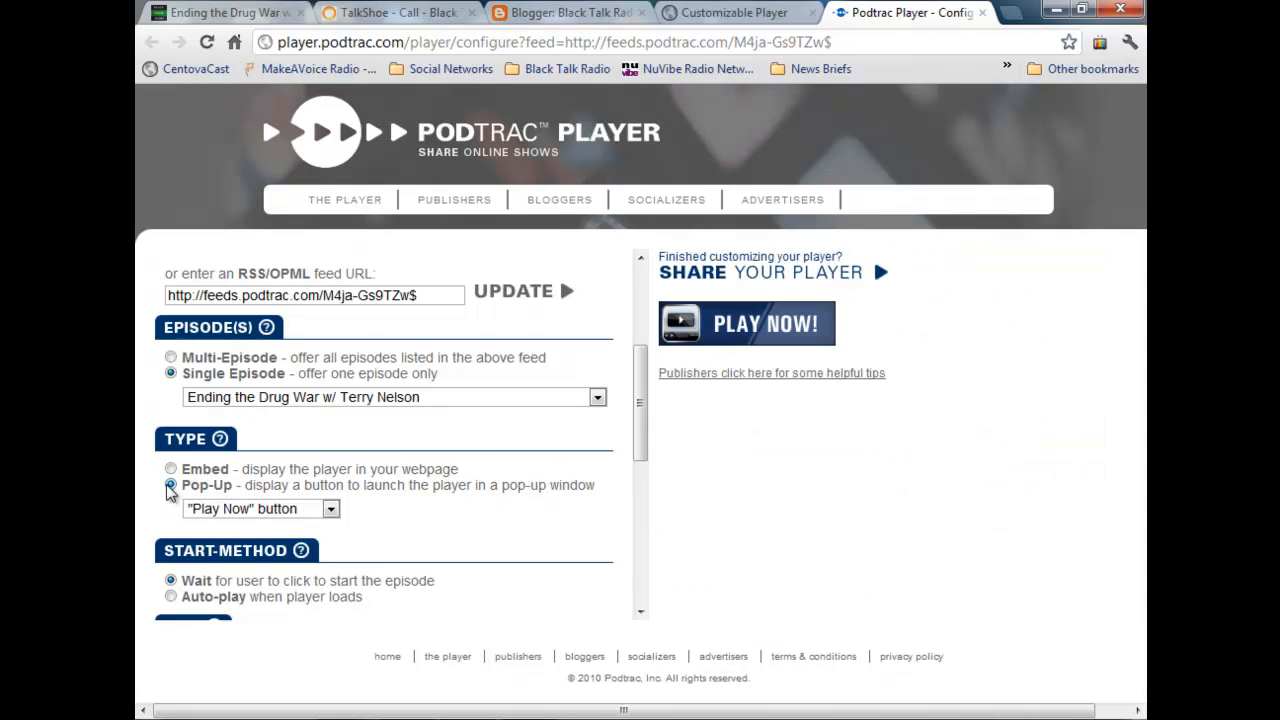
# Step: Set the player to auto-play when it loads and its color to 339900
pyautogui.moveTo(637, 409); pyautogui.dragTo(637, 540)
pyautogui.click(173, 369)
pyautogui.click(289, 474)
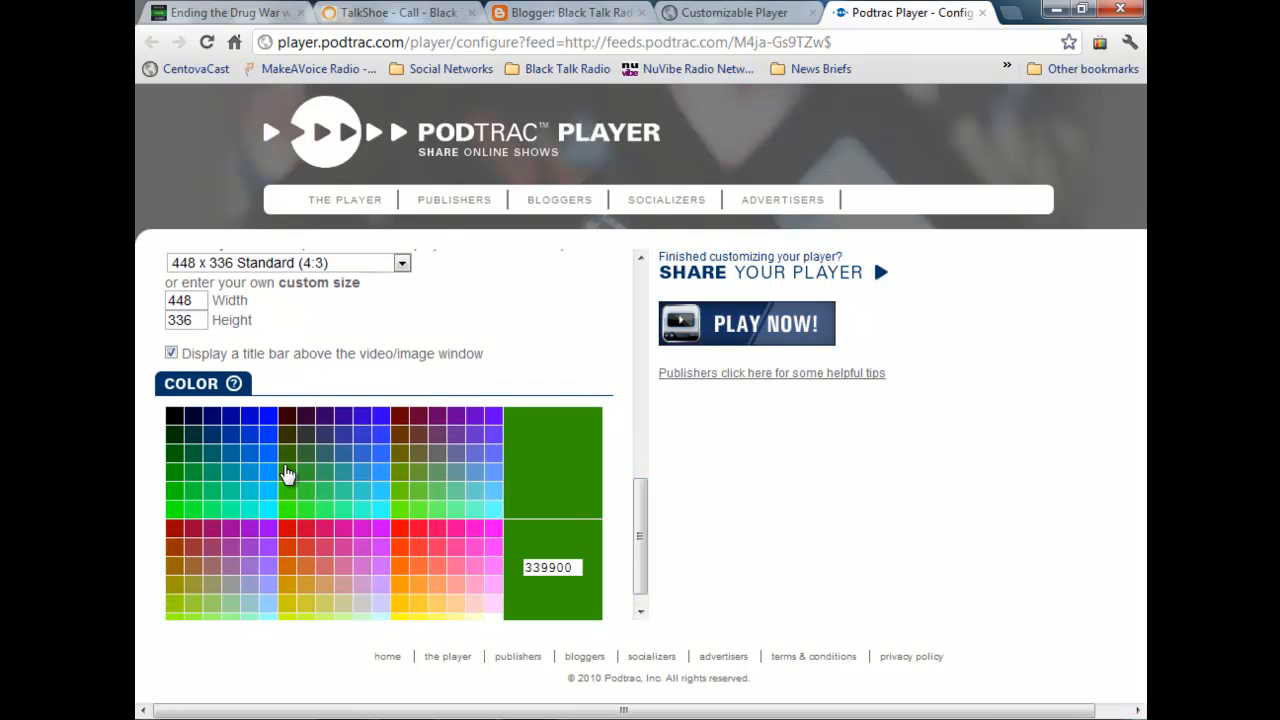
# Step: Generate the customized player's embed code and copy the whole script
pyautogui.click(786, 278)
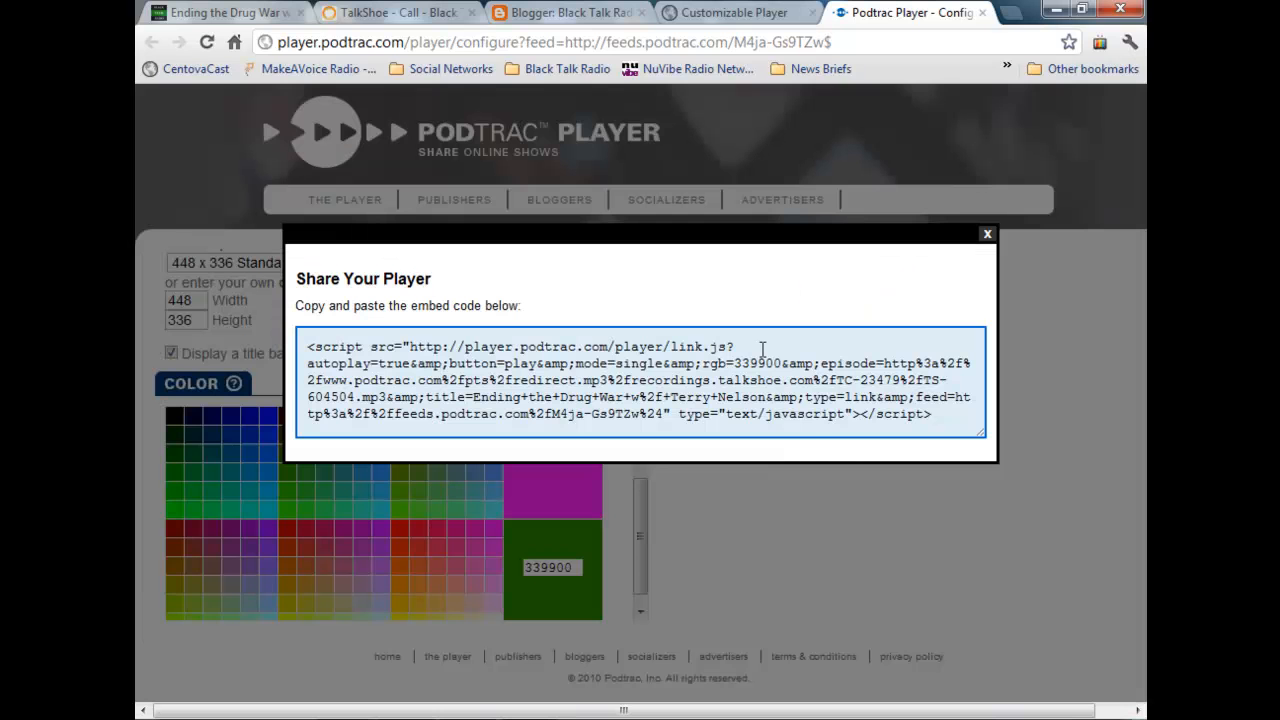
pyautogui.moveTo(940, 418); pyautogui.dragTo(311, 347)
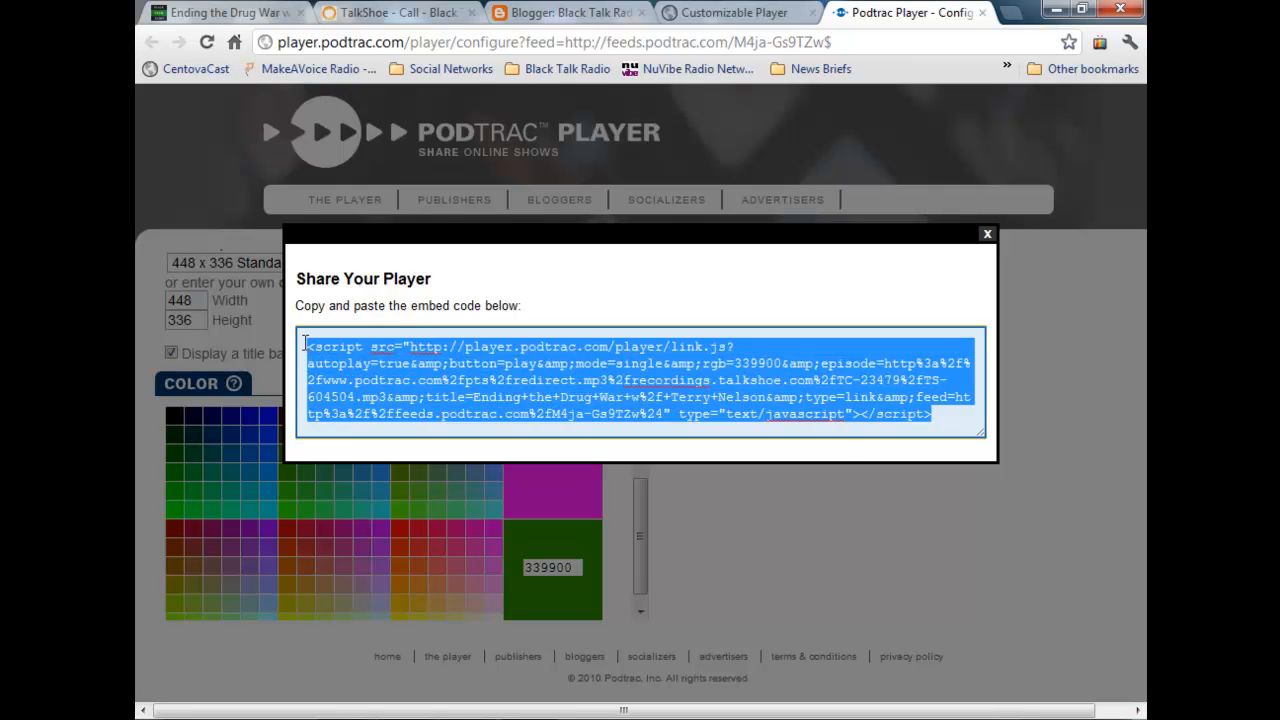
pyautogui.rightClick(345, 350)
pyautogui.click(446, 437)
# Step: Paste the player's embed code into the Blogger post's HTML, between the last paragraph and the ad script, and publish the post
pyautogui.click(566, 14)
pyautogui.scroll(-5, 591, 408)
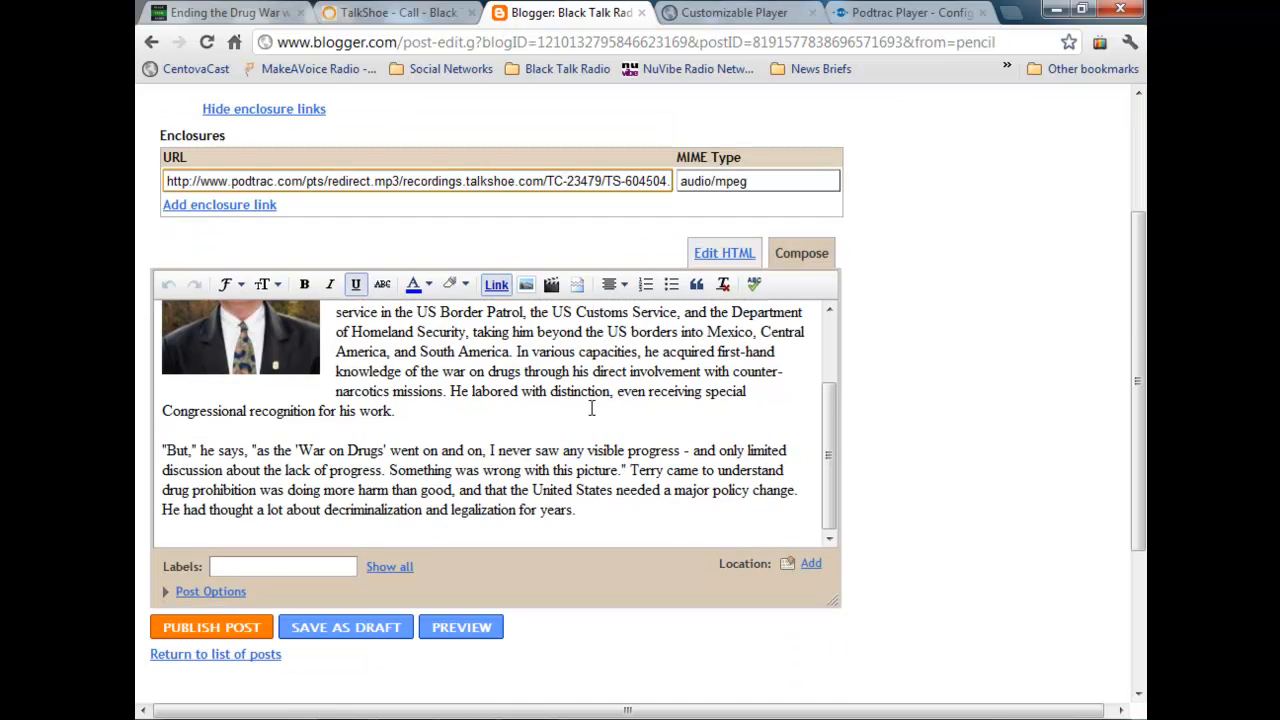
pyautogui.click(746, 253)
pyautogui.scroll(-3, 527, 392)
pyautogui.hotkey('ctrl', 'v')
pyautogui.scroll(-1, 524, 400)
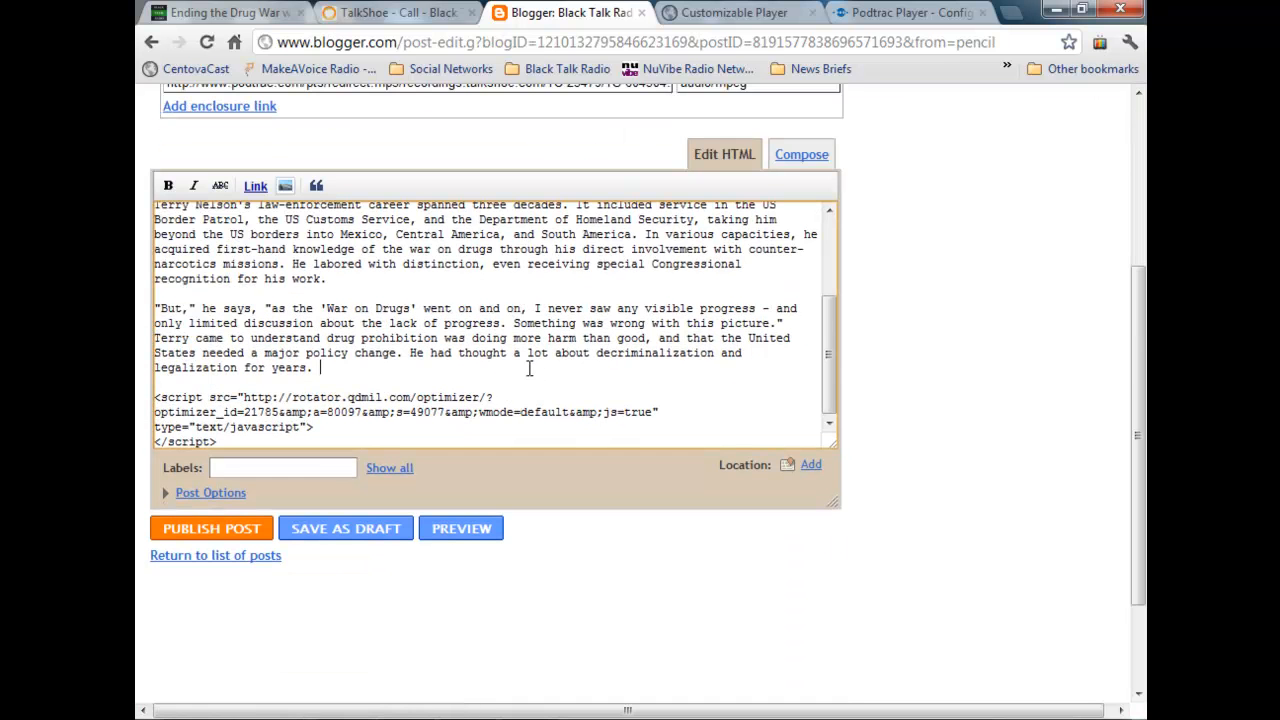
pyautogui.press('Return')
pyautogui.press('Return')
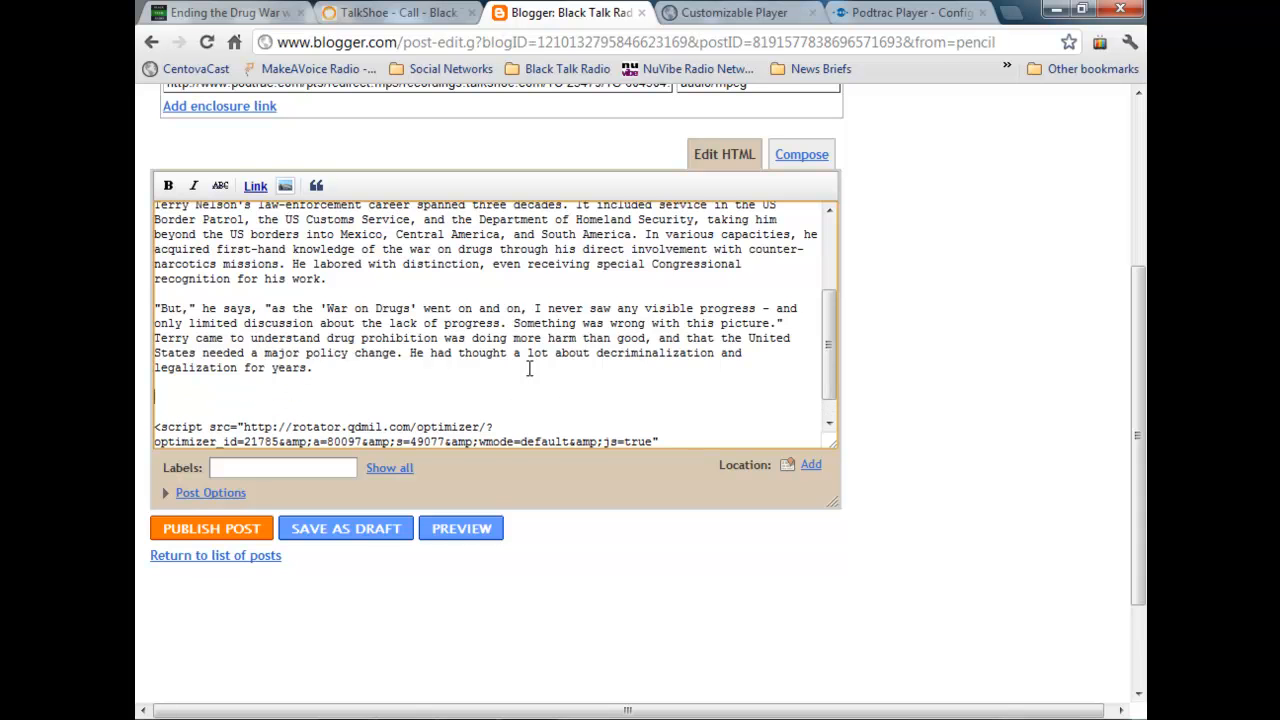
pyautogui.hotkey('ctrl', 'v')
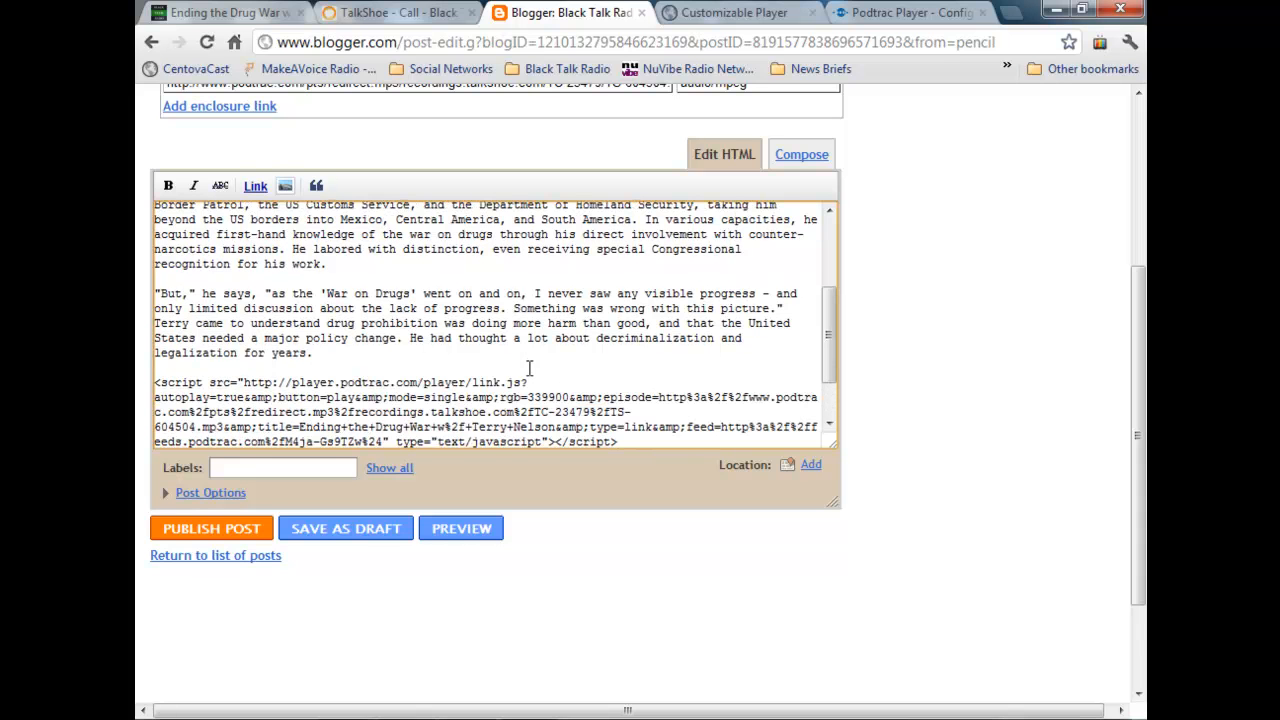
pyautogui.scroll(-2, 530, 368)
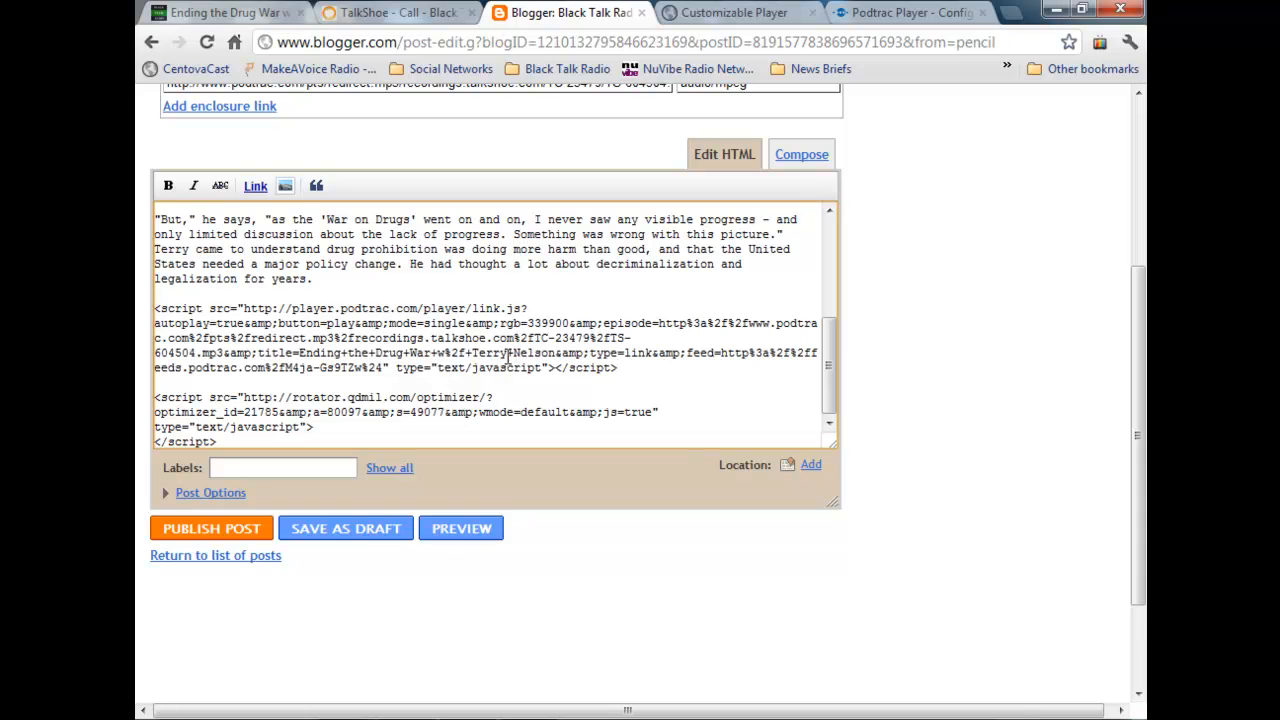
pyautogui.click(186, 529)
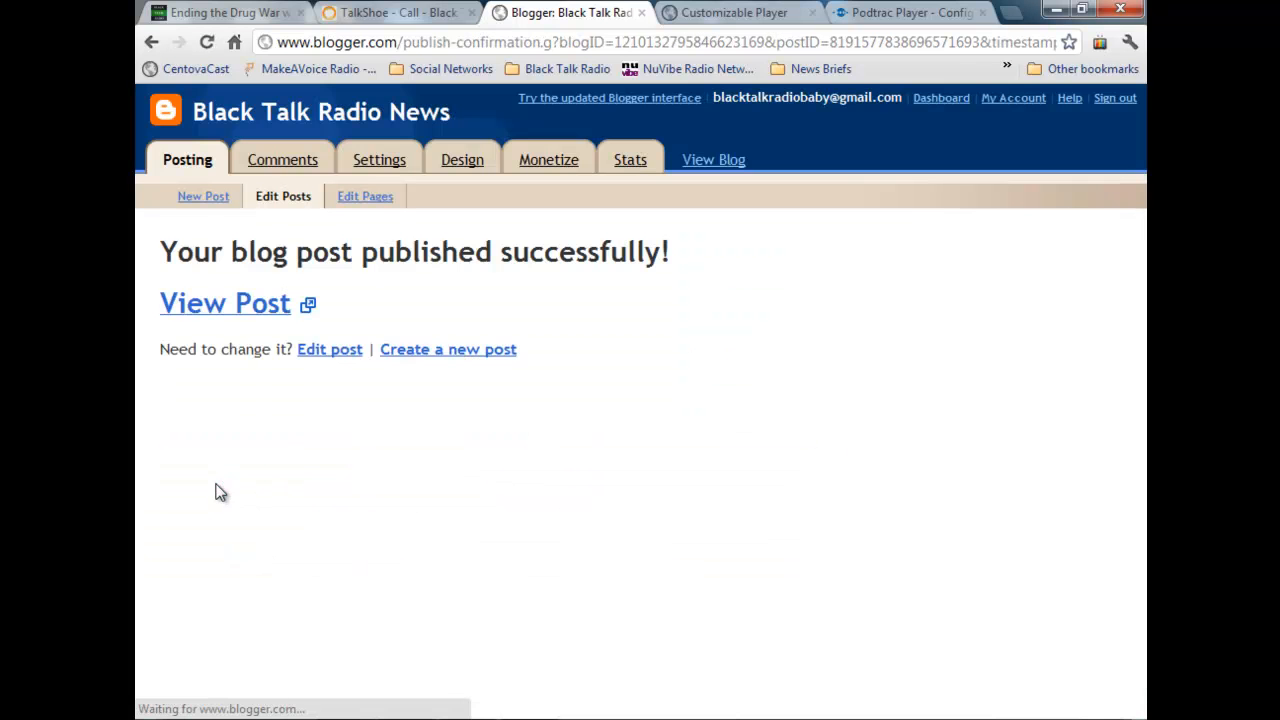
# Step: View the published post and test its "Play Now" player, pausing the episode and closing the pop-up
pyautogui.click(263, 322)
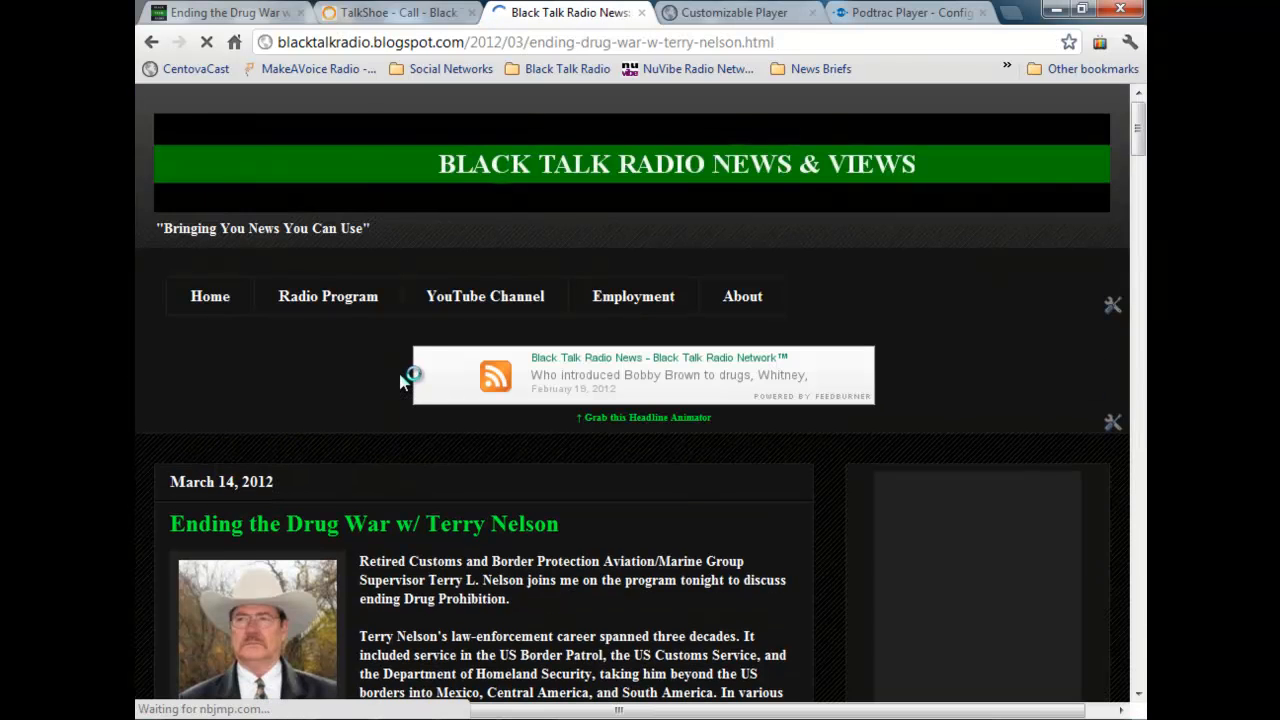
pyautogui.scroll(-4, 400, 380)
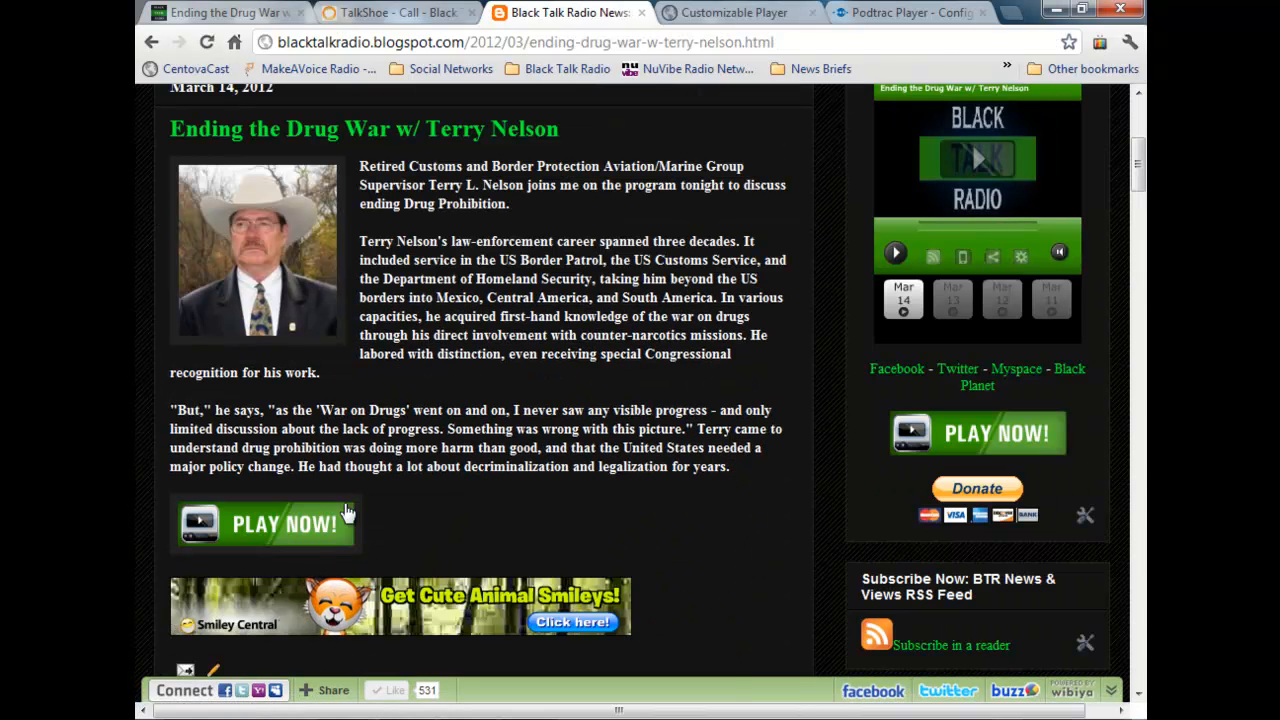
pyautogui.click(316, 542)
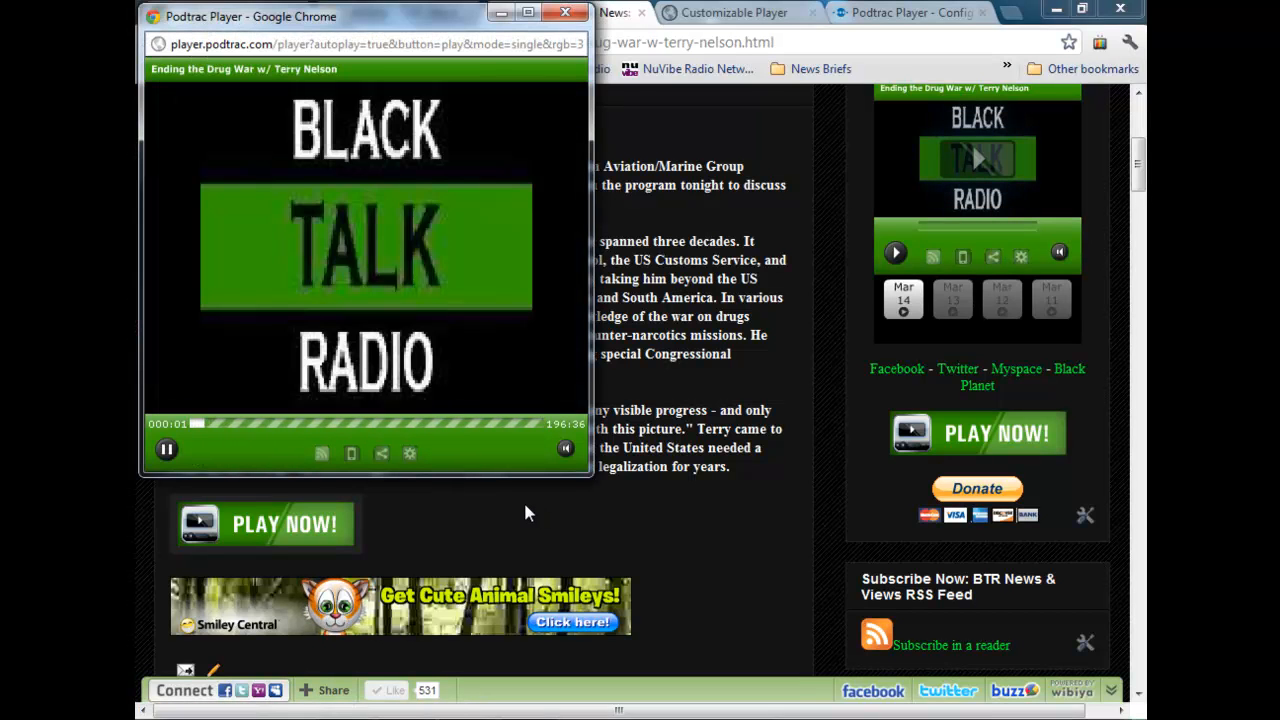
pyautogui.click(166, 449)
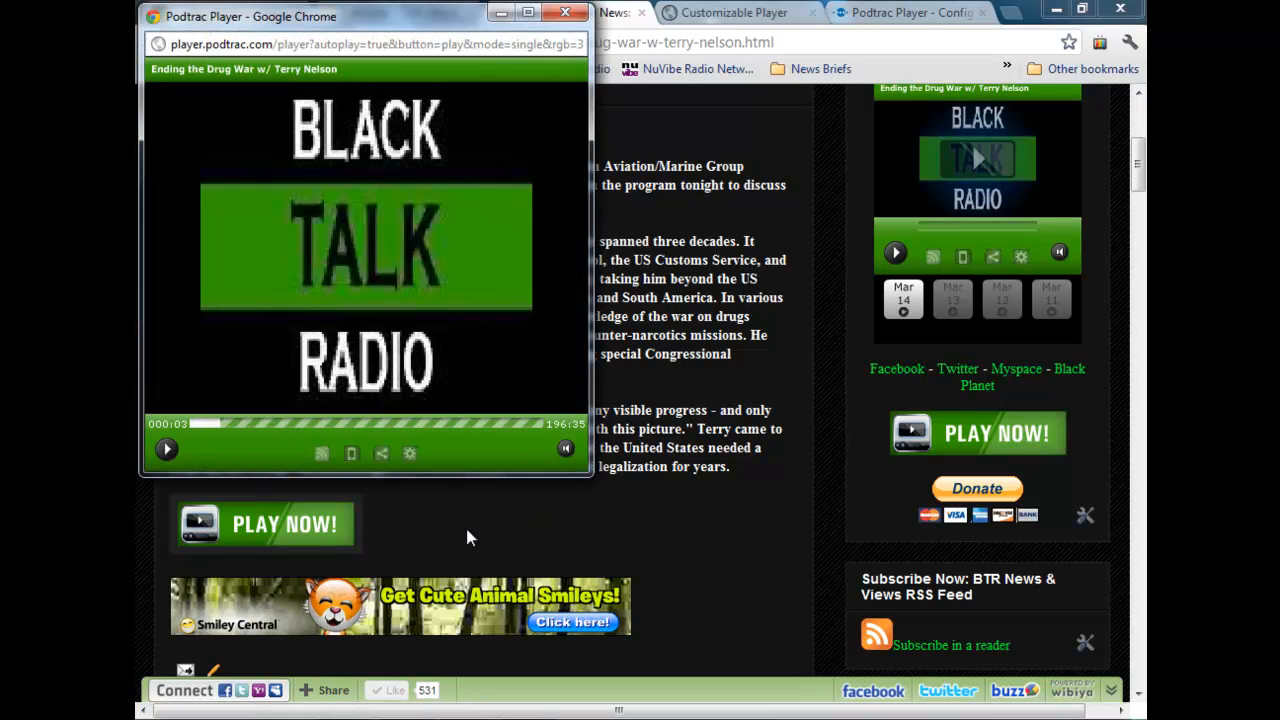
pyautogui.click(566, 13)
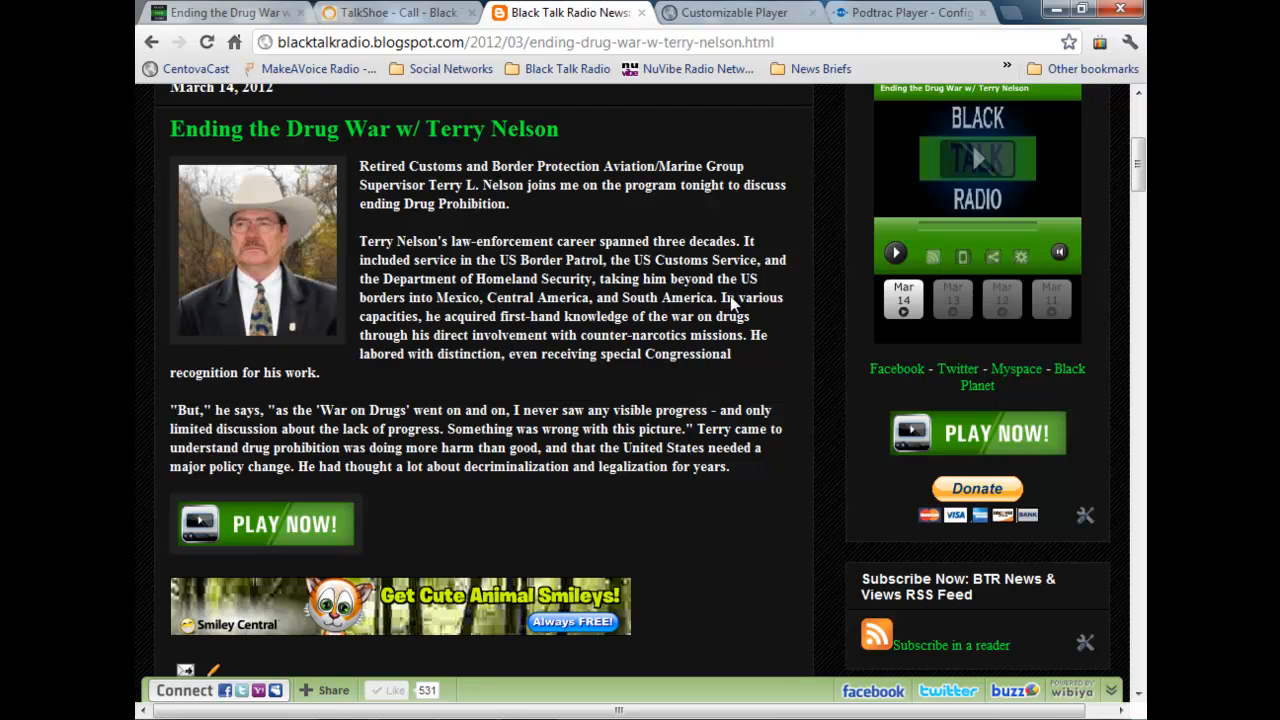
pyautogui.scroll(1, 637, 400)
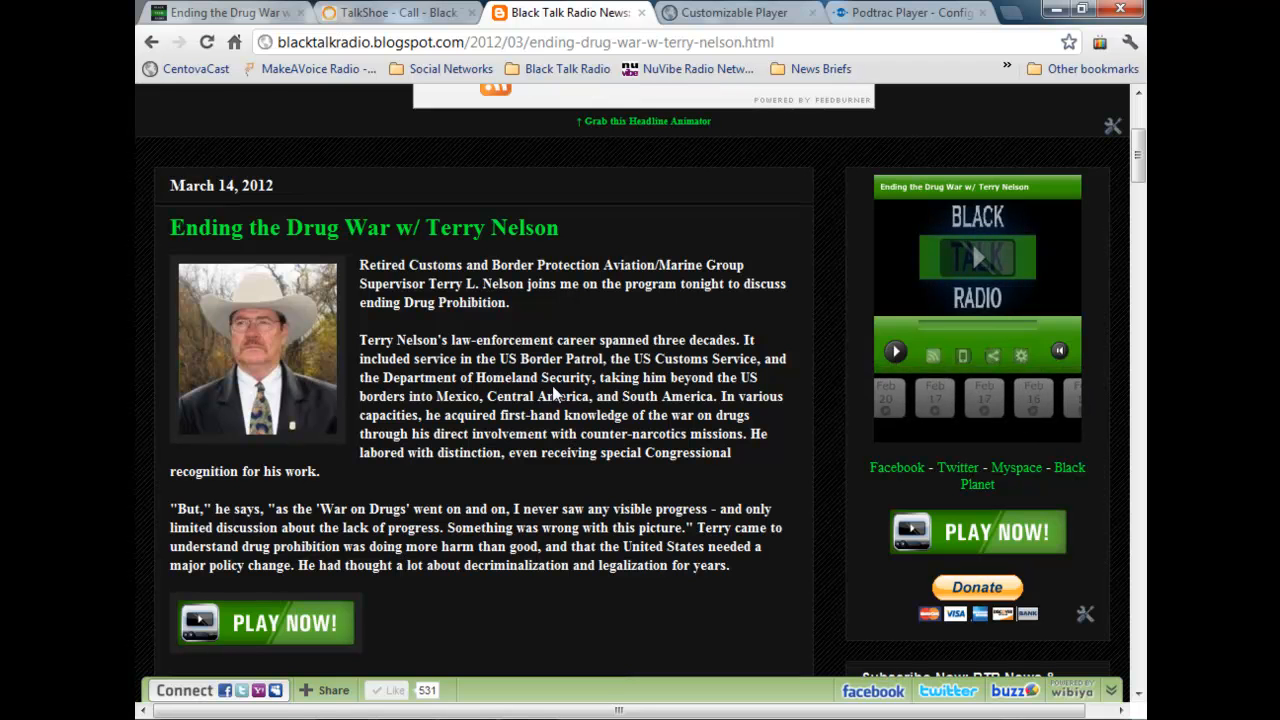
pyautogui.scroll(-1, 536, 400)
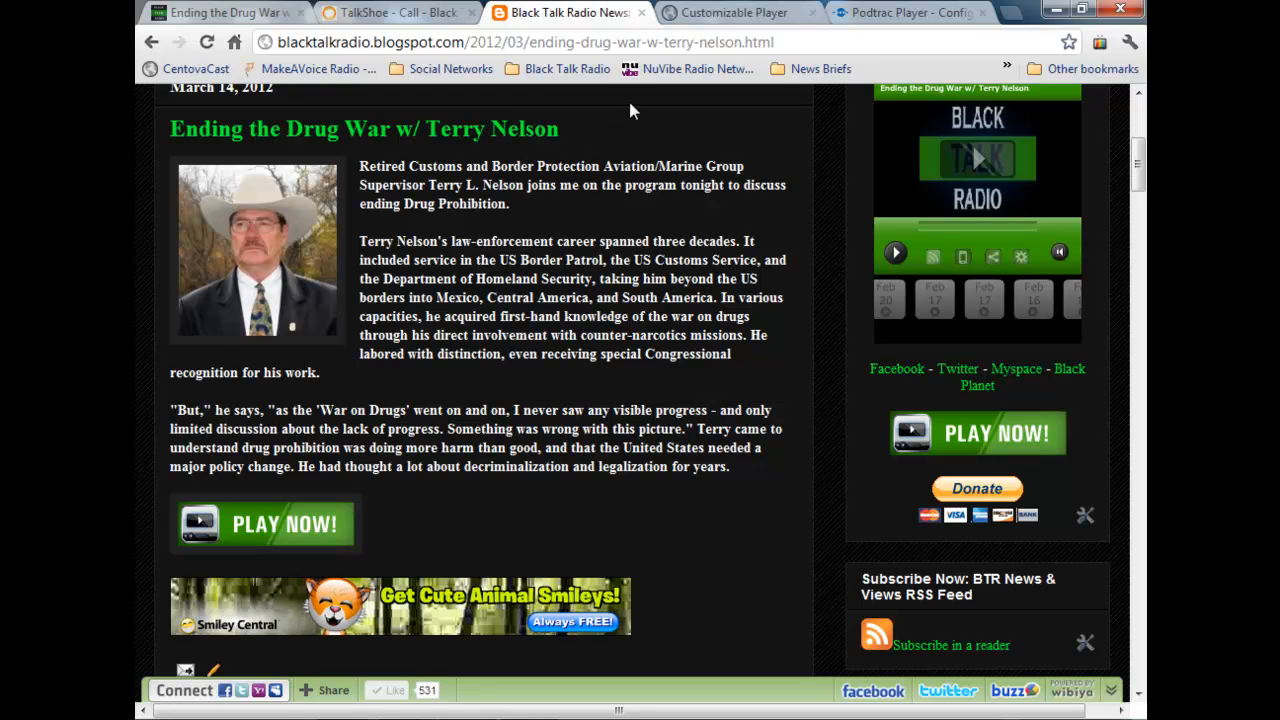
# Step: Close the Blogger post and both Podtrac tabs, keeping a new blank tab open
pyautogui.scroll(-1, 320, 562)
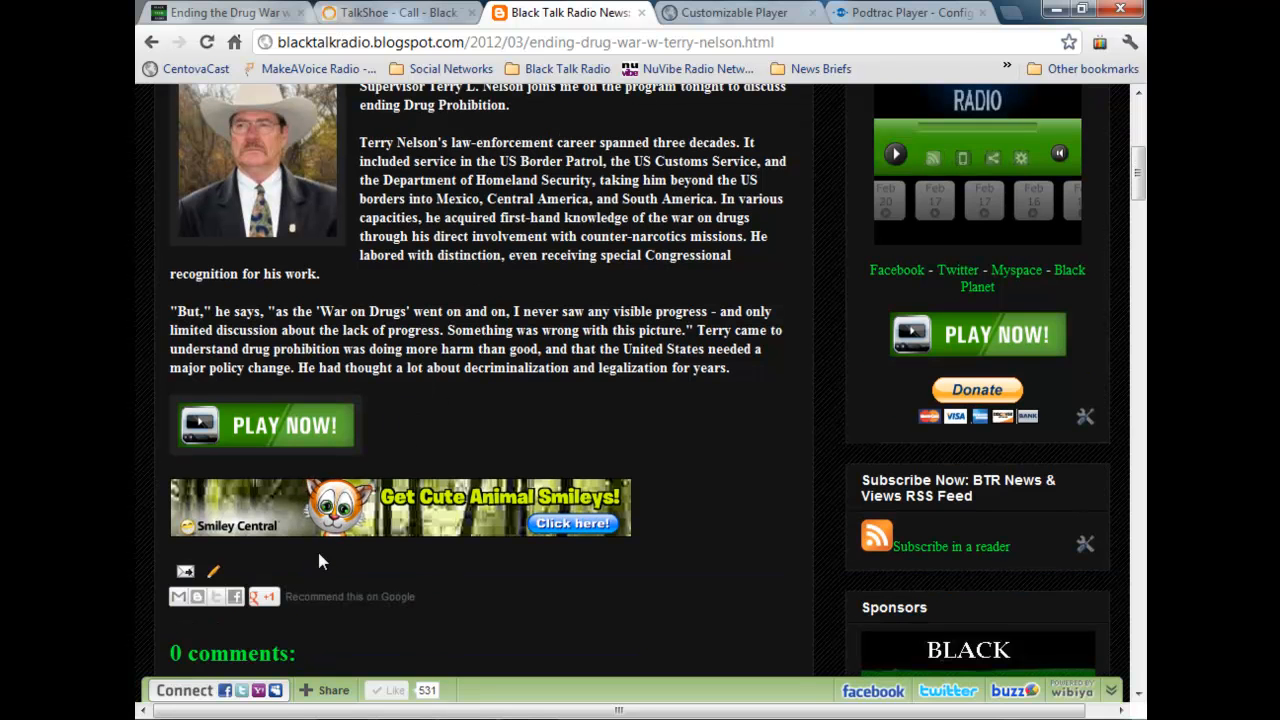
pyautogui.click(213, 572)
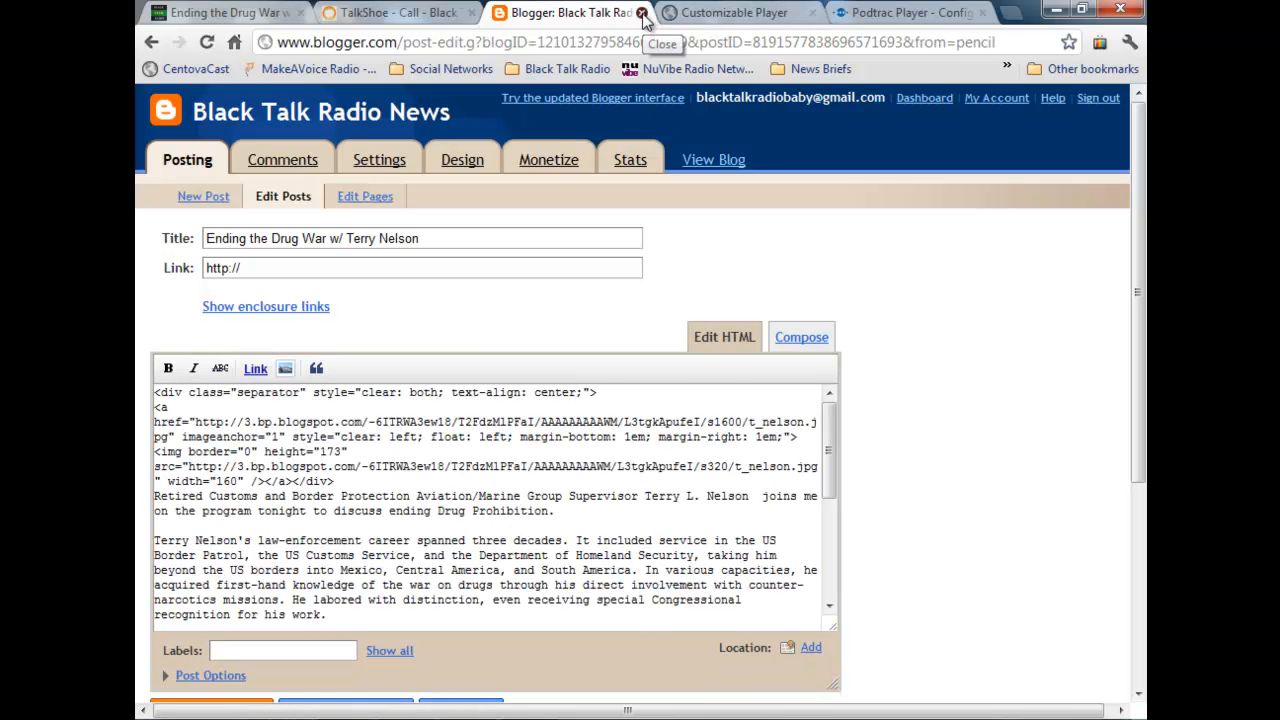
pyautogui.click(642, 13)
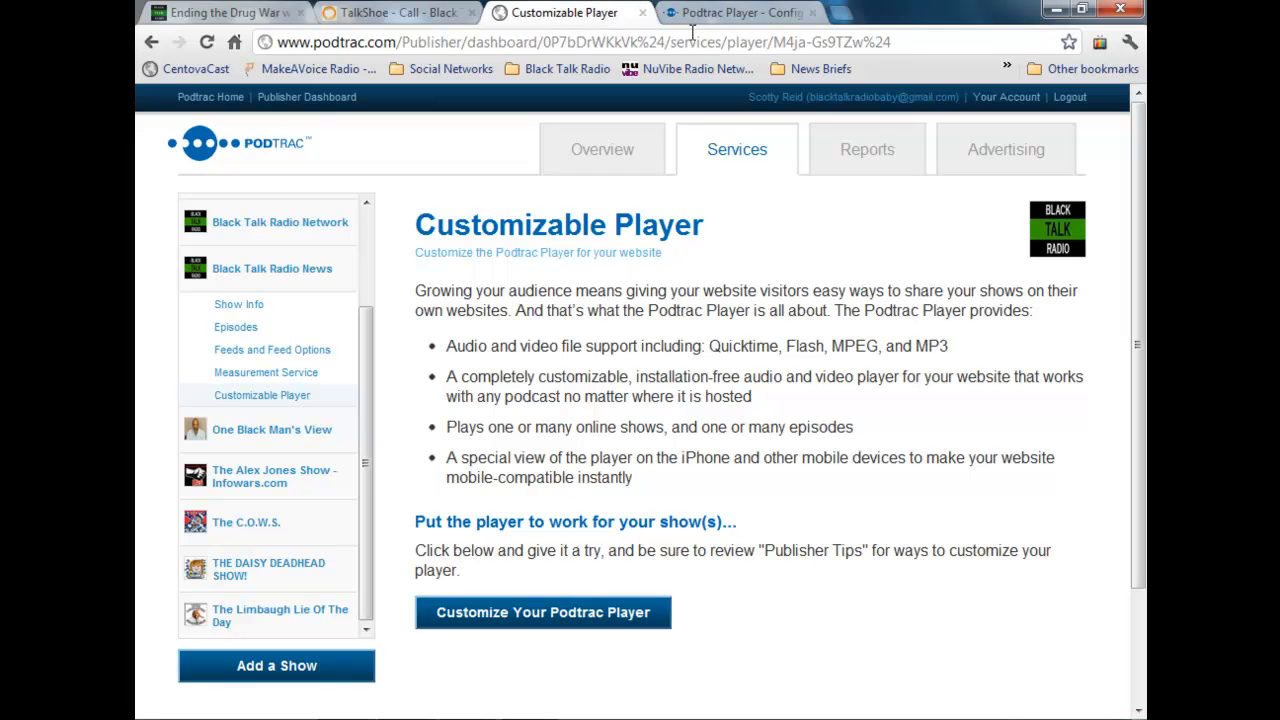
pyautogui.click(843, 14)
pyautogui.click(813, 13)
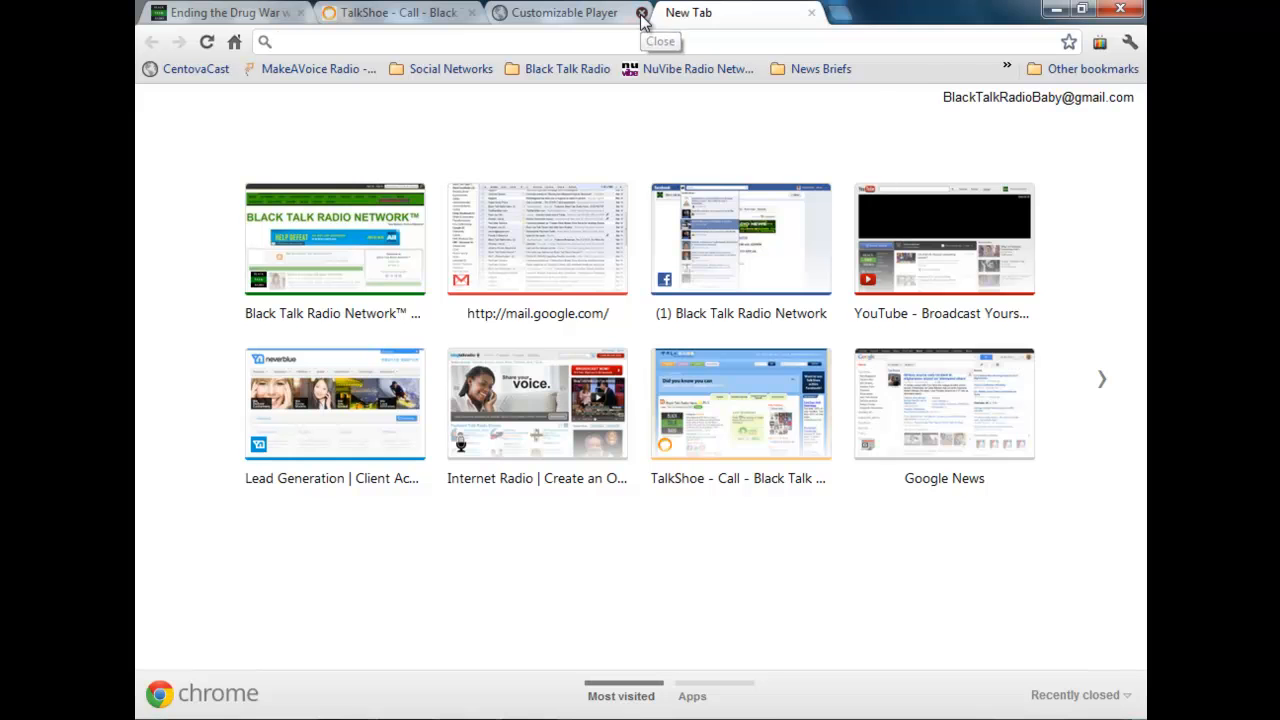
pyautogui.click(642, 13)
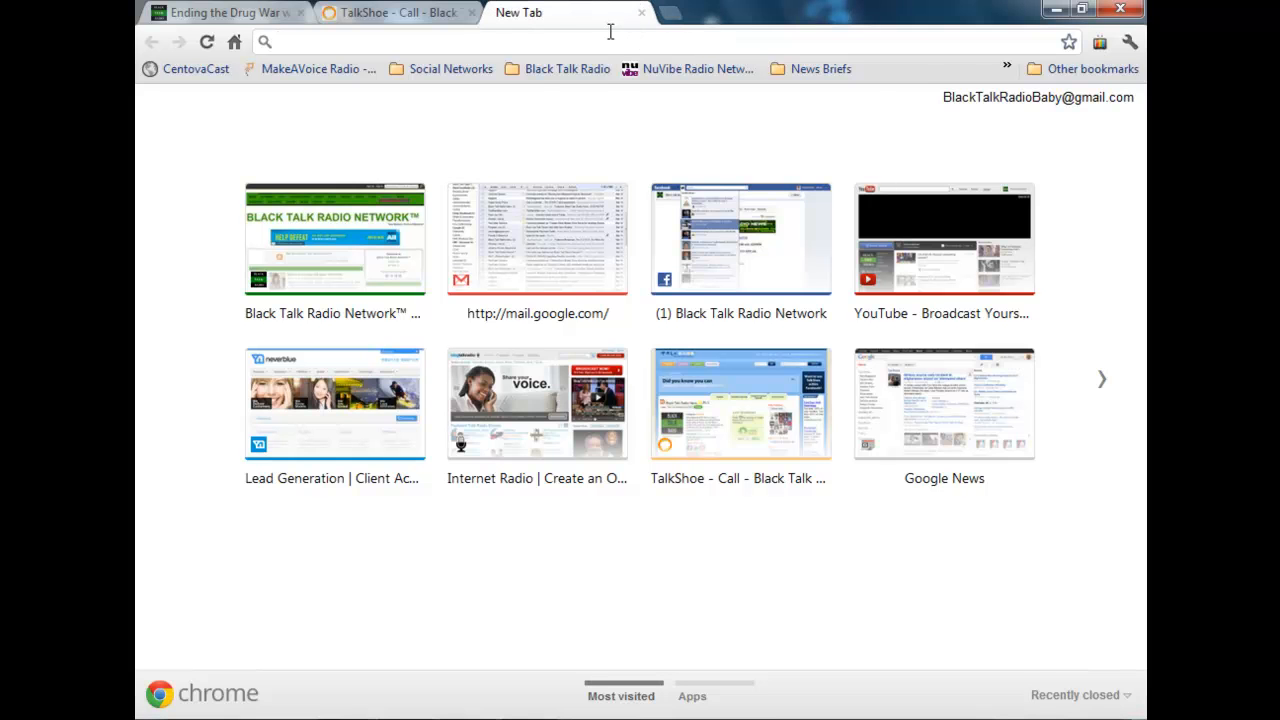
# Step: Reopen the Ending the Drug War post for editing from Blogger's list of posts and show its enclosure URL
pyautogui.click(1004, 70)
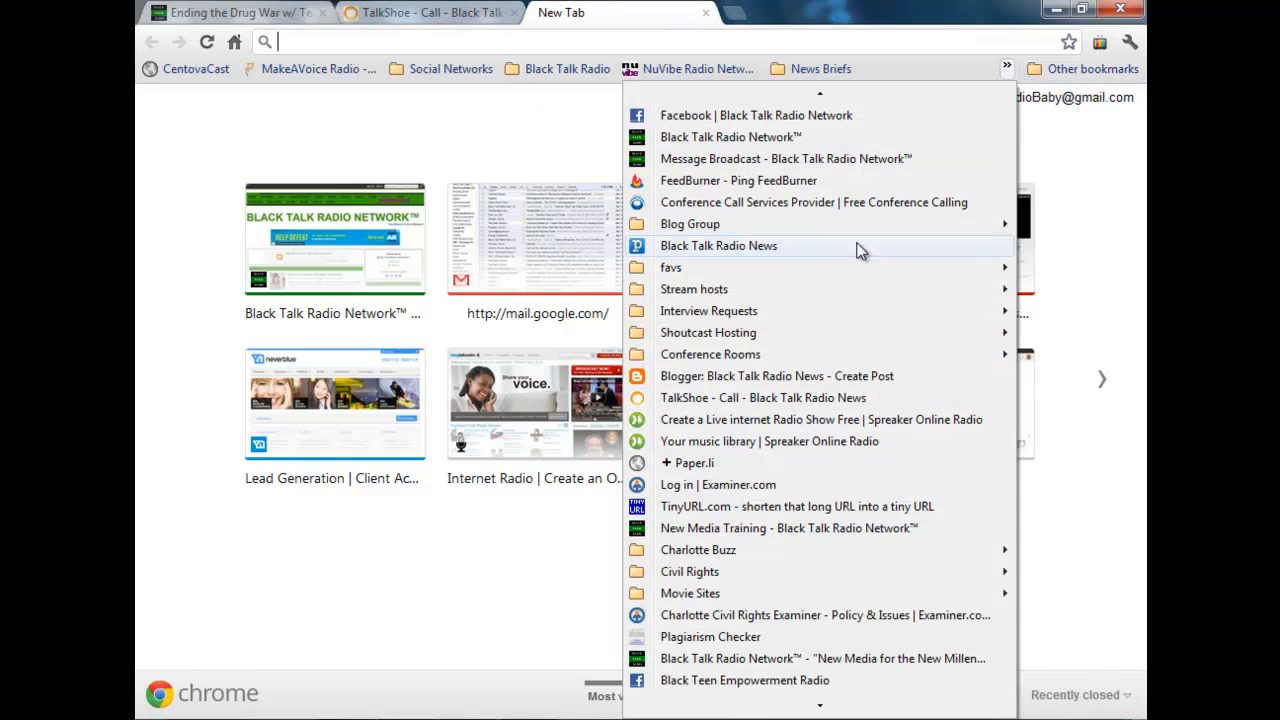
pyautogui.click(830, 376)
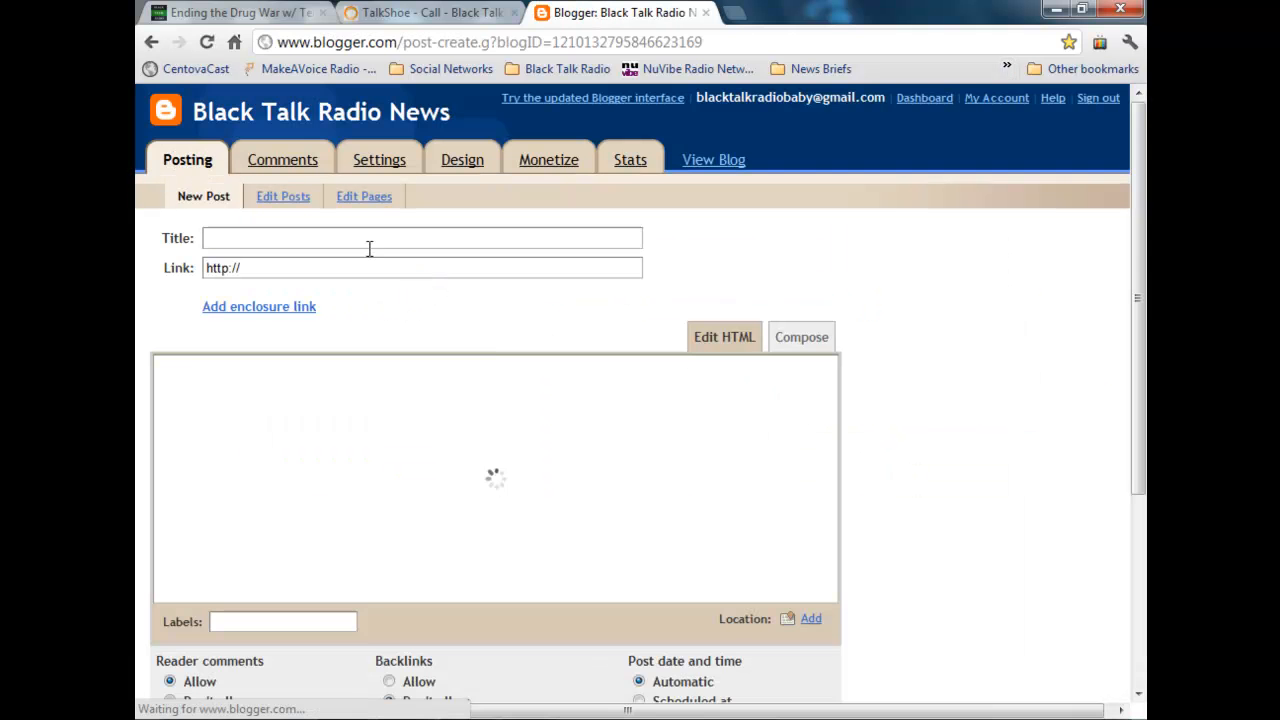
pyautogui.click(294, 200)
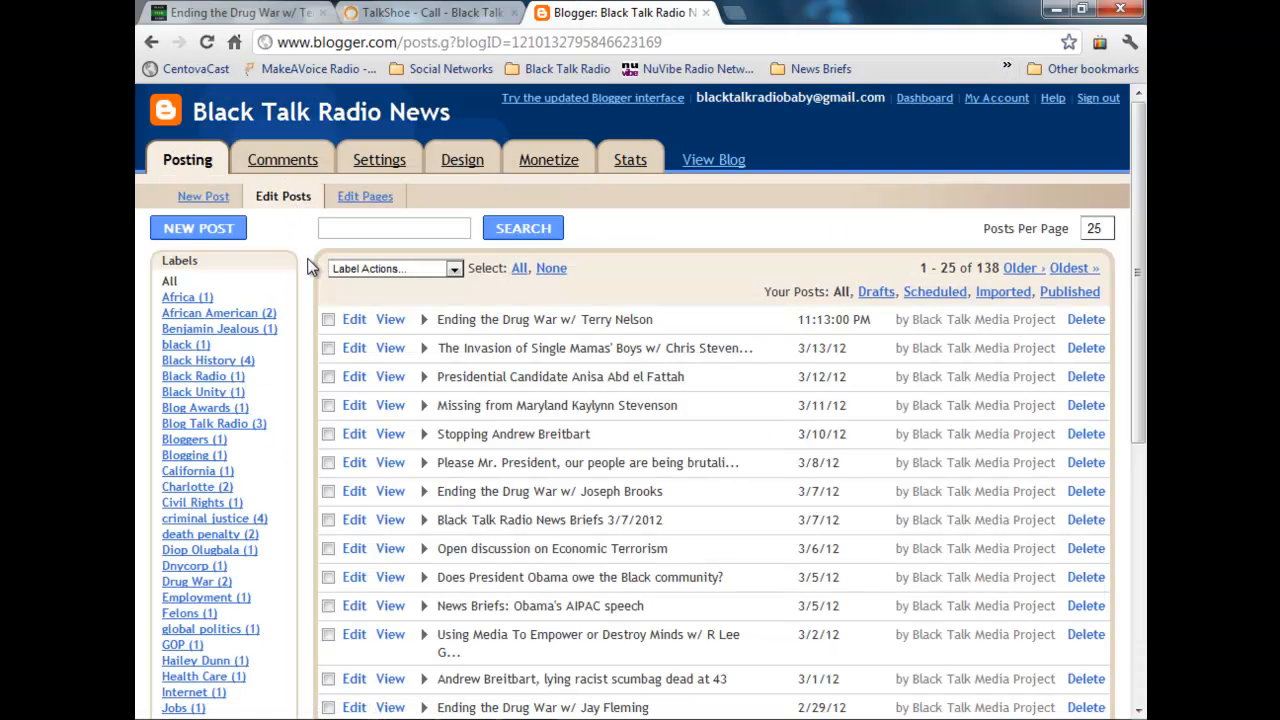
pyautogui.click(352, 320)
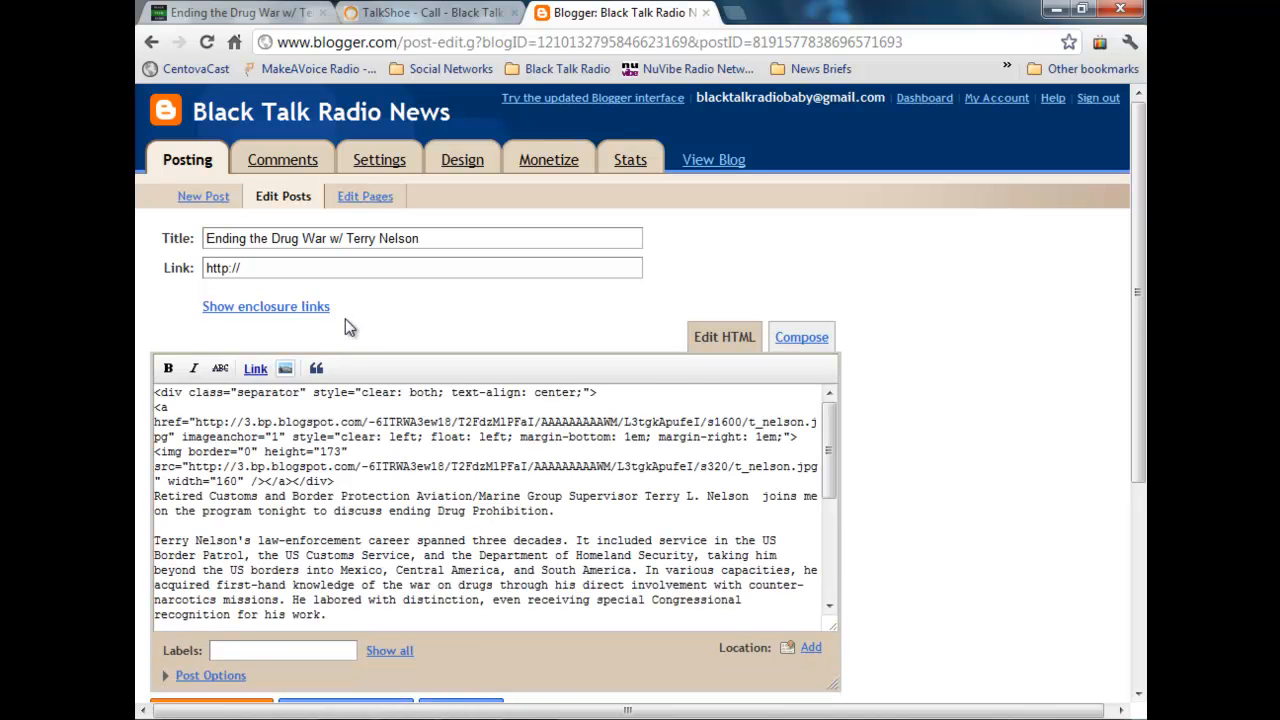
pyautogui.click(288, 308)
pyautogui.click(368, 379)
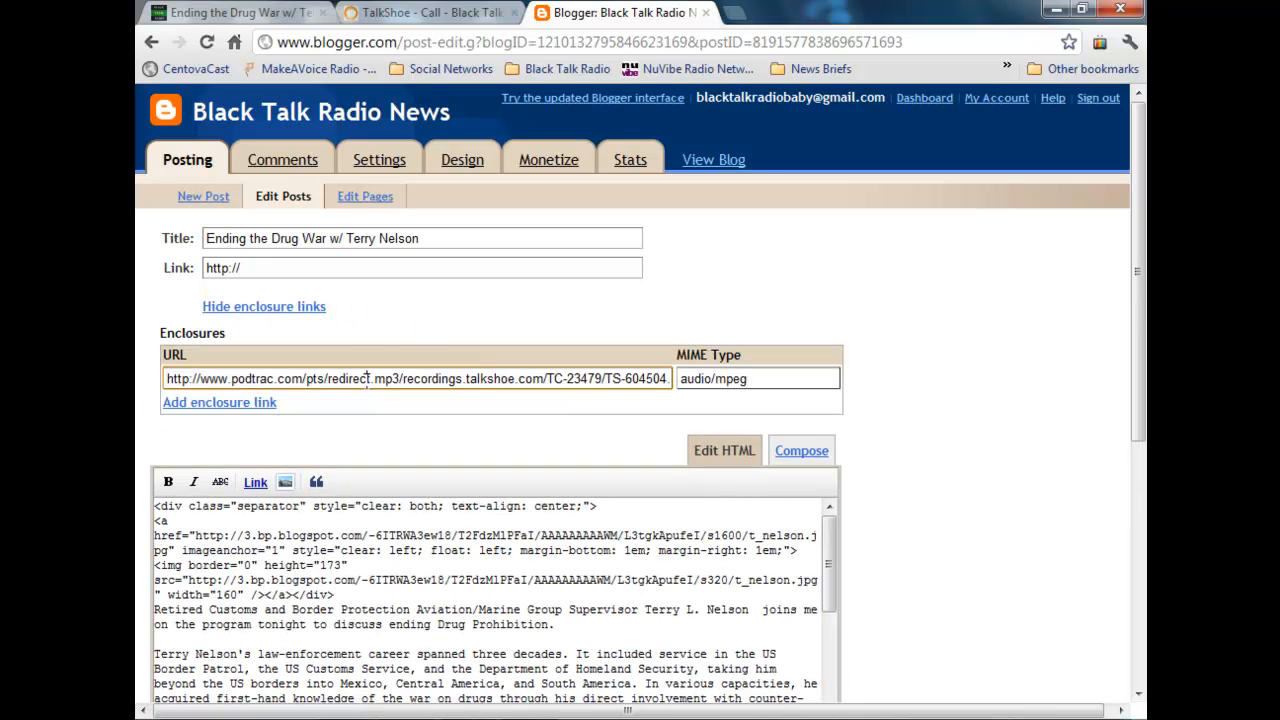
# Step: Open podbean.com/podcast-blog-embeddable-mp3-flash-player in a new tab
pyautogui.click(733, 13)
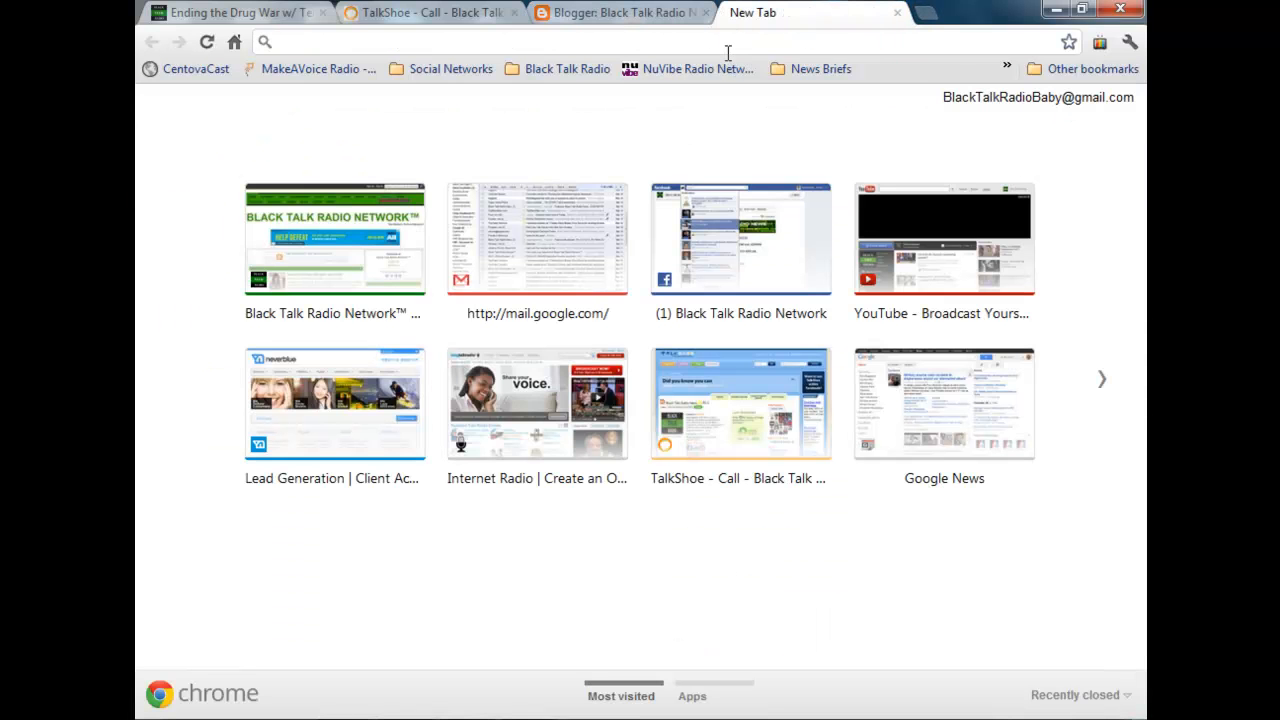
pyautogui.write('podbe')
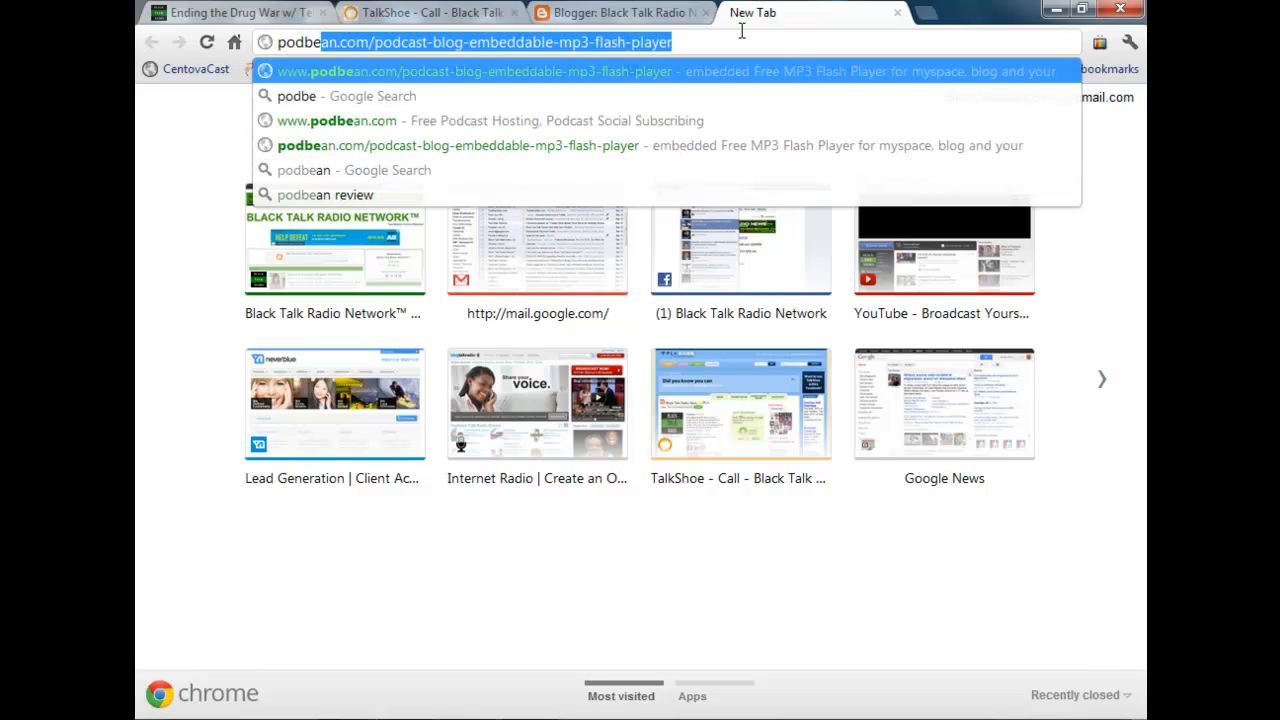
pyautogui.press('Return')
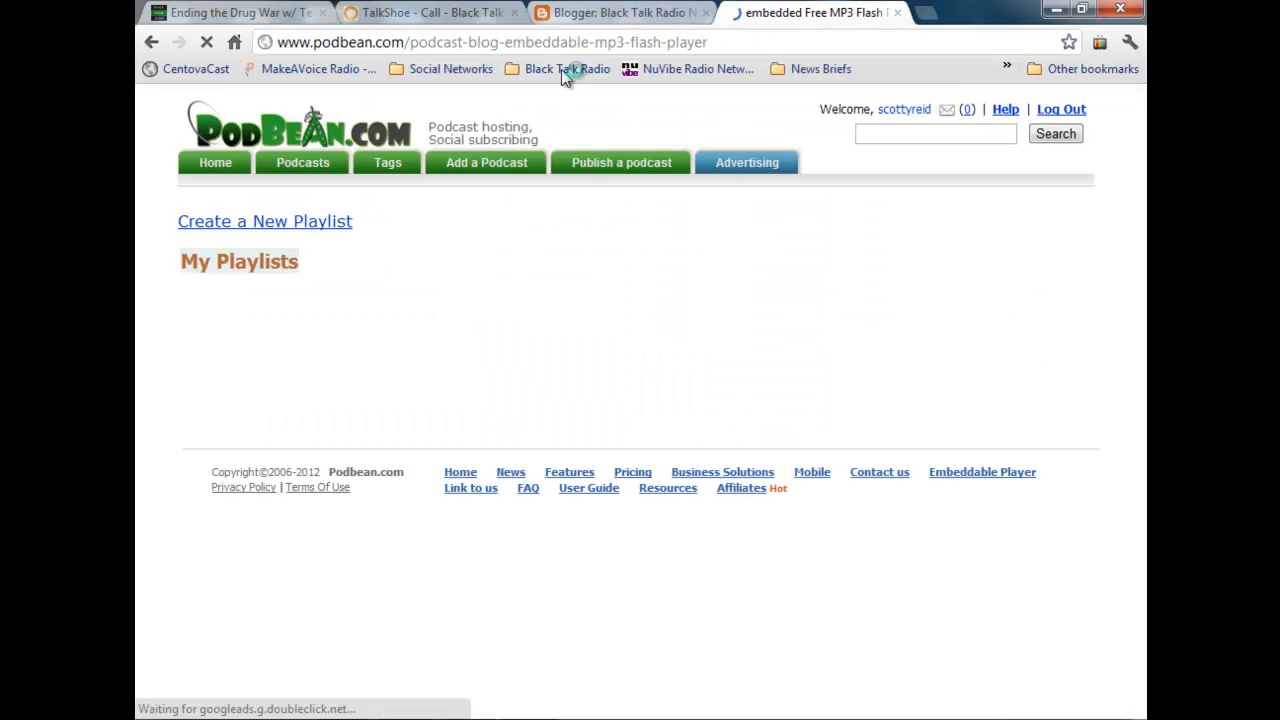
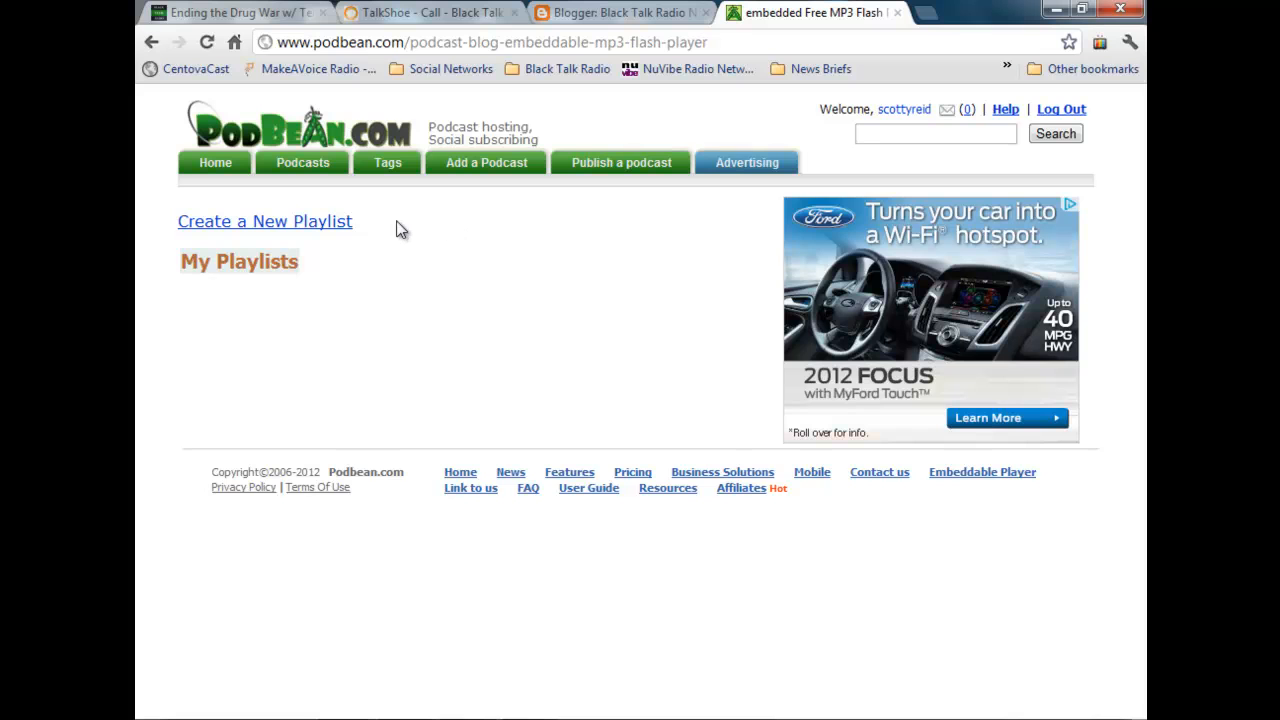
# Step: Create a new Podbean playlist using the black single-track player design and proceed to the track information
pyautogui.click(335, 226)
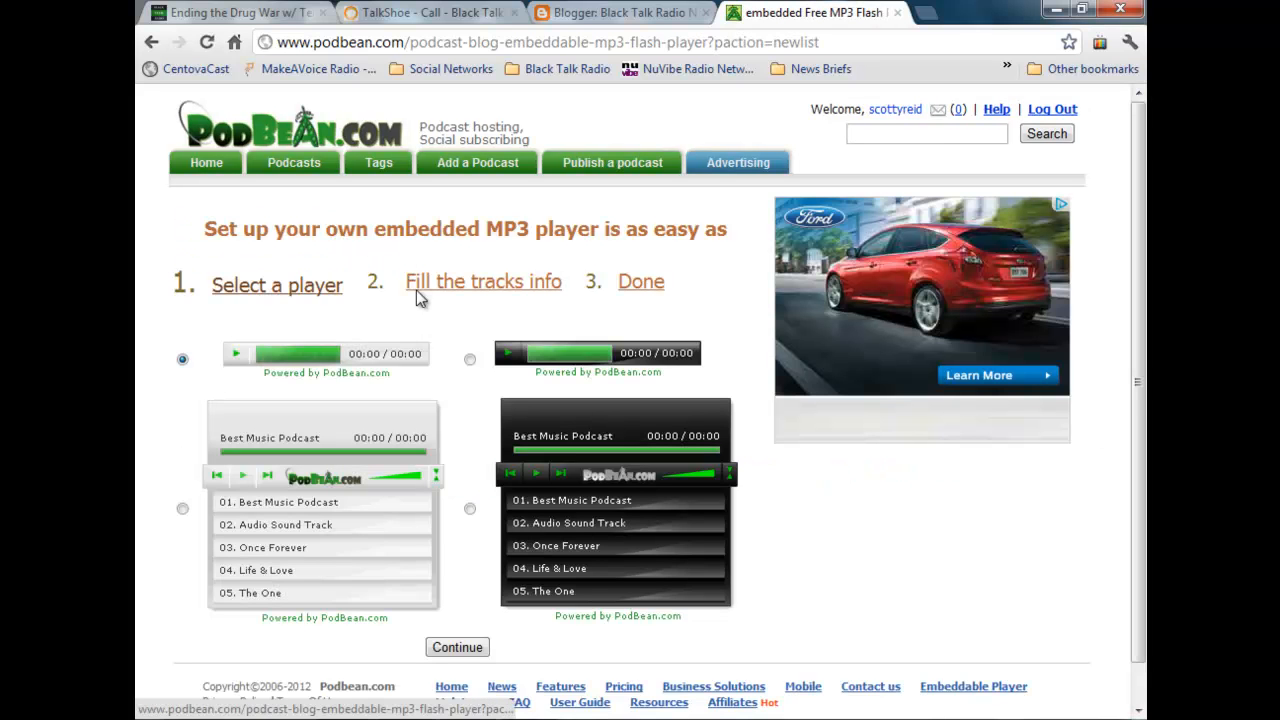
pyautogui.click(470, 359)
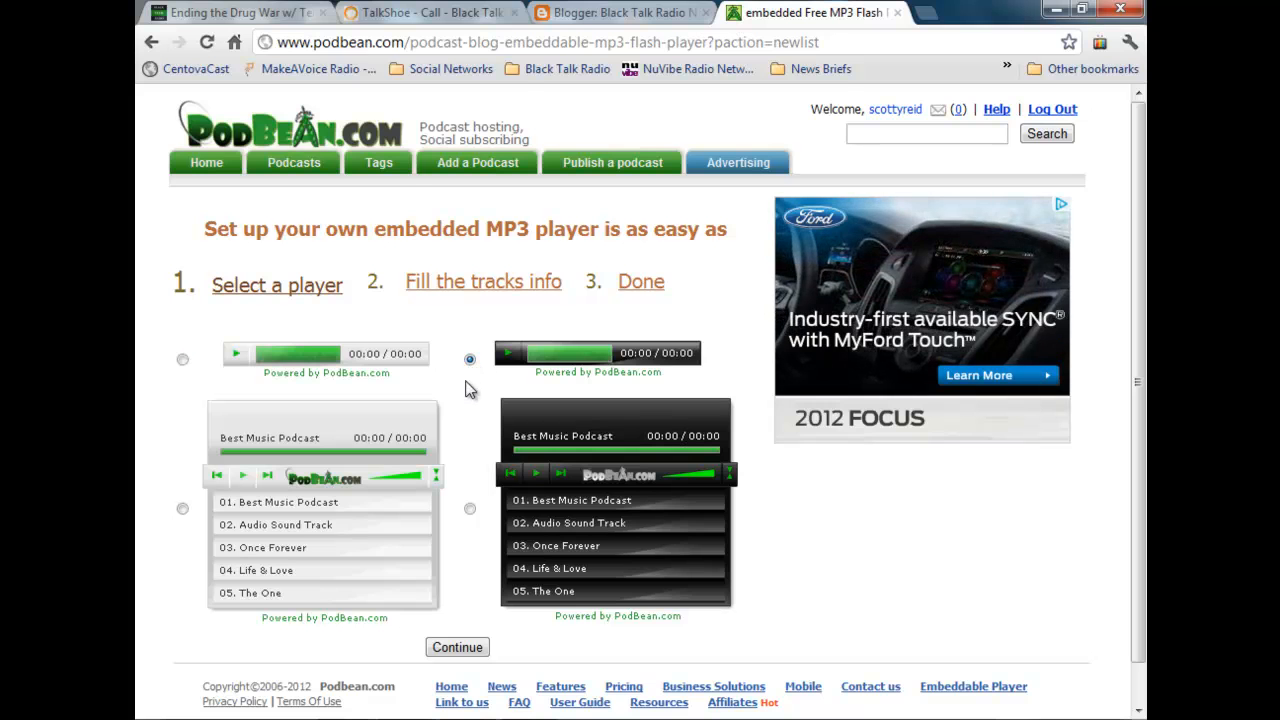
pyautogui.scroll(-1, 476, 421)
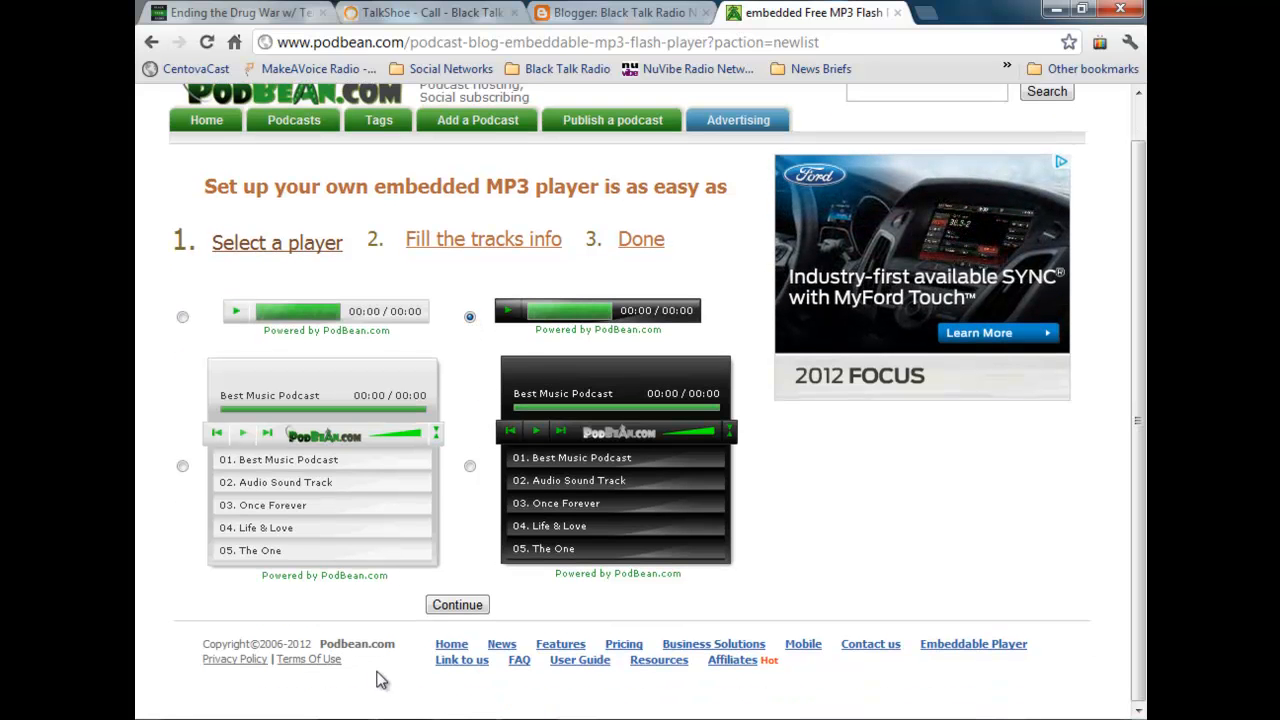
pyautogui.click(455, 605)
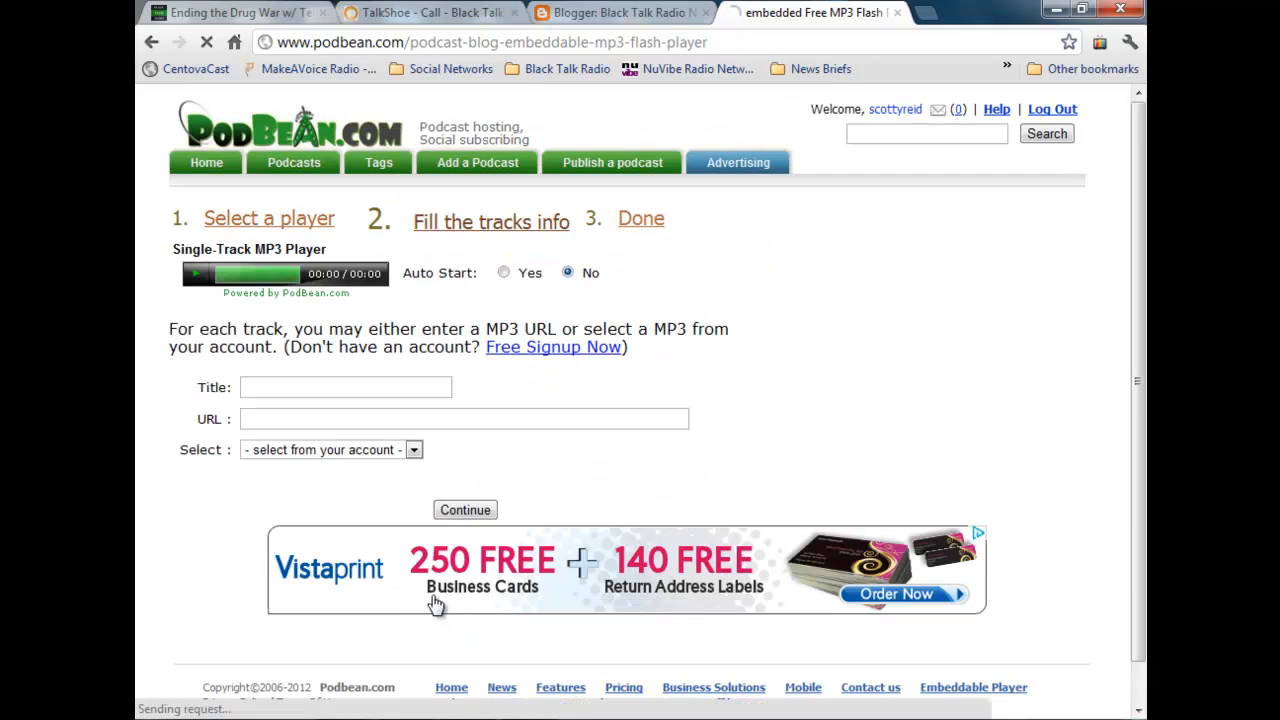
# Step: Copy the Ending the Drug War post's title from Blogger into the track's title on Podbean
pyautogui.click(374, 388)
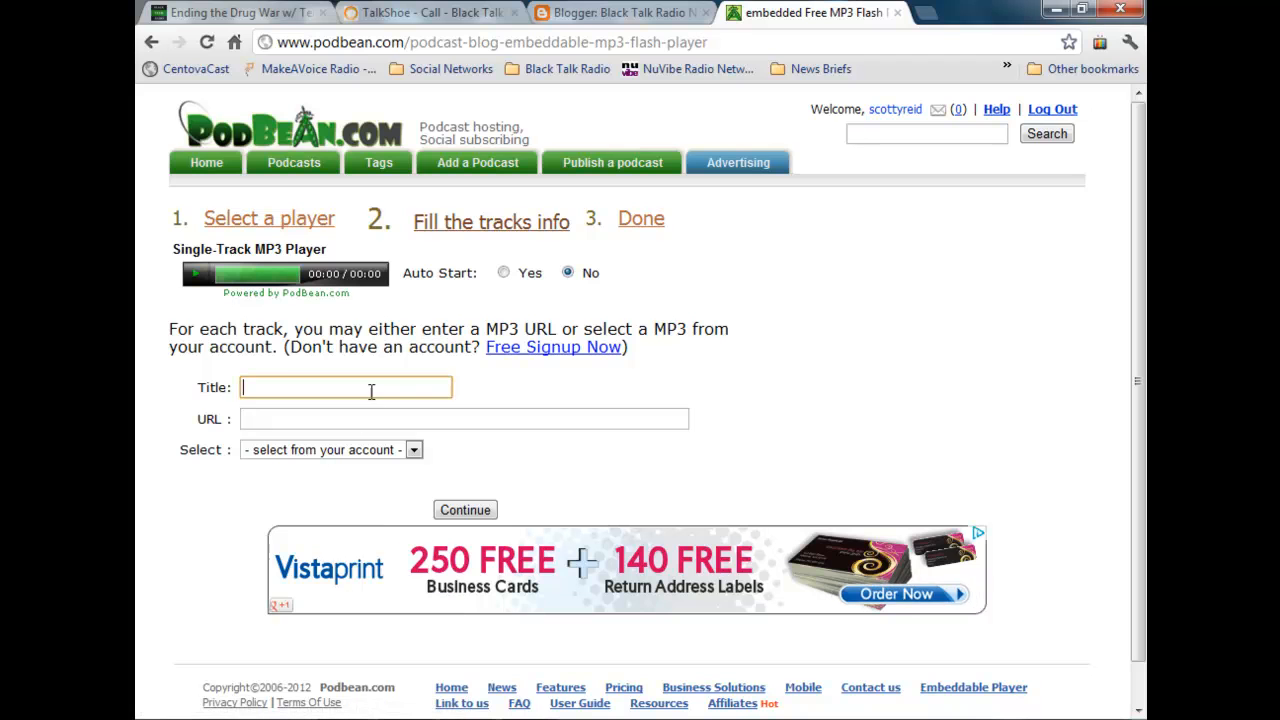
pyautogui.click(588, 13)
pyautogui.moveTo(468, 239); pyautogui.dragTo(138, 255)
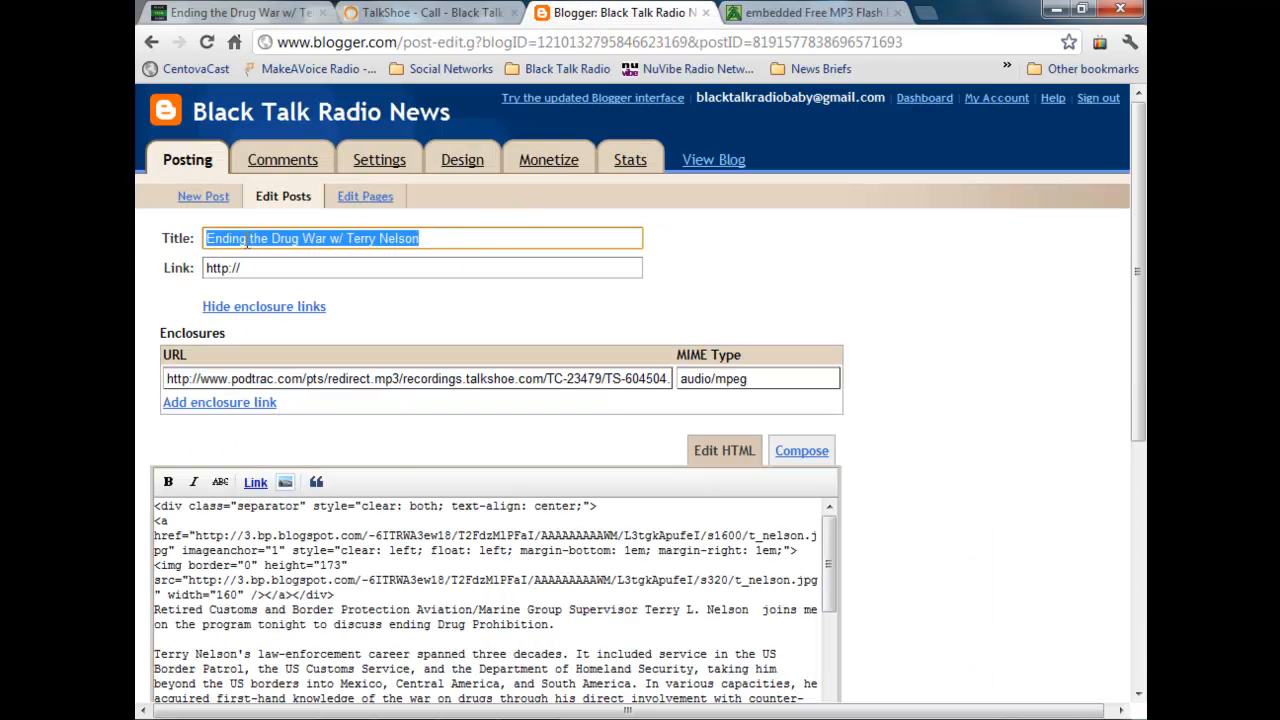
pyautogui.rightClick(251, 241)
pyautogui.click(350, 326)
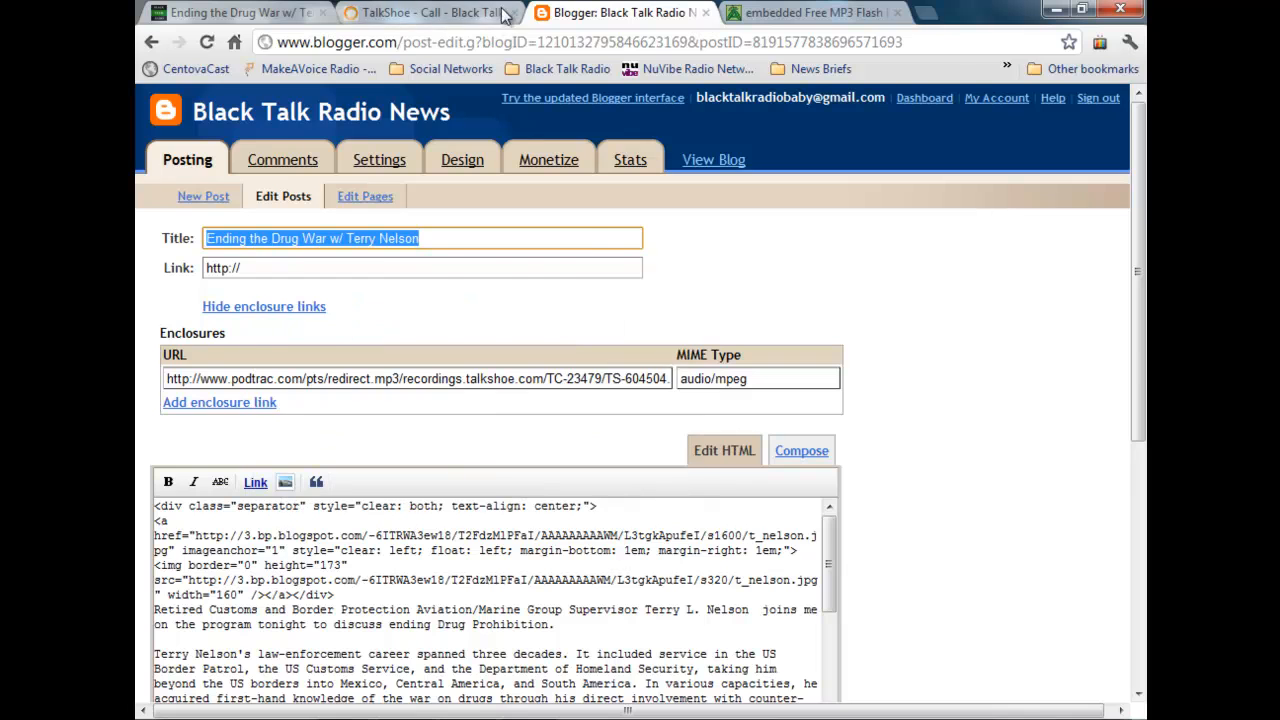
pyautogui.click(828, 14)
pyautogui.rightClick(282, 386)
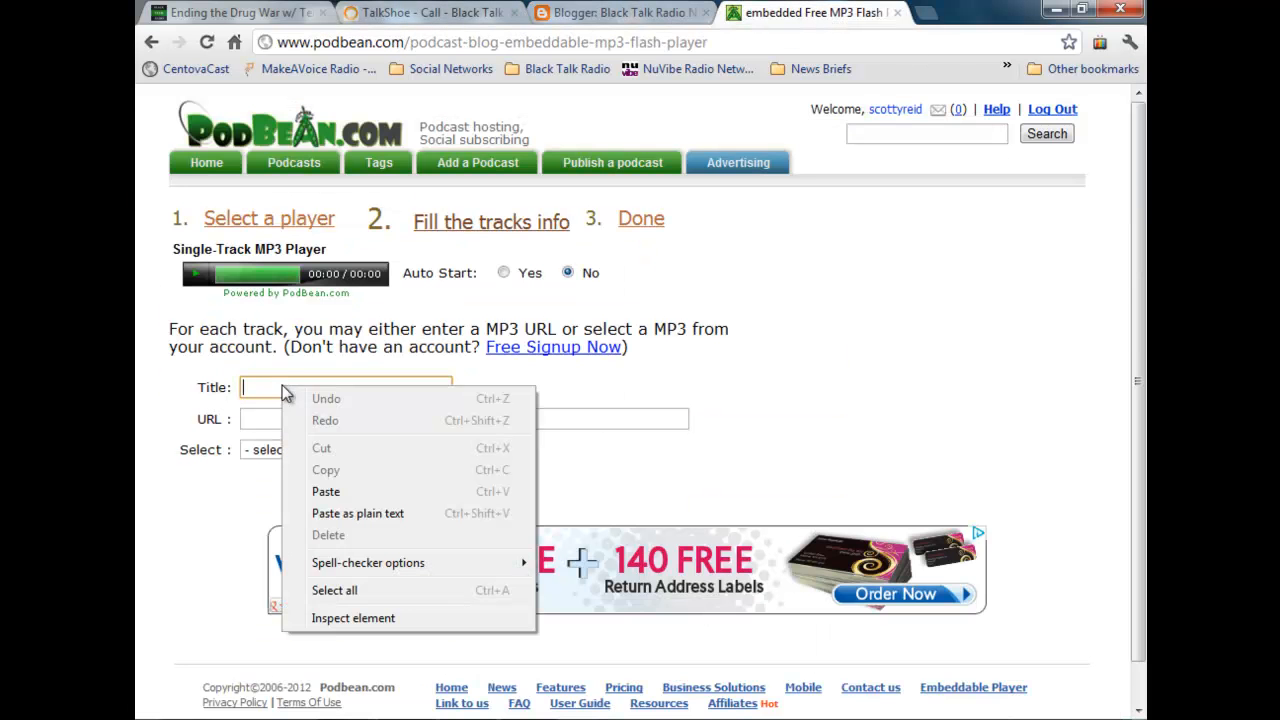
pyautogui.click(414, 490)
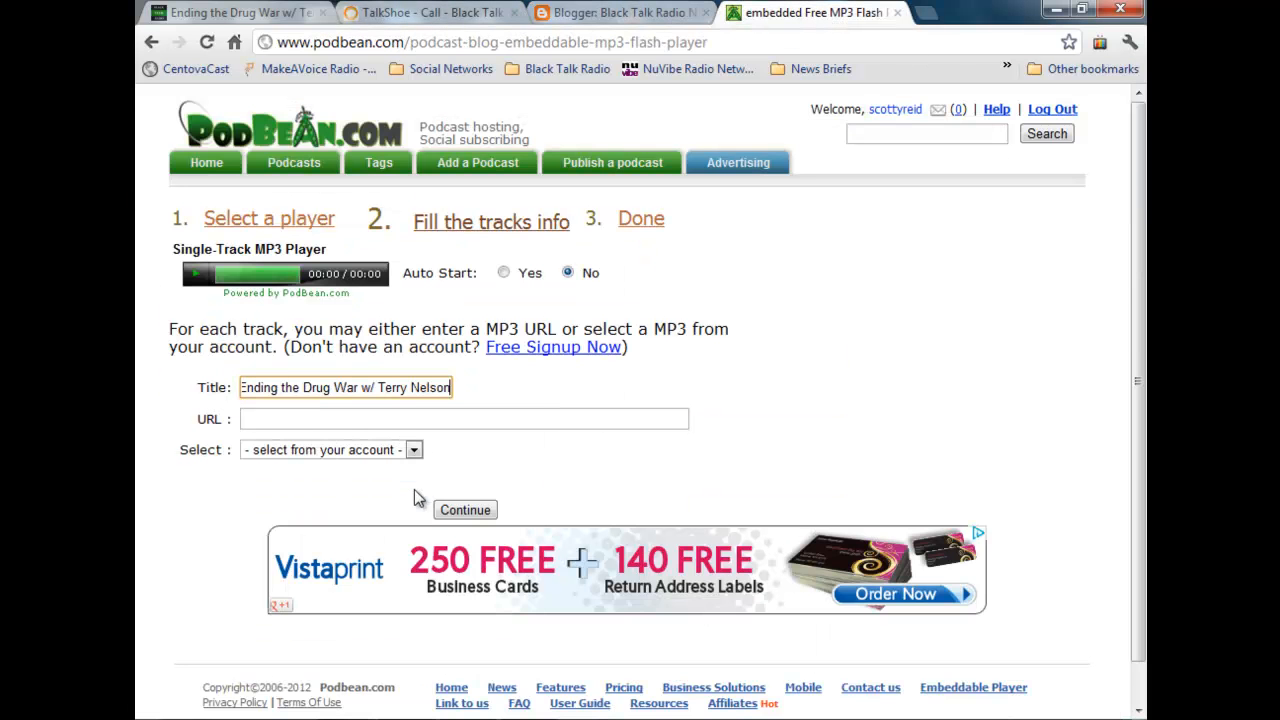
# Step: Copy the post's Podtrac enclosure URL from Blogger into the Podbean track's URL and generate the player
pyautogui.click(424, 418)
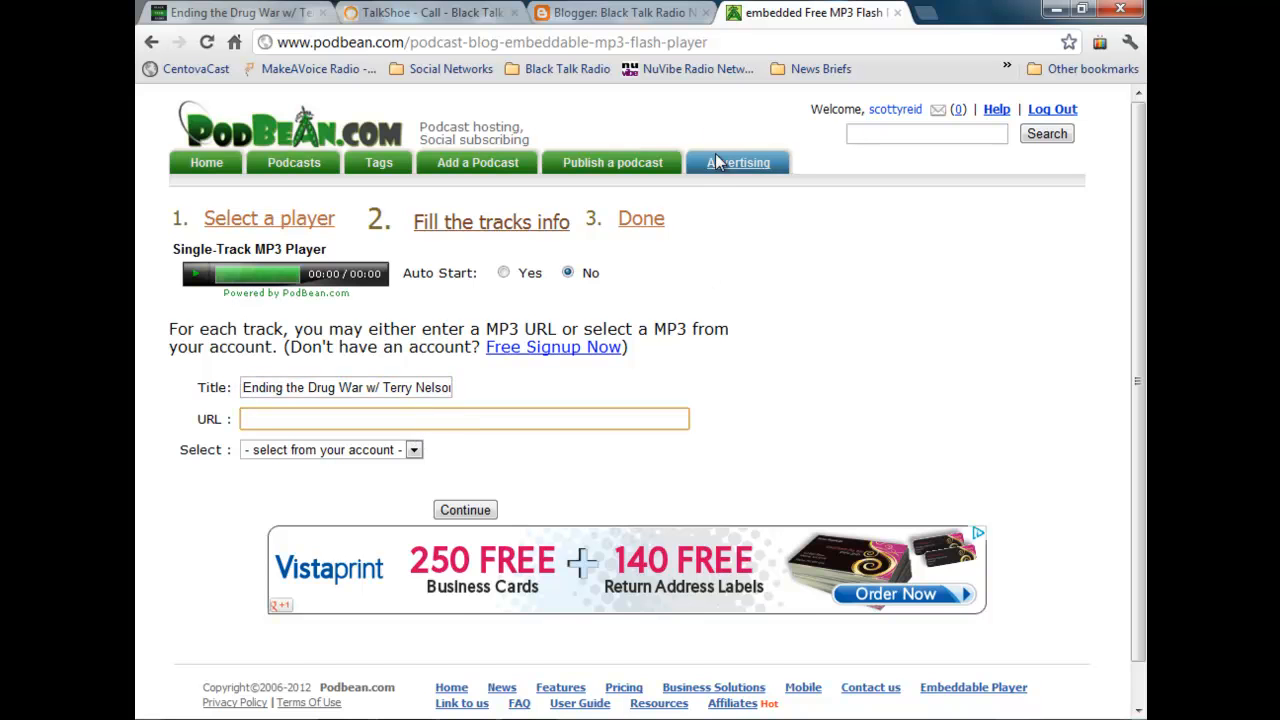
pyautogui.click(634, 21)
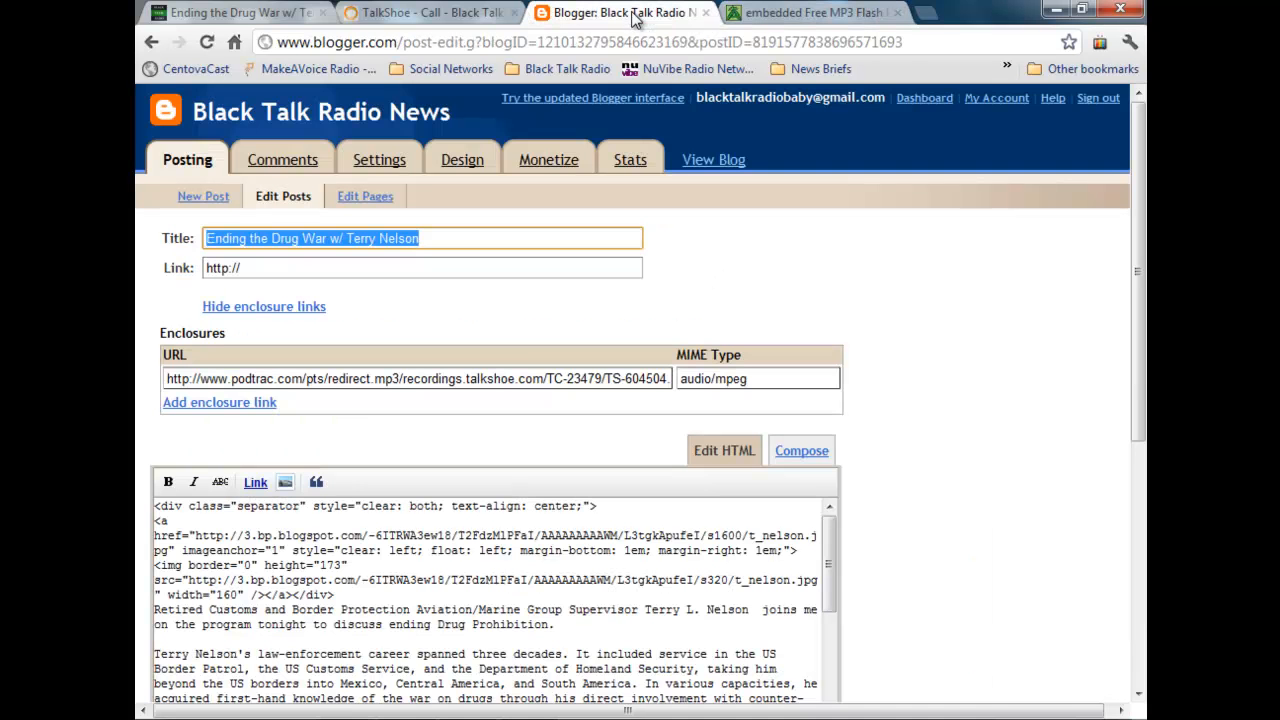
pyautogui.click(488, 384)
pyautogui.rightClick(488, 384)
pyautogui.scroll(-1, 528, 323)
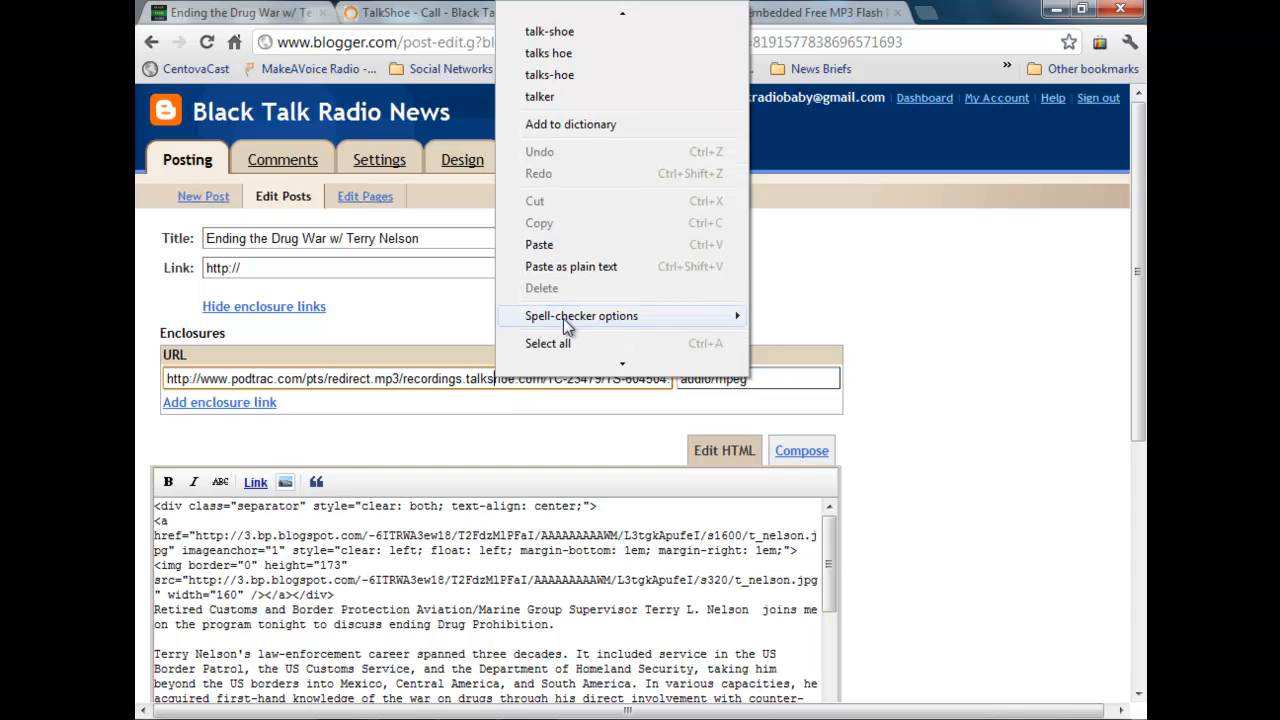
pyautogui.click(563, 344)
pyautogui.rightClick(513, 380)
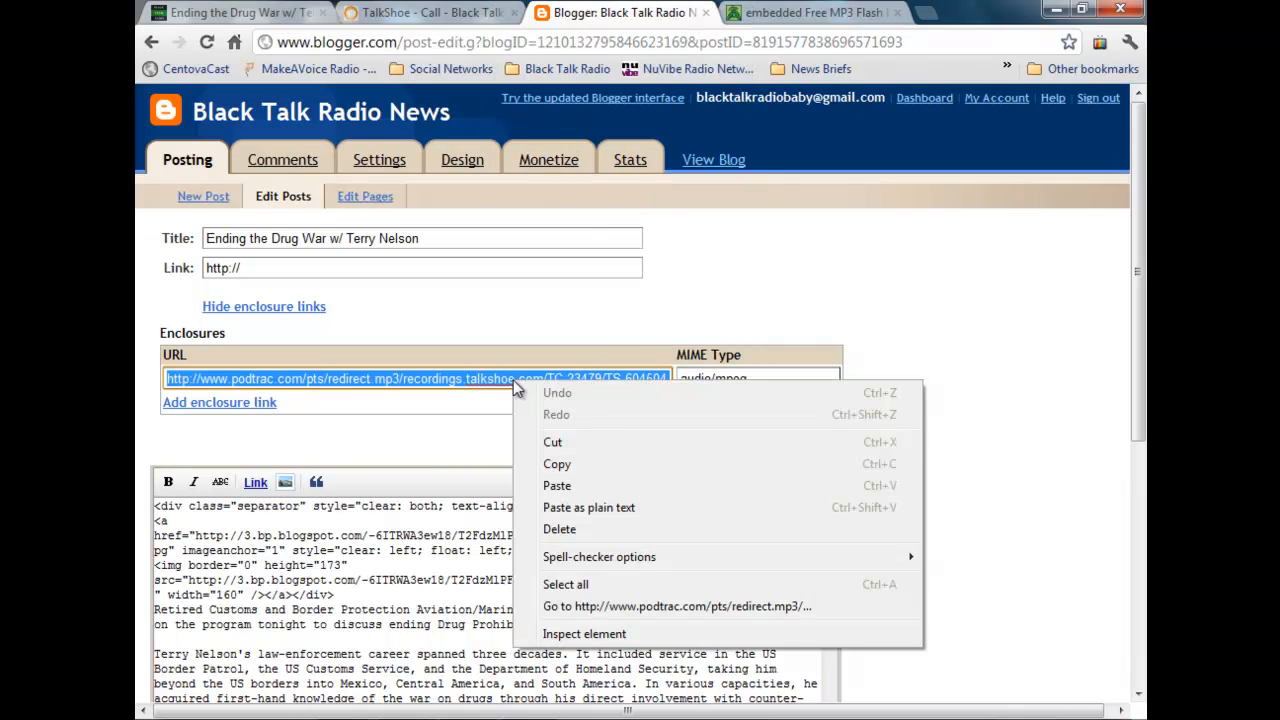
pyautogui.click(576, 463)
pyautogui.click(815, 17)
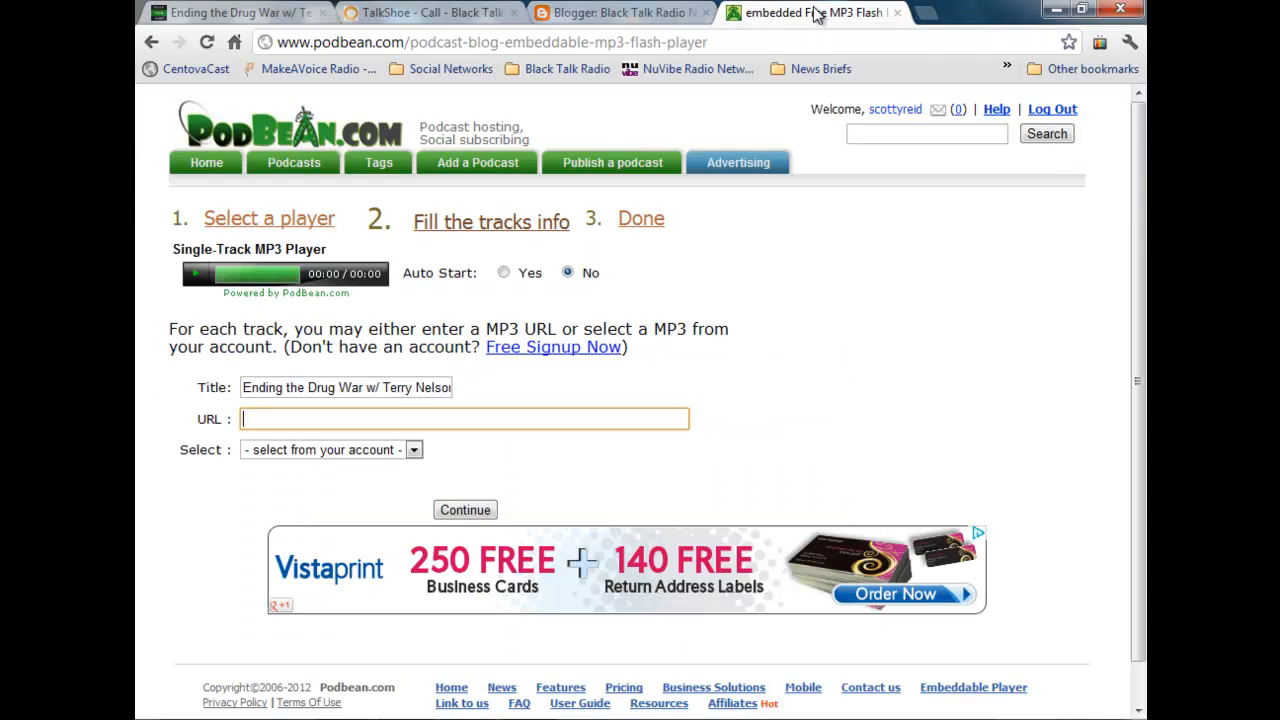
pyautogui.click(471, 420)
pyautogui.rightClick(471, 420)
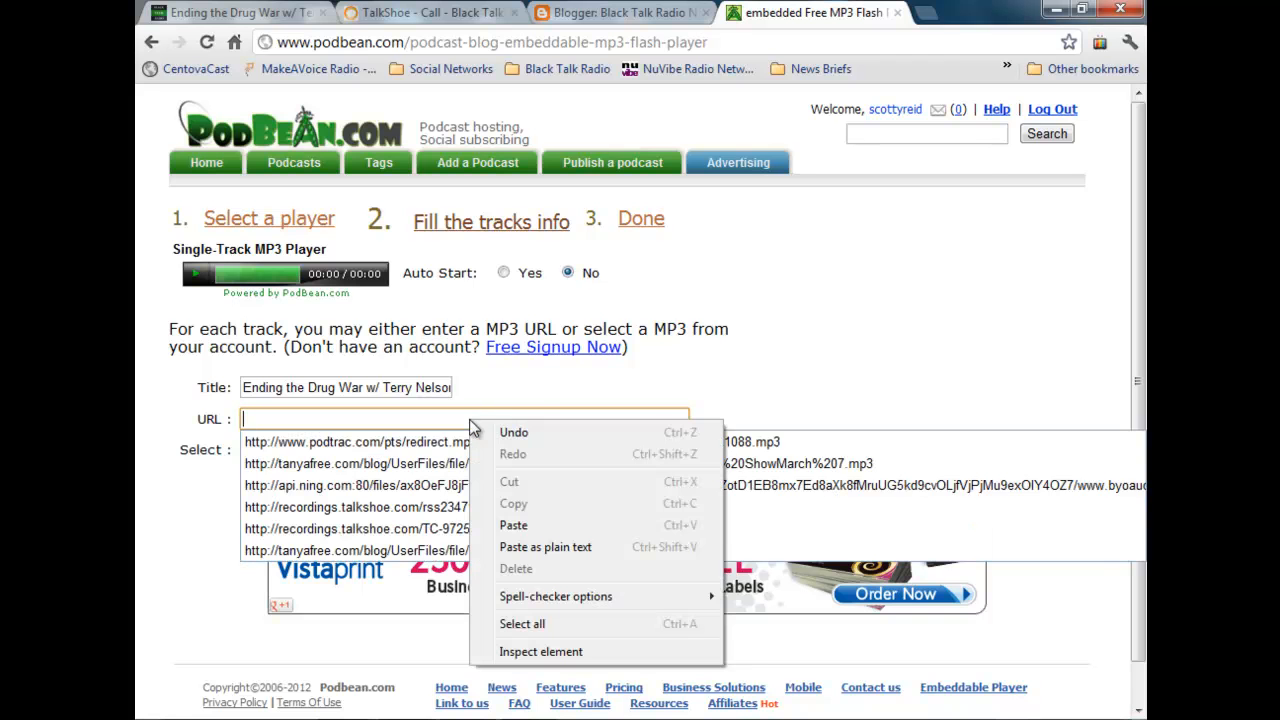
pyautogui.click(556, 528)
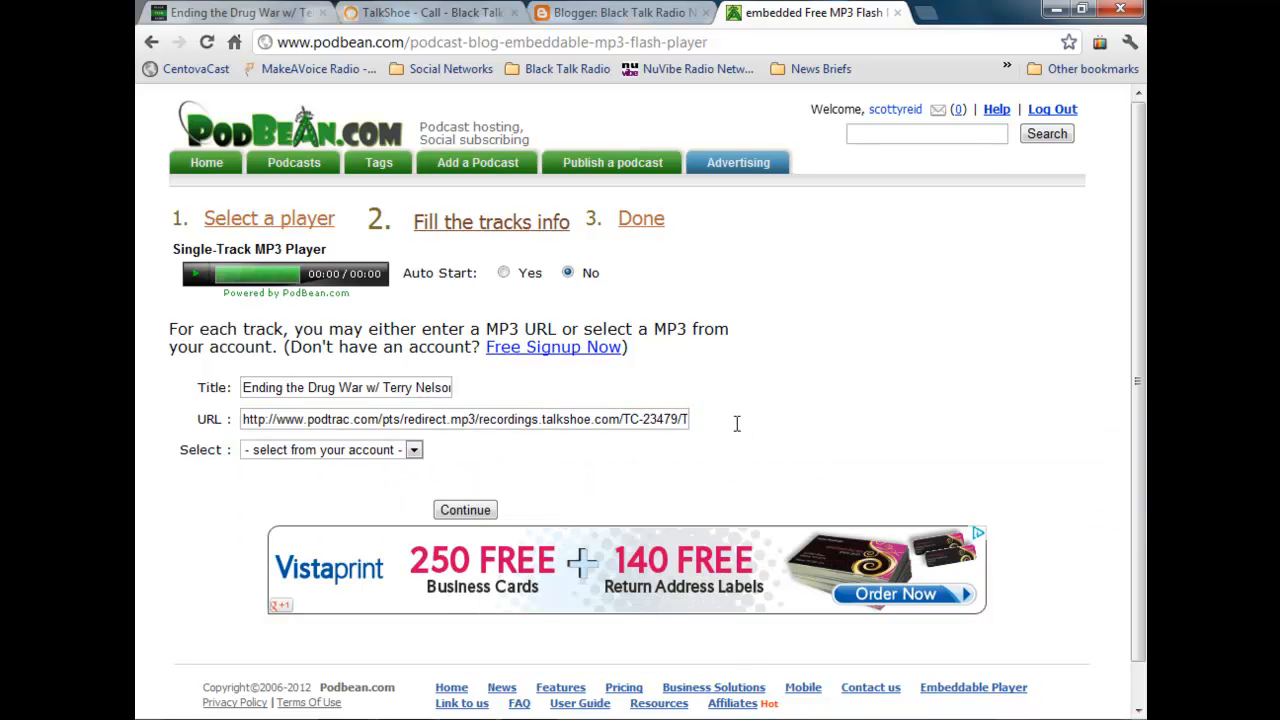
pyautogui.click(467, 510)
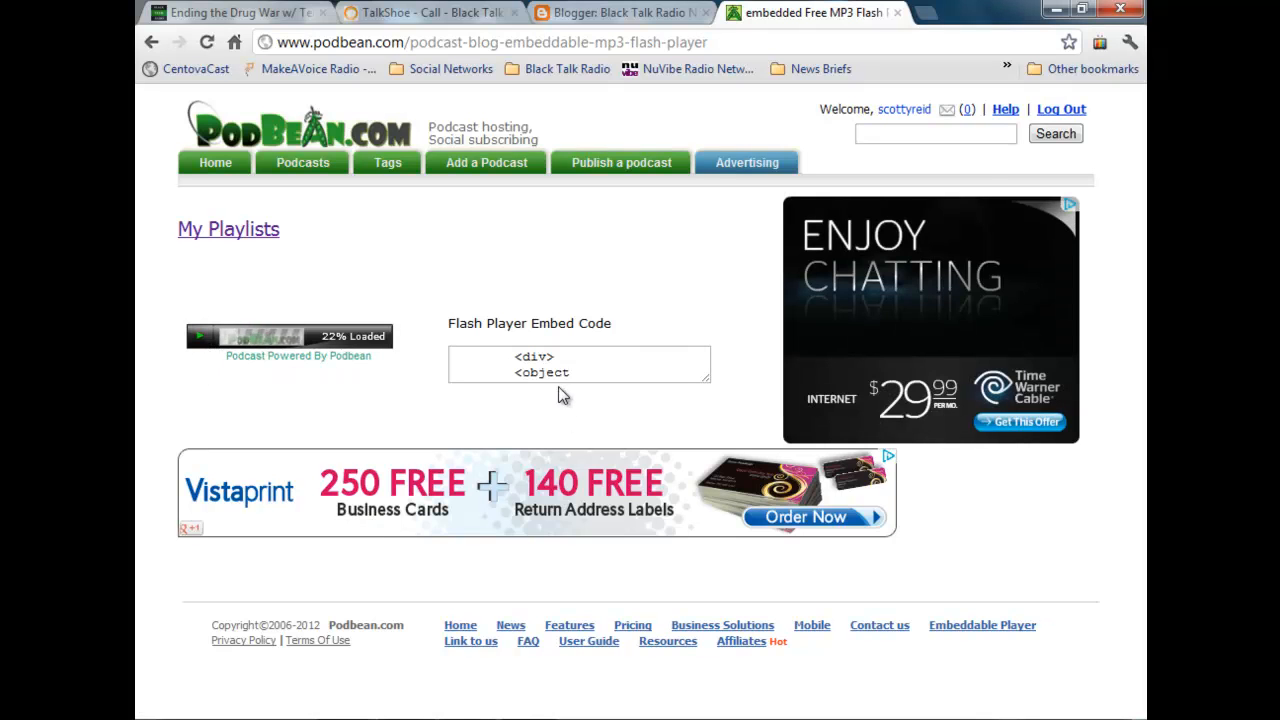
# Step: Copy the full Flash Player Embed Code of the new Podbean player
pyautogui.moveTo(515, 361); pyautogui.dragTo(579, 358)
pyautogui.rightClick(548, 355)
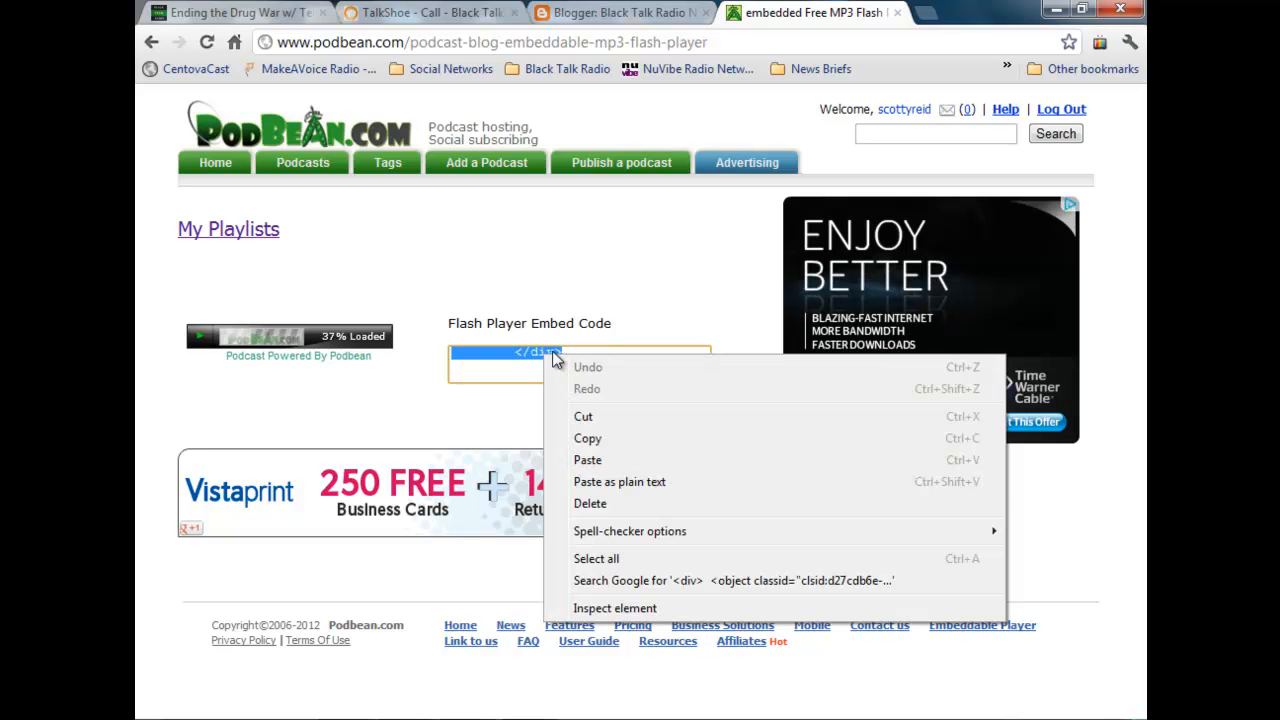
pyautogui.click(631, 447)
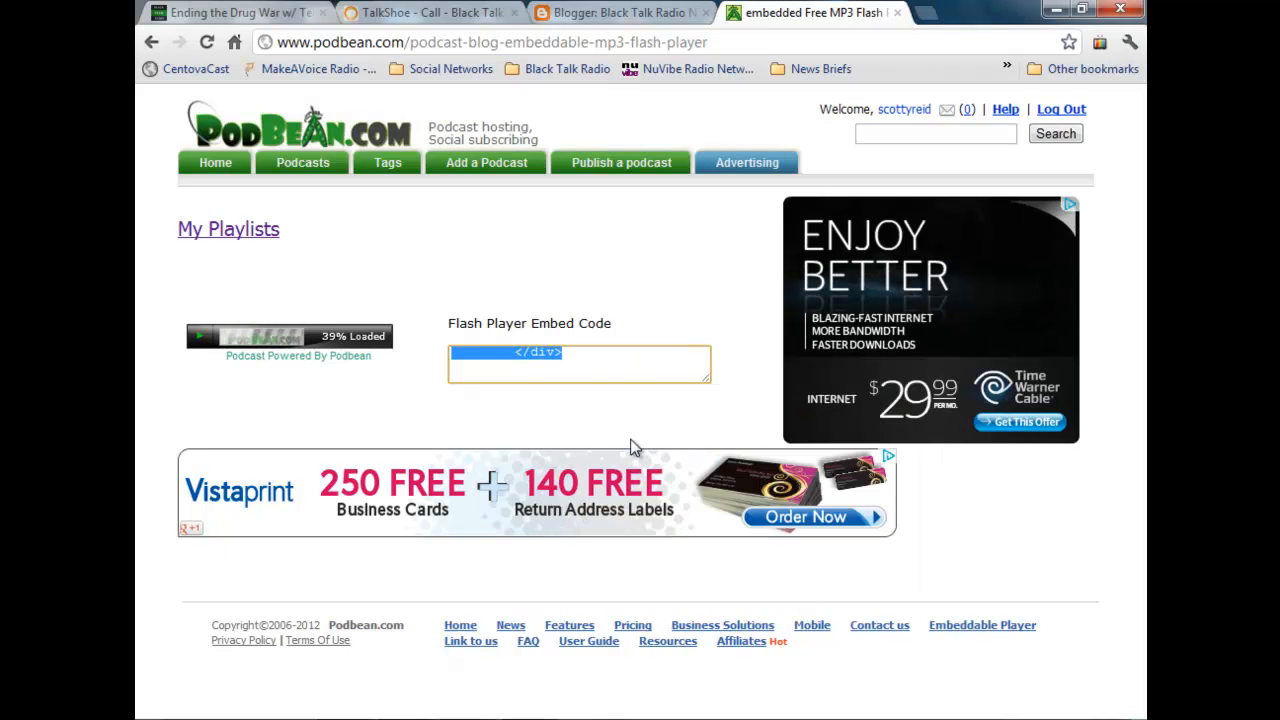
# Step: Switch to the Ending the Drug War event page on Black Talk Radio Network, review its description, and open the event for editing
pyautogui.click(266, 14)
pyautogui.click(657, 397)
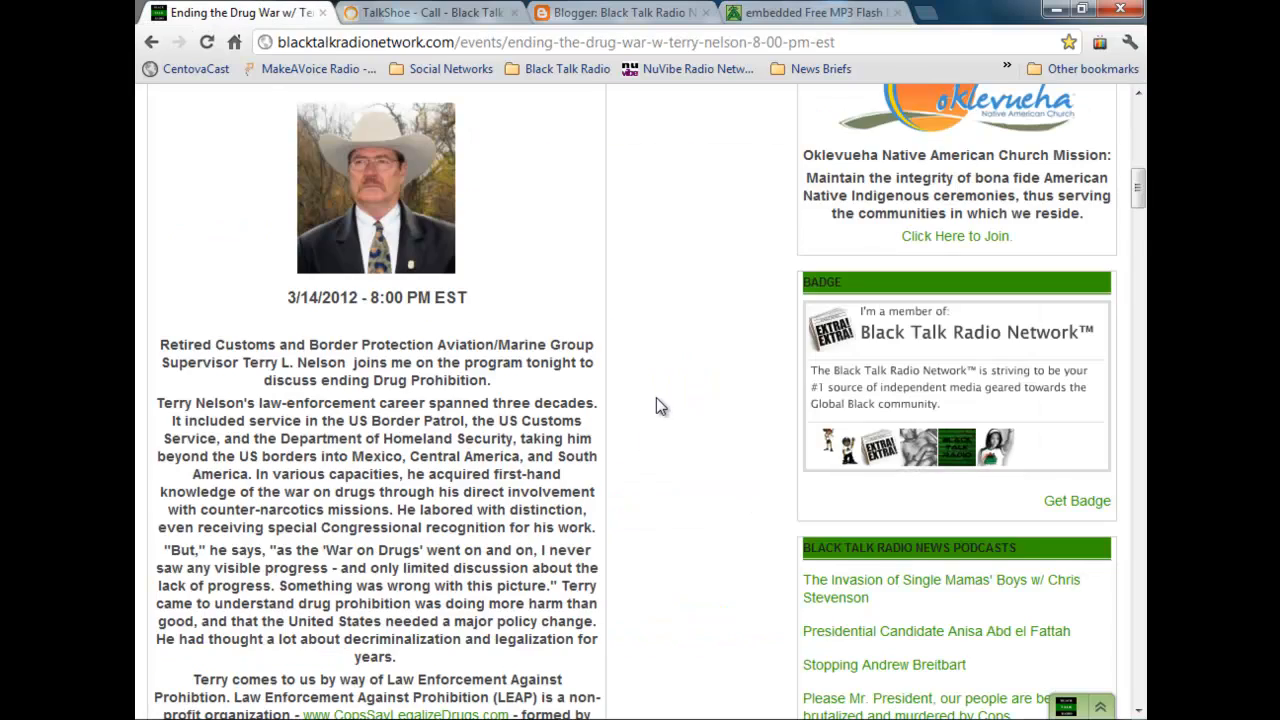
pyautogui.scroll(-5, 654, 398)
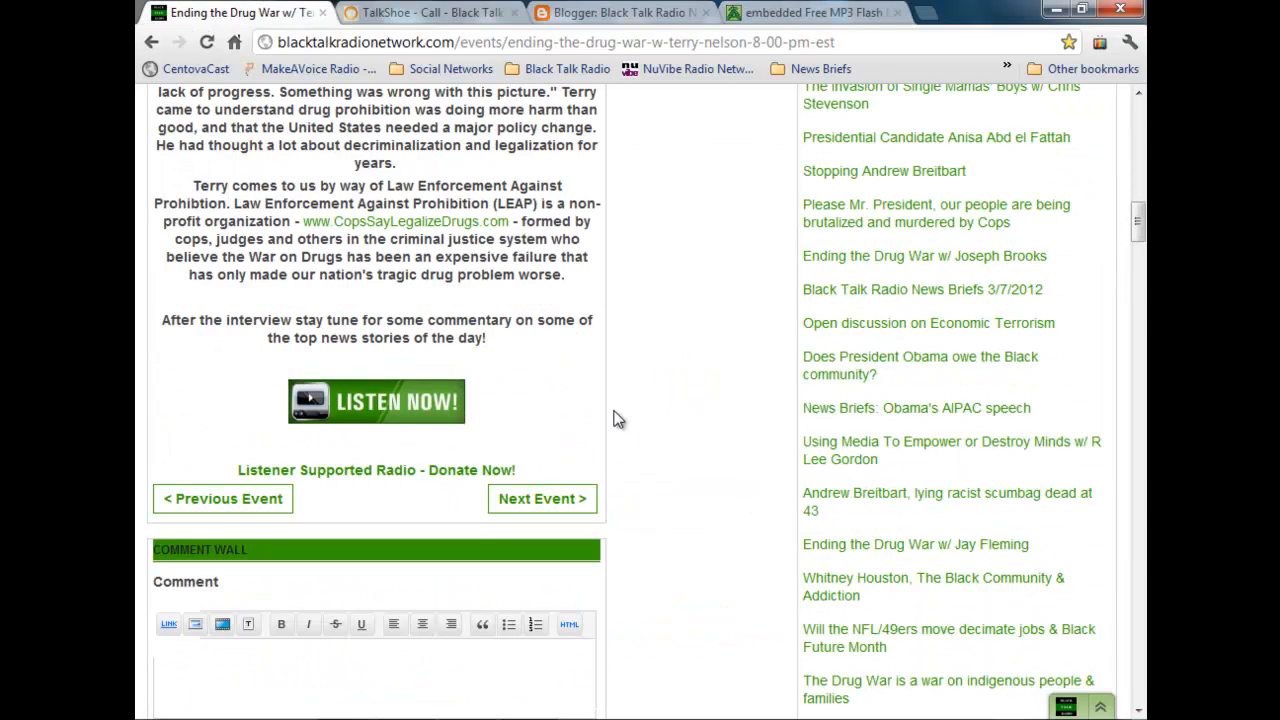
pyautogui.scroll(2, 605, 420)
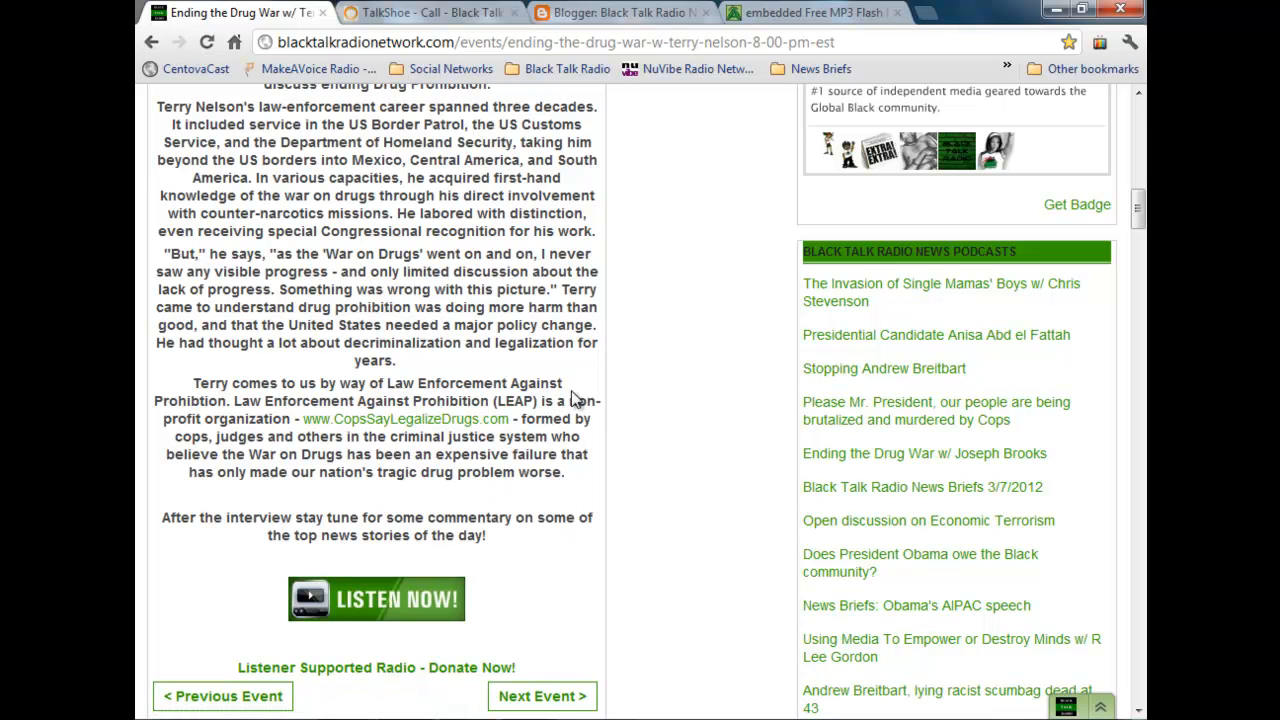
pyautogui.scroll(3, 575, 398)
pyautogui.scroll(2, 575, 398)
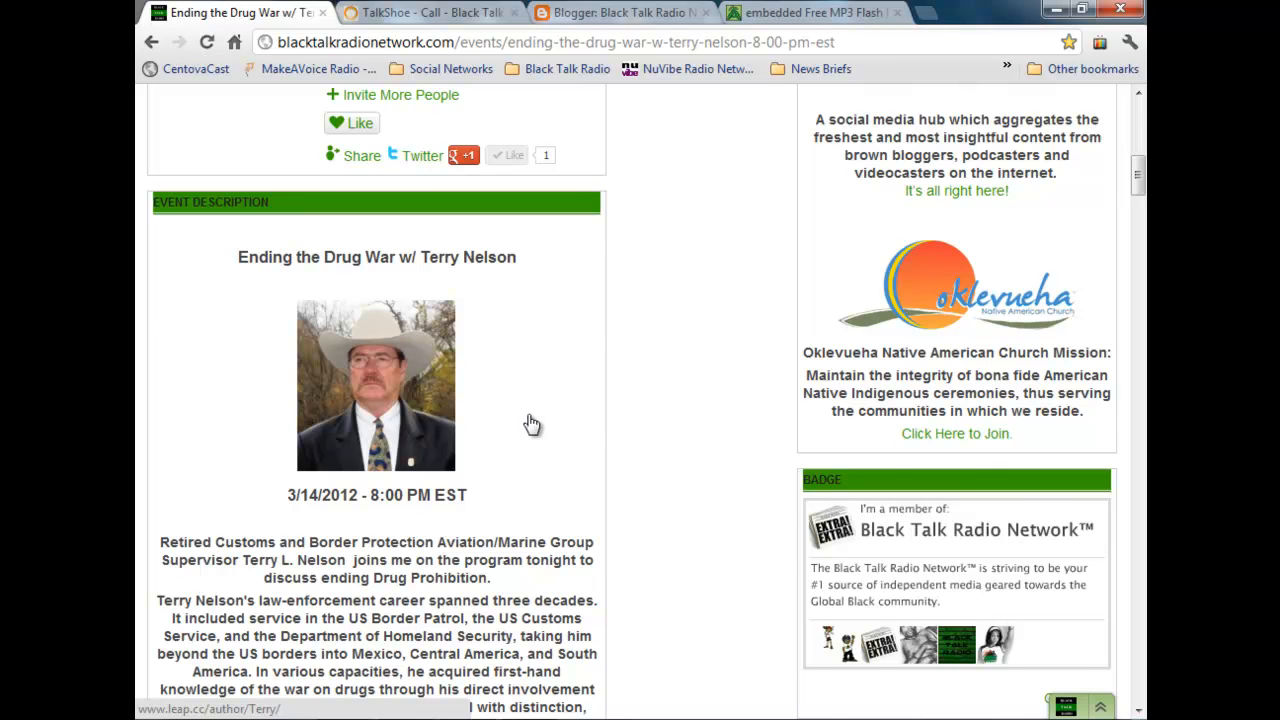
pyautogui.scroll(1, 531, 424)
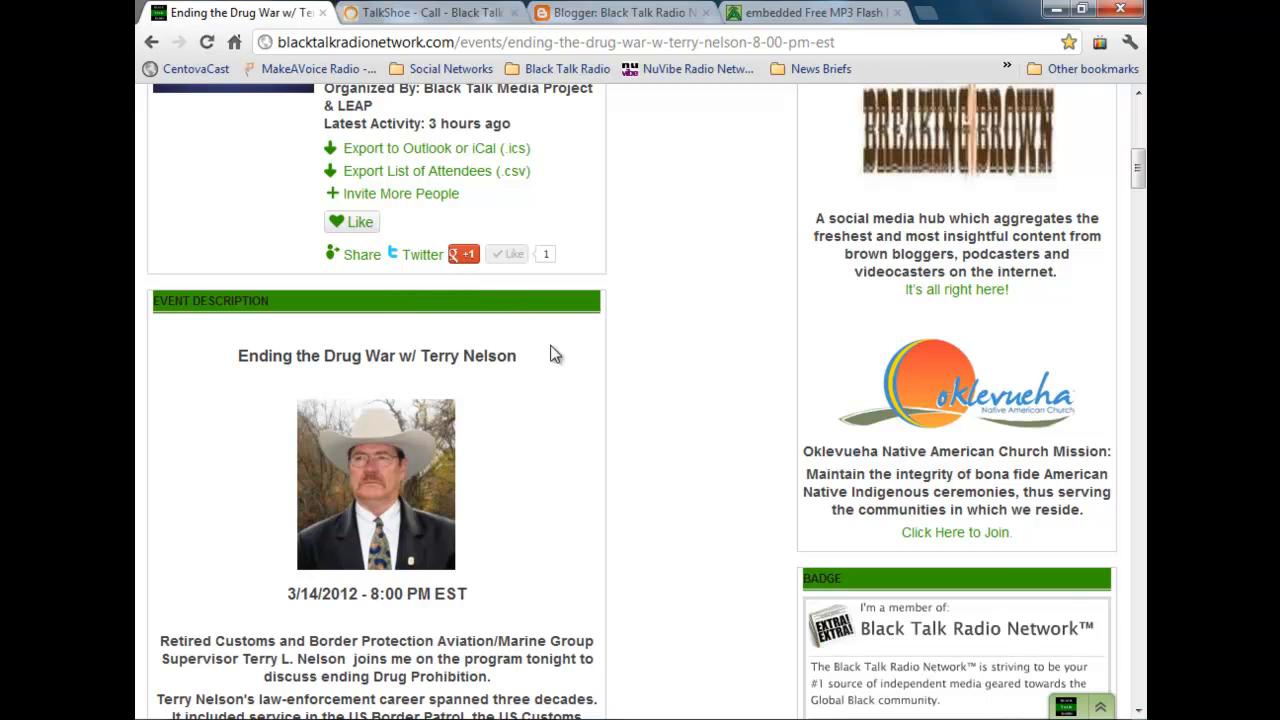
pyautogui.scroll(6, 678, 426)
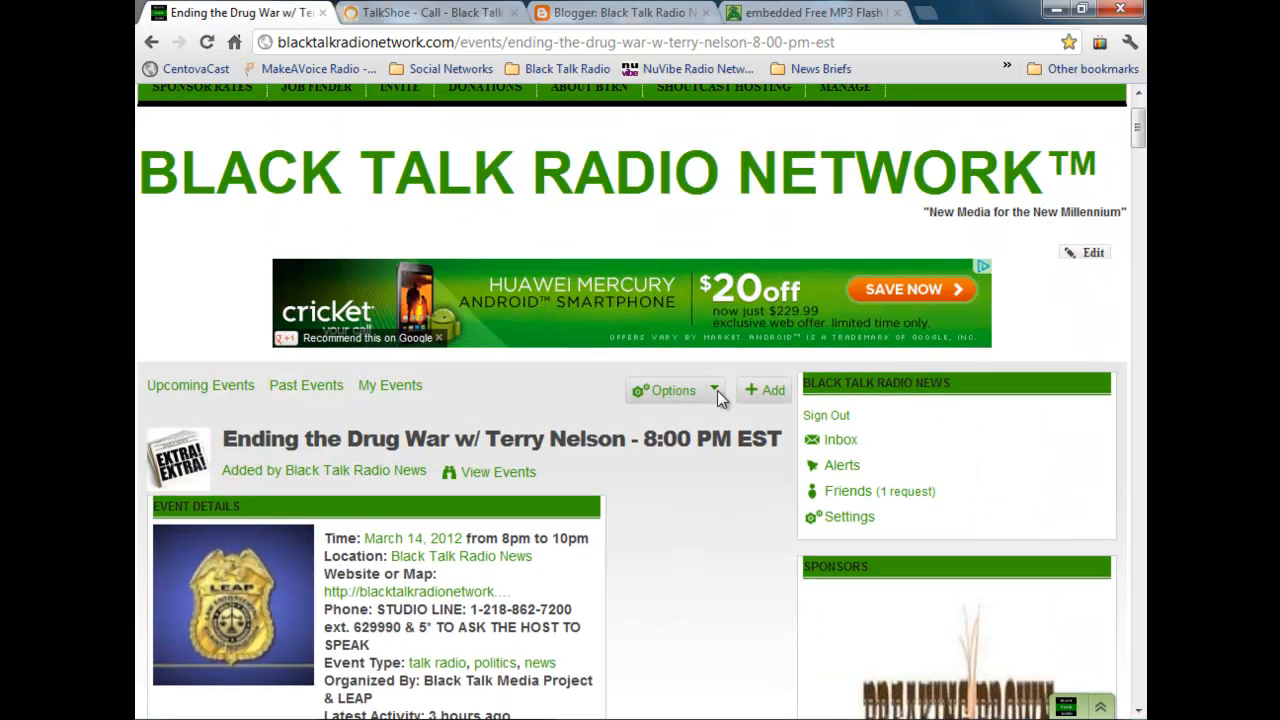
pyautogui.click(714, 390)
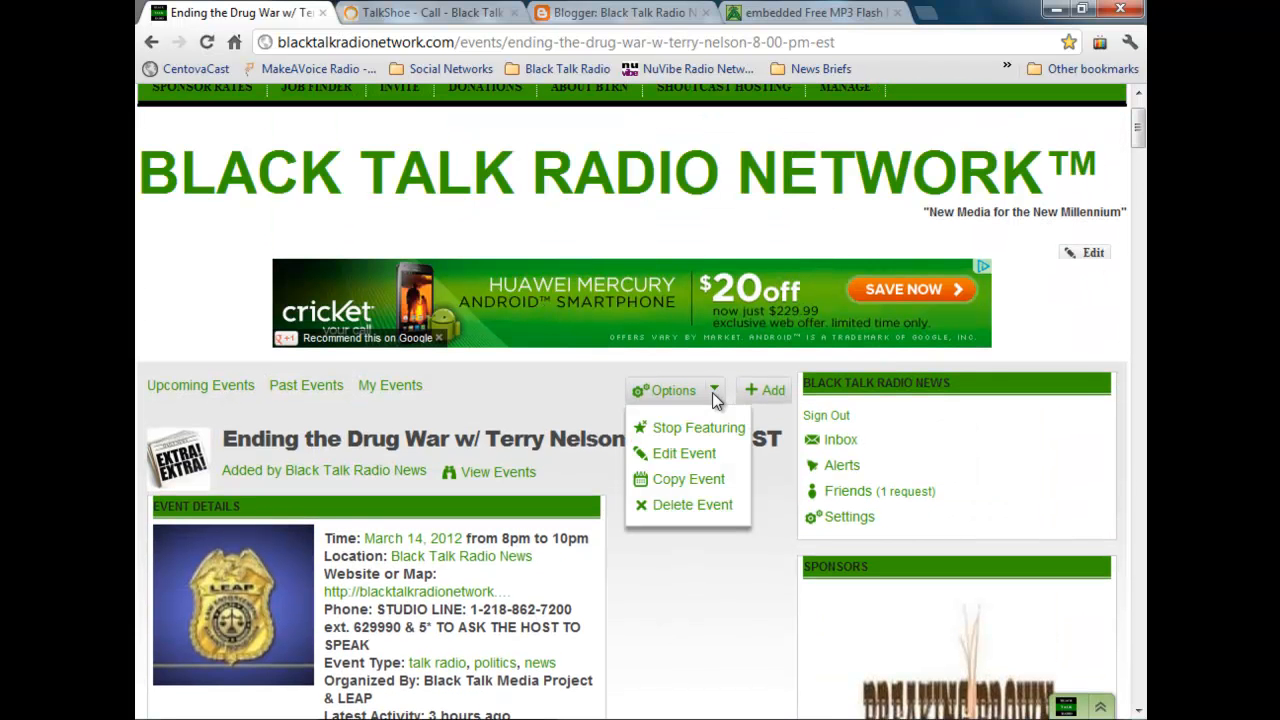
pyautogui.click(697, 458)
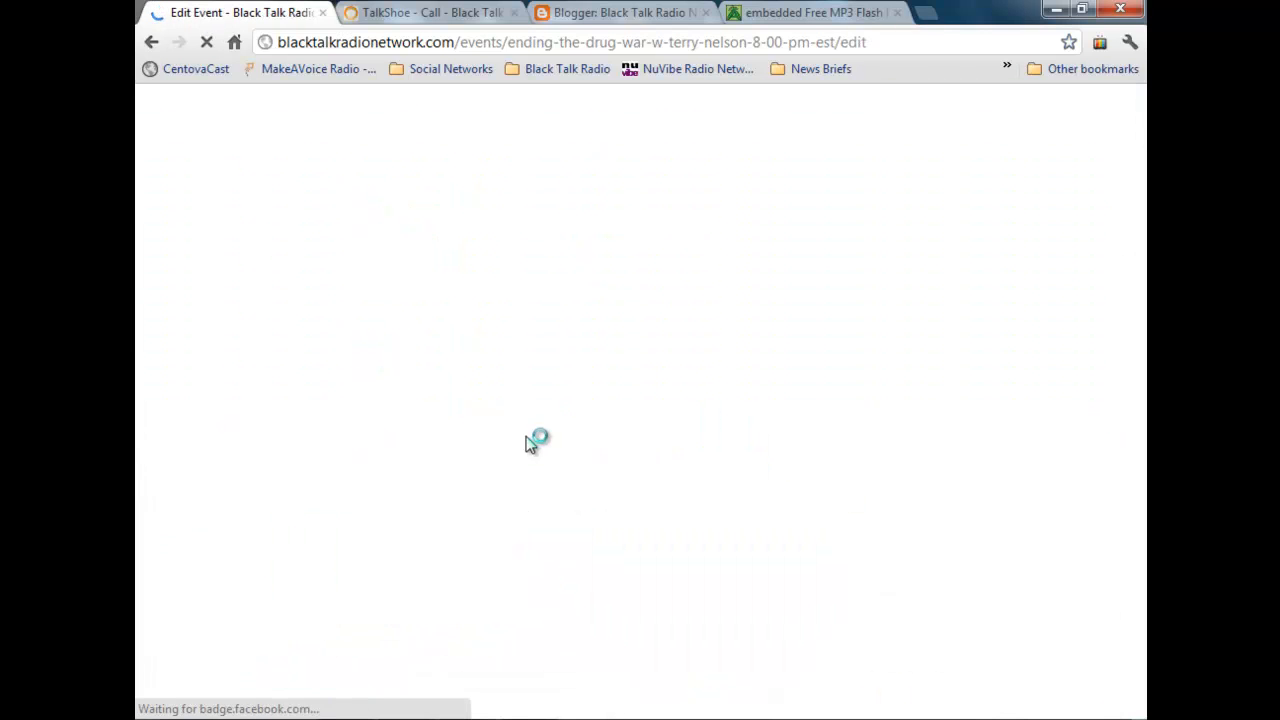
# Step: Delete the LISTEN NOW! image near the end of the event description
pyautogui.scroll(-7, 530, 440)
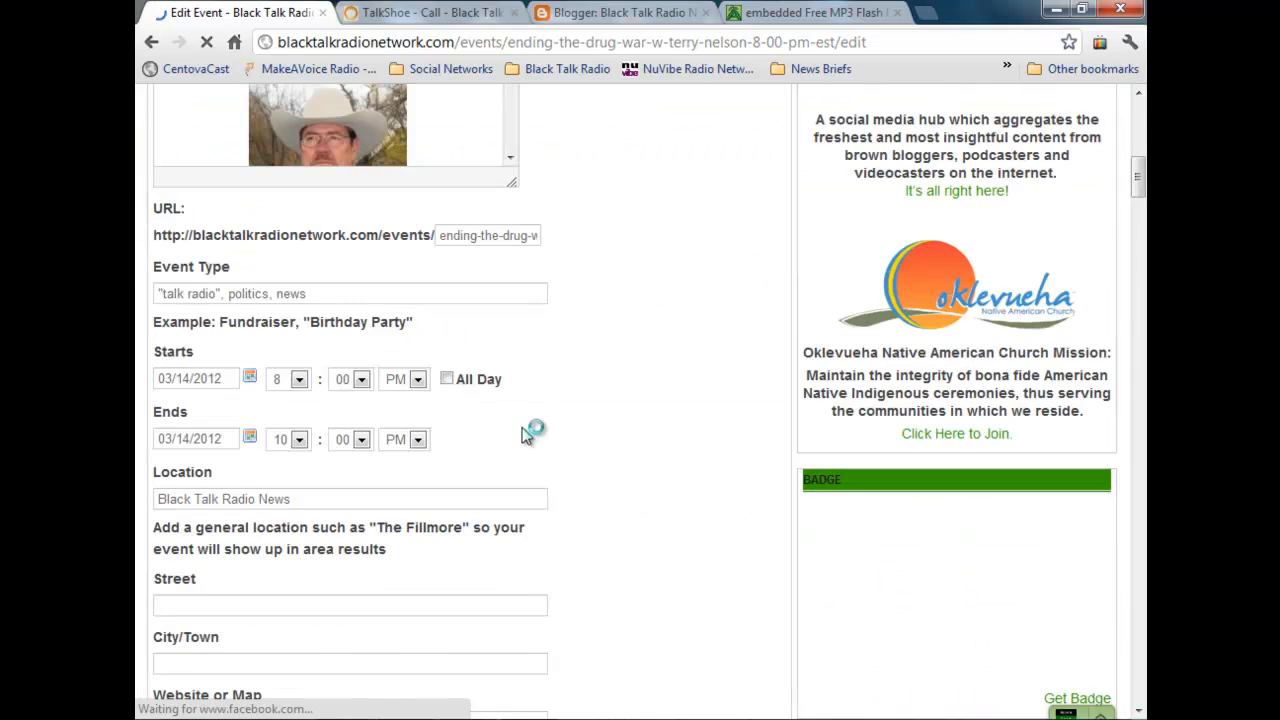
pyautogui.scroll(-1, 505, 368)
pyautogui.scroll(4, 503, 370)
pyautogui.moveTo(512, 355); pyautogui.dragTo(513, 432)
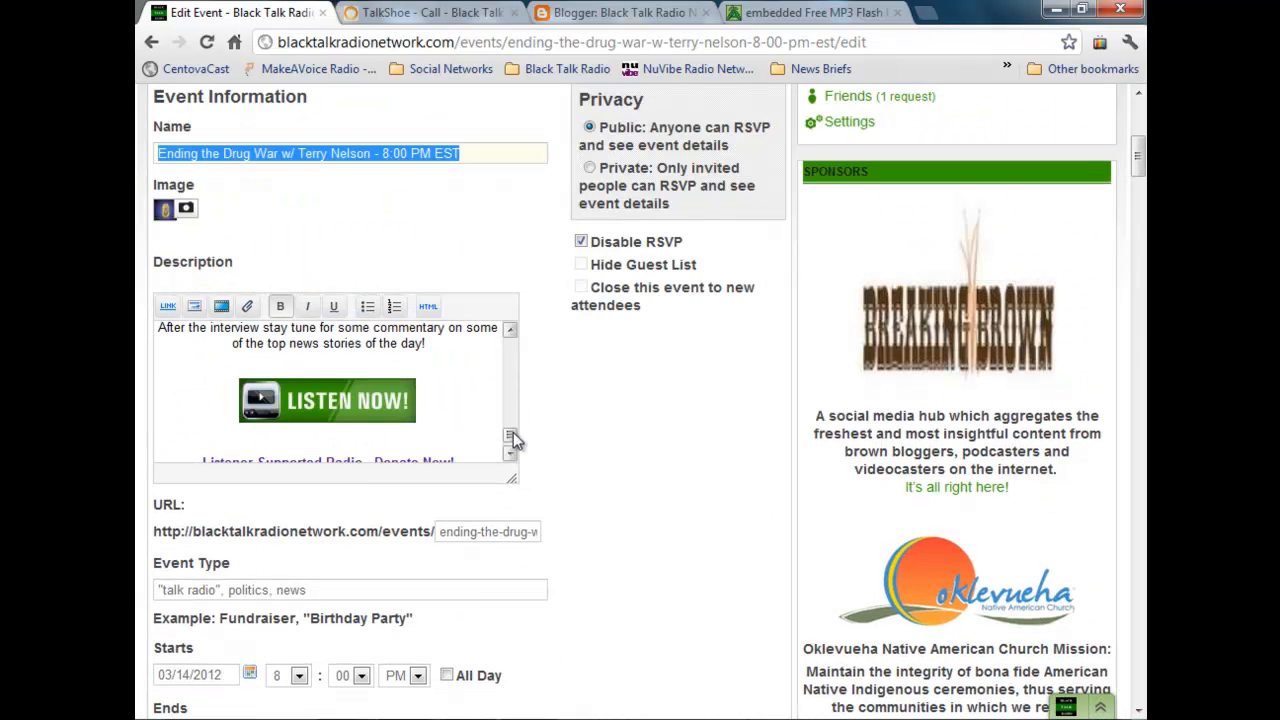
pyautogui.click(383, 403)
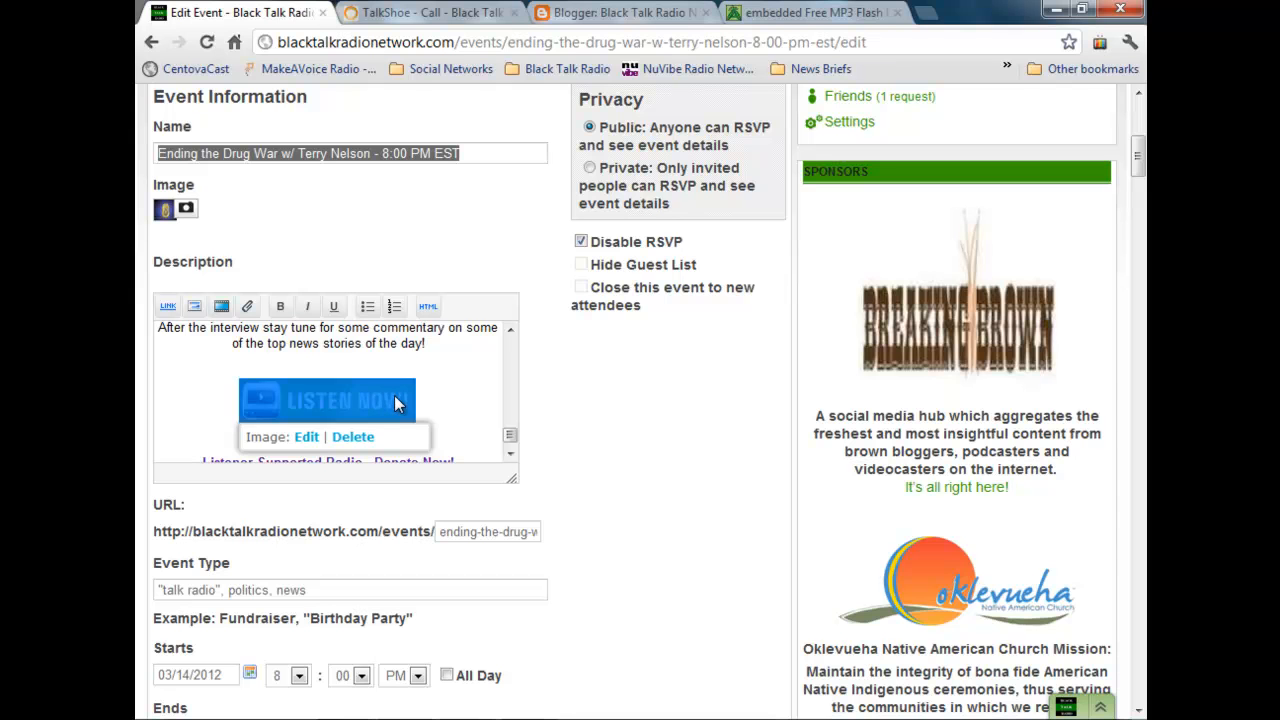
pyautogui.click(352, 437)
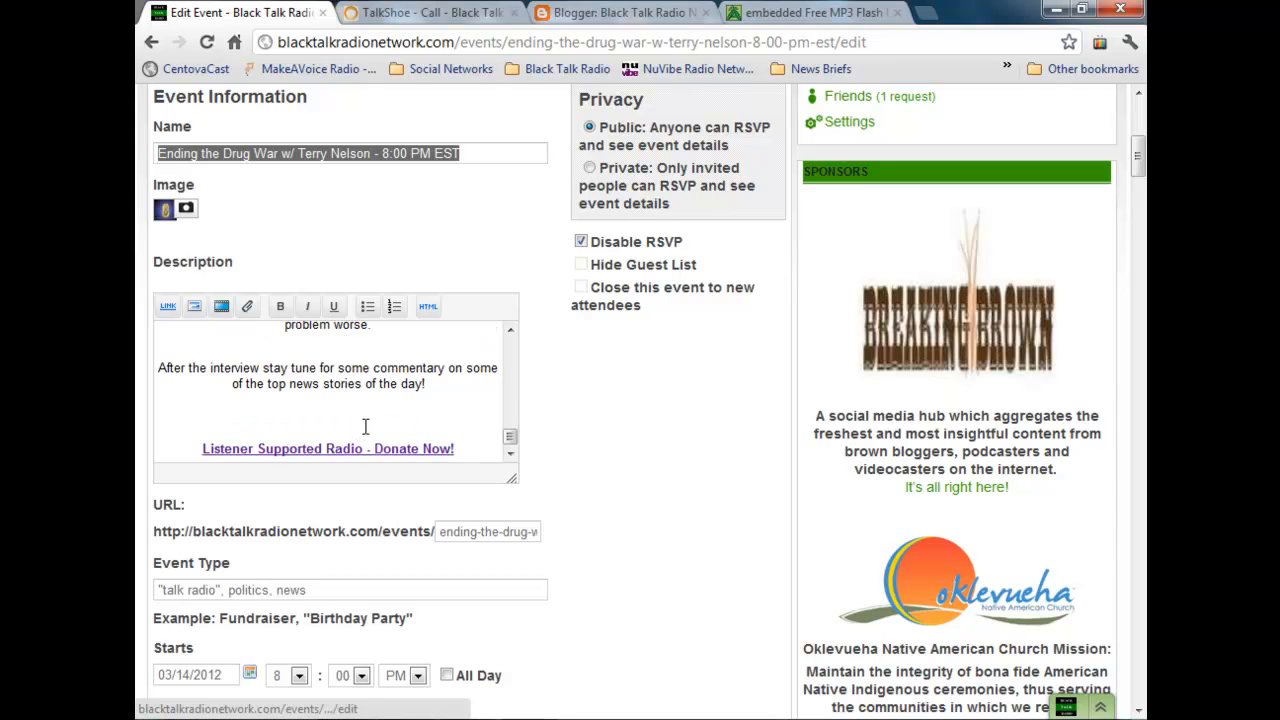
# Step: Paste the Podbean embed code into the empty paragraph above the donation link in the description's HTML, and return to the visual view
pyautogui.click(428, 306)
pyautogui.moveTo(510, 346); pyautogui.dragTo(512, 465)
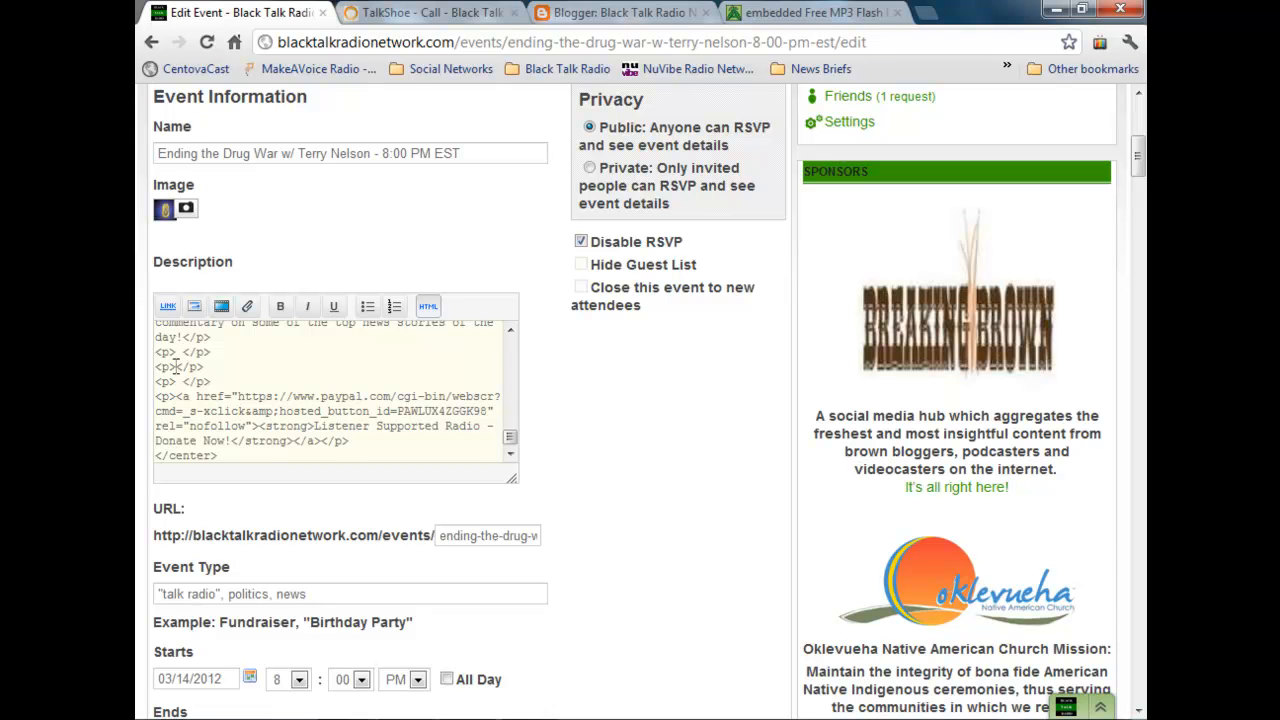
pyautogui.hotkey('ctrl', 'v')
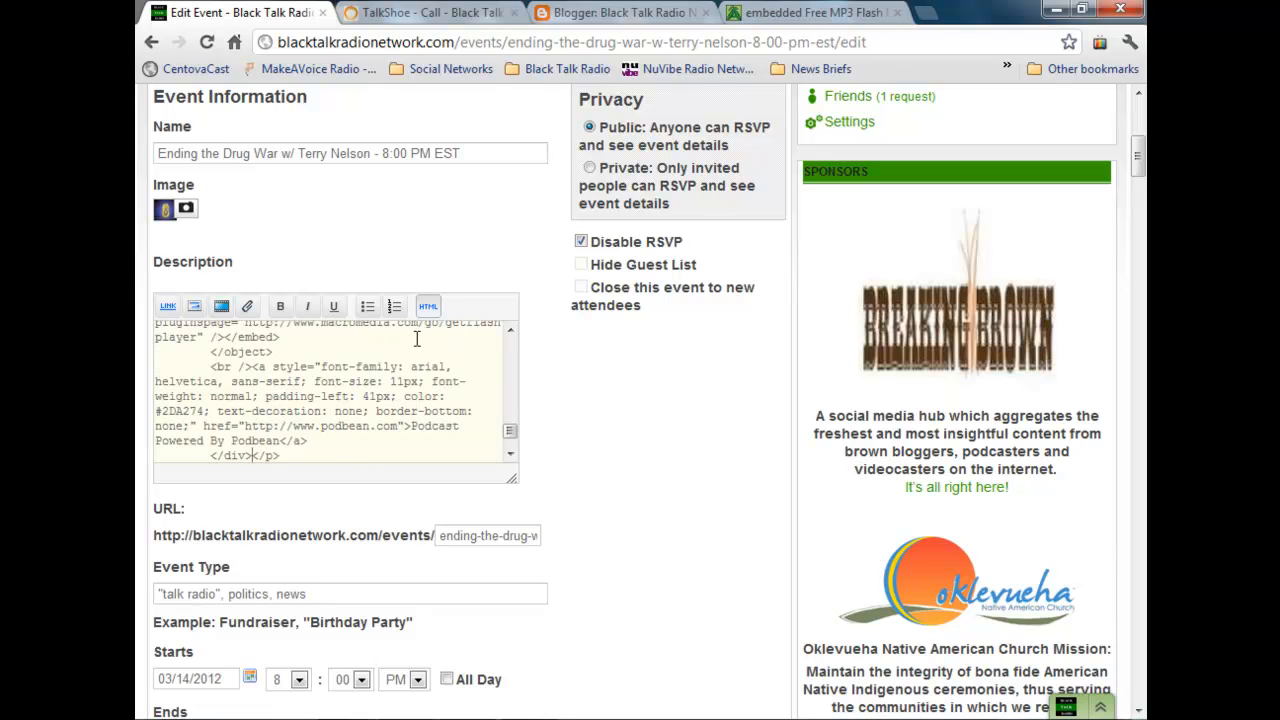
pyautogui.click(429, 306)
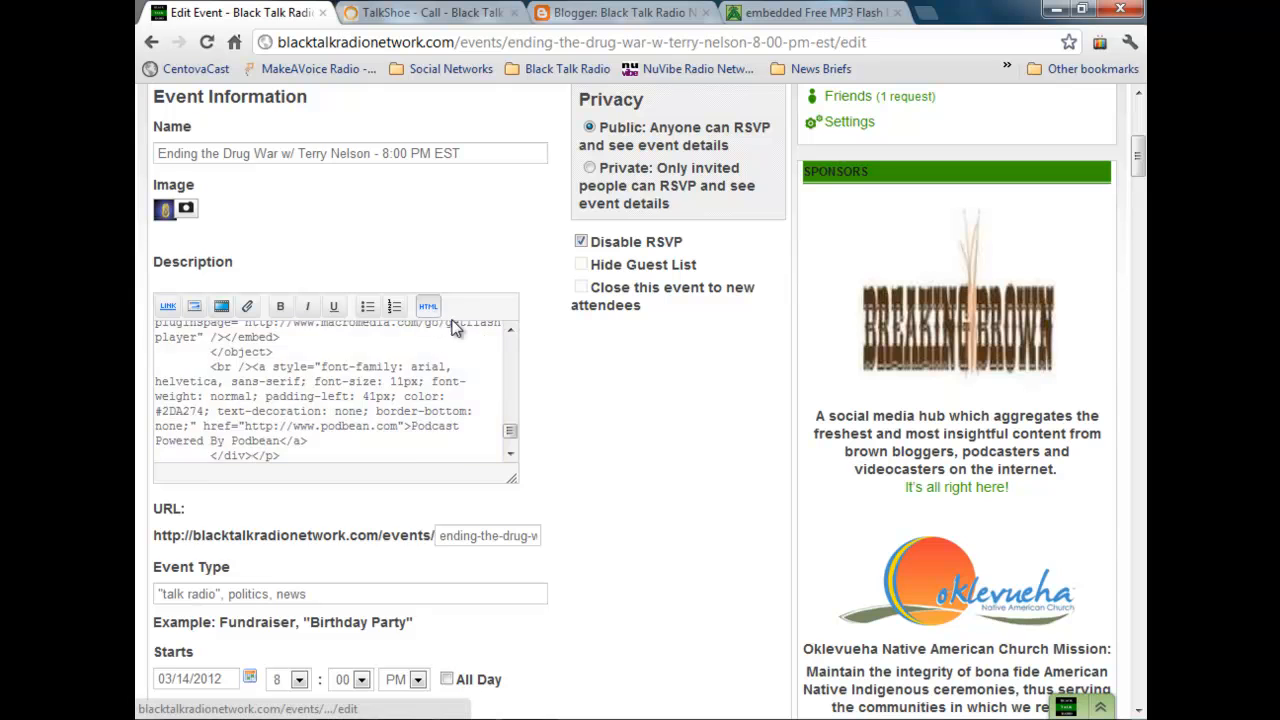
pyautogui.click(392, 360)
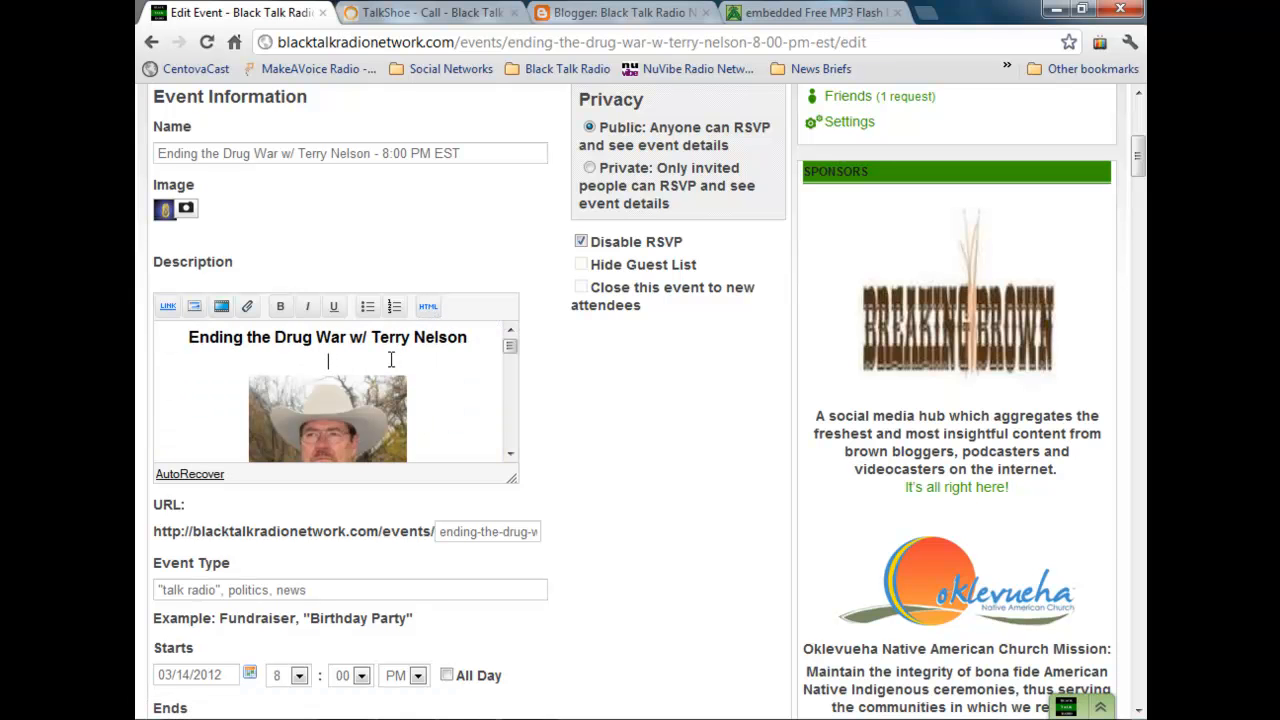
# Step: Delete the blank line between the title and the photo in the event description, and save the event
pyautogui.press('BackSpace')
pyautogui.scroll(-5, 490, 330)
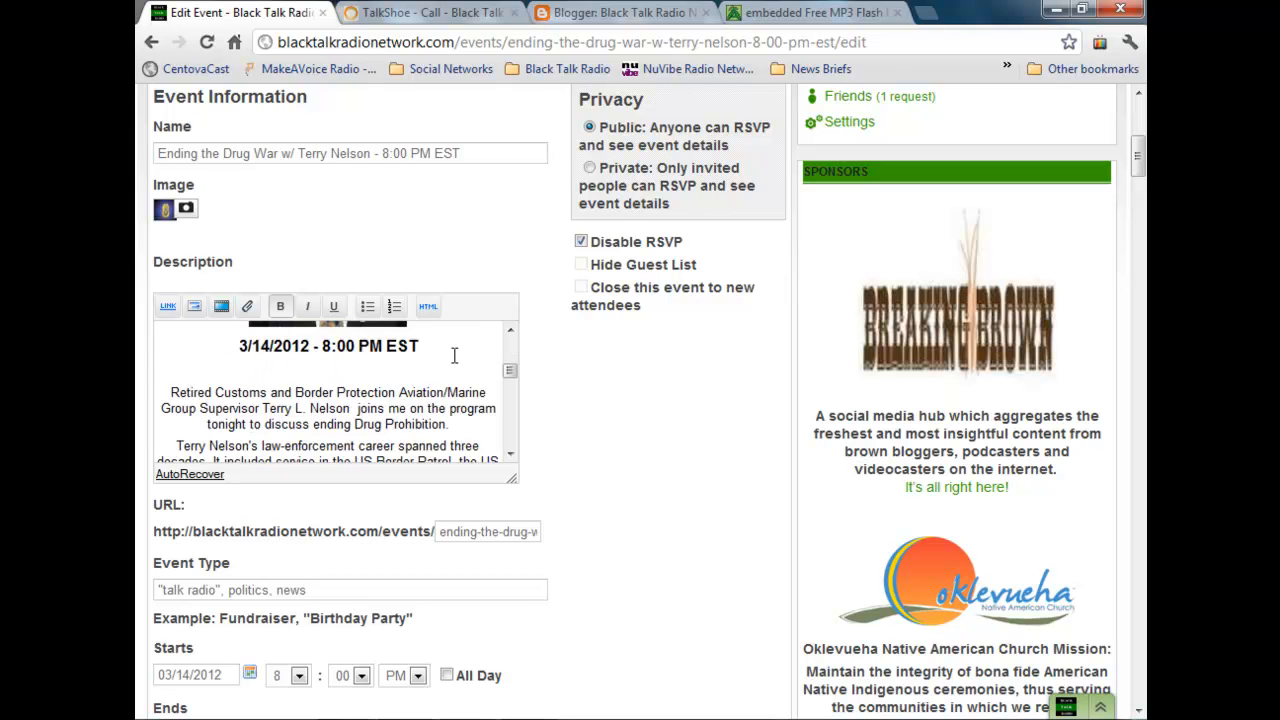
pyautogui.scroll(-3, 445, 360)
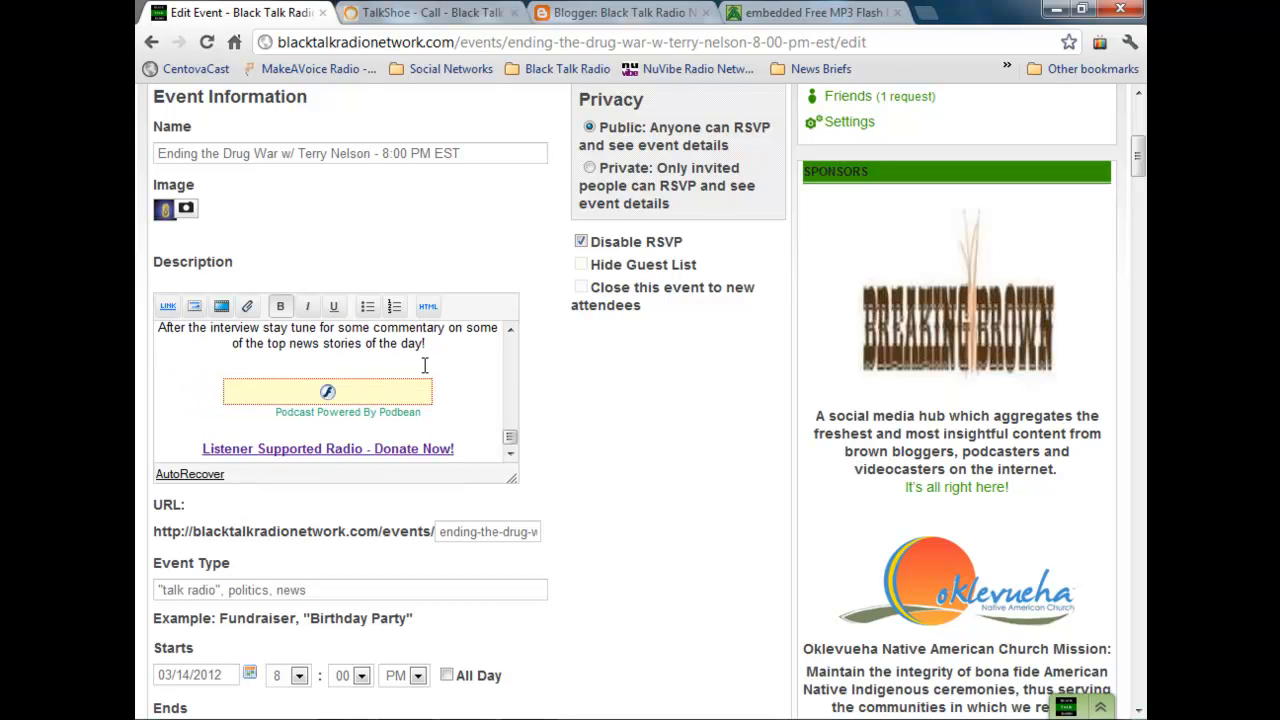
pyautogui.click(373, 360)
pyautogui.scroll(-1, 309, 408)
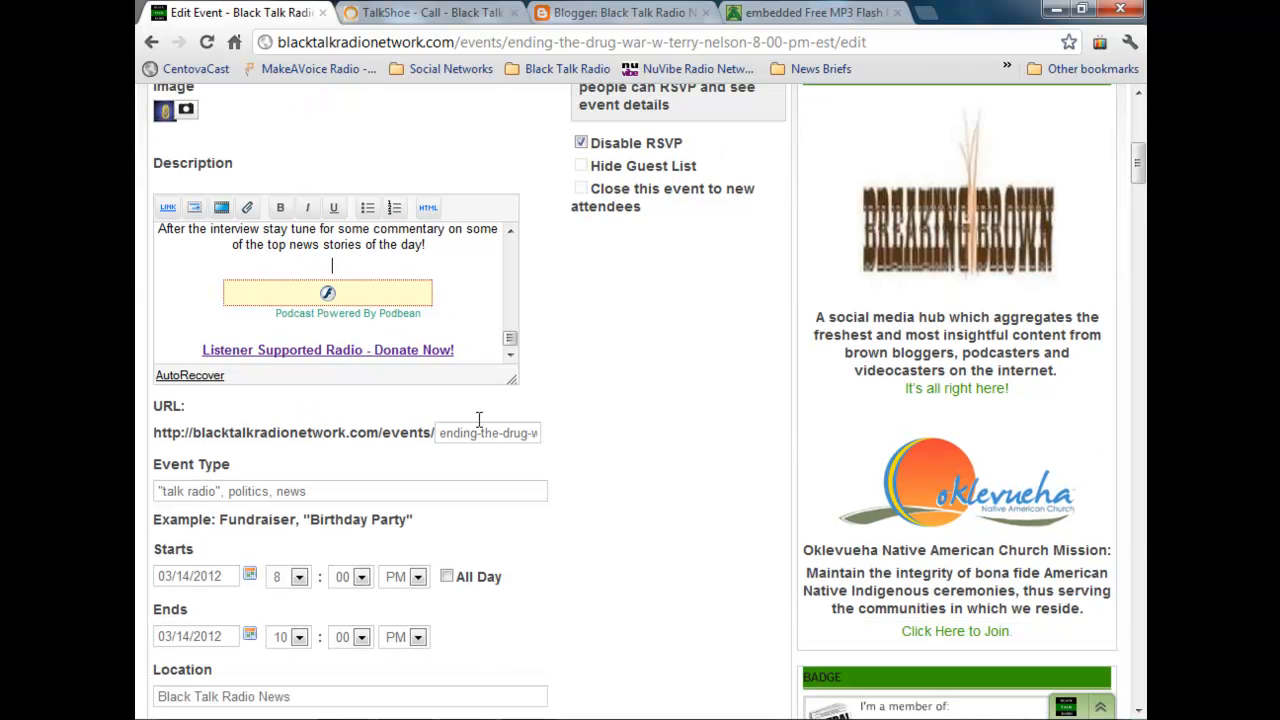
pyautogui.scroll(-6, 479, 420)
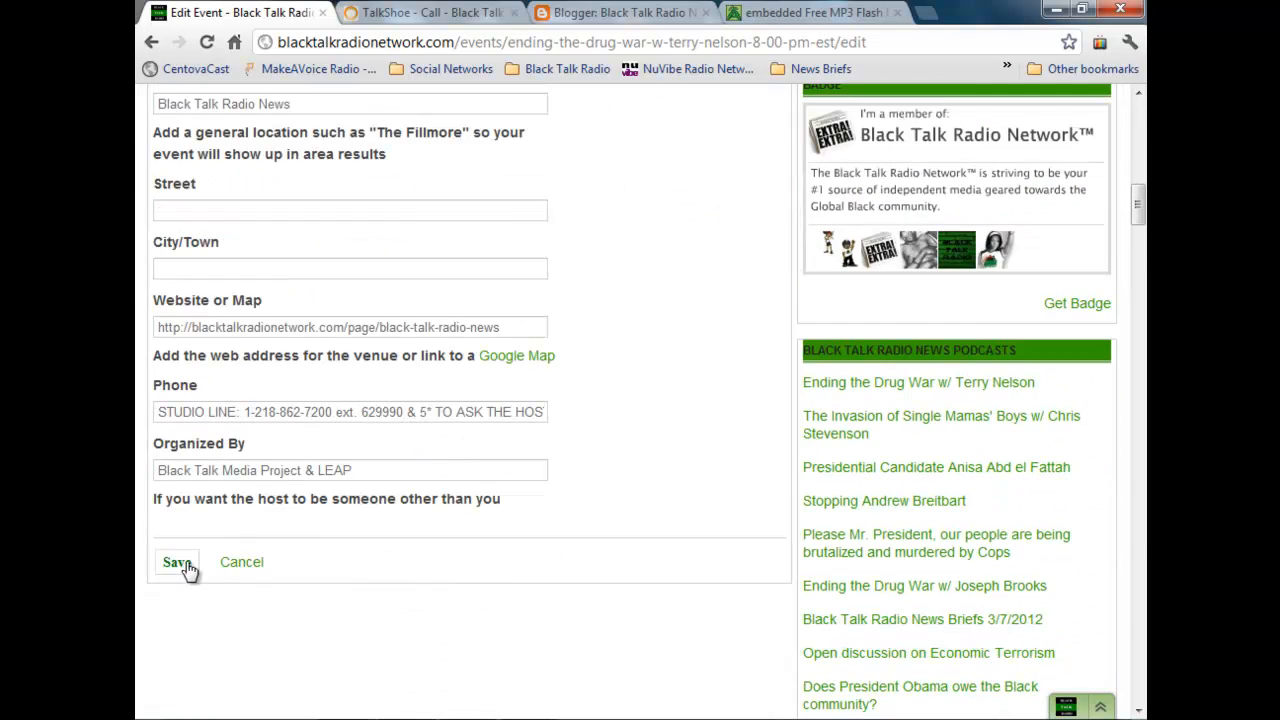
pyautogui.click(185, 565)
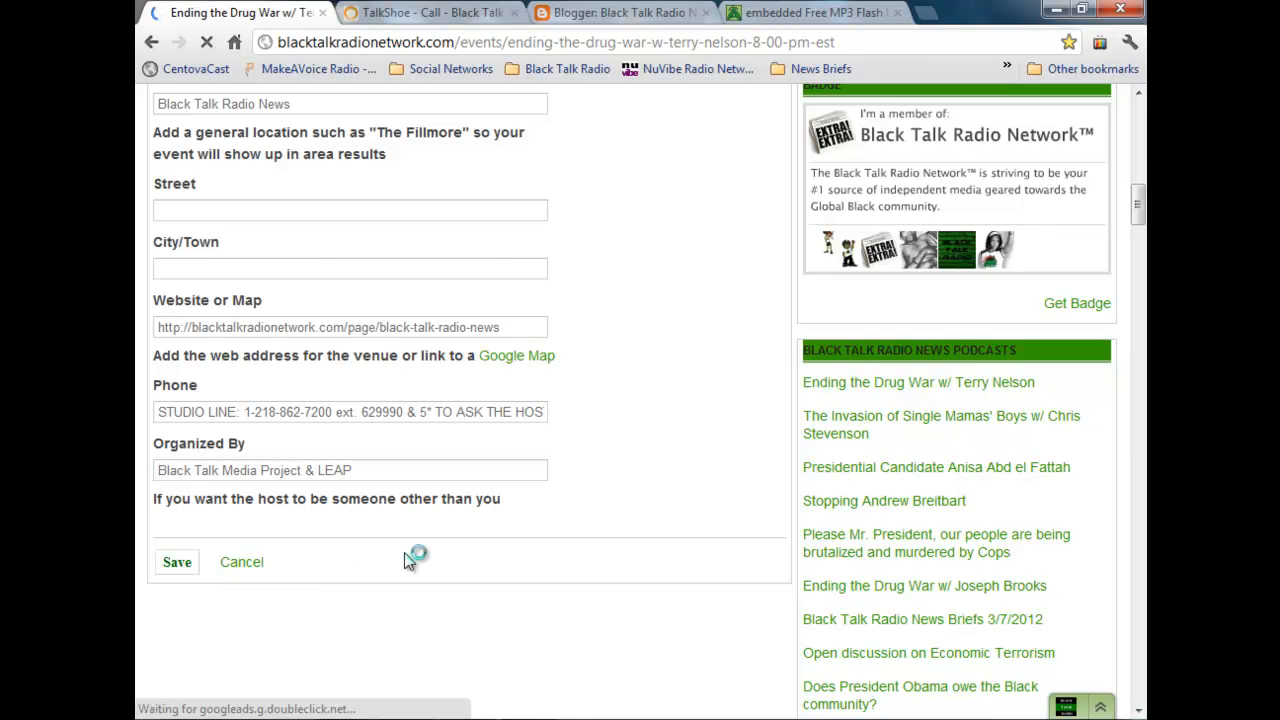
# Step: Review the saved event description, reload the page, and check the embedded Podbean player above the donation link
pyautogui.scroll(-5, 424, 500)
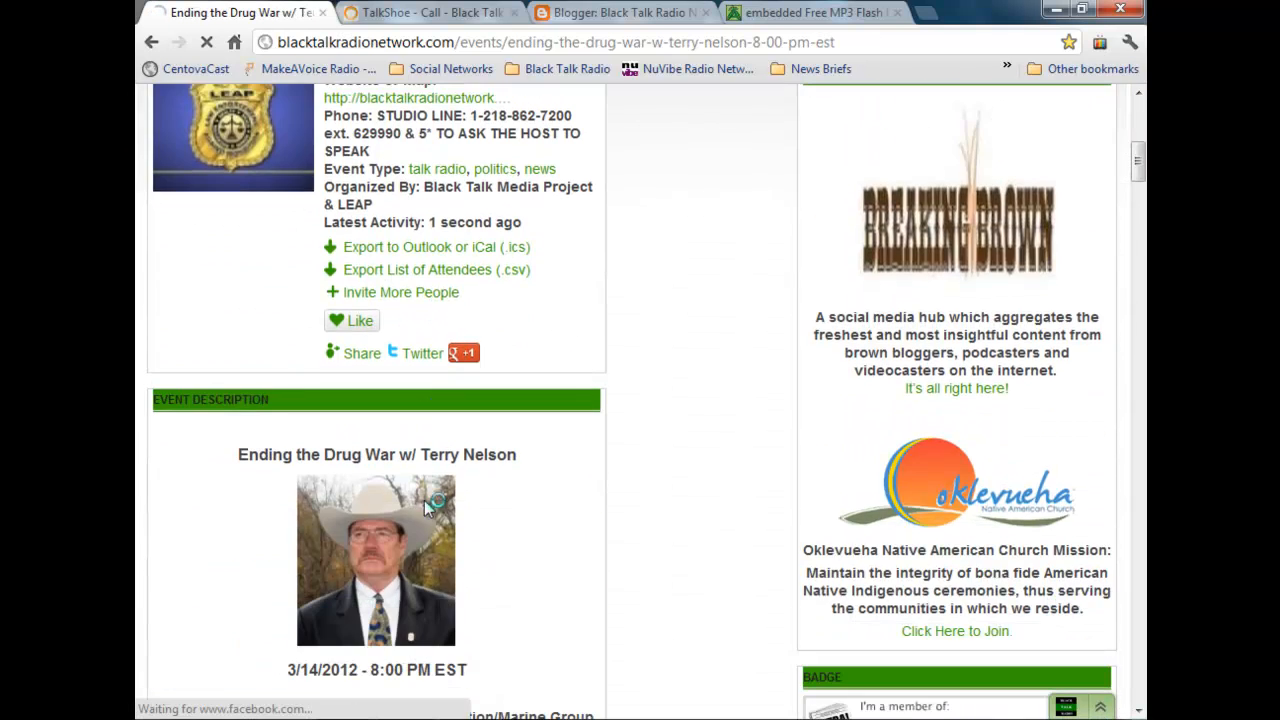
pyautogui.scroll(-5, 606, 500)
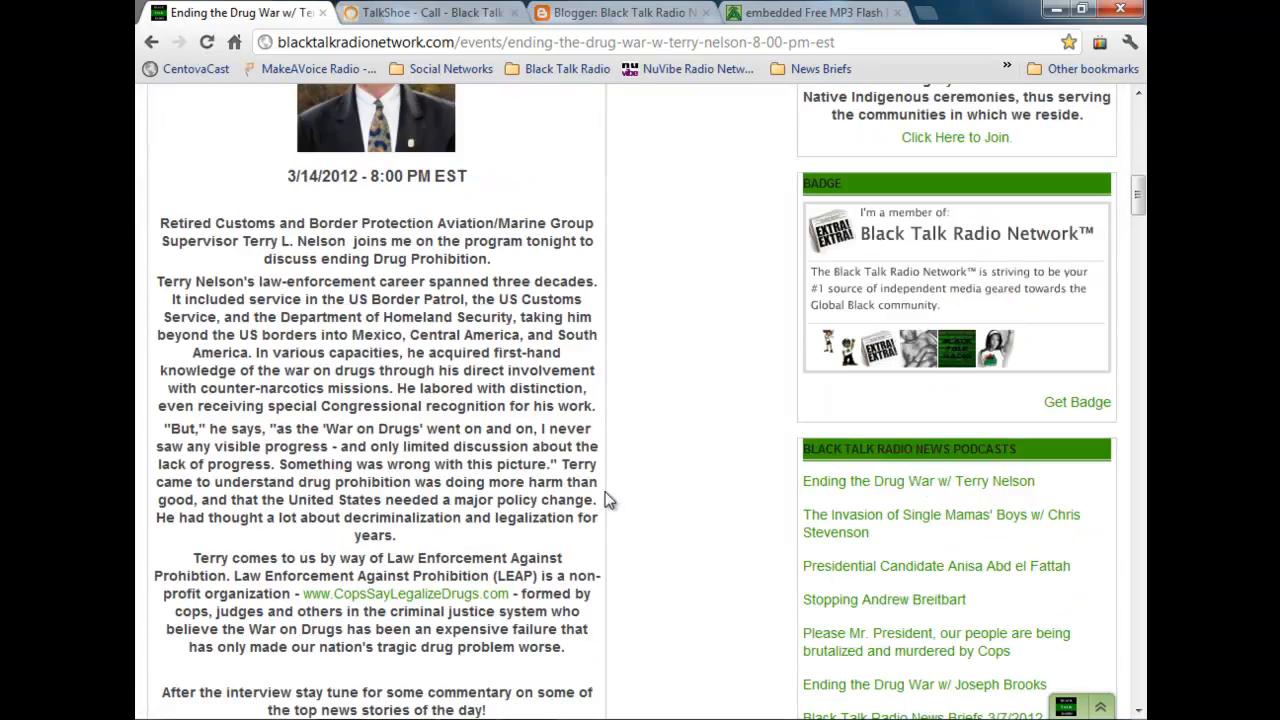
pyautogui.scroll(-4, 601, 498)
pyautogui.scroll(6, 596, 488)
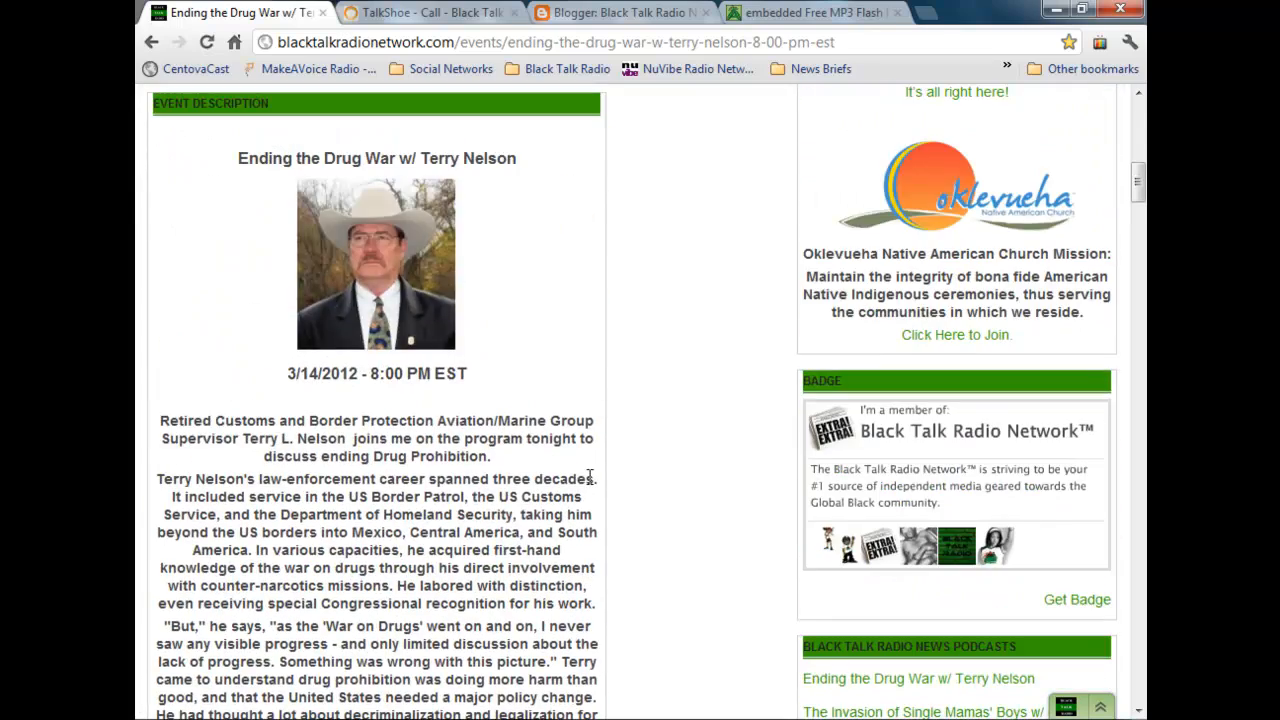
pyautogui.scroll(-5, 586, 478)
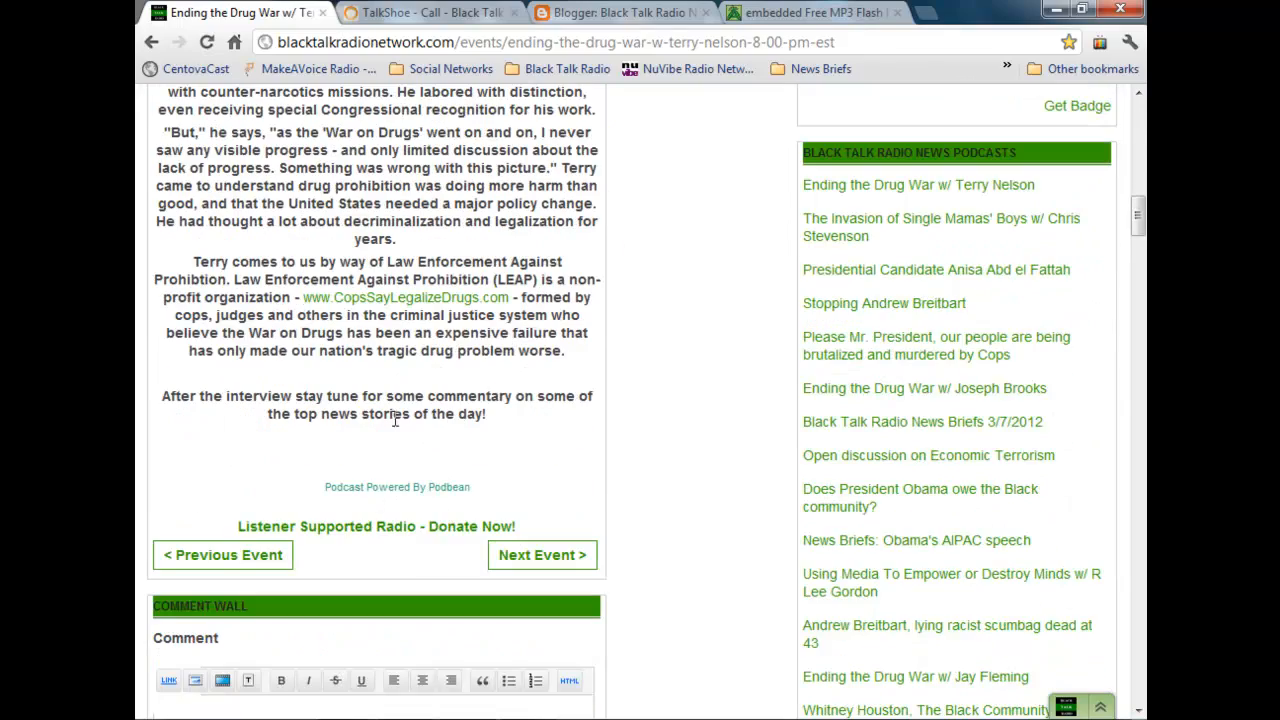
pyautogui.scroll(11, 700, 570)
pyautogui.scroll(-1, 690, 562)
pyautogui.scroll(2, 690, 560)
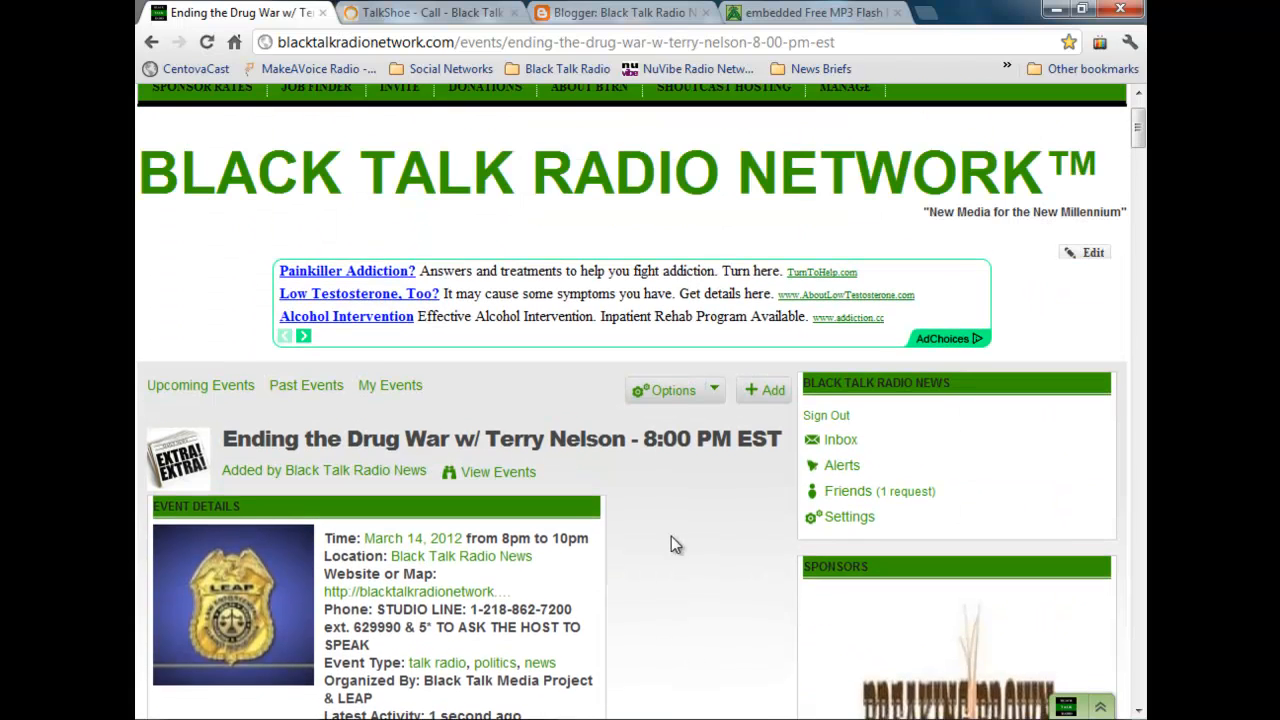
pyautogui.click(206, 43)
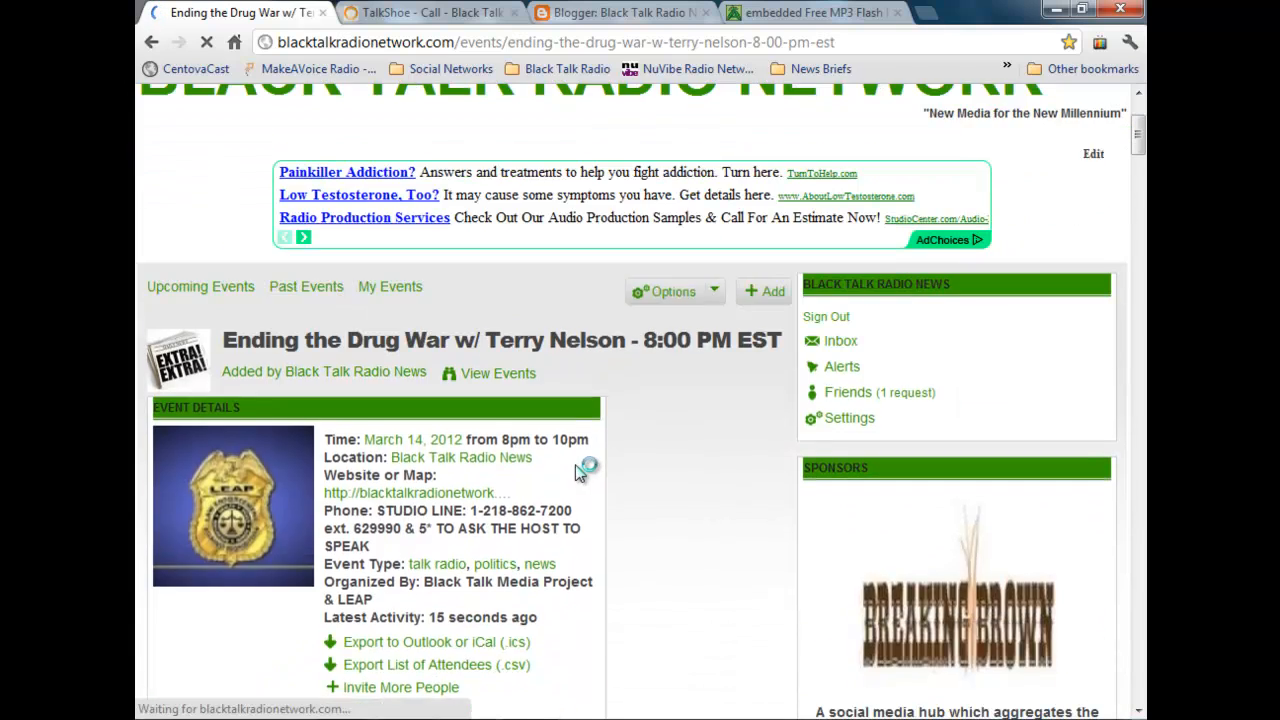
pyautogui.scroll(-10, 575, 470)
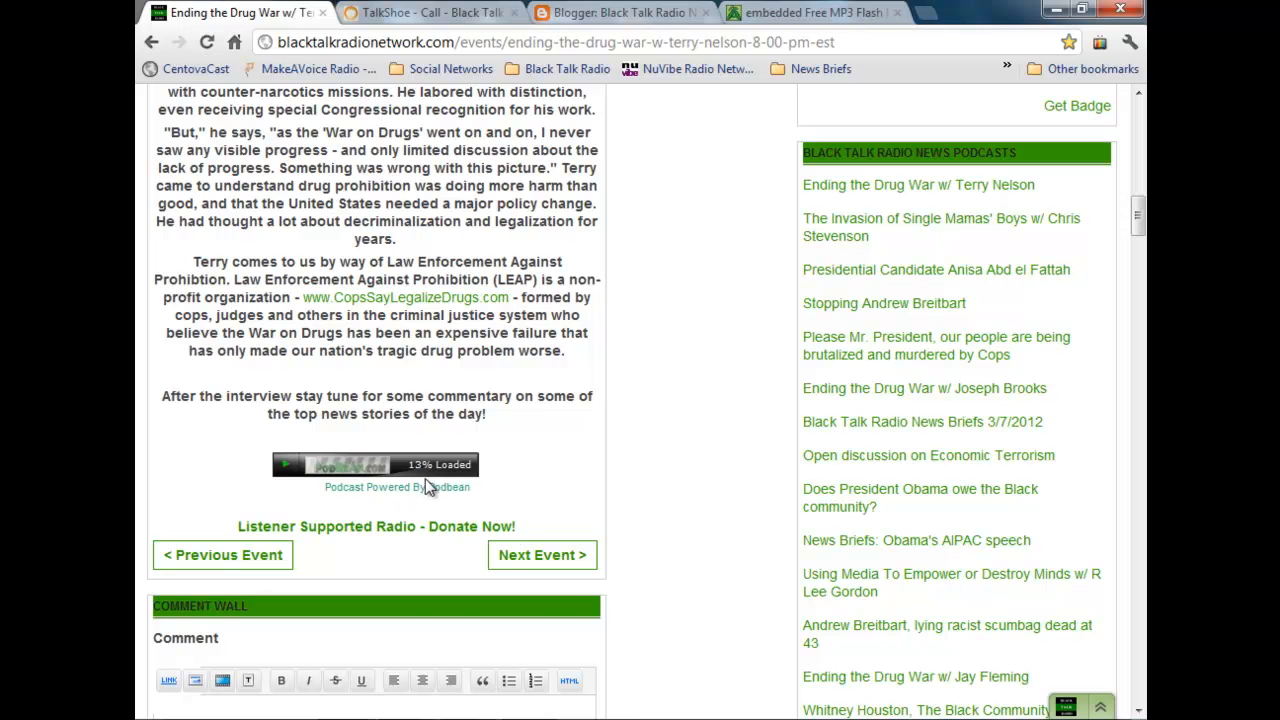
pyautogui.click(590, 13)
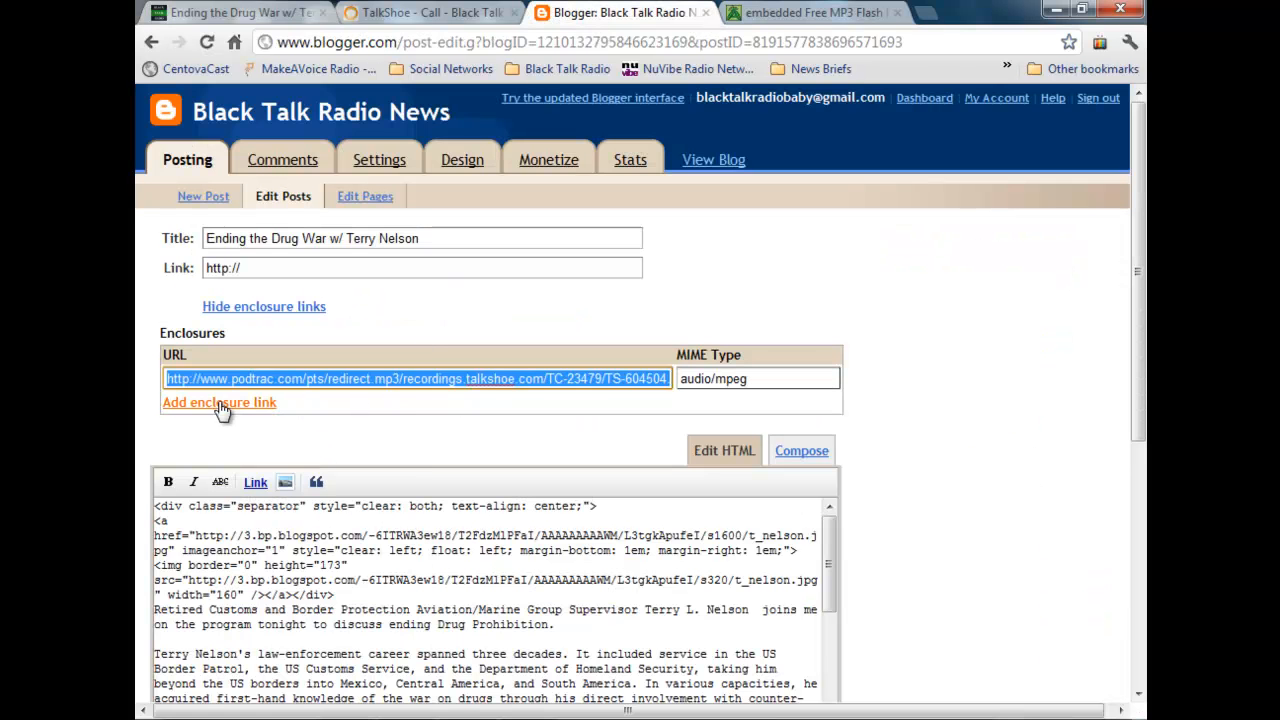
pyautogui.click(436, 16)
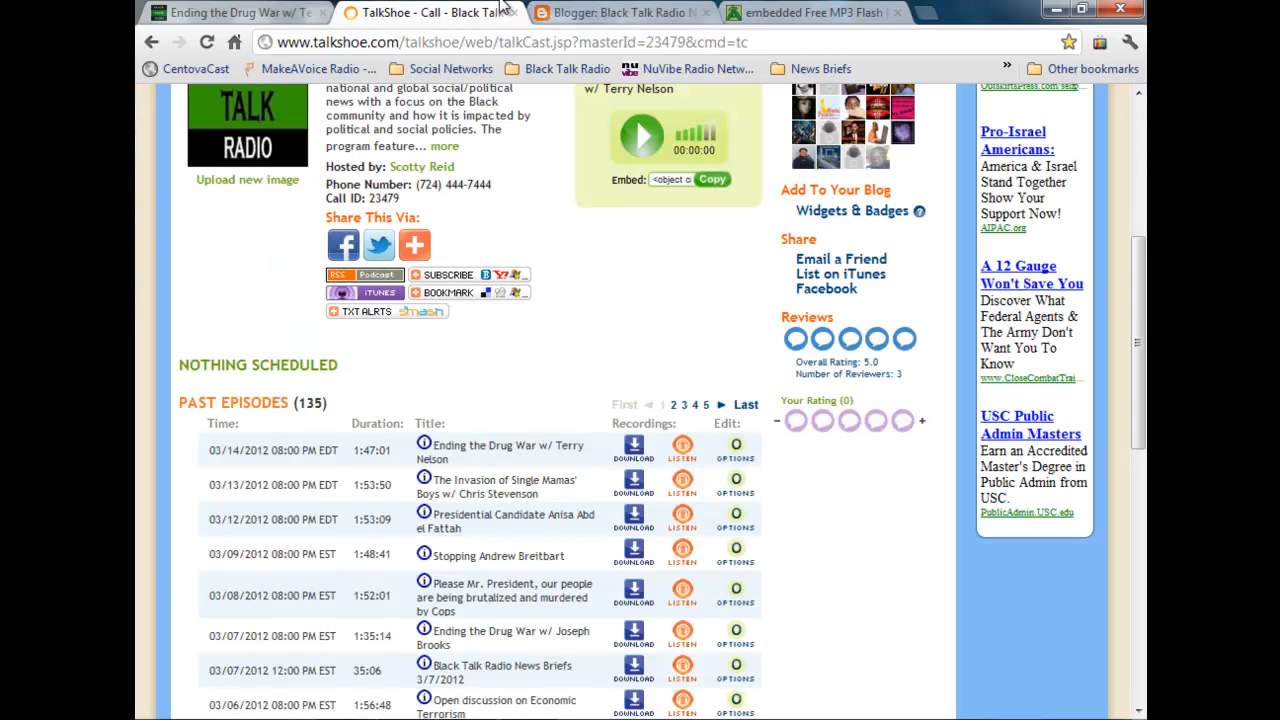
pyautogui.click(222, 16)
pyautogui.scroll(-1, 640, 472)
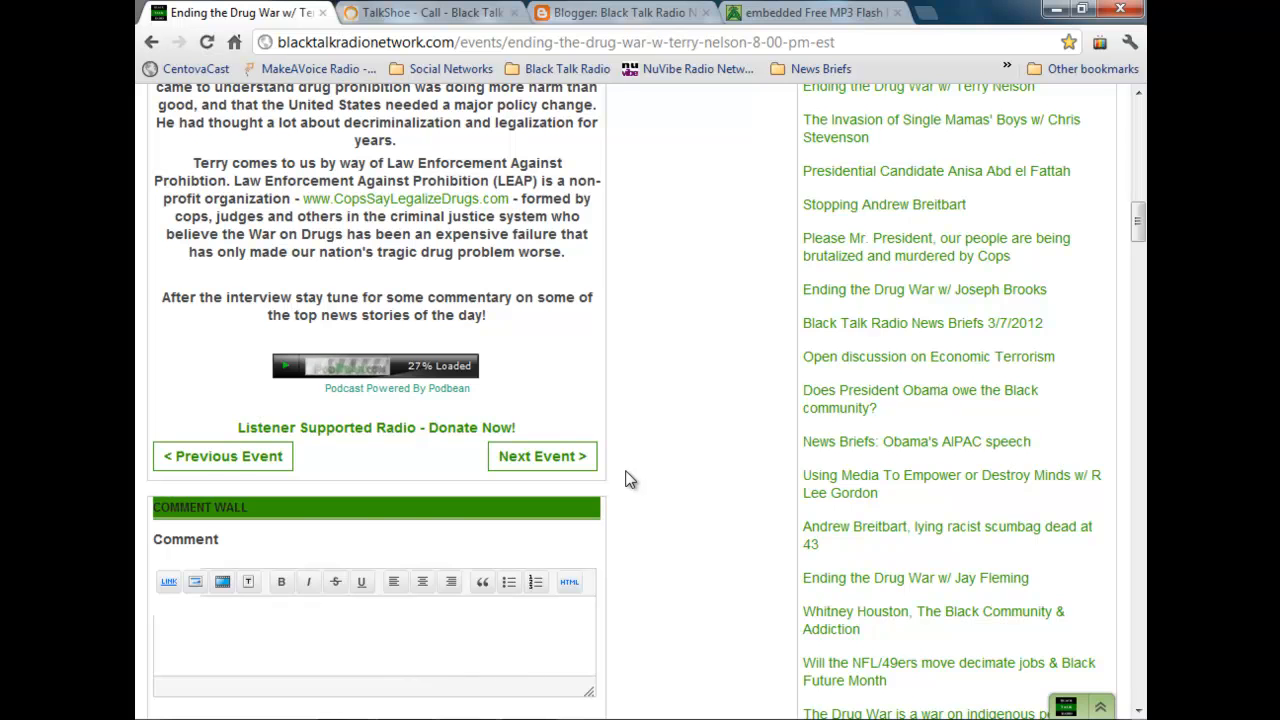
# Step: Reopen the Ending the Drug War event for editing and delete the blank line above the Podbean player in its description
pyautogui.scroll(1, 623, 476)
pyautogui.scroll(6, 591, 458)
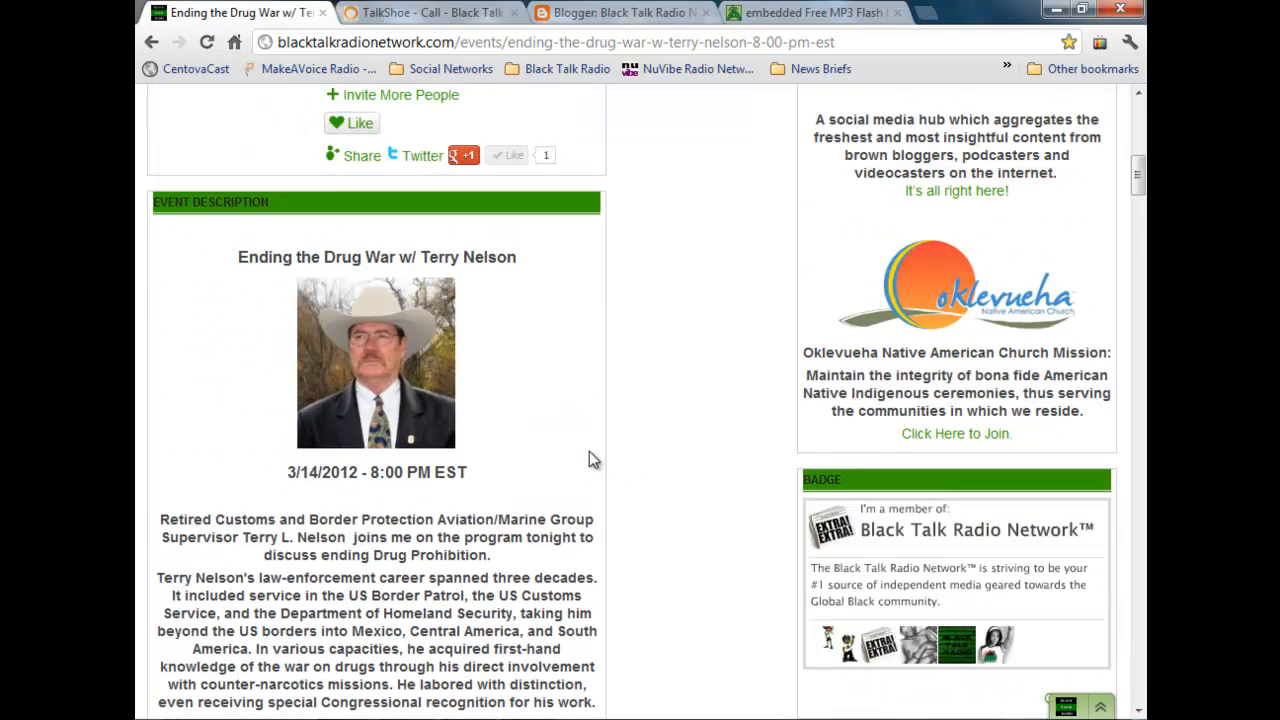
pyautogui.scroll(6, 589, 452)
pyautogui.click(714, 293)
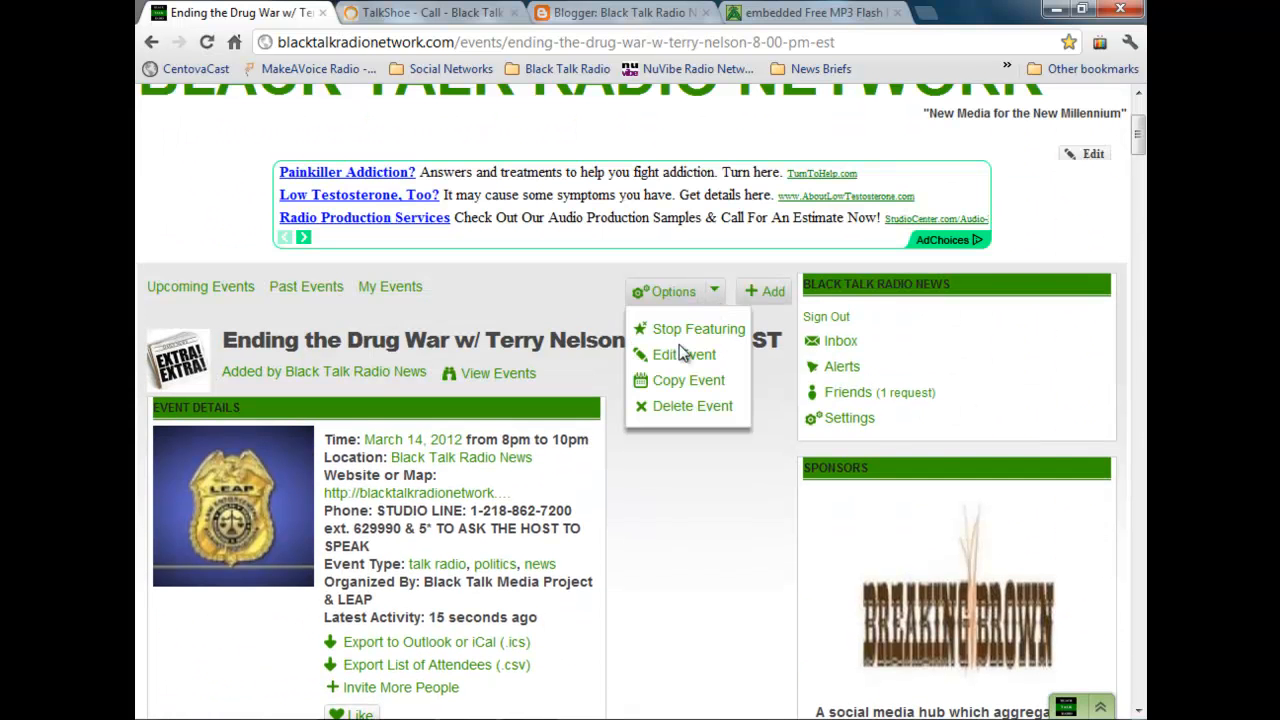
pyautogui.click(680, 354)
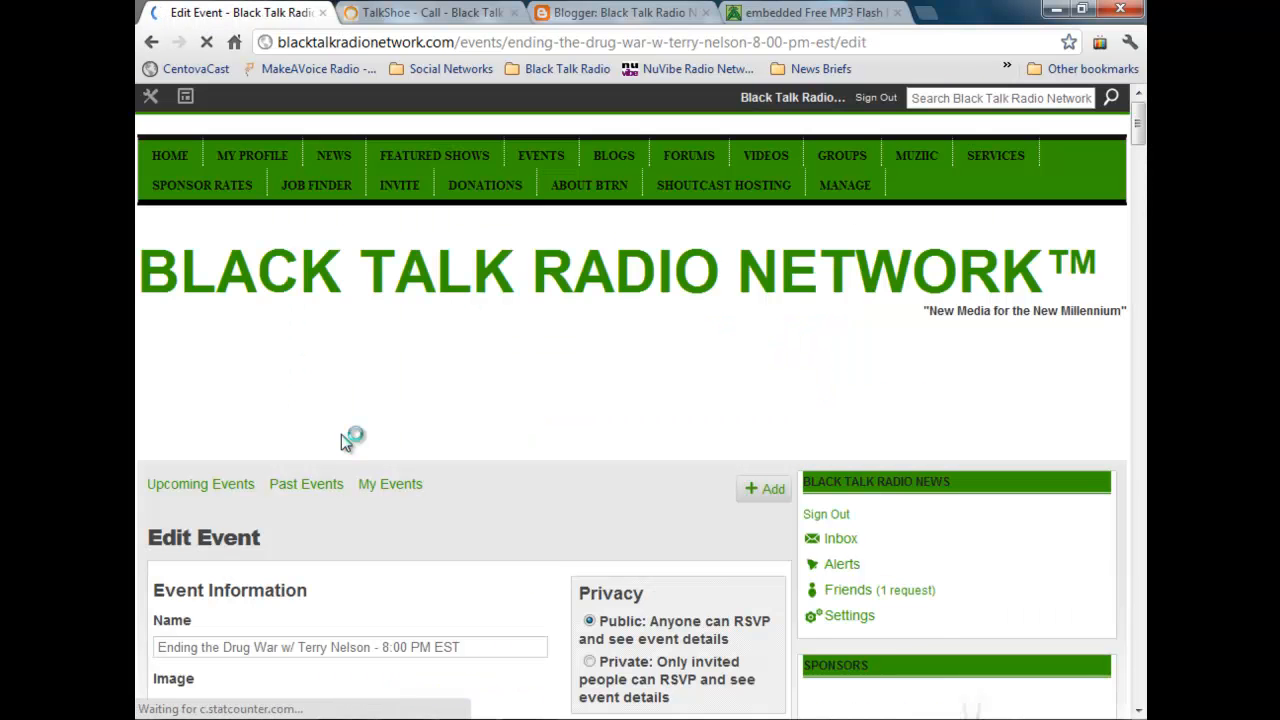
pyautogui.scroll(-5, 341, 434)
pyautogui.scroll(-5, 334, 434)
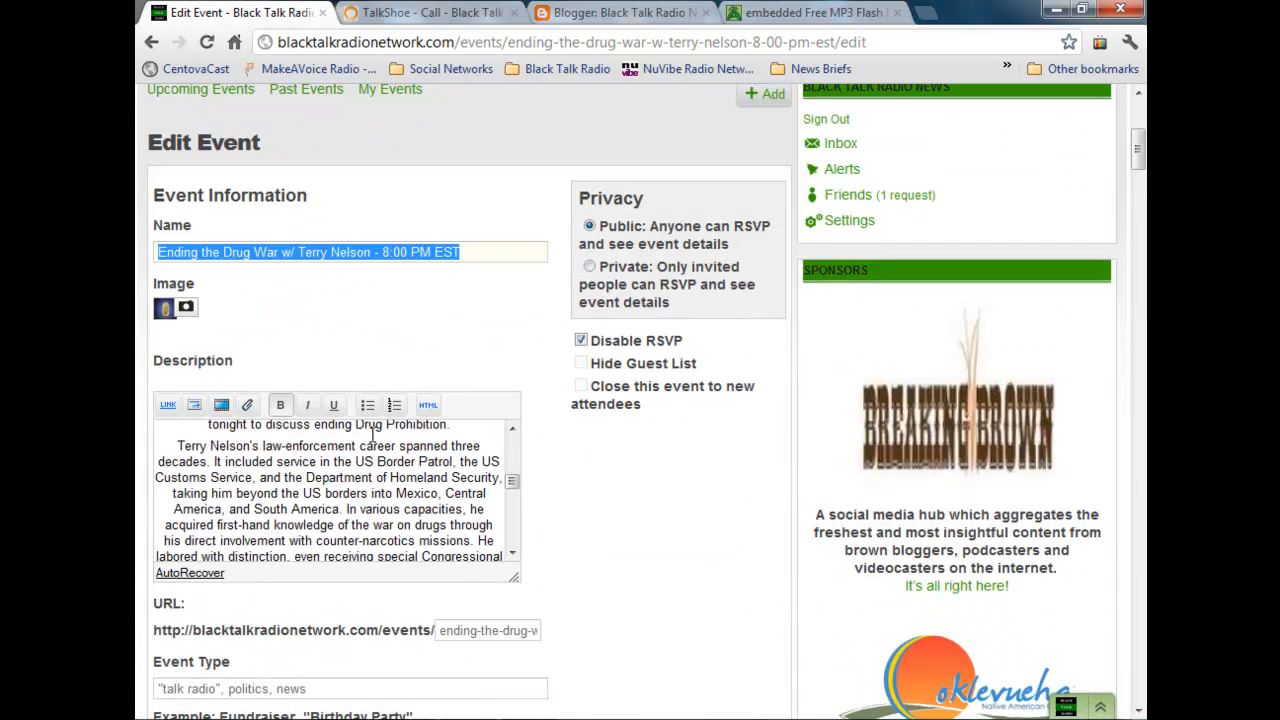
pyautogui.scroll(-1, 376, 475)
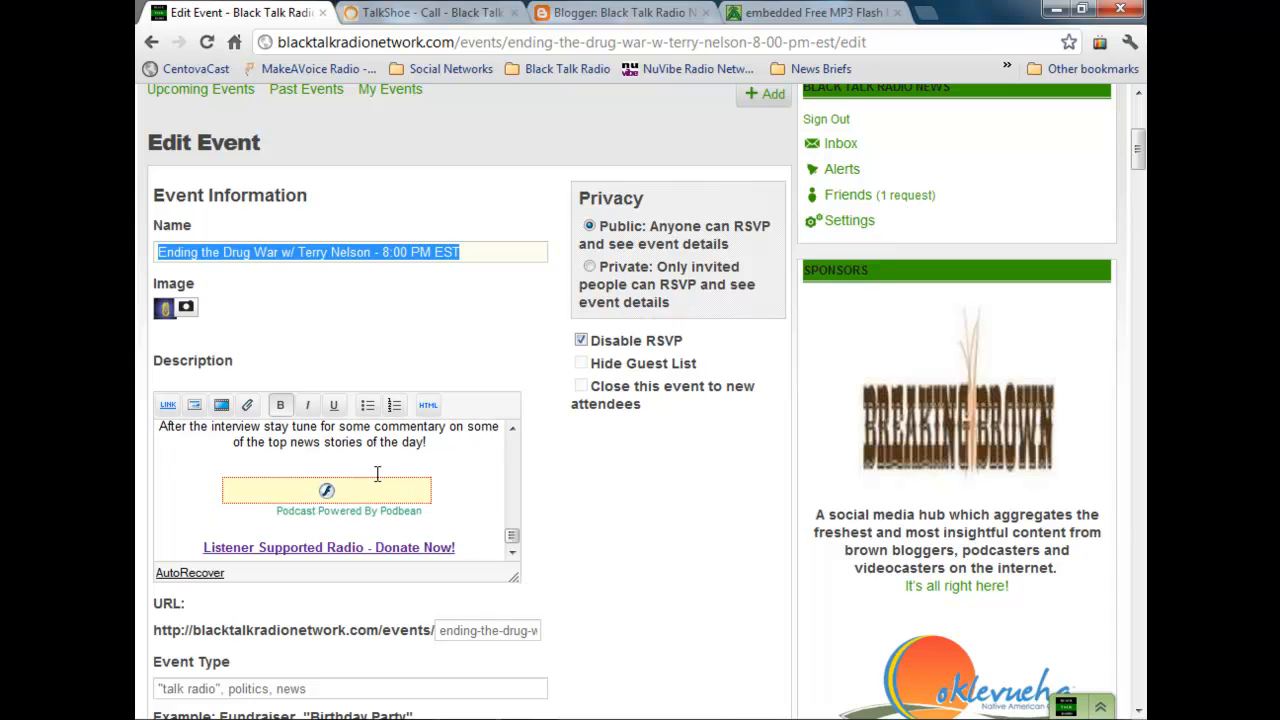
pyautogui.click(385, 462)
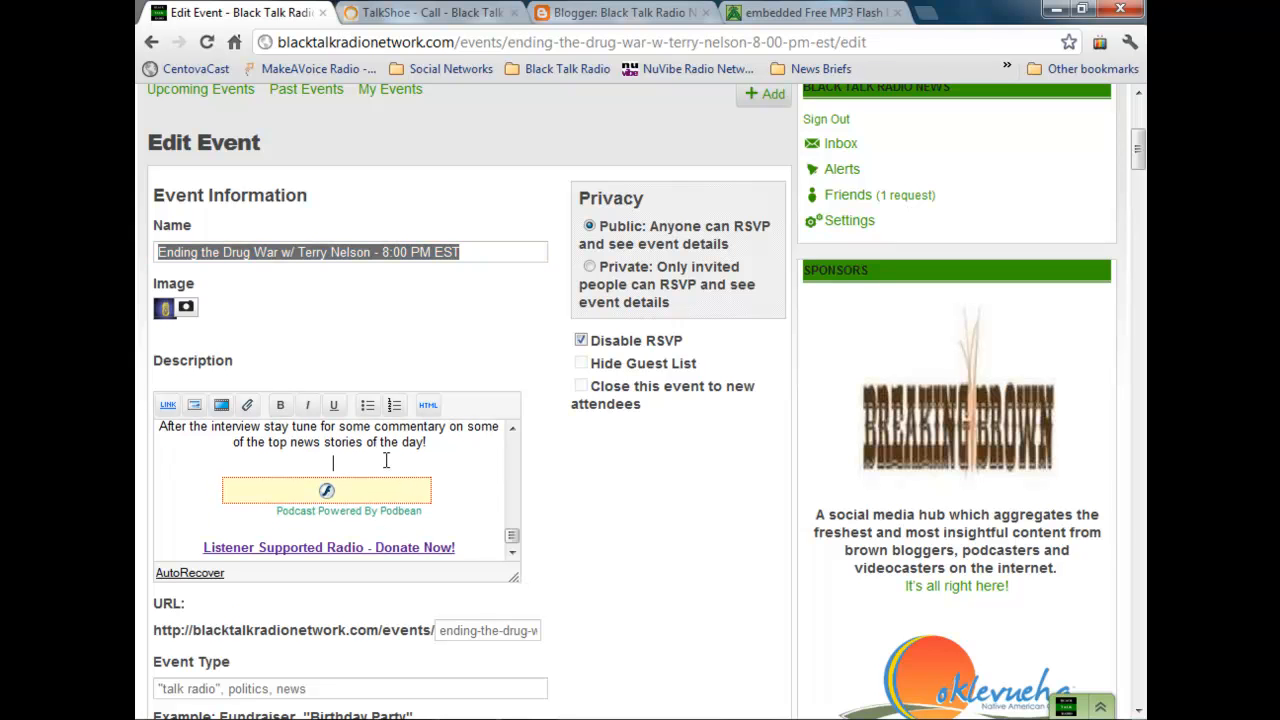
pyautogui.scroll(1, 385, 462)
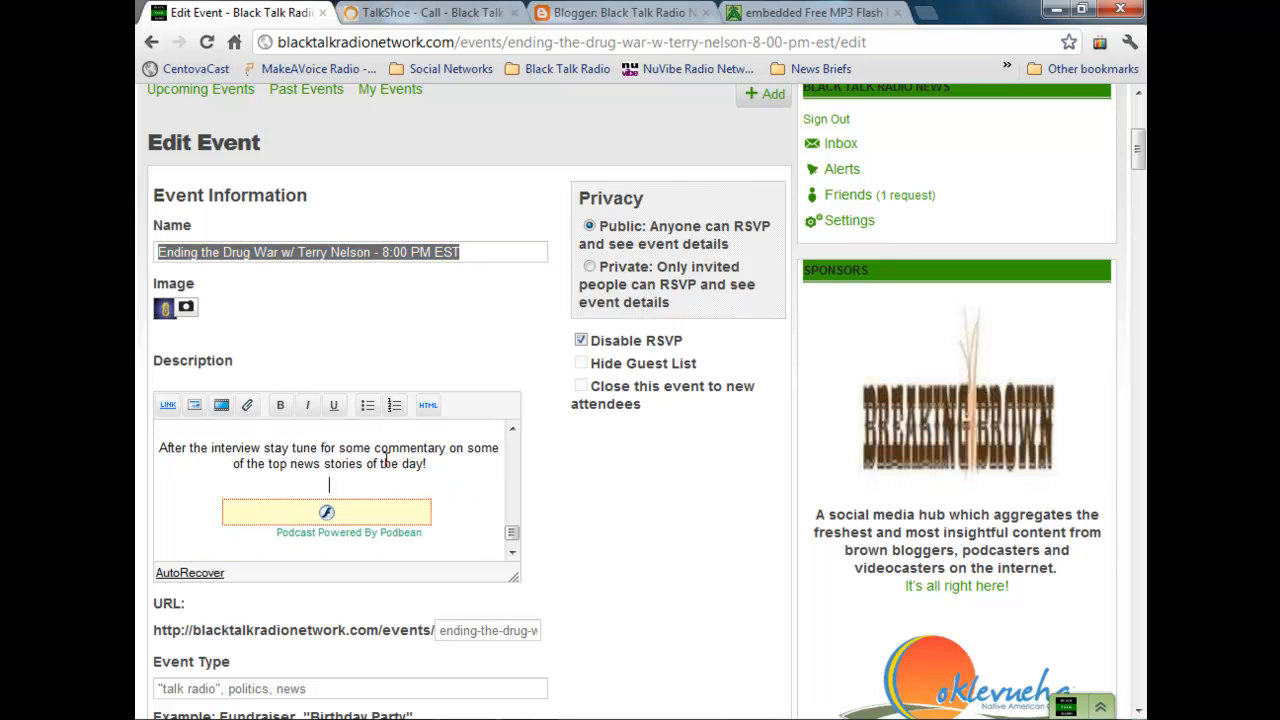
pyautogui.press('BackSpace')
pyautogui.scroll(4, 395, 427)
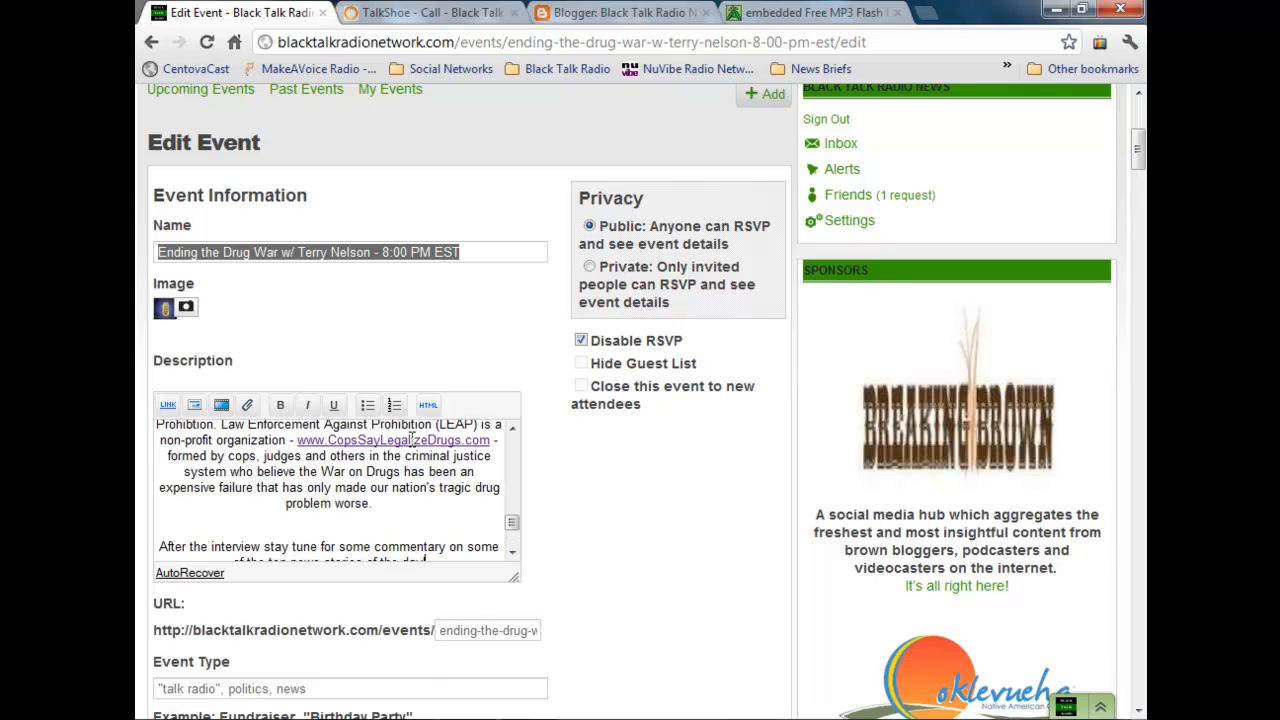
# Step: Add a bold line reading "Right click to download MP3" between the Podbean player and the donation link
pyautogui.scroll(-5, 408, 440)
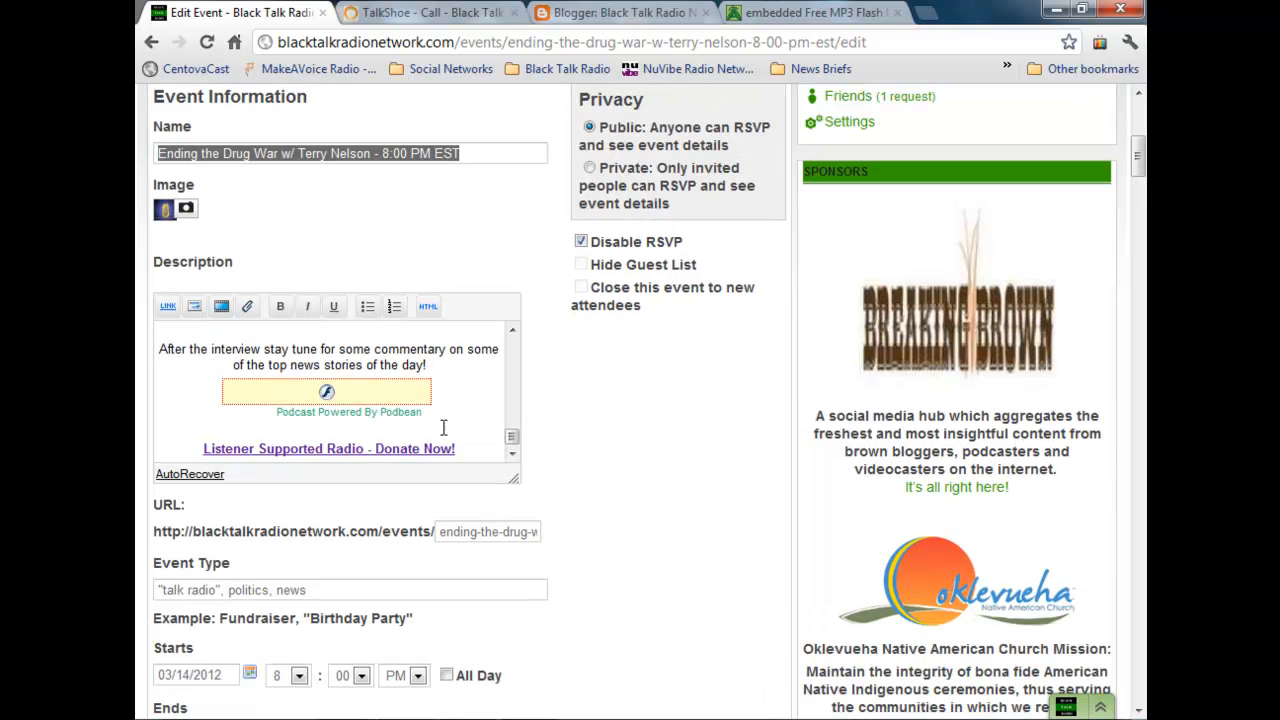
pyautogui.press('Return')
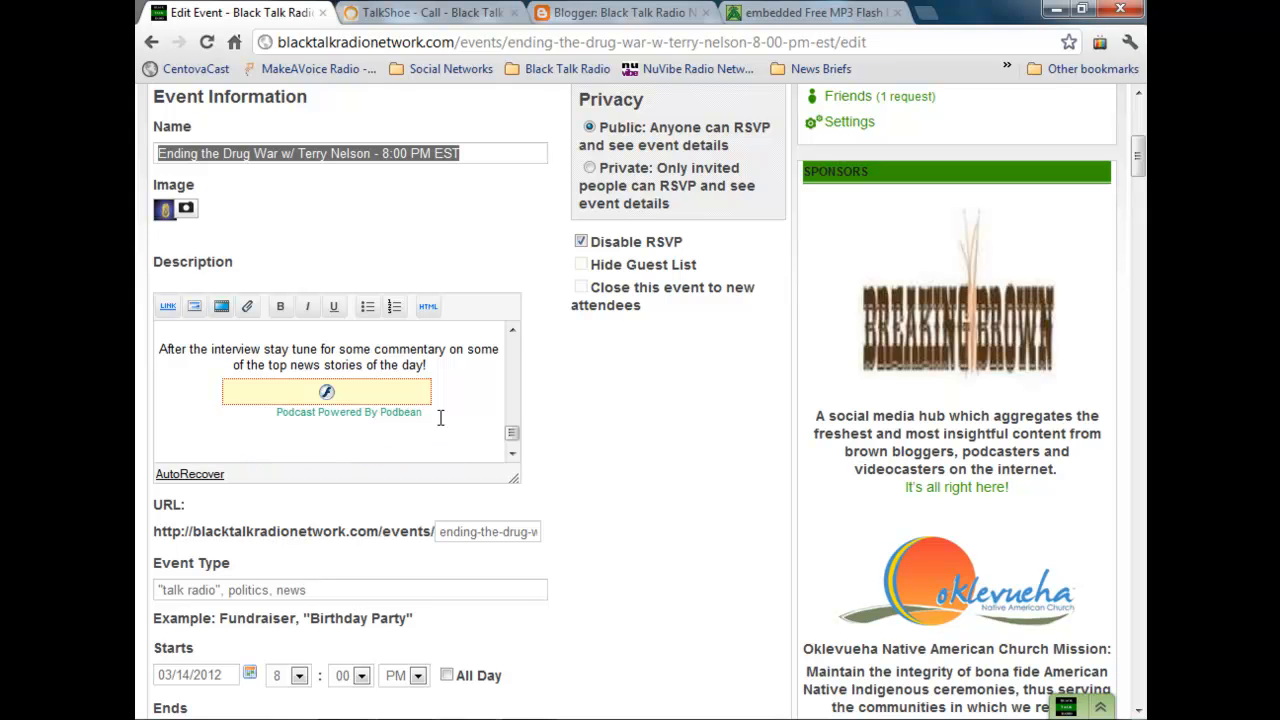
pyautogui.write('Right click to downlo')
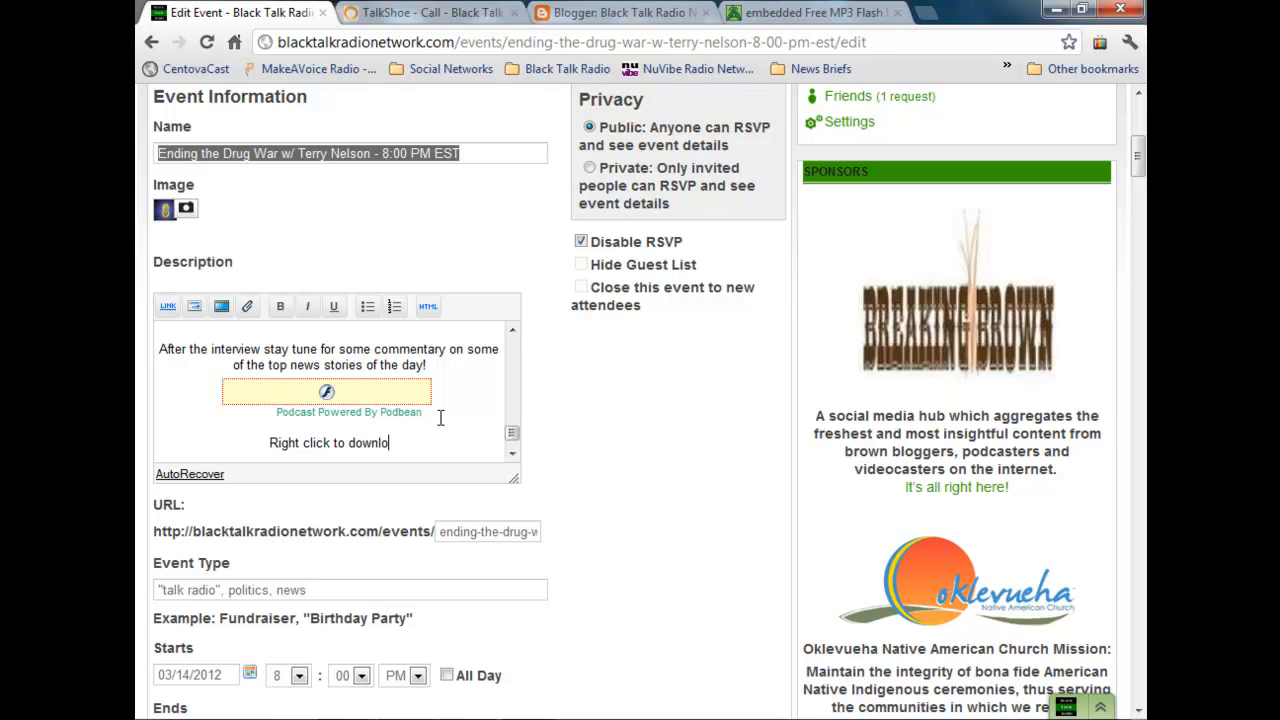
pyautogui.write('ad MP3')
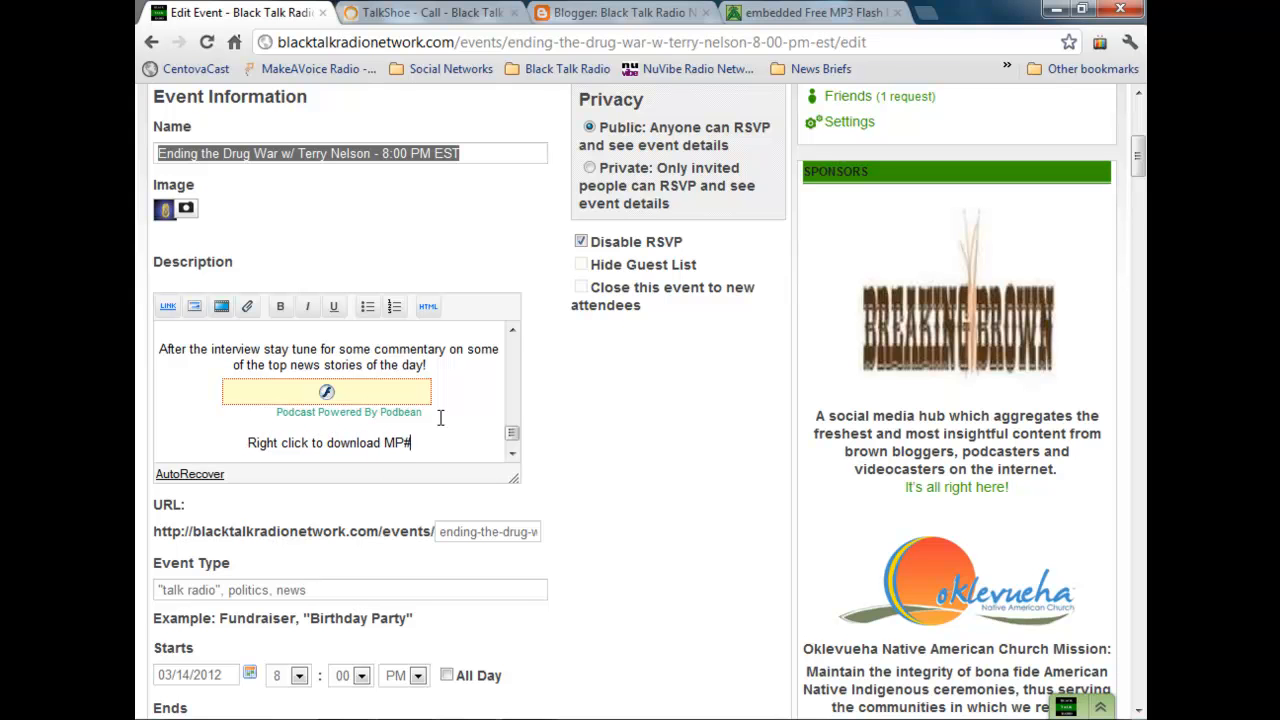
pyautogui.moveTo(443, 445); pyautogui.dragTo(246, 443)
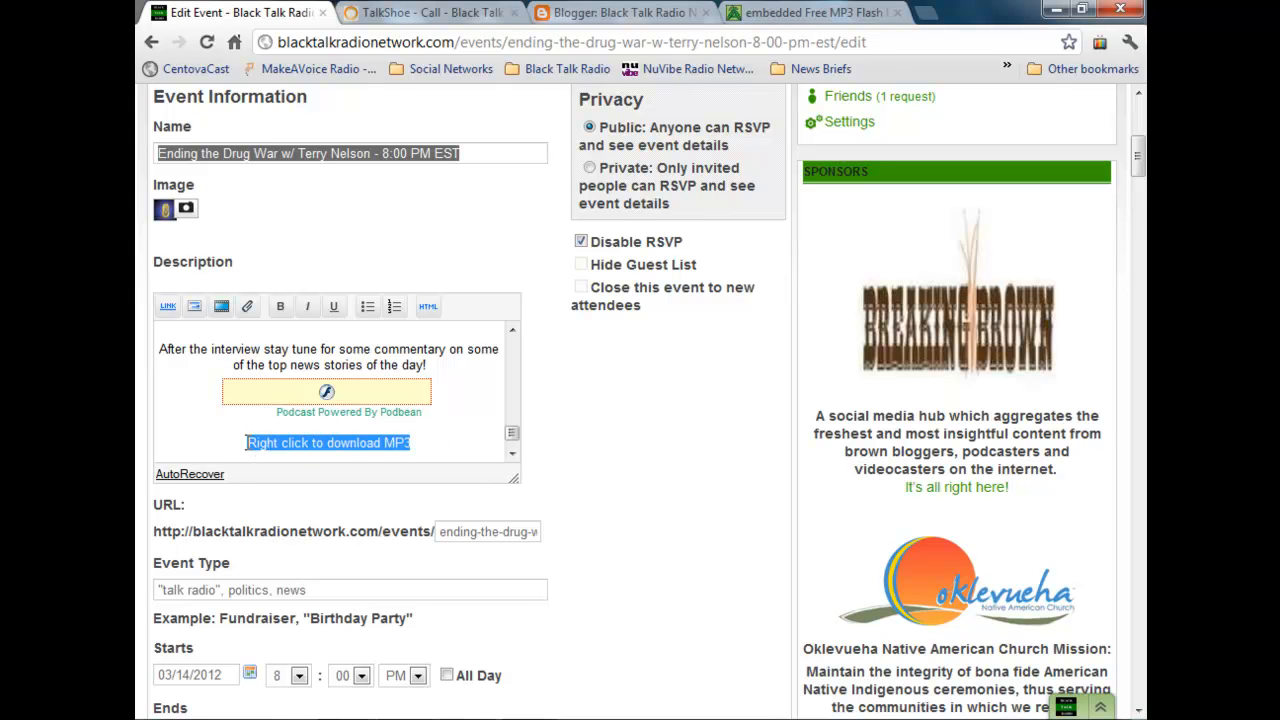
pyautogui.click(280, 306)
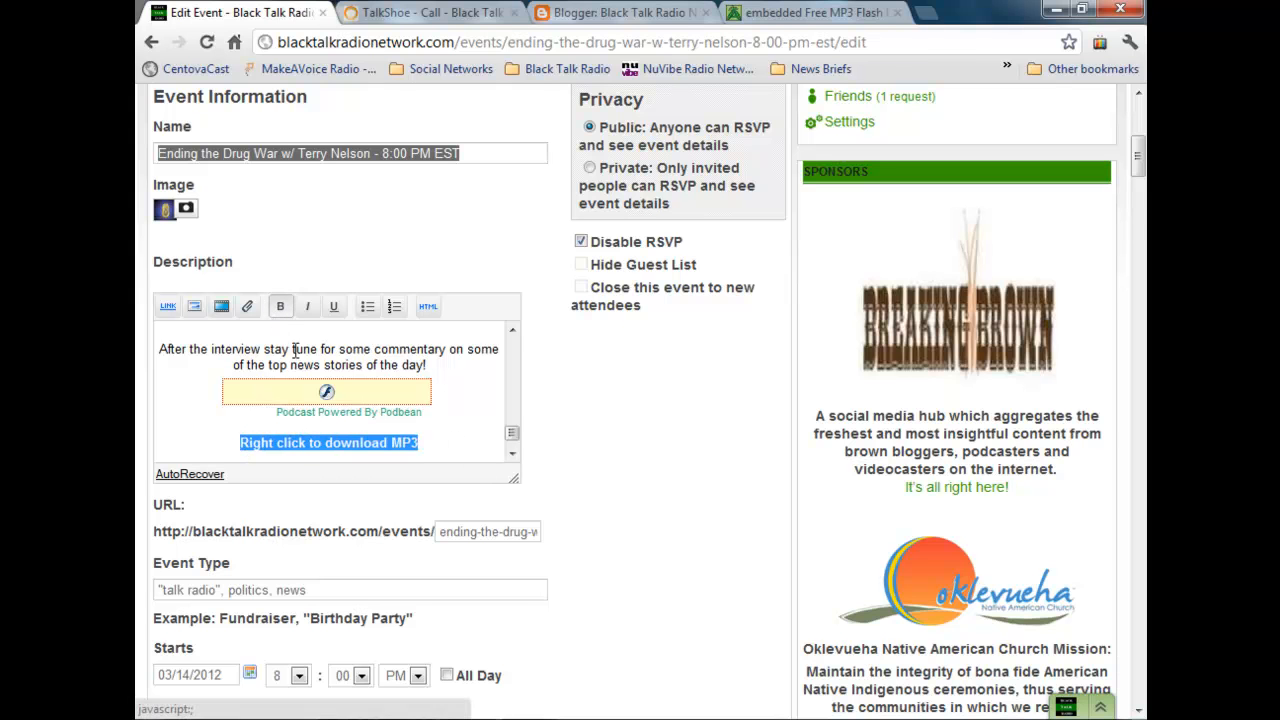
# Step: Link the "Right click to download MP3" text to the Podtrac enclosure URL copied from the Blogger post
pyautogui.click(167, 307)
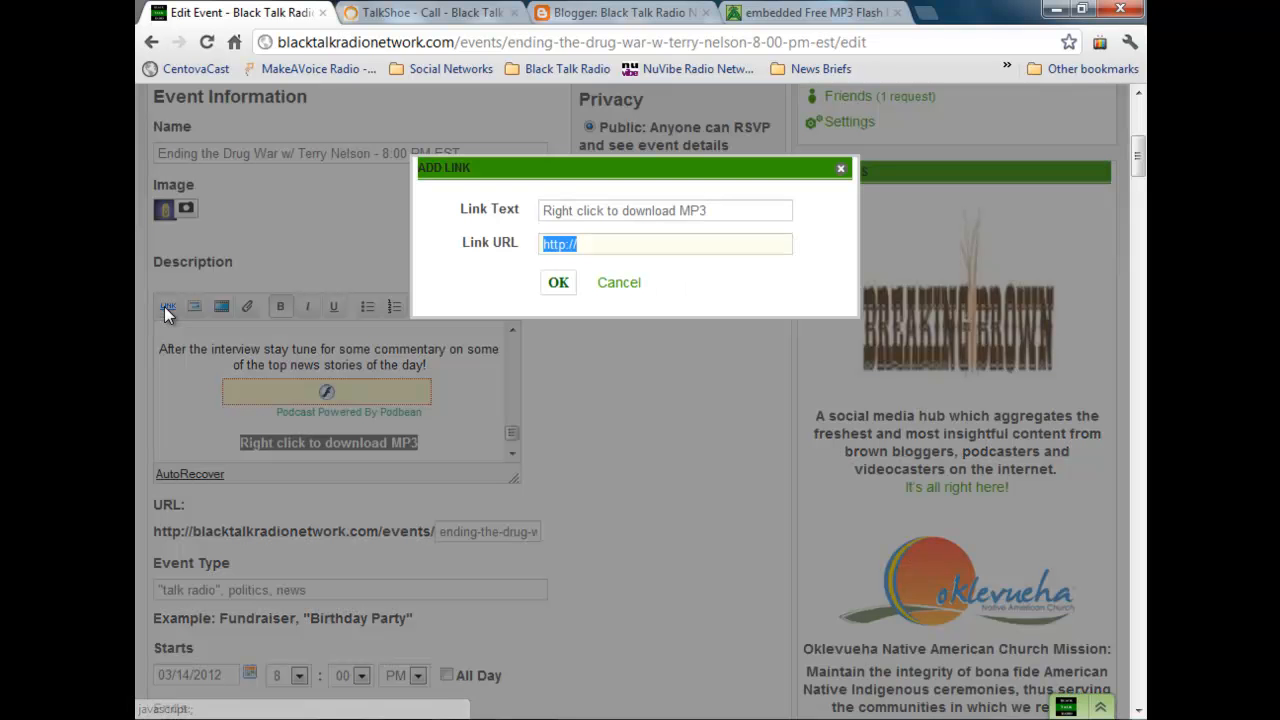
pyautogui.click(630, 13)
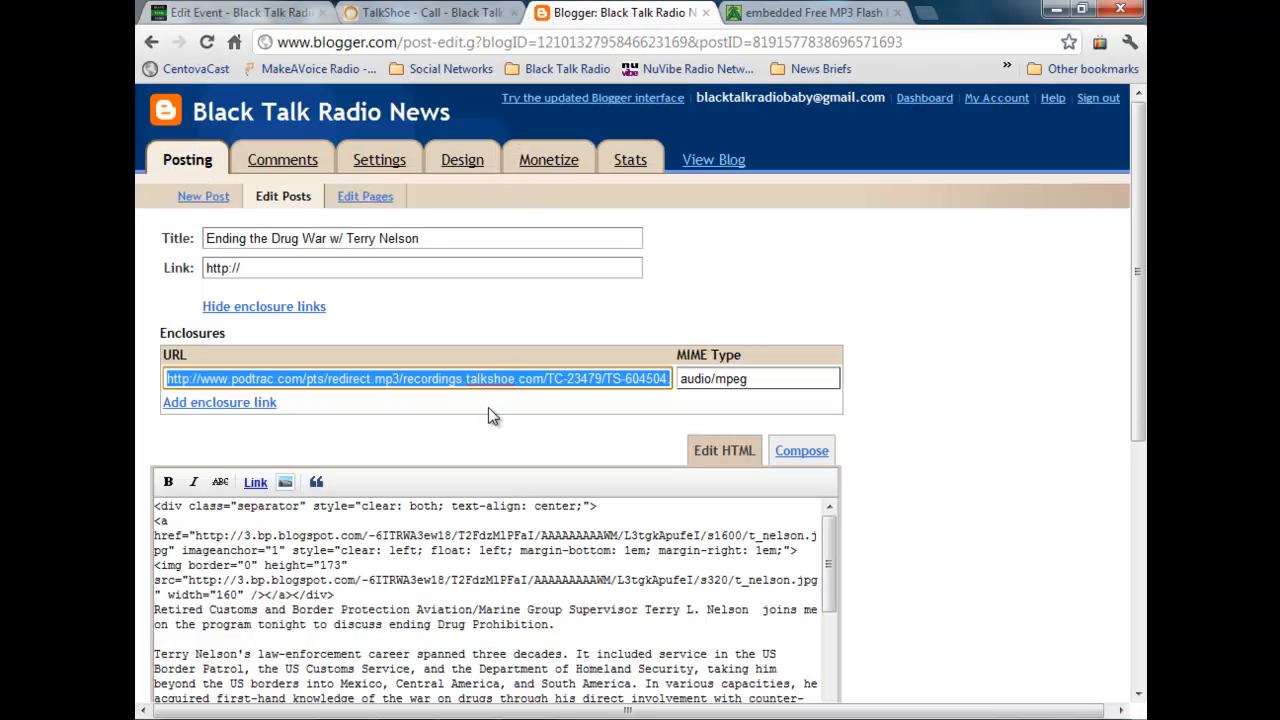
pyautogui.rightClick(502, 378)
pyautogui.click(563, 466)
pyautogui.click(222, 20)
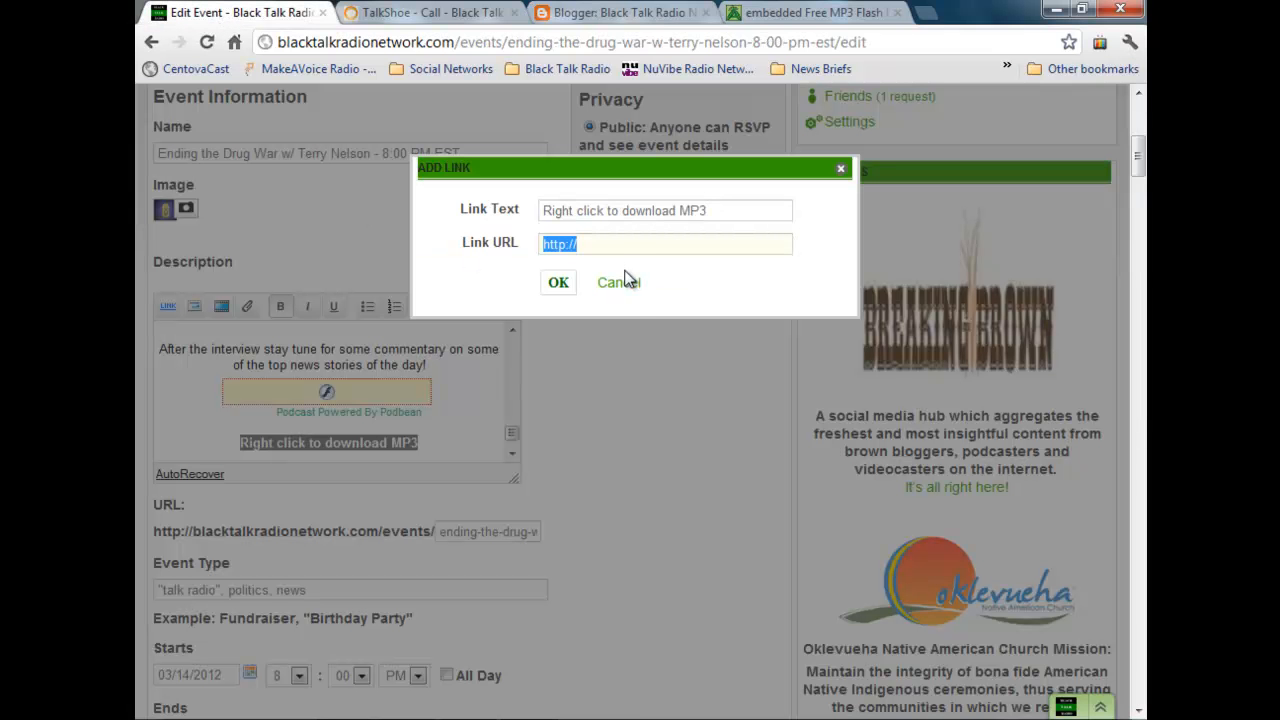
pyautogui.write('http://recordings.talkshoe.com/TC-23479/TS-604504.mp3')
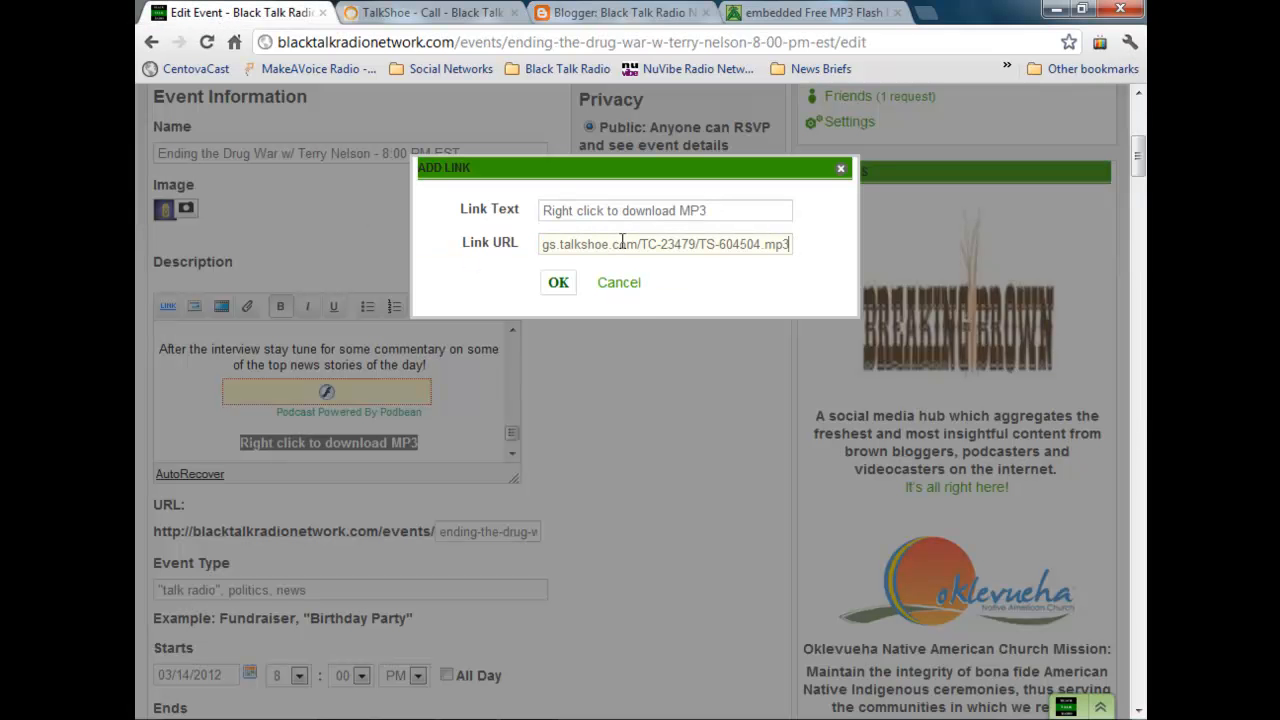
pyautogui.click(561, 283)
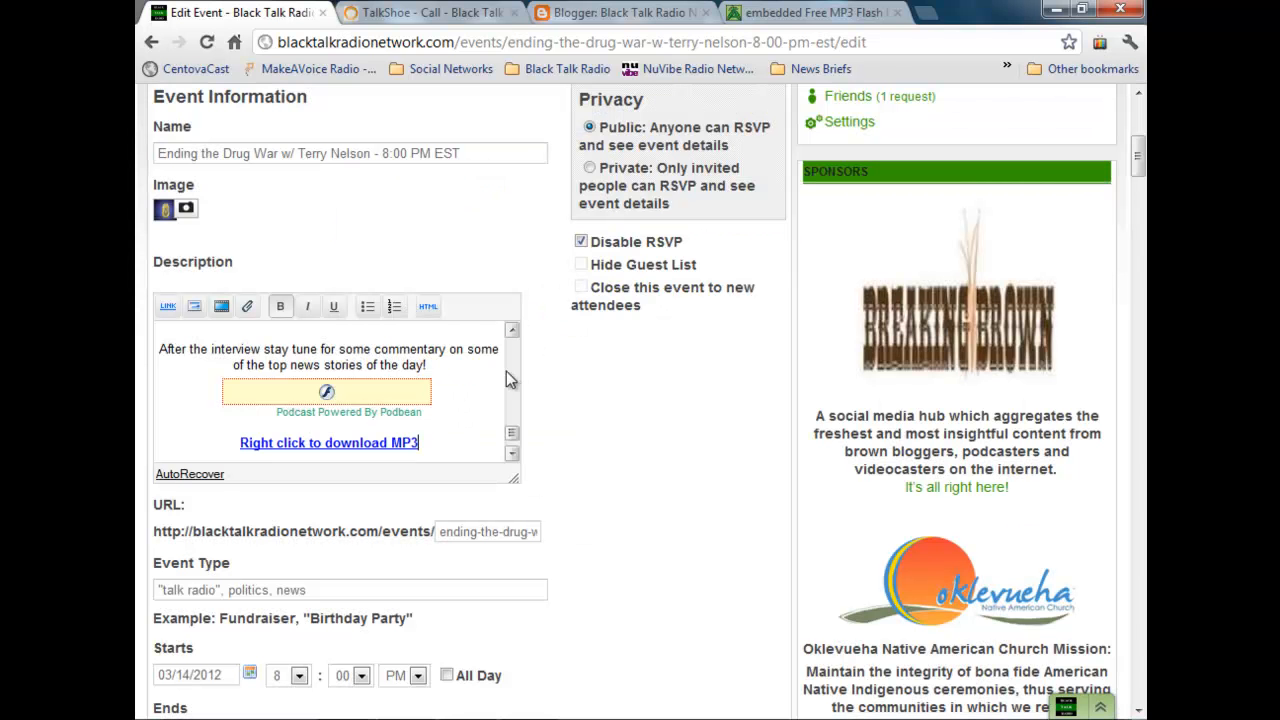
pyautogui.scroll(2, 513, 428)
pyautogui.moveTo(513, 428); pyautogui.dragTo(563, 453)
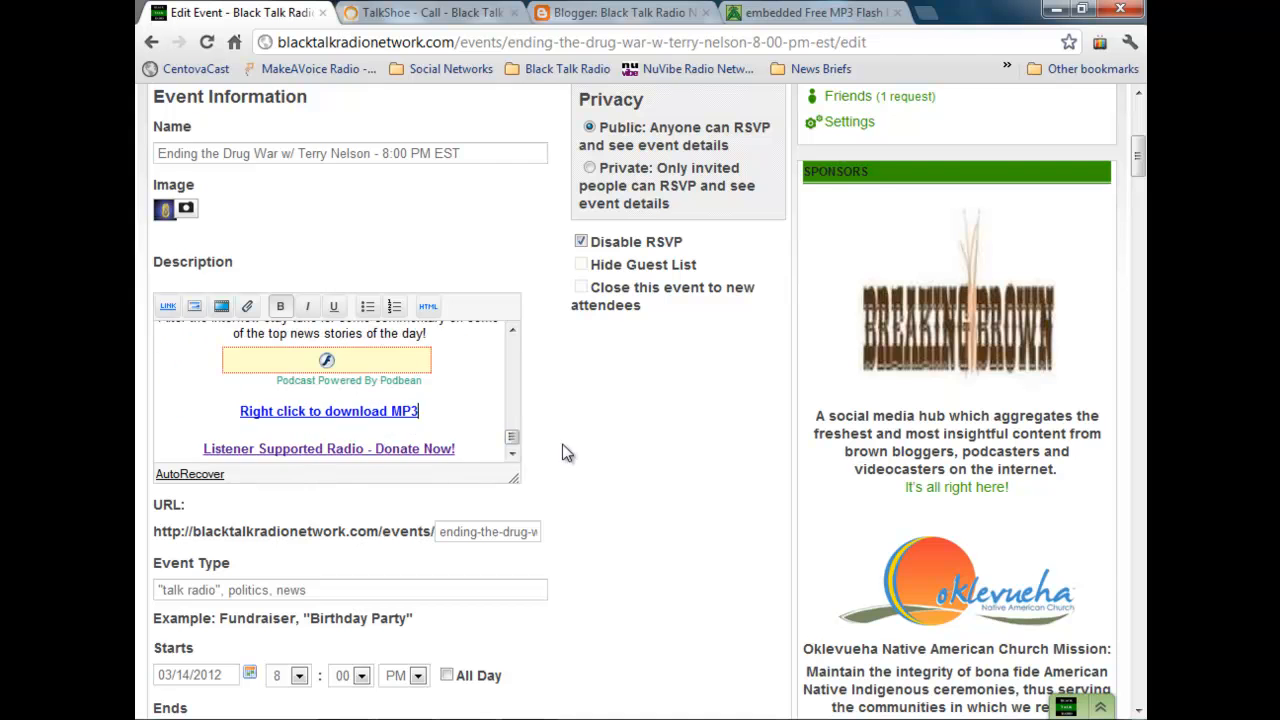
# Step: Try to save the event, and delete the paragraph about Law Enforcement Against Prohibition and a blank line from its description
pyautogui.scroll(-6, 569, 446)
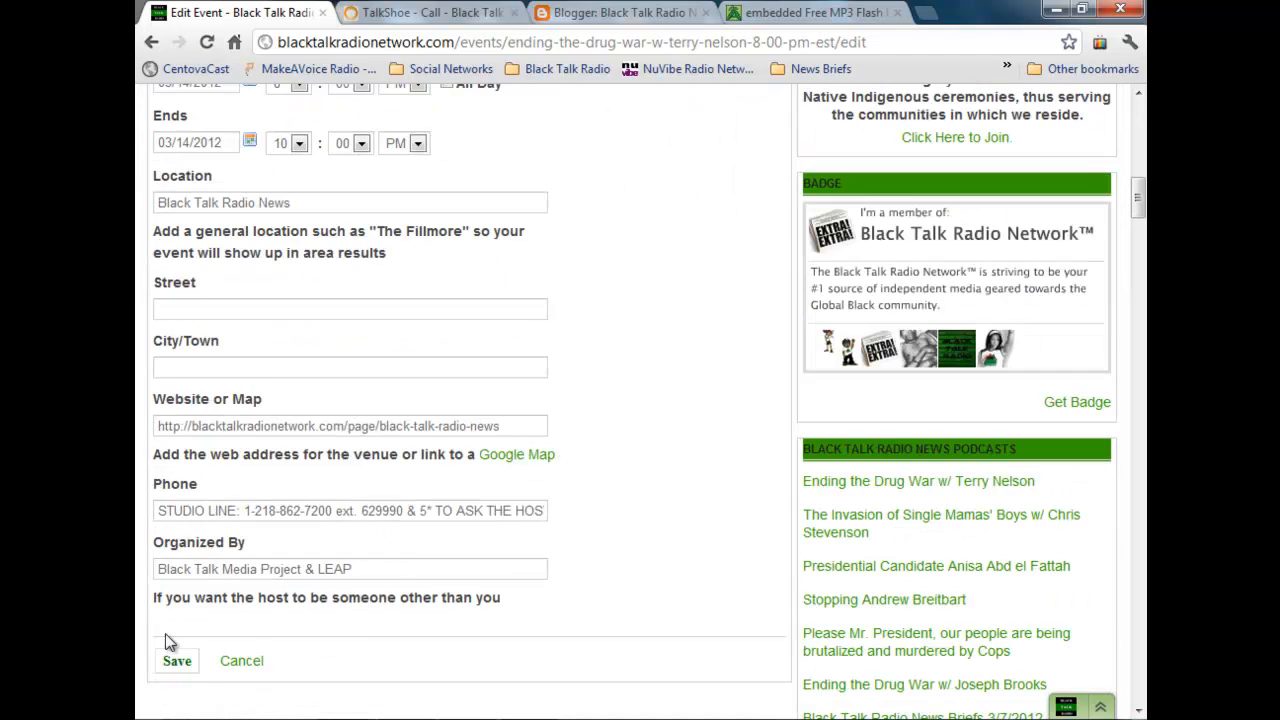
pyautogui.click(189, 664)
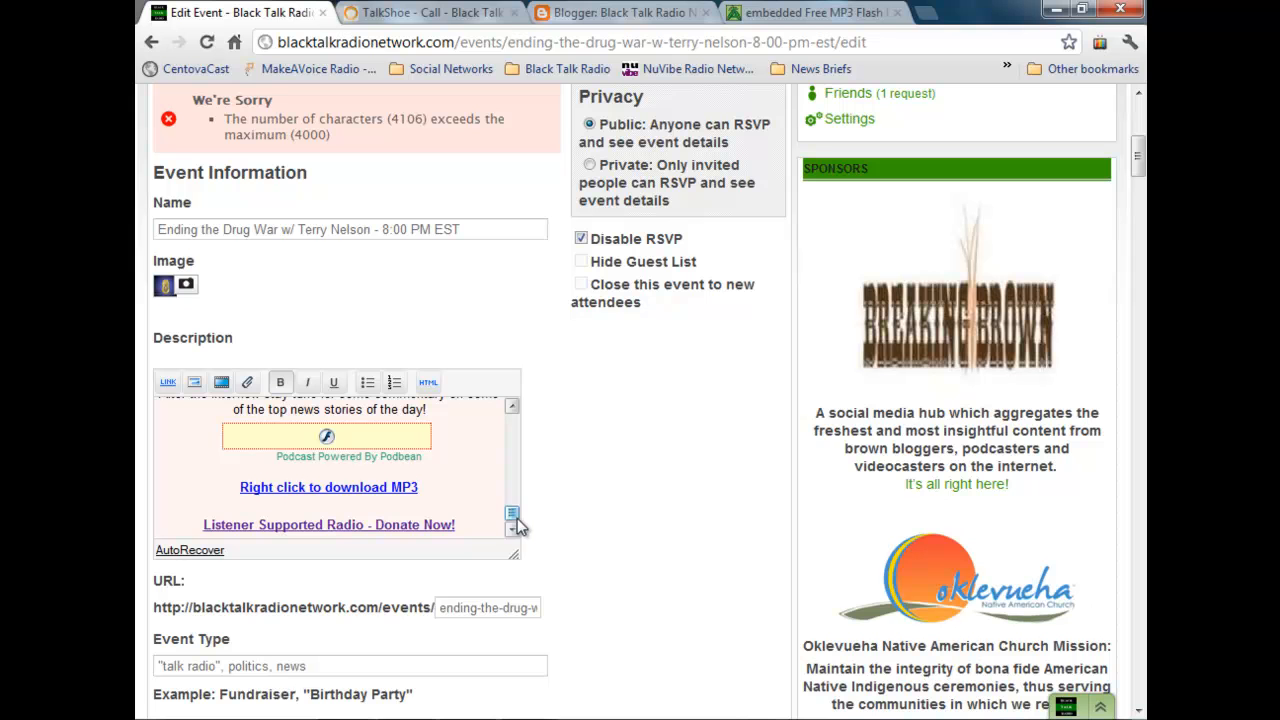
pyautogui.moveTo(513, 521)
pyautogui.mouseDown()
pyautogui.moveTo(514, 481)
pyautogui.moveTo(515, 496)
pyautogui.mouseUp()
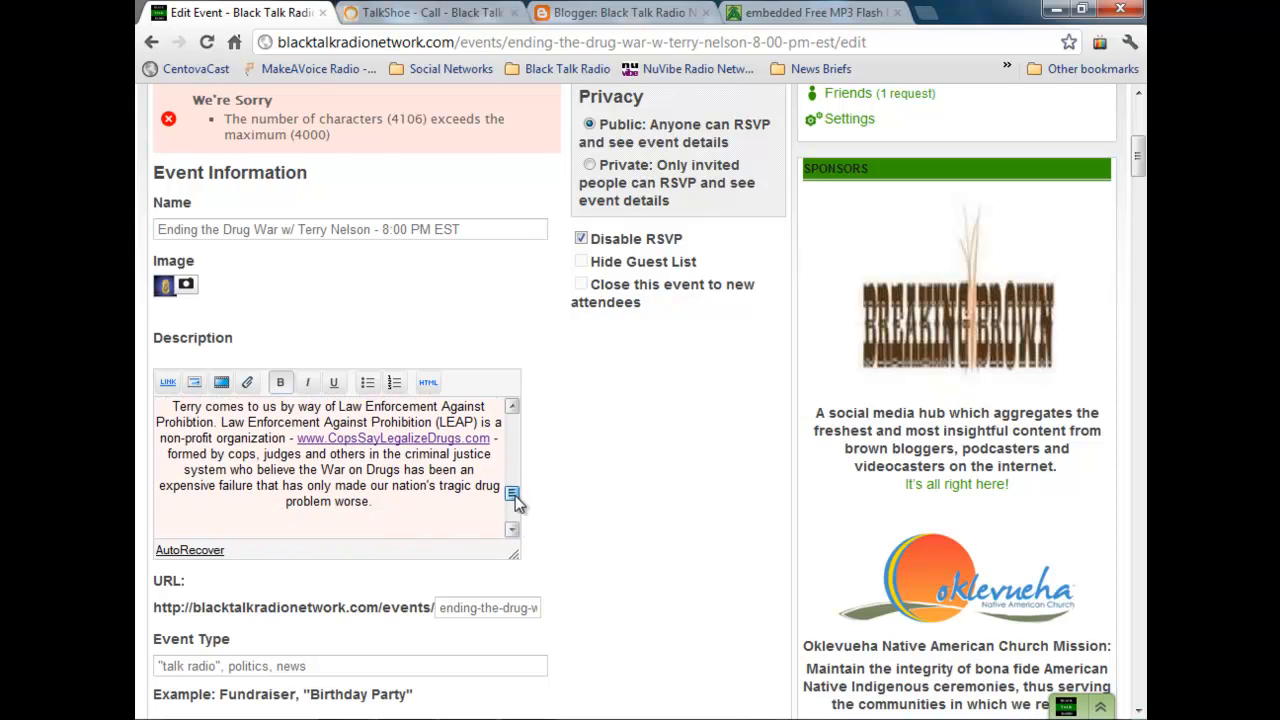
pyautogui.moveTo(392, 505); pyautogui.dragTo(186, 406)
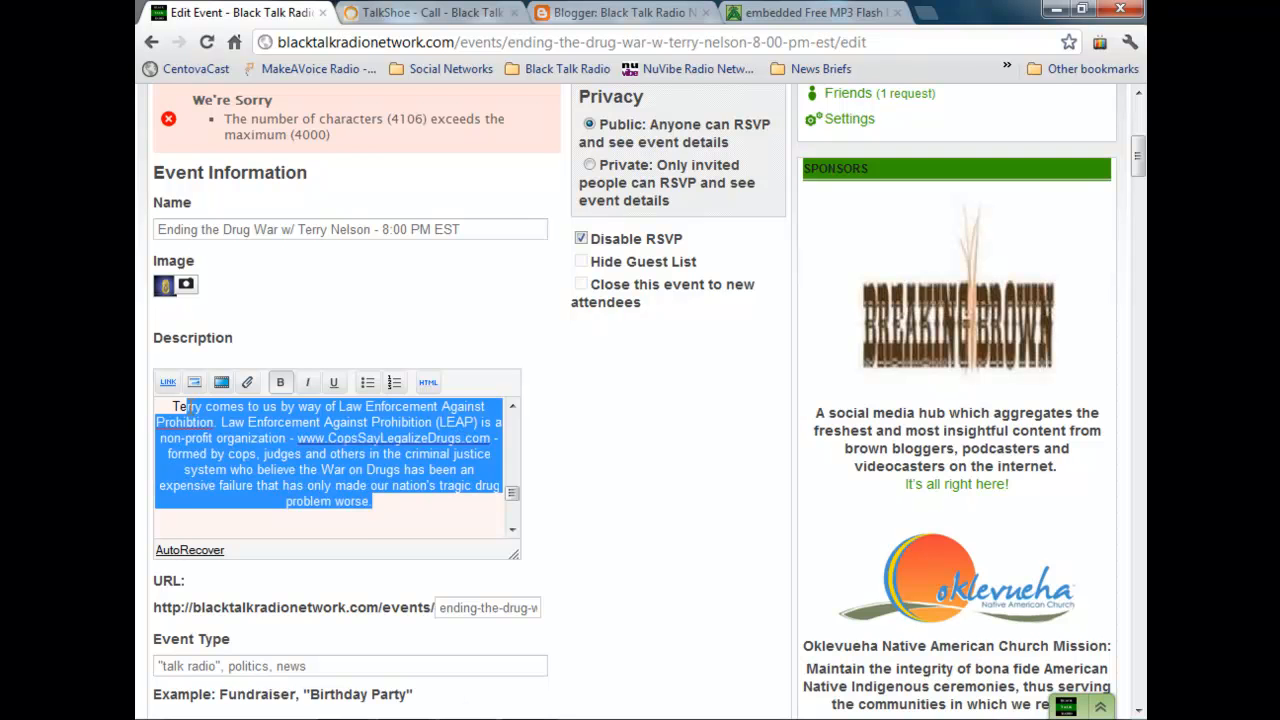
pyautogui.press('Delete')
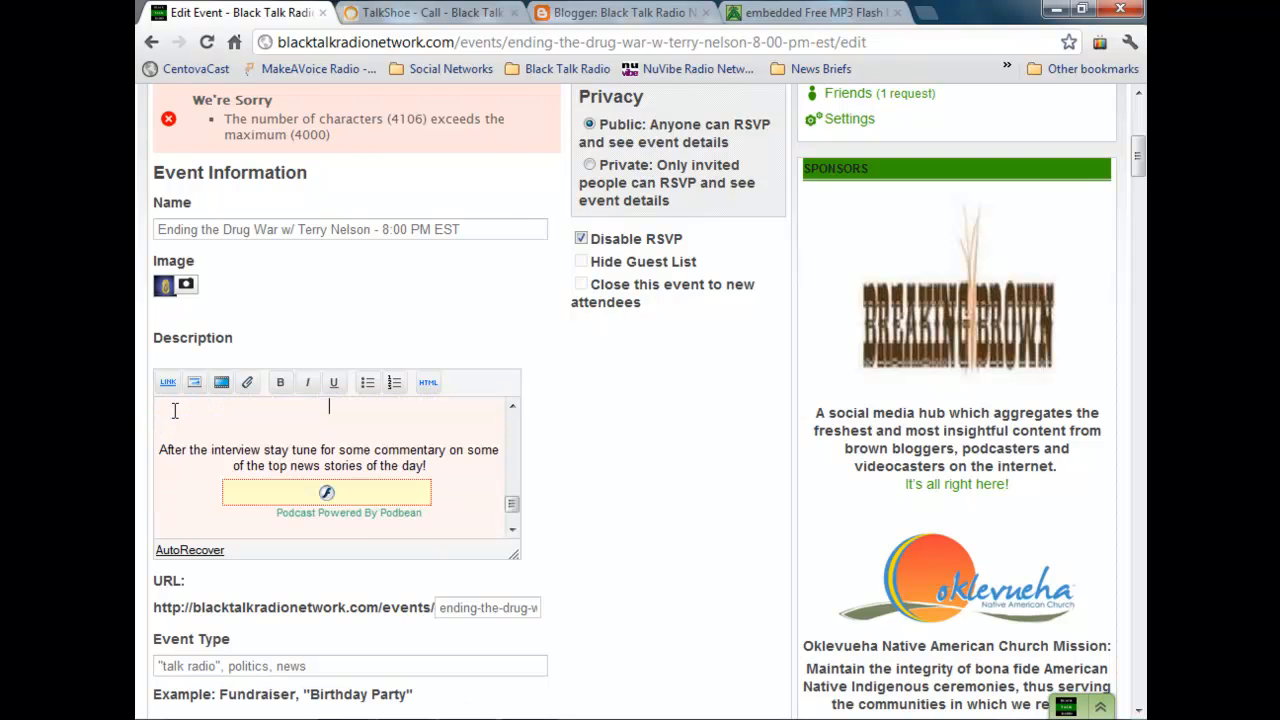
pyautogui.press('Delete')
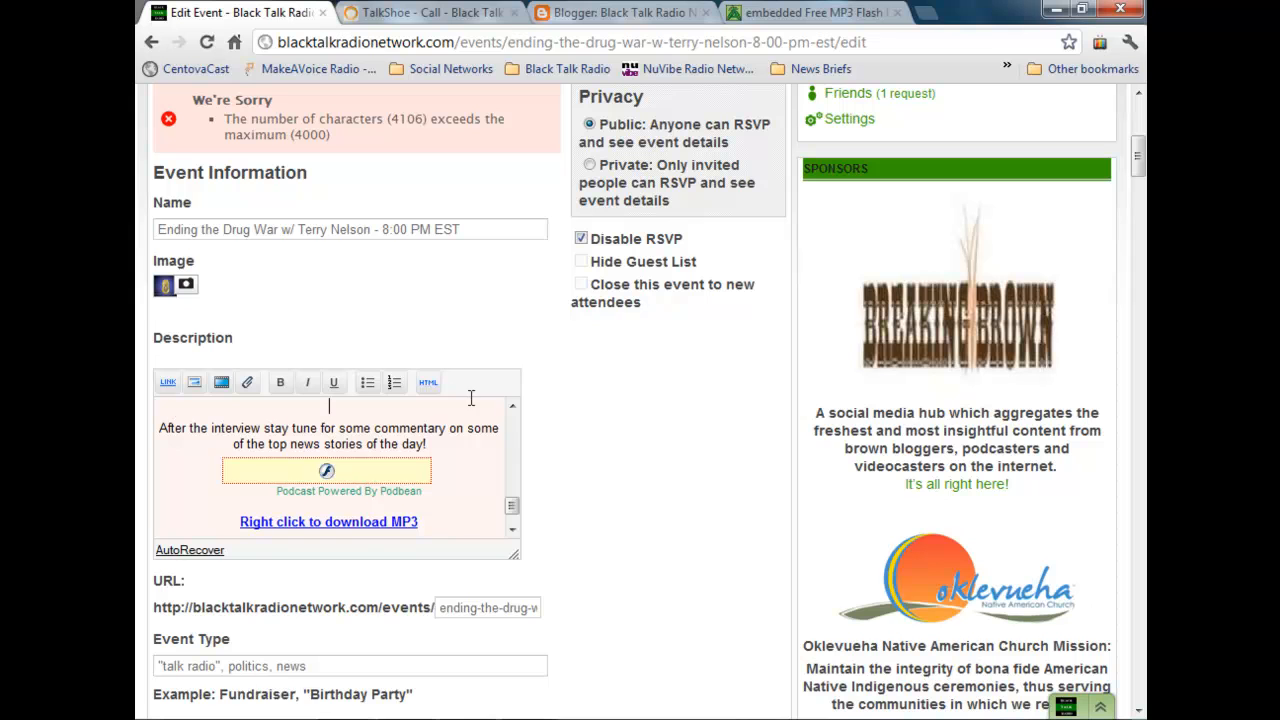
# Step: Remove the extra blank line above the post-interview commentary sentence in the description and save the event
pyautogui.click(430, 383)
pyautogui.click(430, 383)
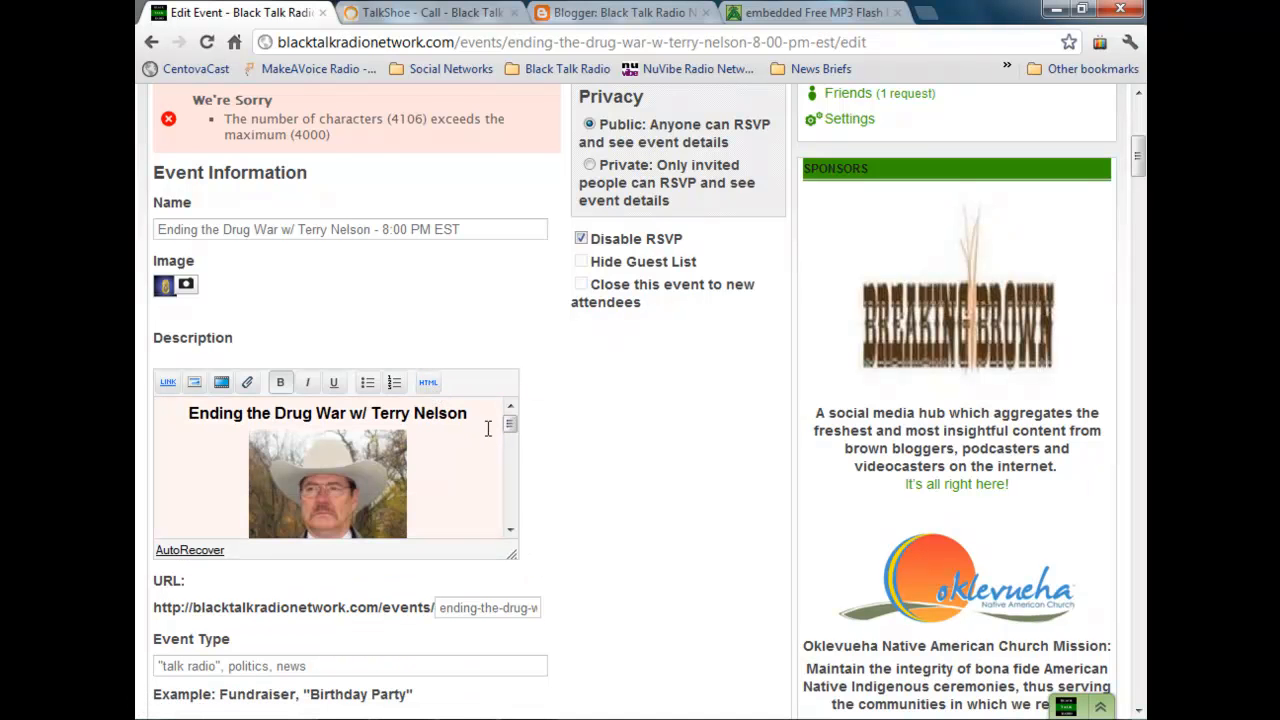
pyautogui.moveTo(512, 428); pyautogui.dragTo(492, 504)
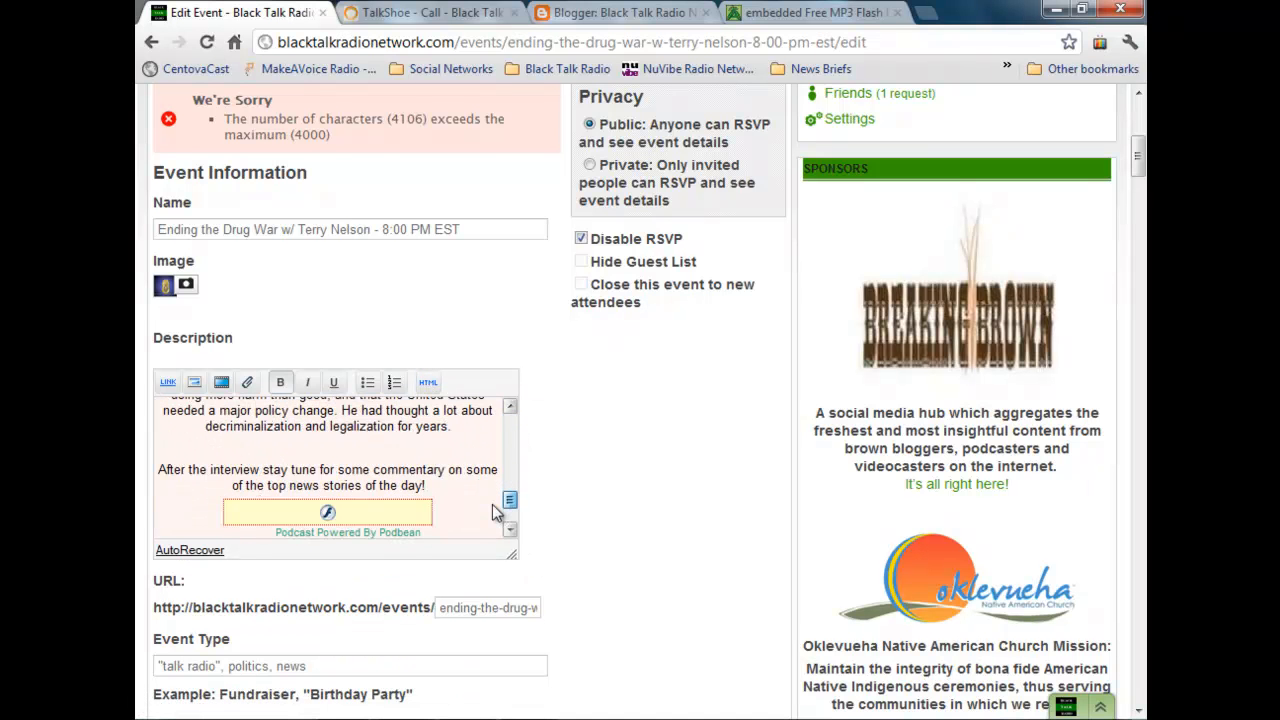
pyautogui.click(424, 442)
pyautogui.press('BackSpace')
pyautogui.scroll(-1, 430, 445)
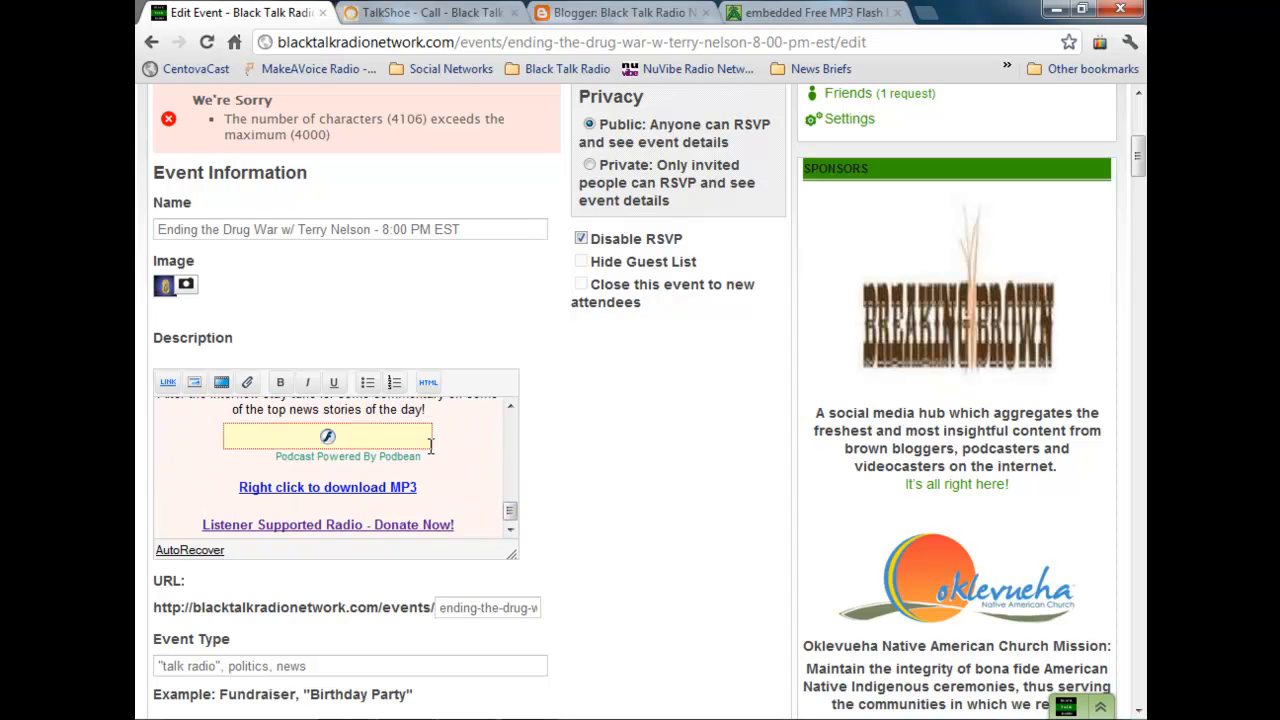
pyautogui.scroll(-1, 426, 448)
pyautogui.scroll(-8, 280, 604)
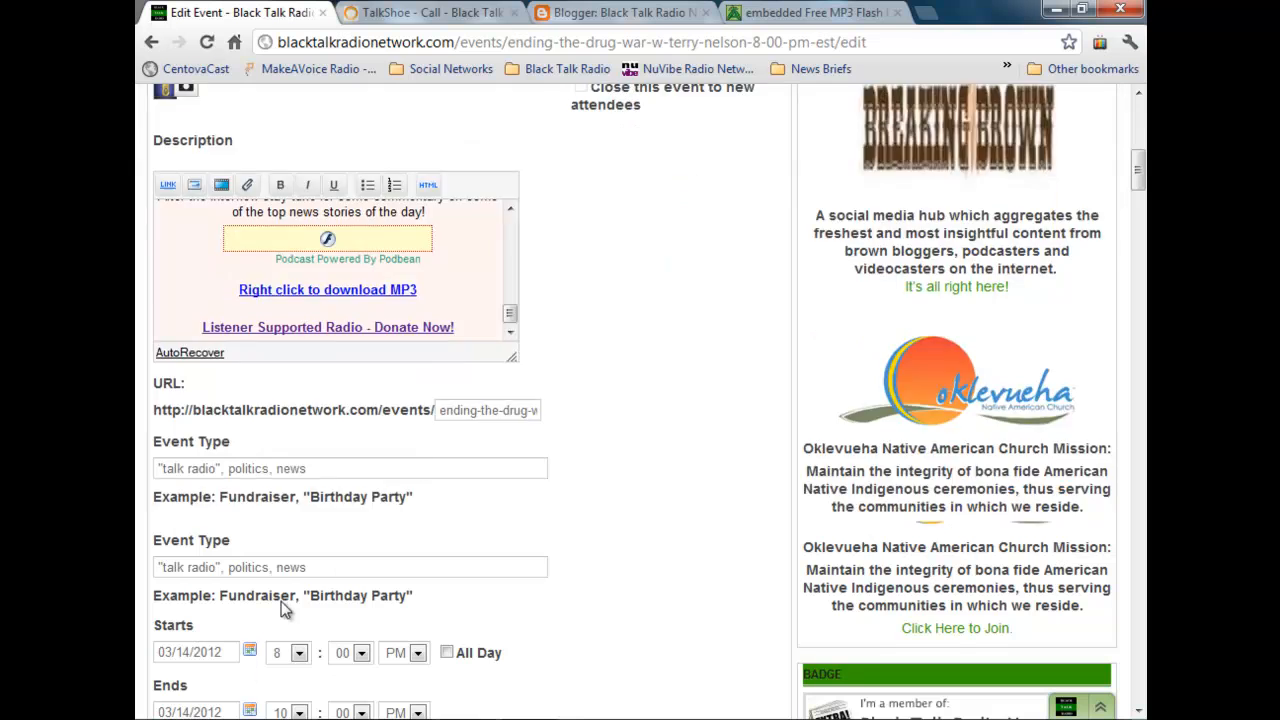
pyautogui.click(178, 441)
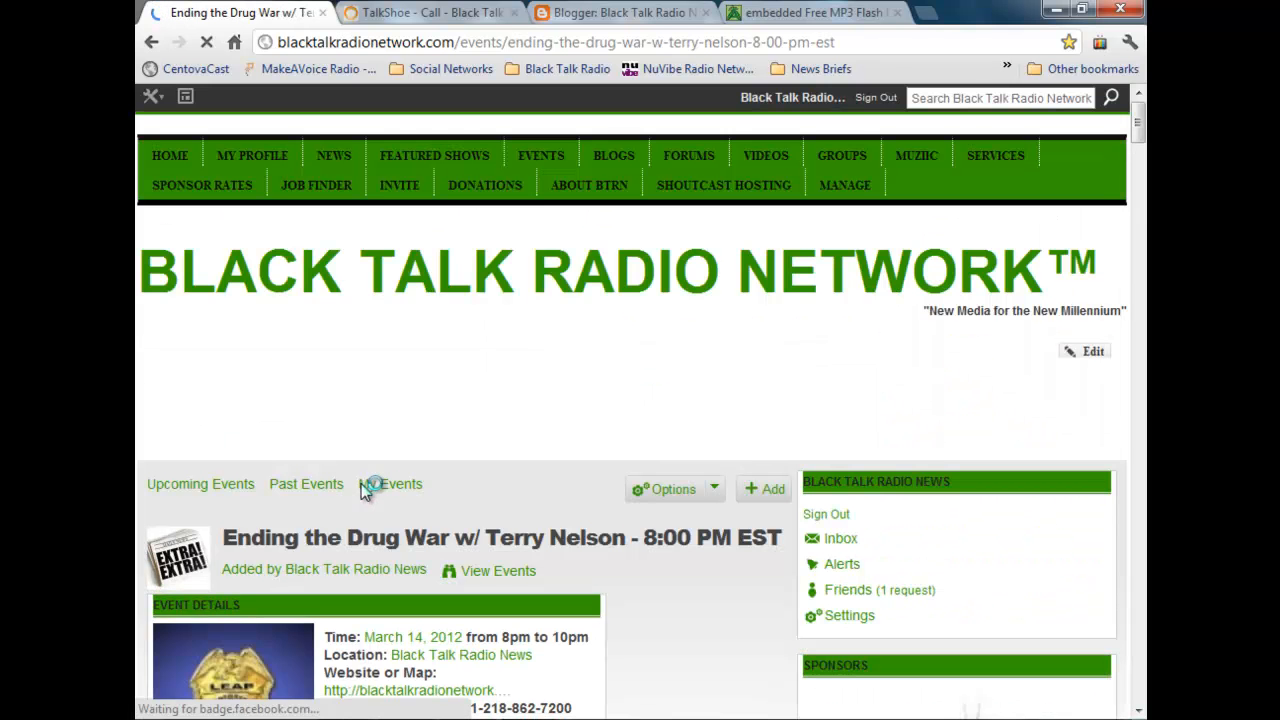
# Step: Reload the saved event page and check the Podbean player and the MP3 download link in its description
pyautogui.scroll(-6, 366, 487)
pyautogui.scroll(-6, 368, 483)
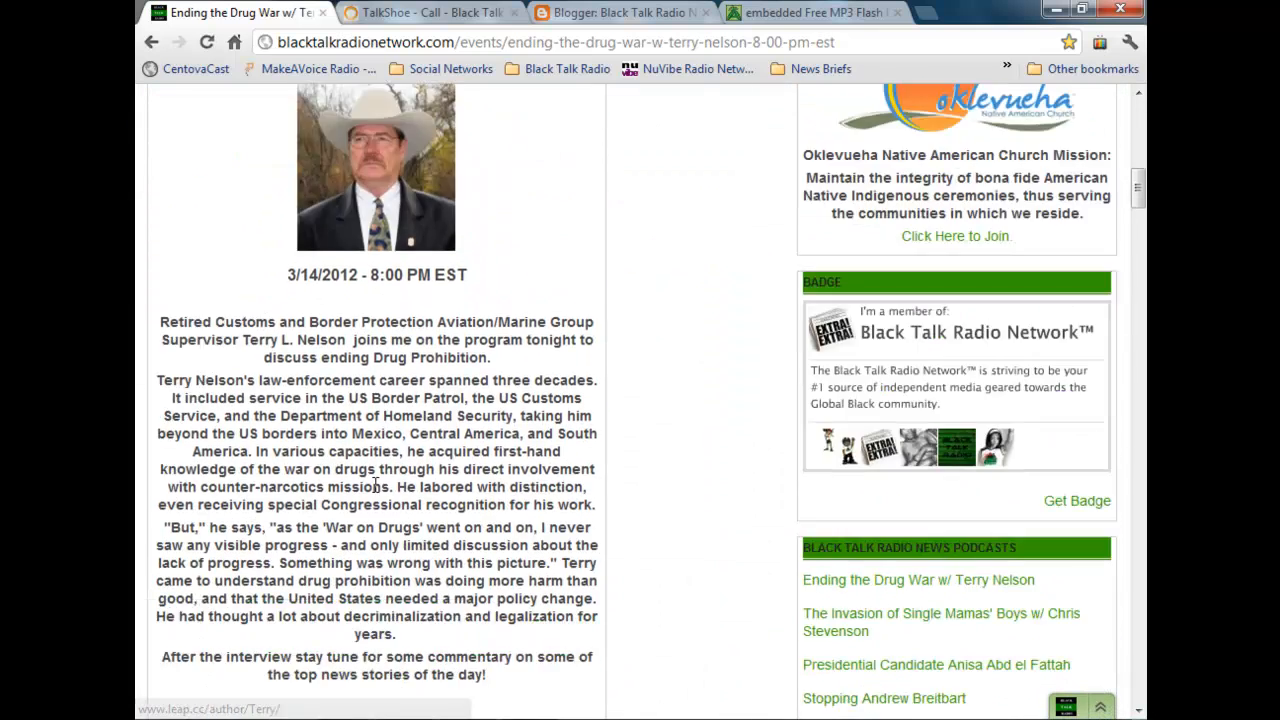
pyautogui.click(206, 42)
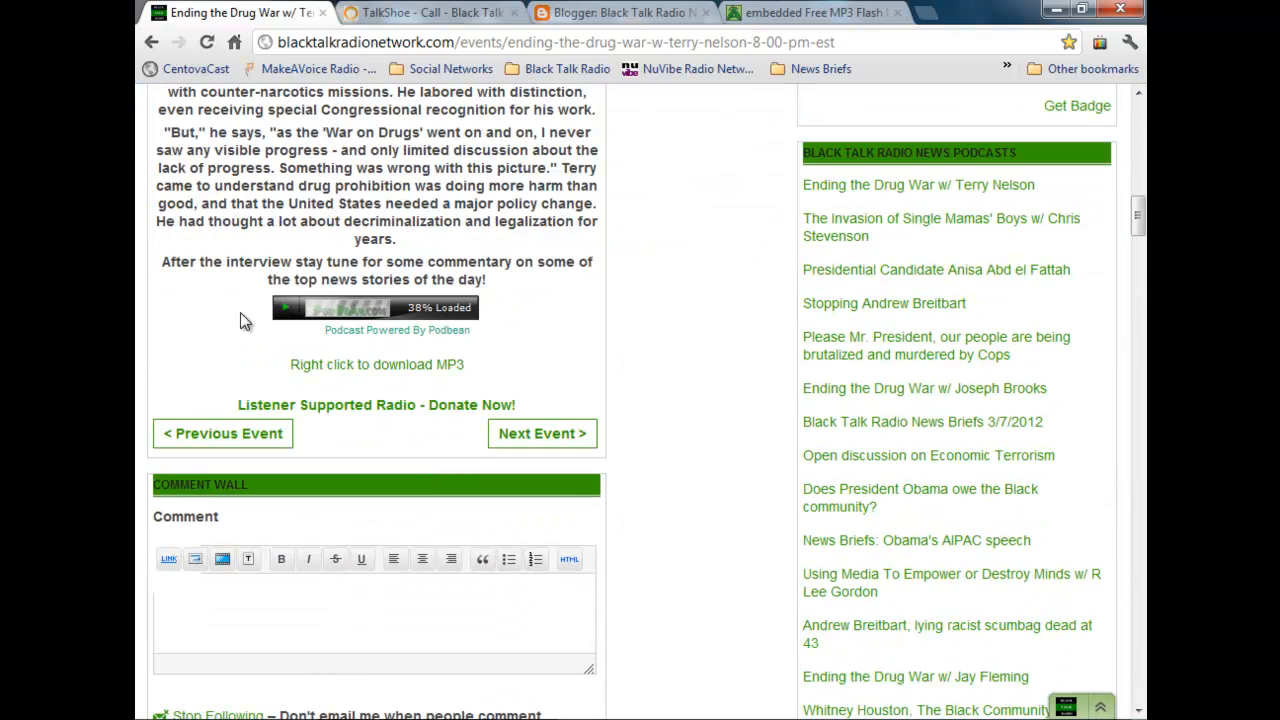
pyautogui.scroll(9, 625, 404)
pyautogui.scroll(5, 618, 403)
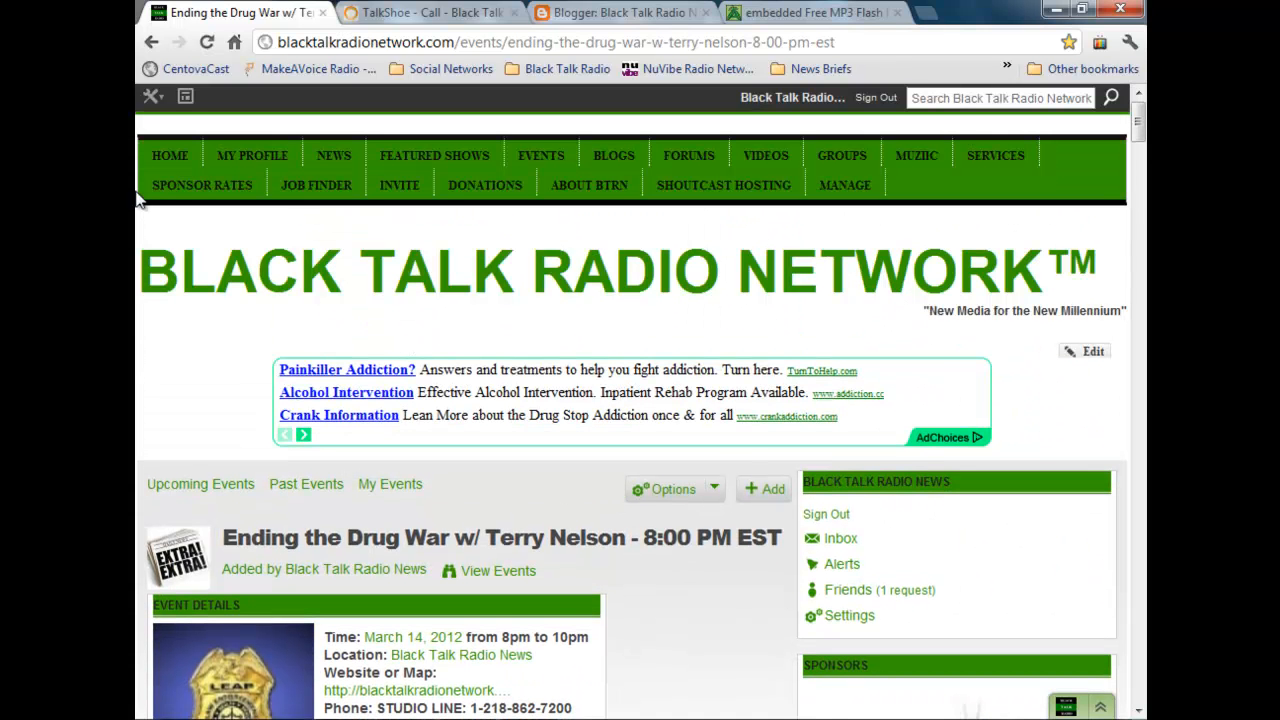
# Step: Open the network's home page and look over its upcoming events and this week's top content
pyautogui.click(163, 160)
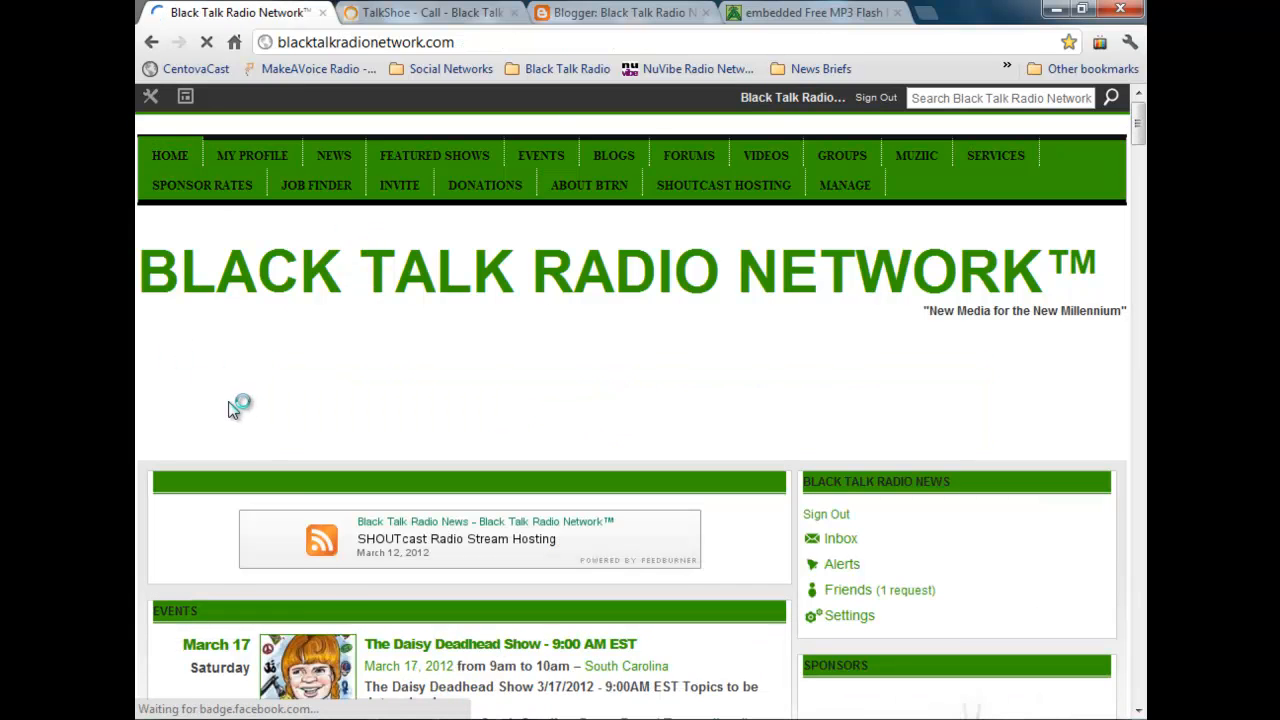
pyautogui.scroll(-3, 230, 410)
pyautogui.scroll(-10, 228, 414)
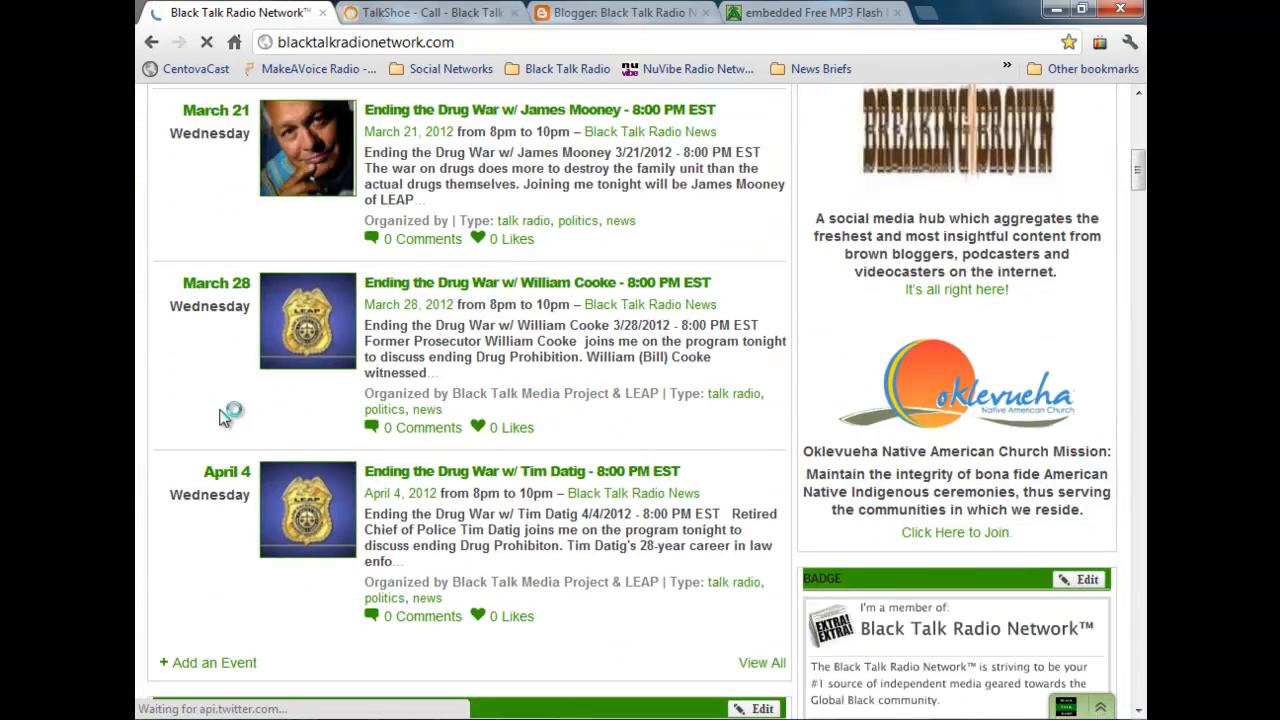
pyautogui.scroll(-3, 141, 402)
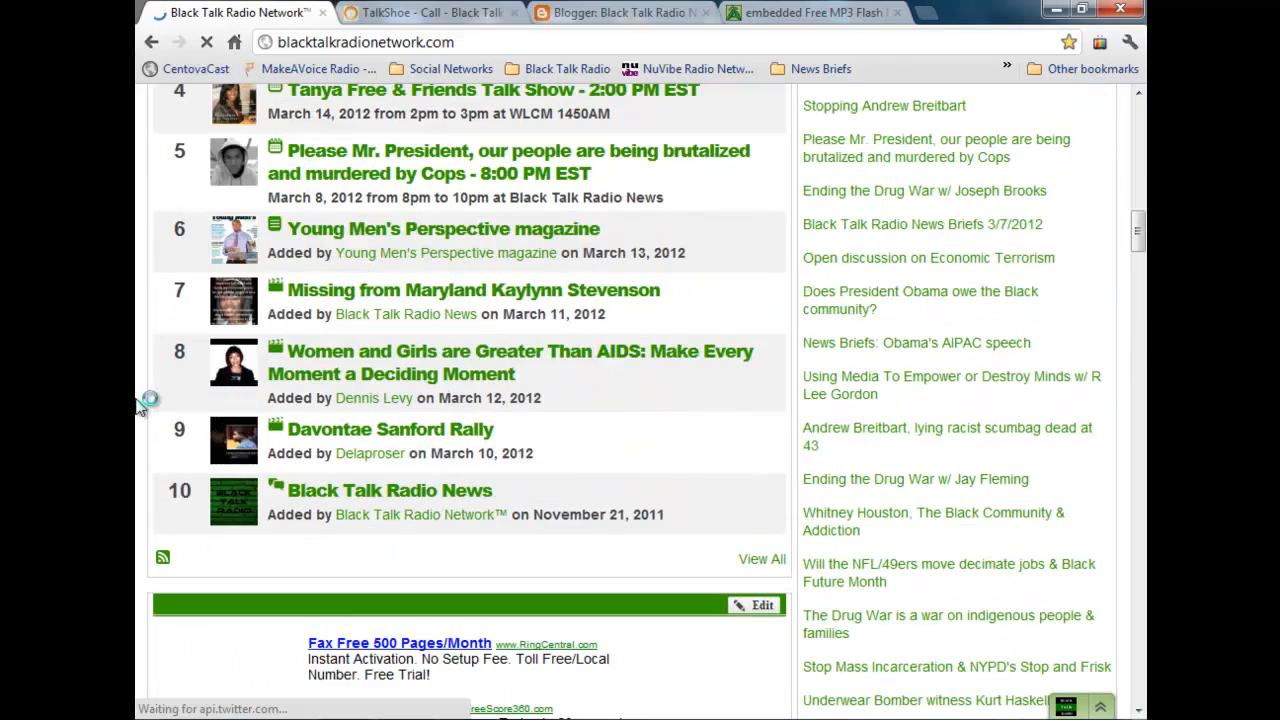
pyautogui.scroll(5, 623, 457)
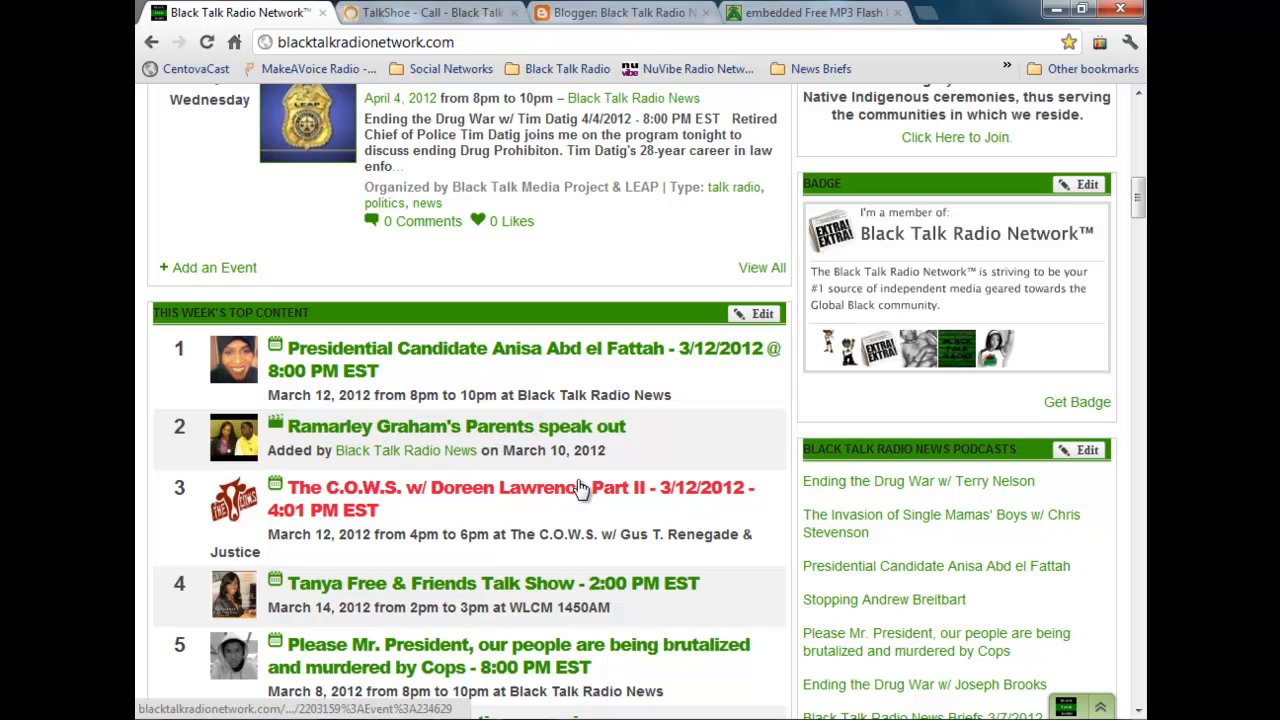
pyautogui.scroll(-3, 566, 489)
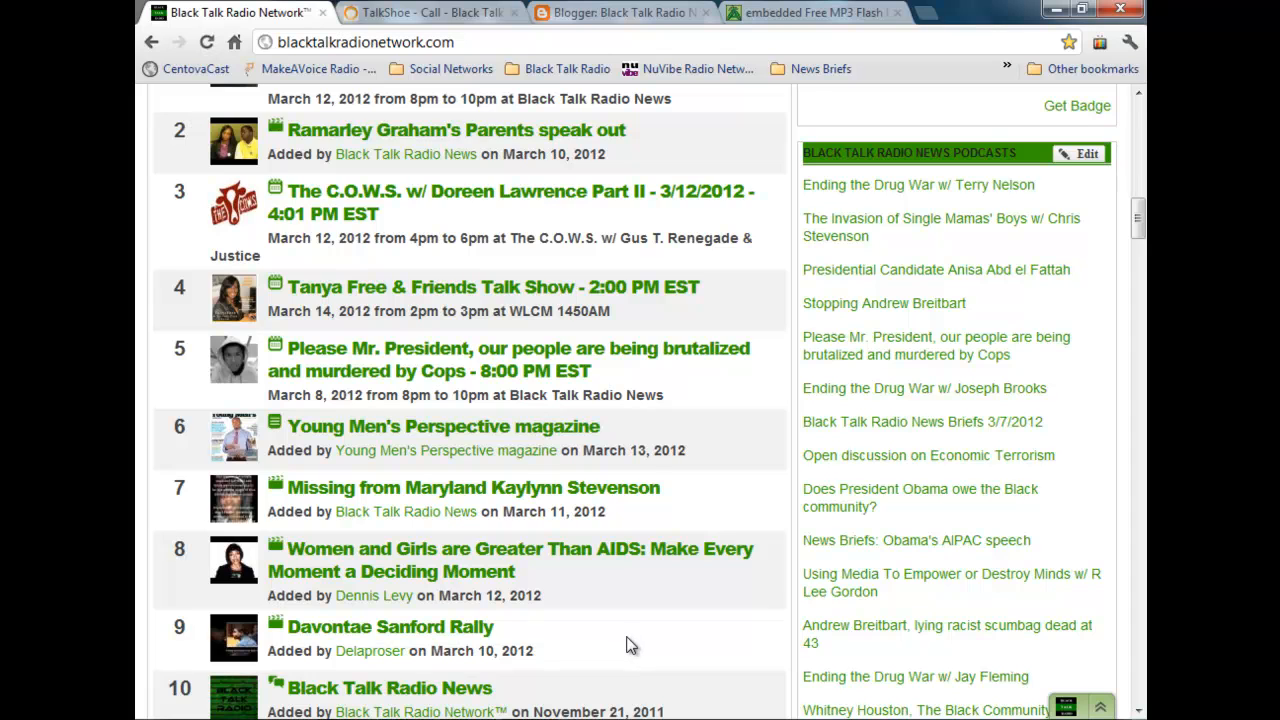
pyautogui.scroll(15, 630, 645)
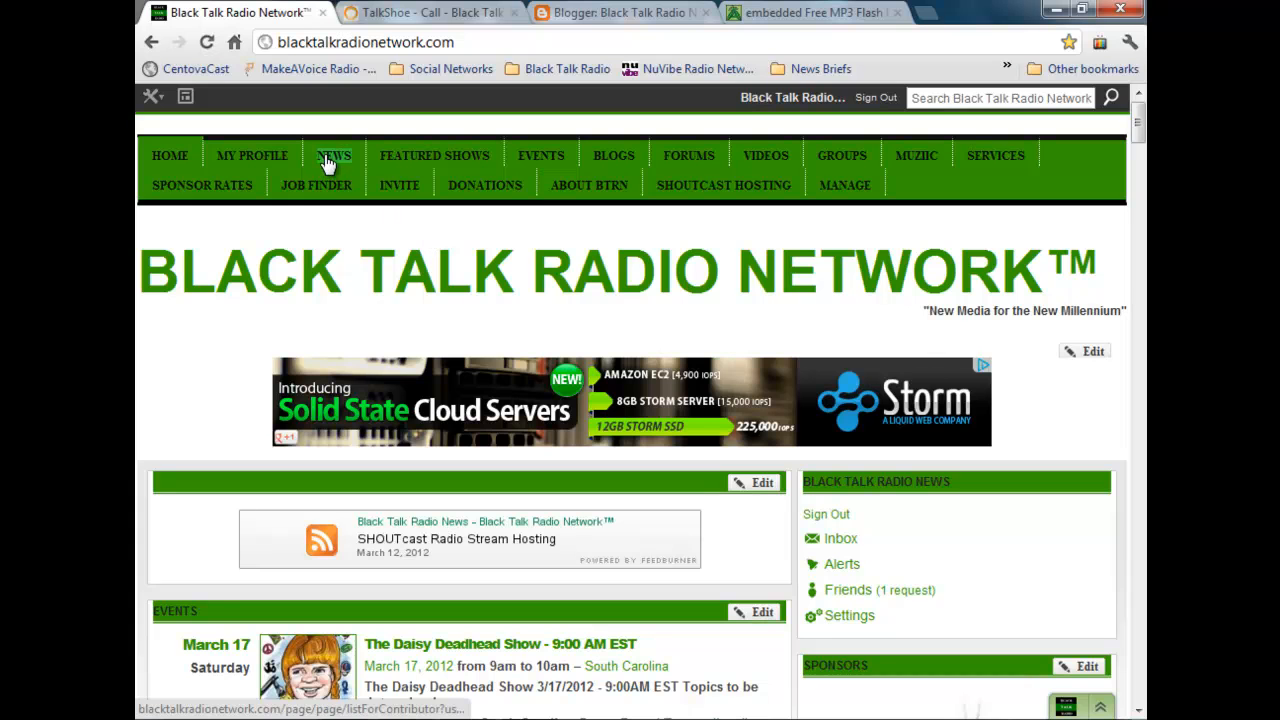
# Step: Open the Black Talk Radio News profile page, view its show archives in the Podtrac player, and close the player
pyautogui.click(265, 158)
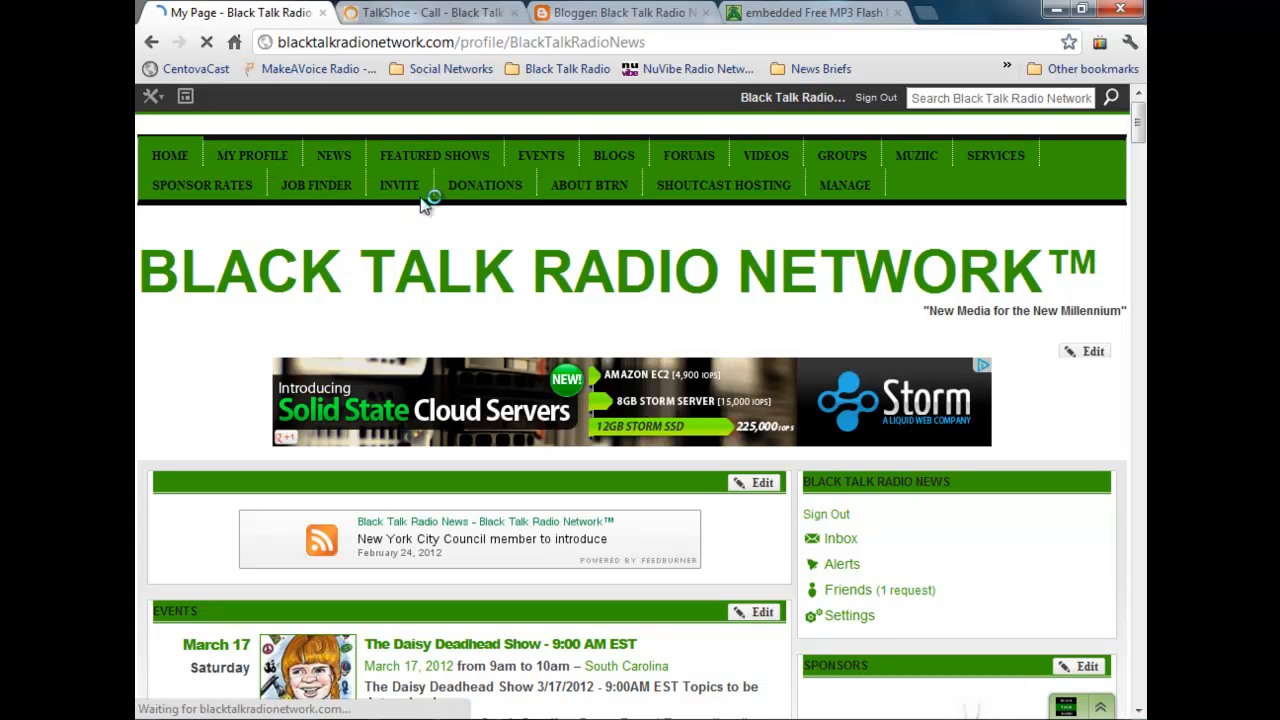
pyautogui.scroll(-3, 393, 300)
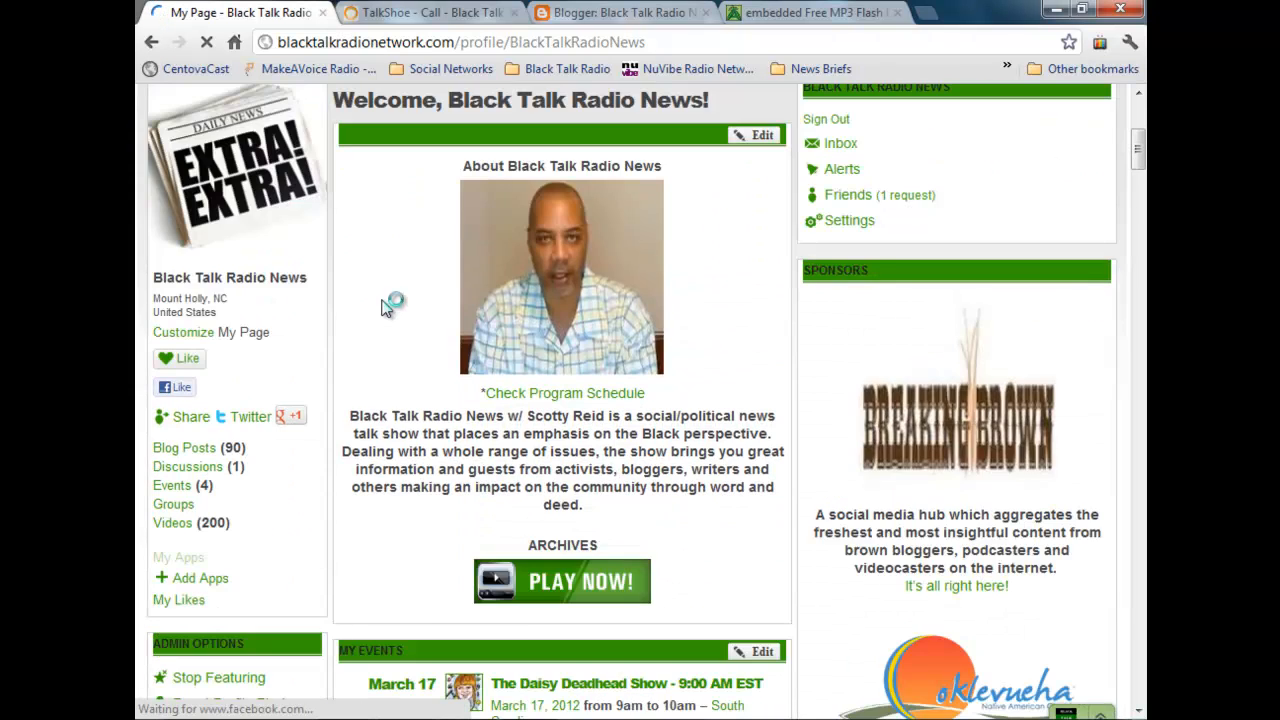
pyautogui.scroll(-3, 382, 300)
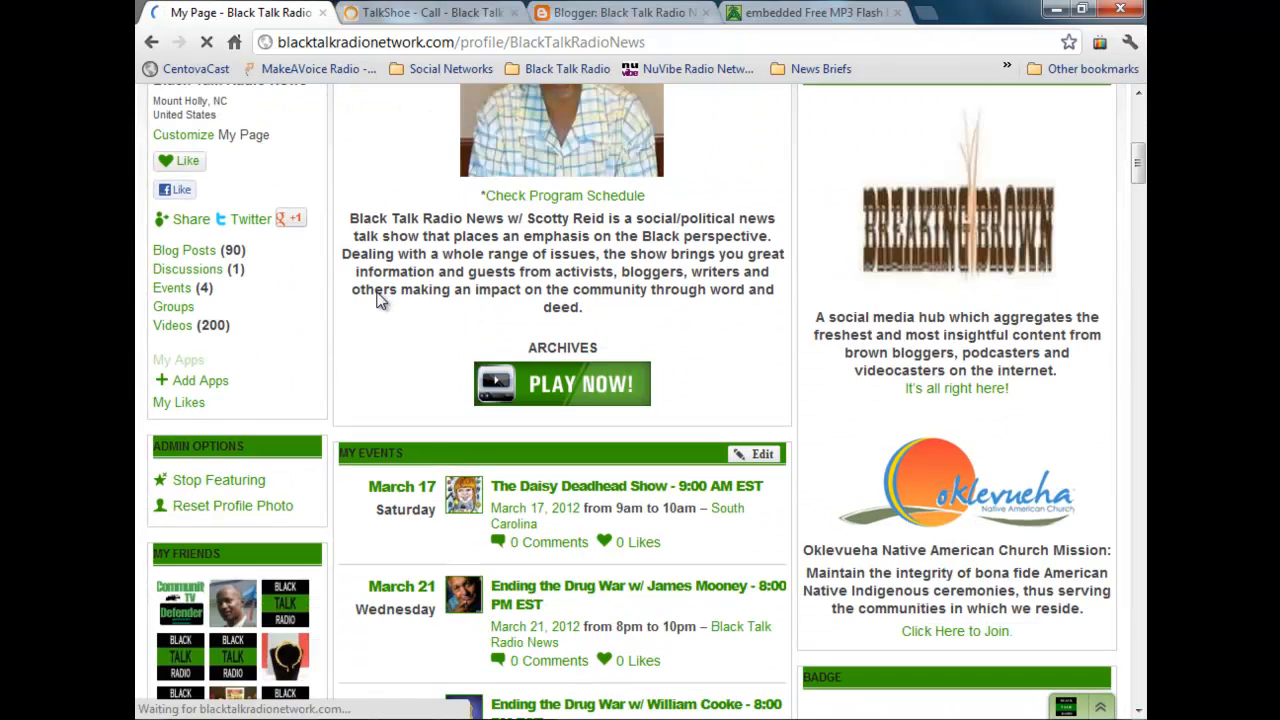
pyautogui.click(566, 392)
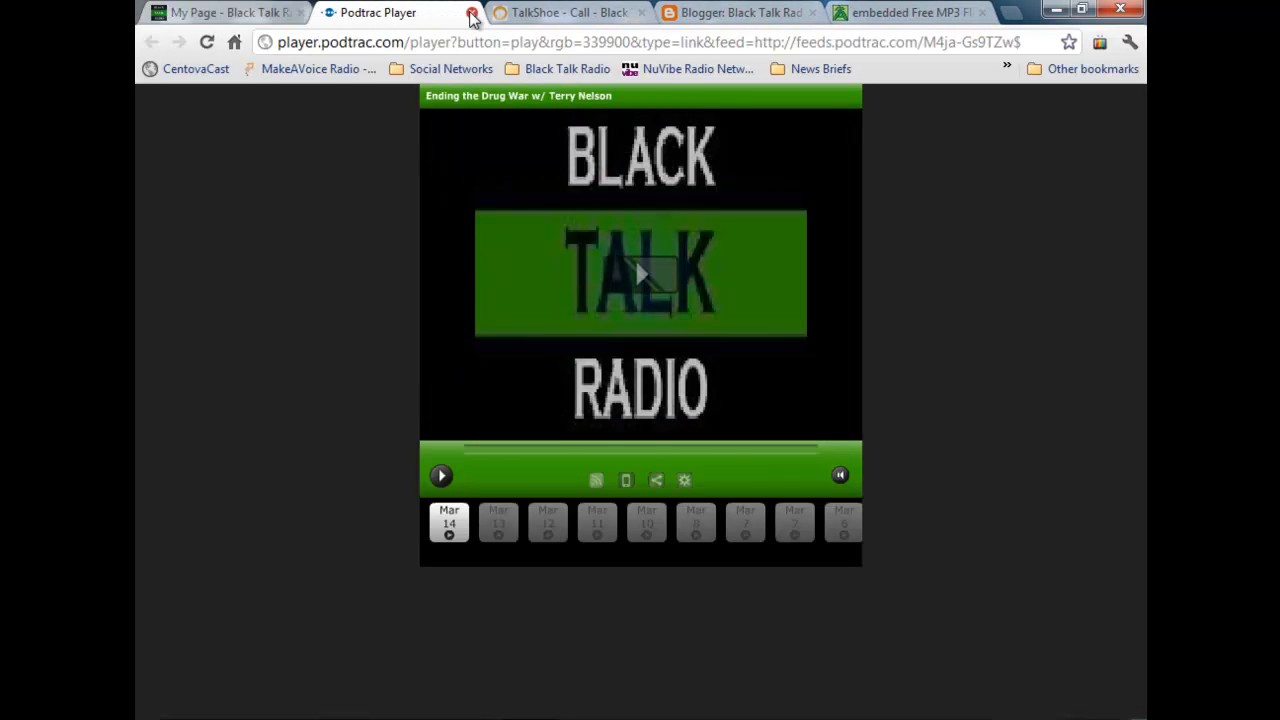
pyautogui.click(472, 13)
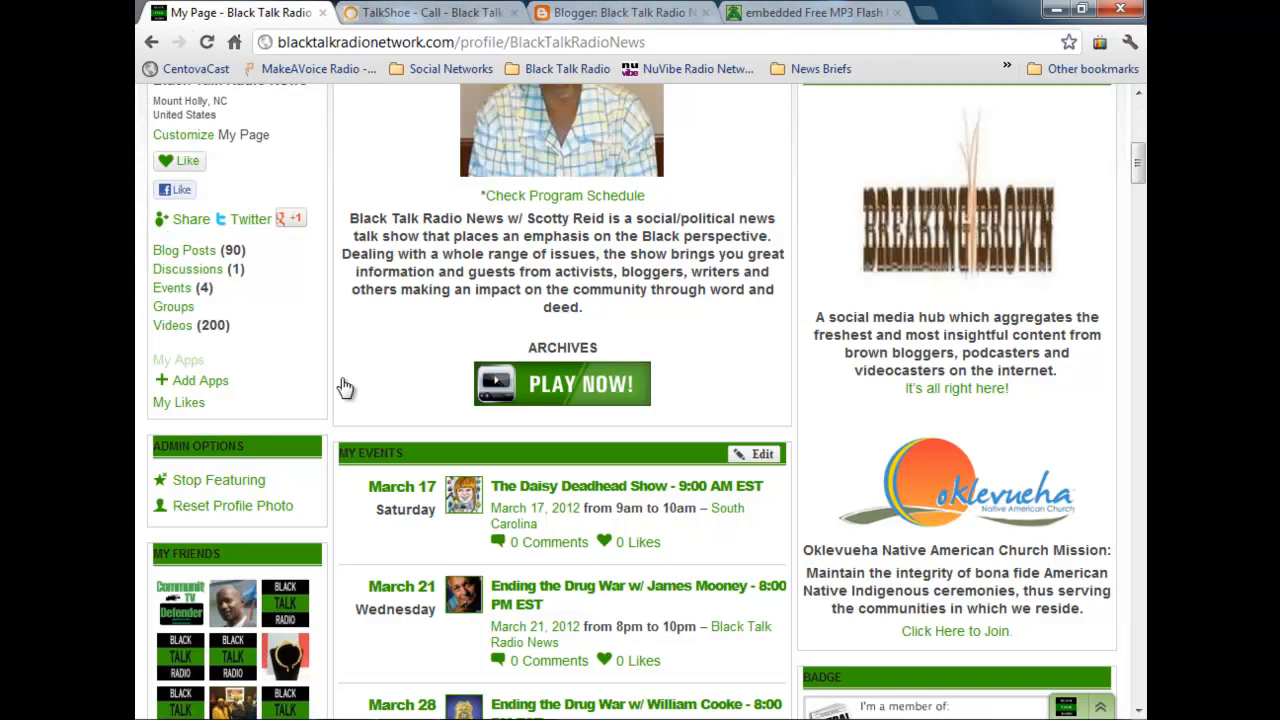
# Step: Copy the RSS podcast feed address from the show's TalkShoe page and return to the profile page
pyautogui.click(403, 14)
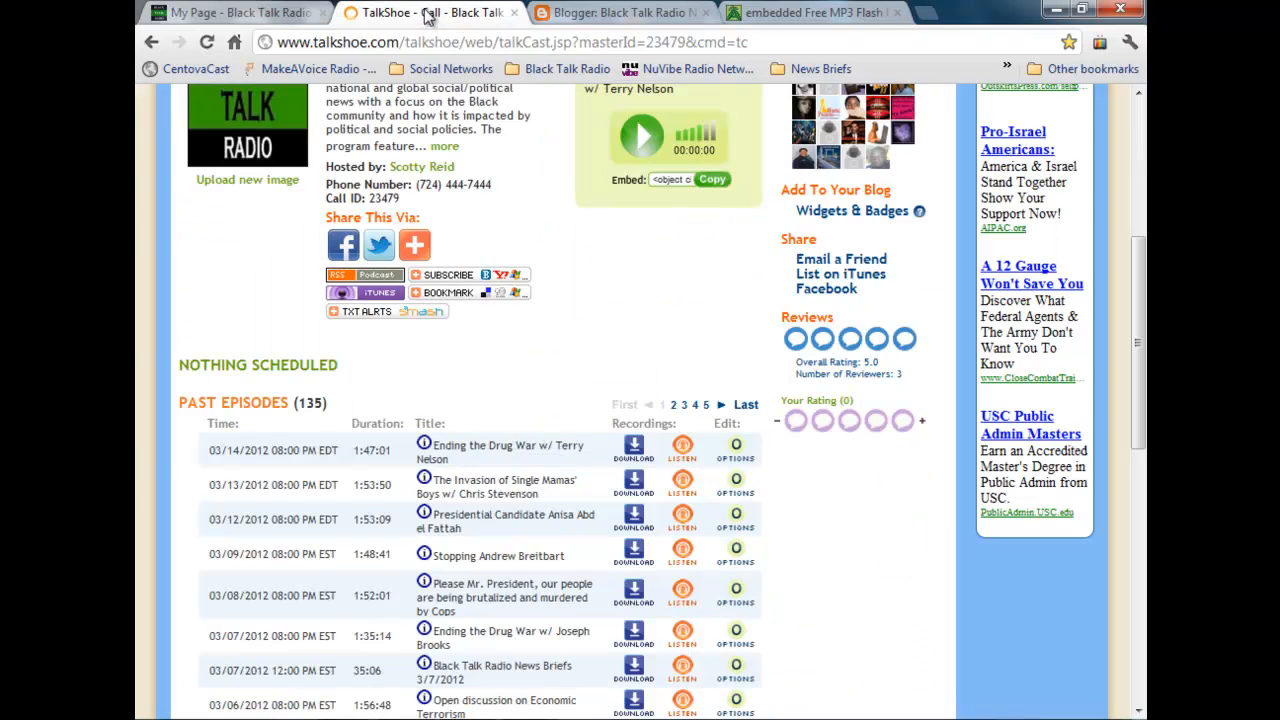
pyautogui.rightClick(361, 281)
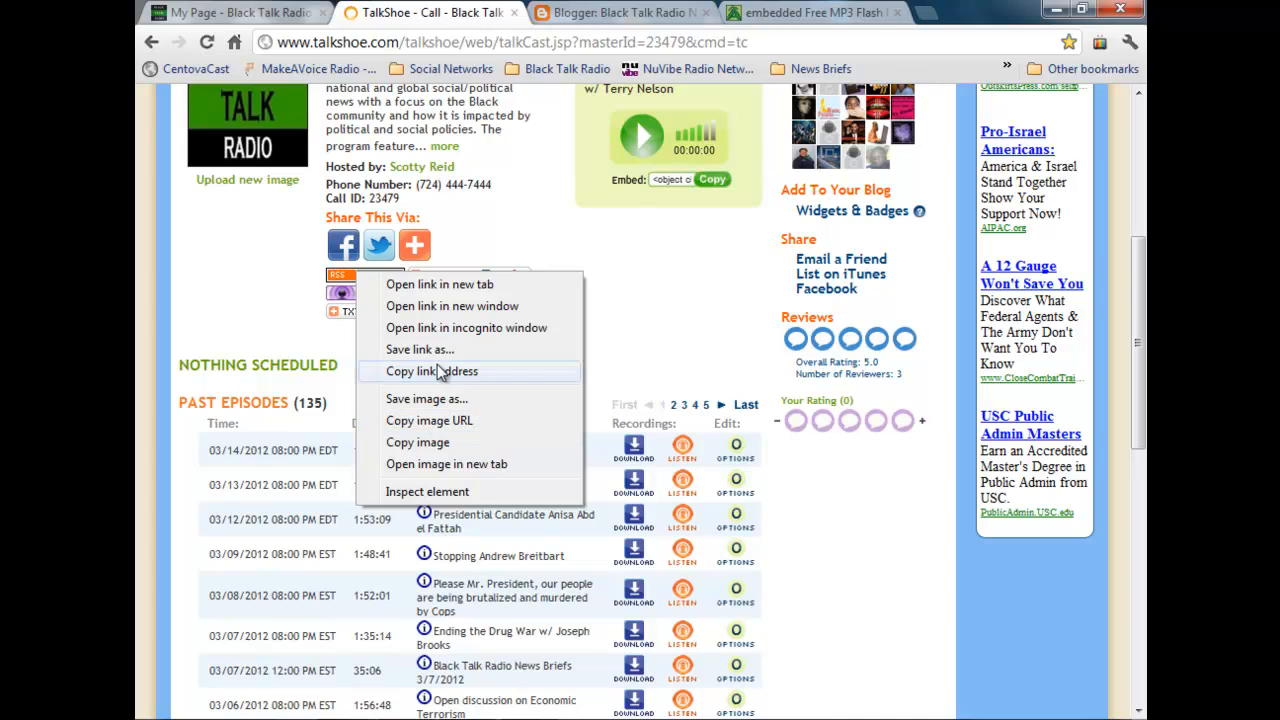
pyautogui.click(443, 370)
pyautogui.click(268, 18)
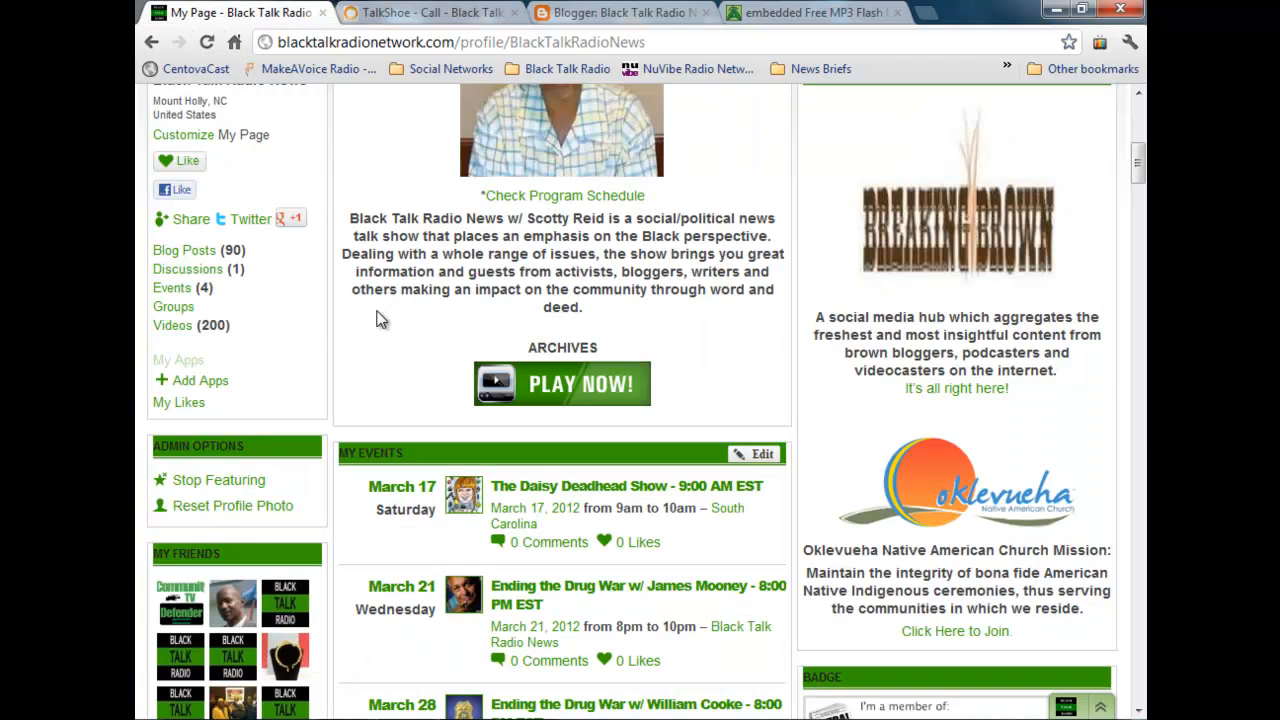
# Step: Set the profile page's Podcast feed URL to the copied TalkShoe RSS address and save the feed settings
pyautogui.scroll(-6, 380, 320)
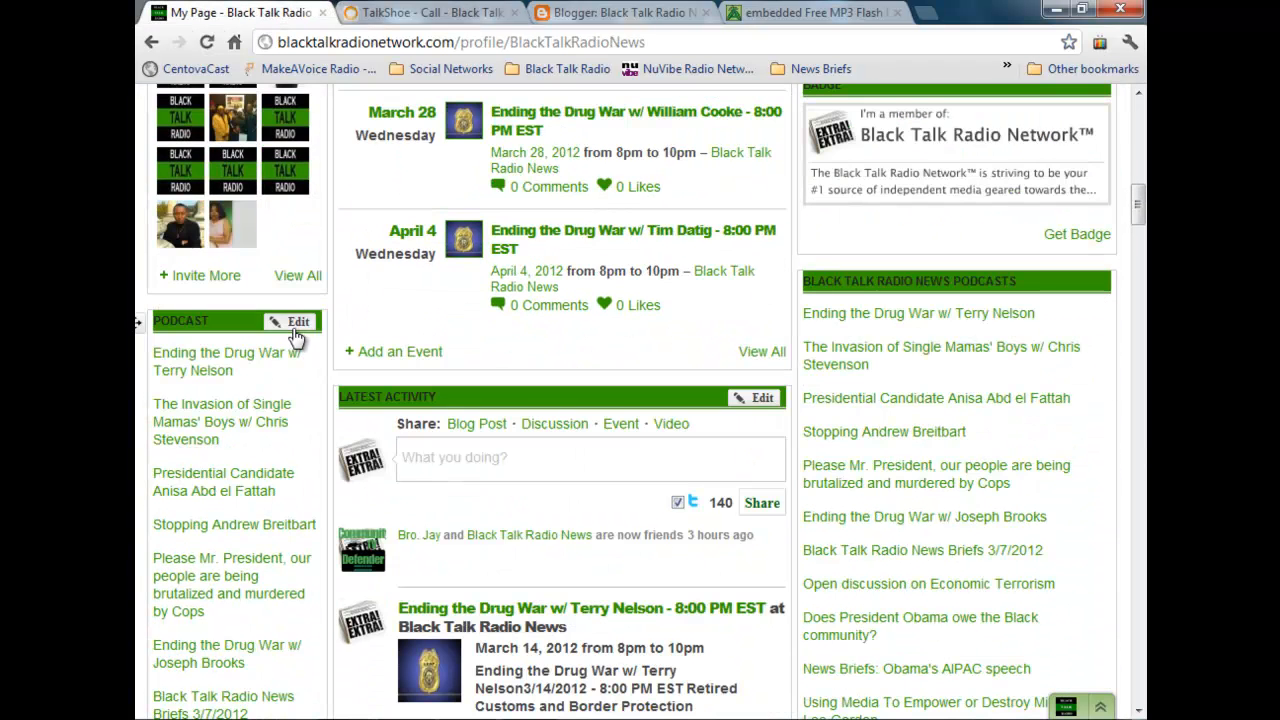
pyautogui.click(294, 322)
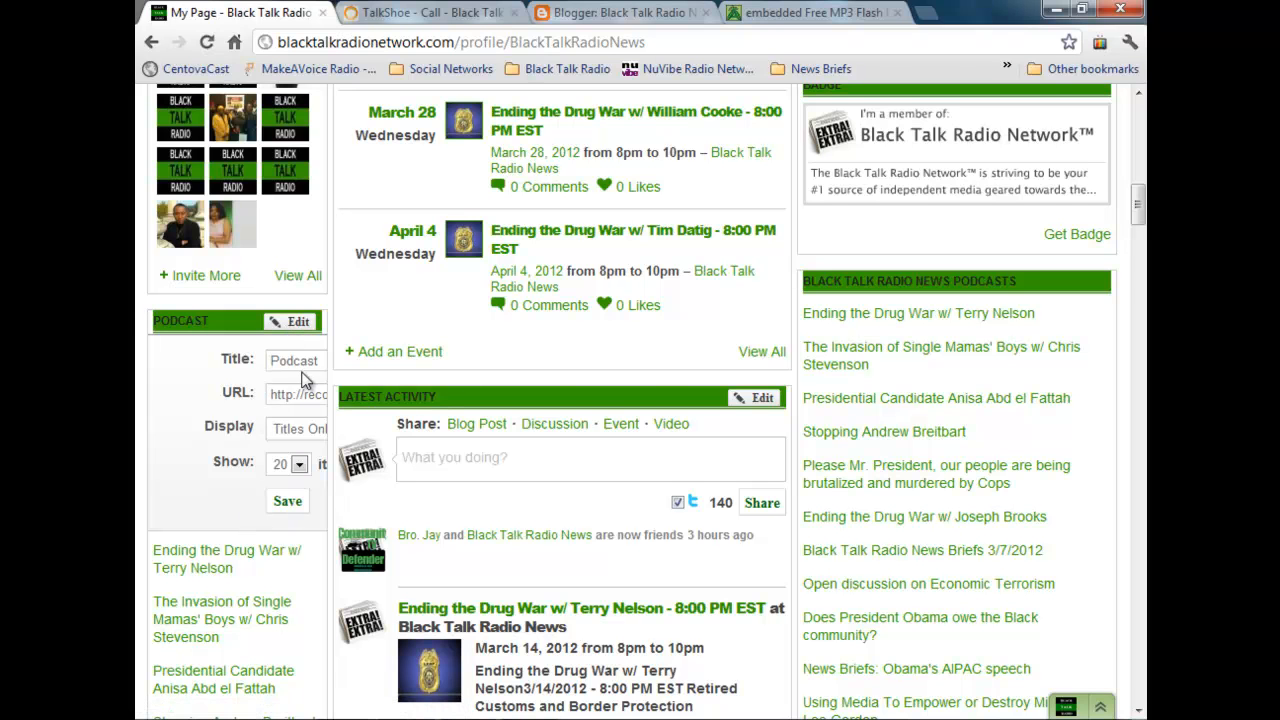
pyautogui.moveTo(268, 394); pyautogui.dragTo(385, 408)
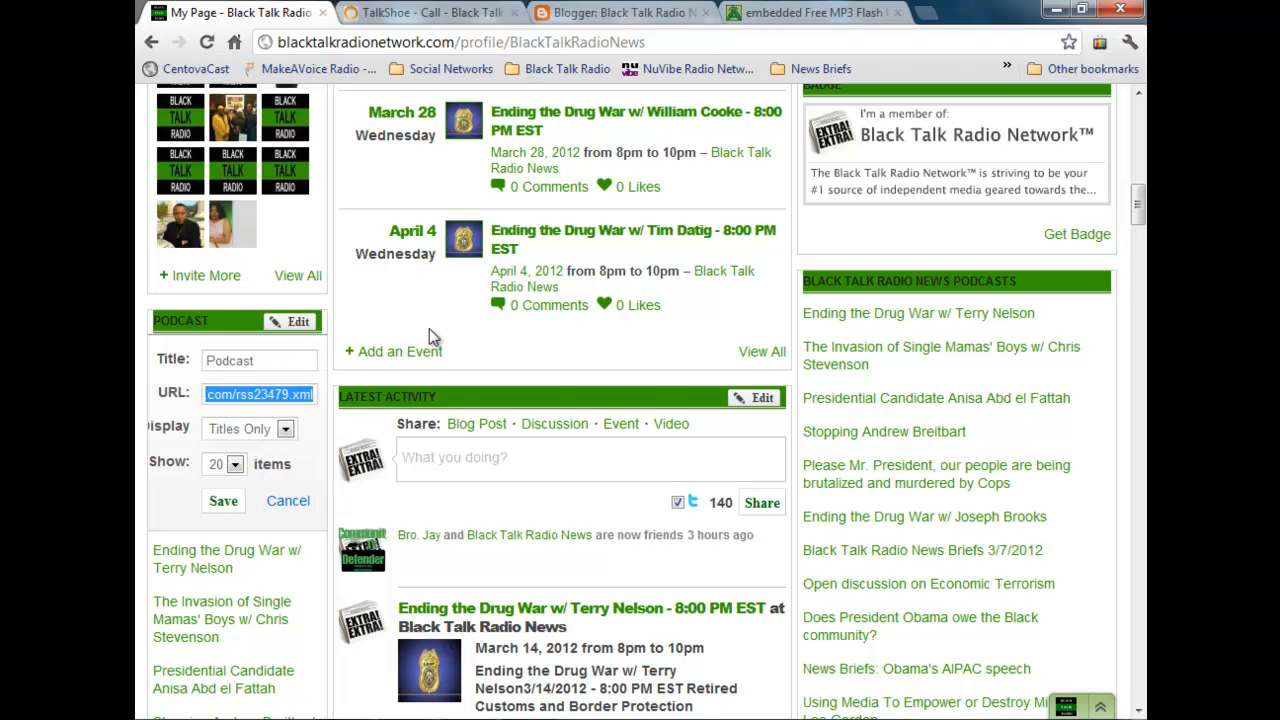
pyautogui.hotkey('ctrl', 'v')
pyautogui.click(305, 460)
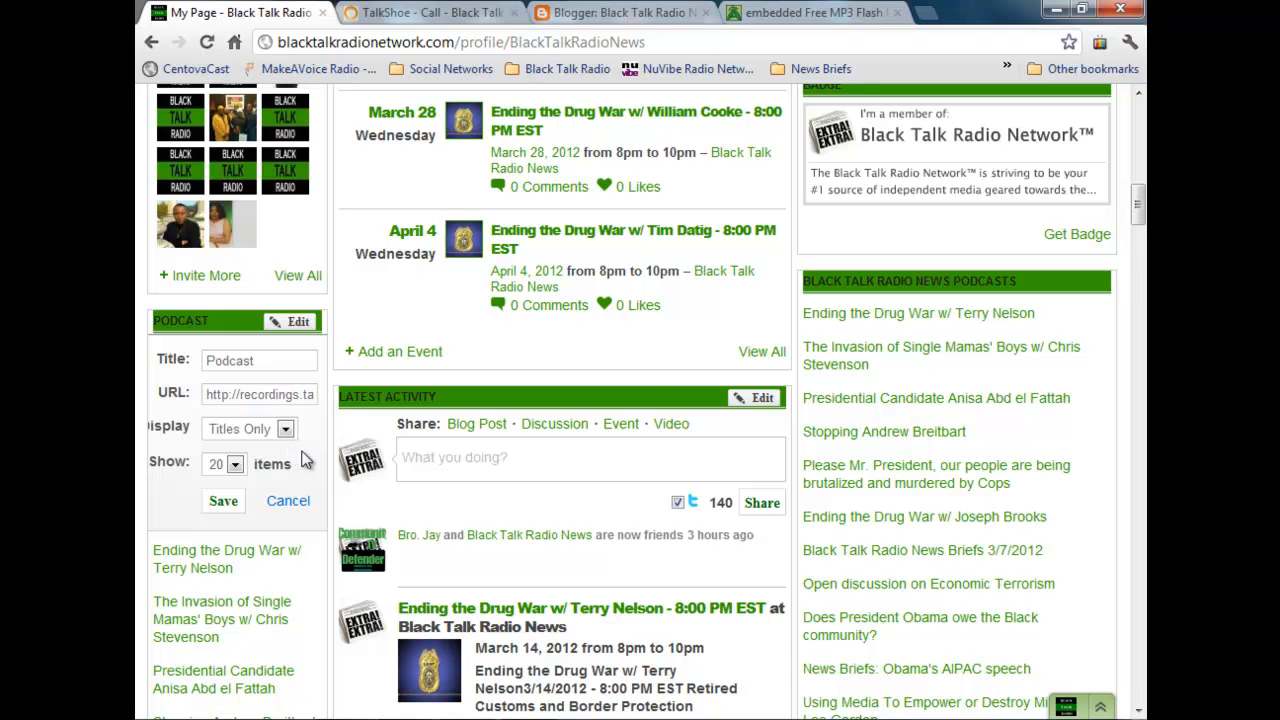
pyautogui.click(224, 502)
# Step: Examine the episode list in the Podcast feed on the profile page
pyautogui.scroll(-1, 286, 390)
pyautogui.scroll(4, 285, 393)
pyautogui.scroll(5, 283, 392)
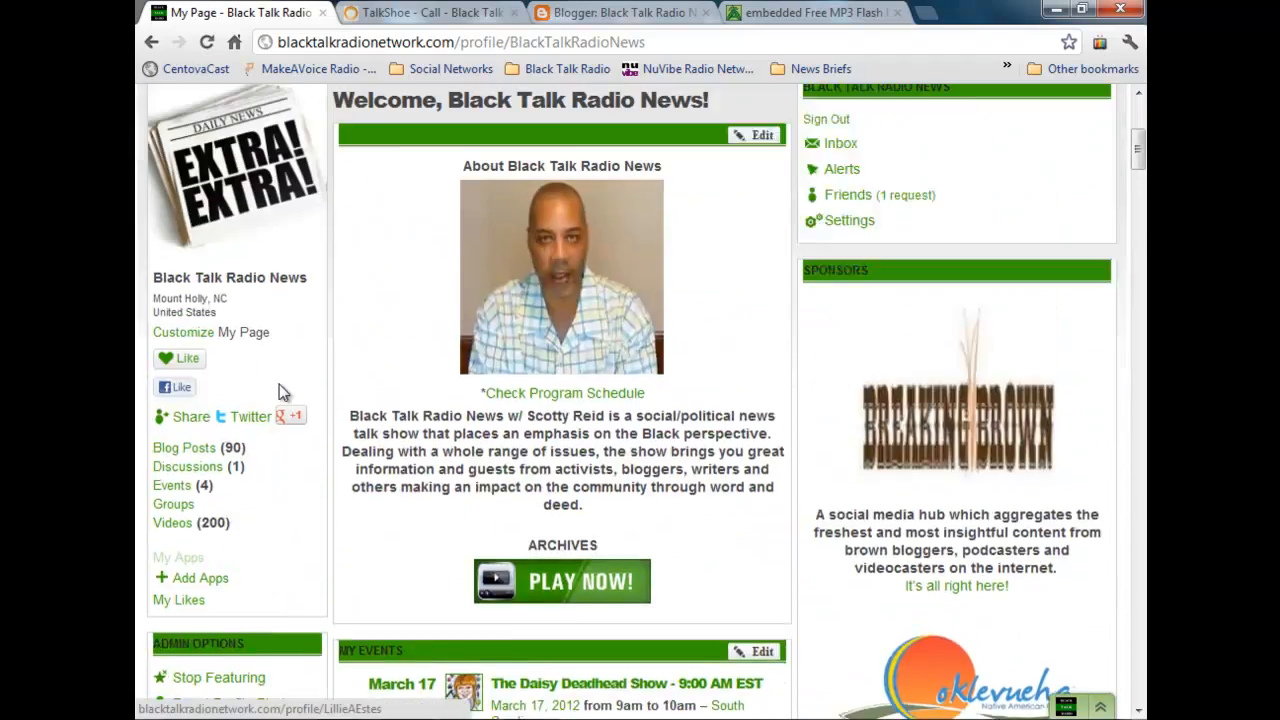
pyautogui.scroll(-6, 283, 395)
pyautogui.scroll(-4, 283, 397)
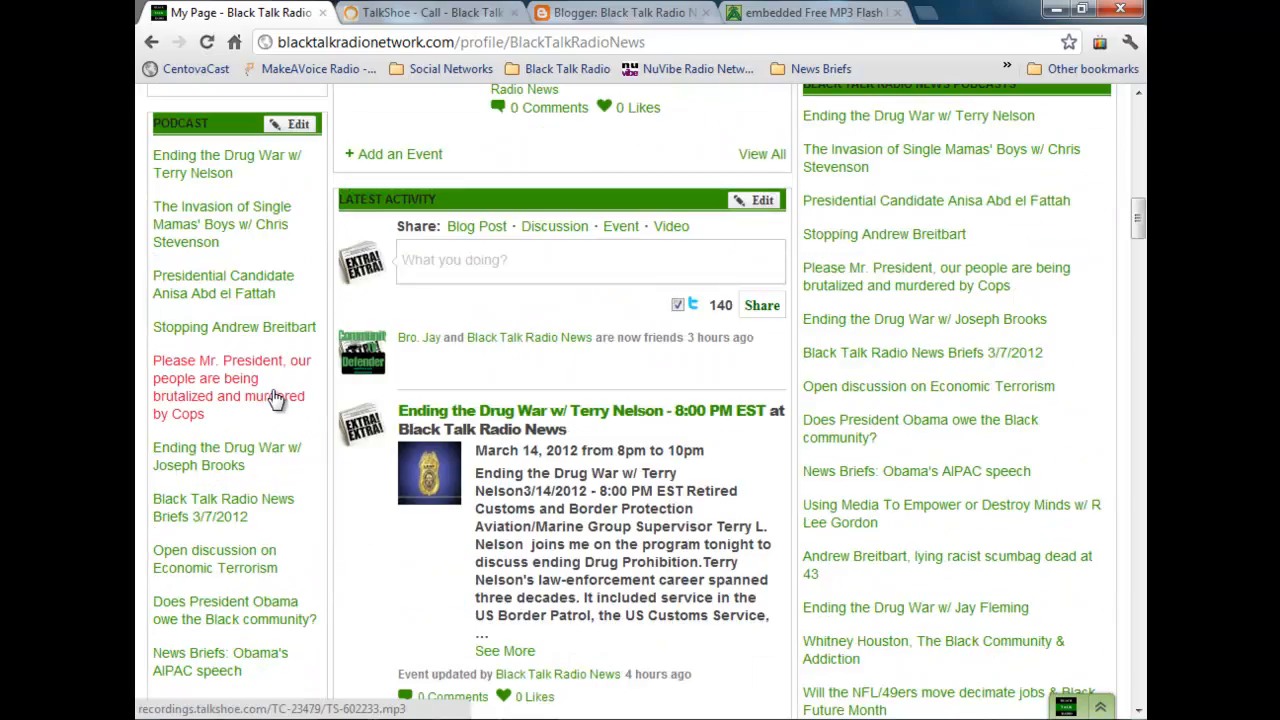
pyautogui.scroll(3, 268, 395)
pyautogui.scroll(-6, 265, 390)
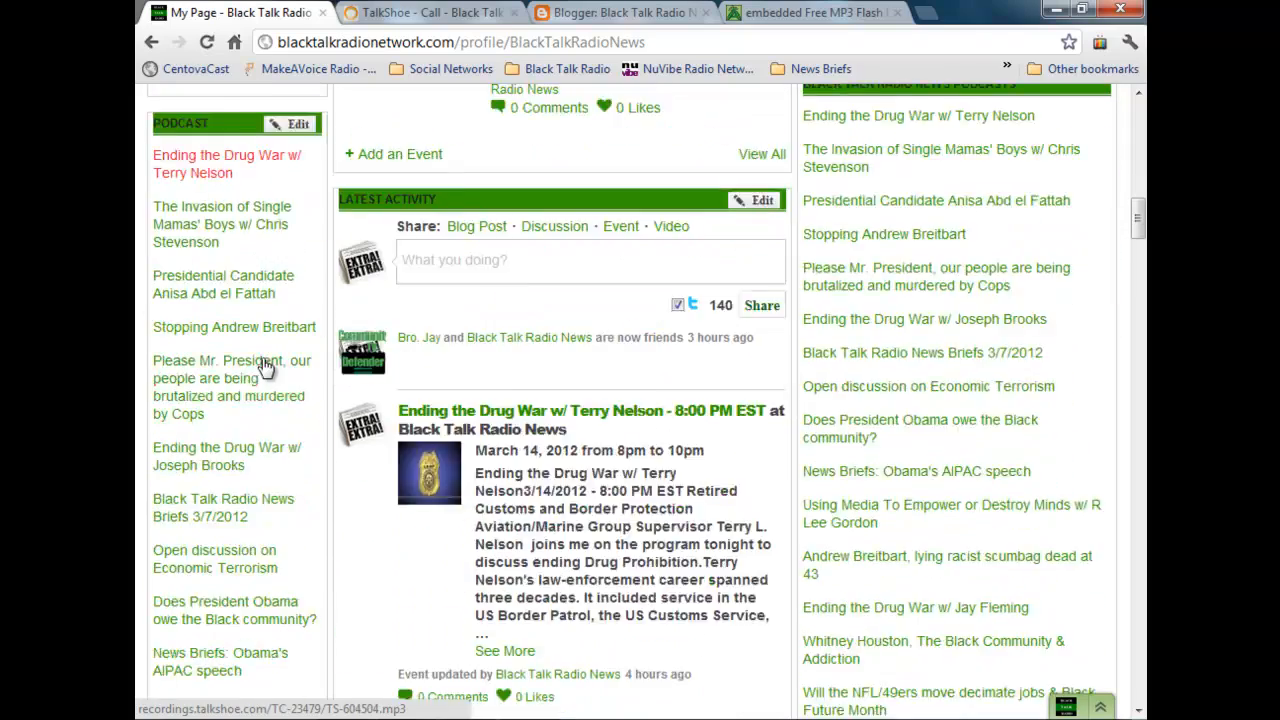
pyautogui.scroll(-3, 258, 372)
pyautogui.scroll(8, 258, 378)
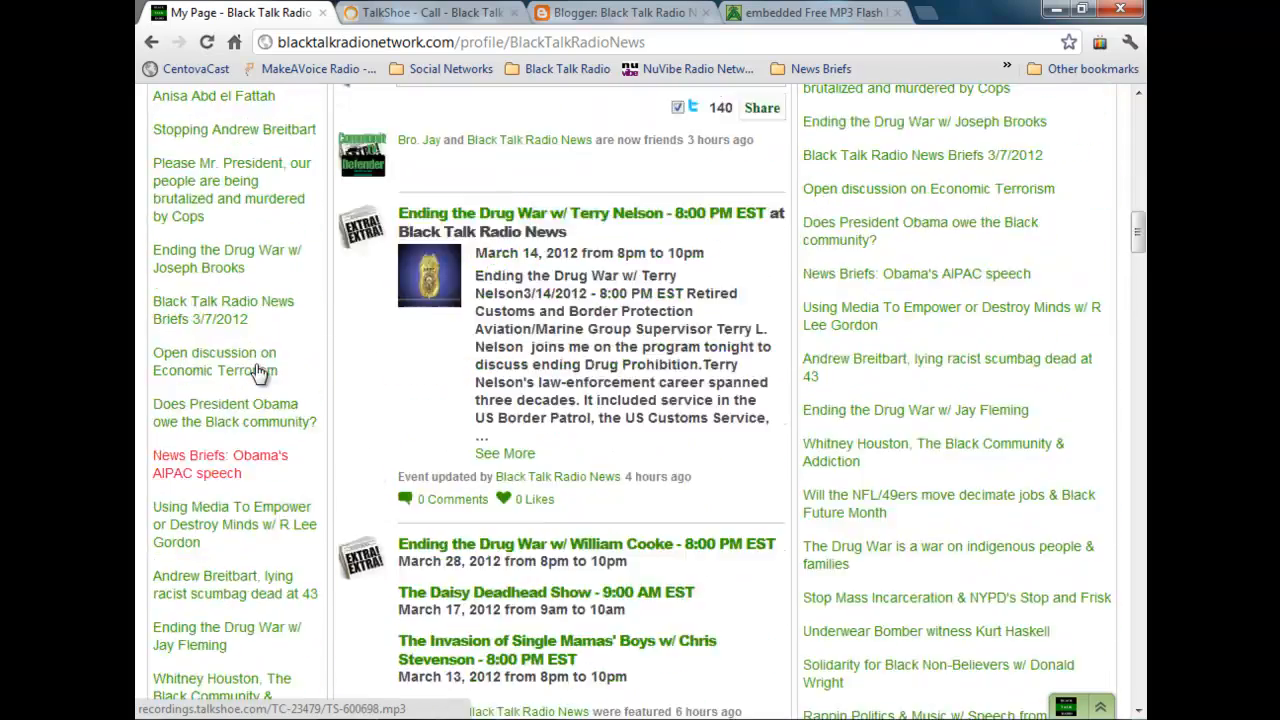
pyautogui.scroll(5, 258, 380)
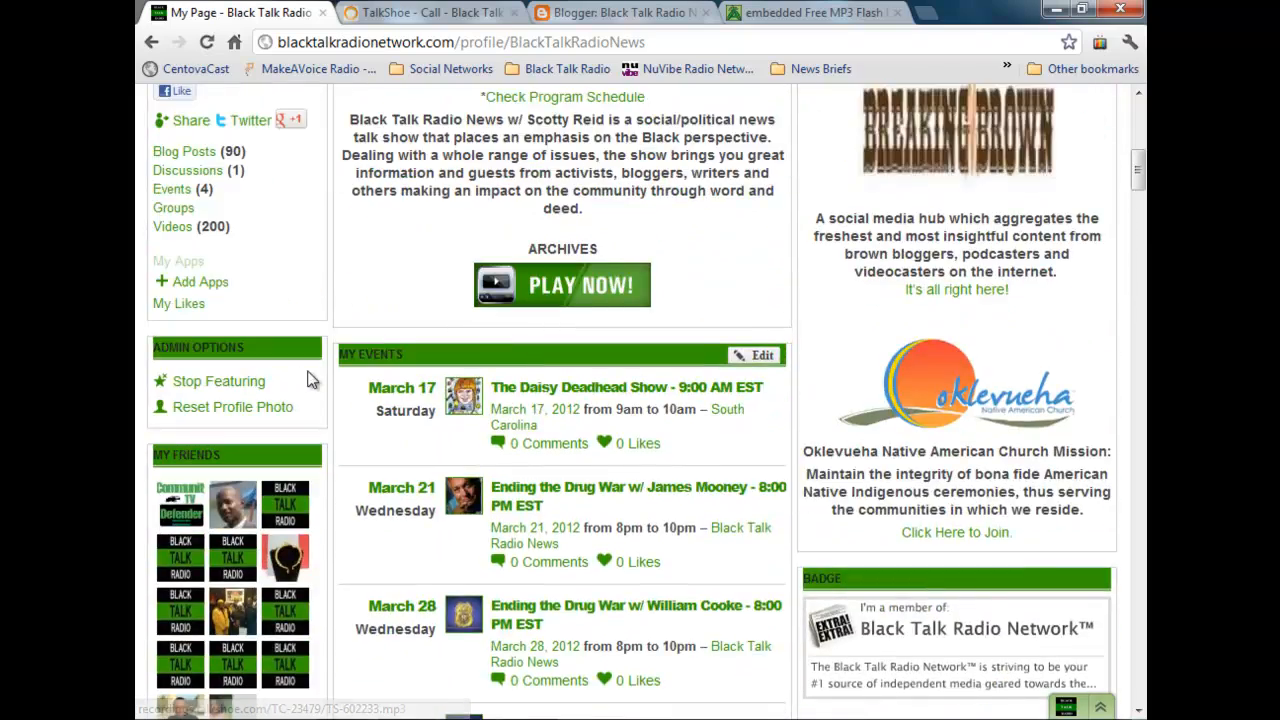
pyautogui.scroll(3, 330, 356)
pyautogui.scroll(2, 342, 352)
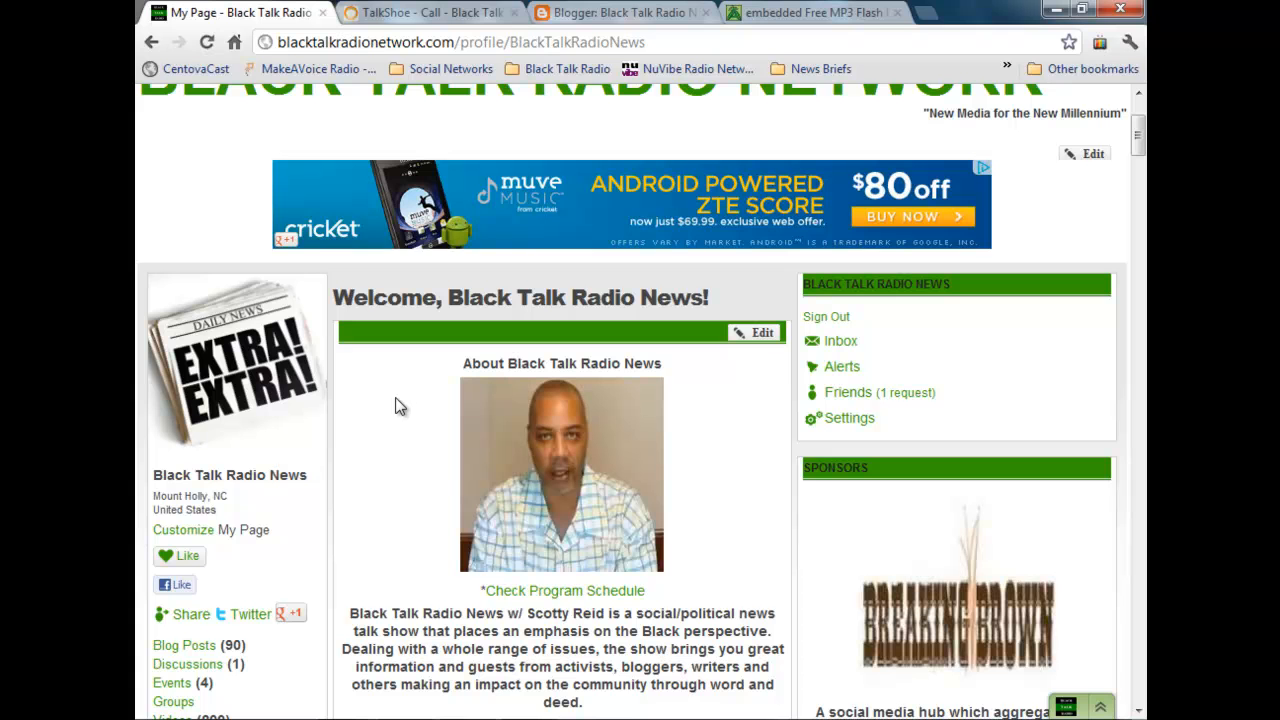
# Step: Publish the "Ending the Drug War" post with its MP3 enclosure link in Blogger and view the published post
pyautogui.click(620, 13)
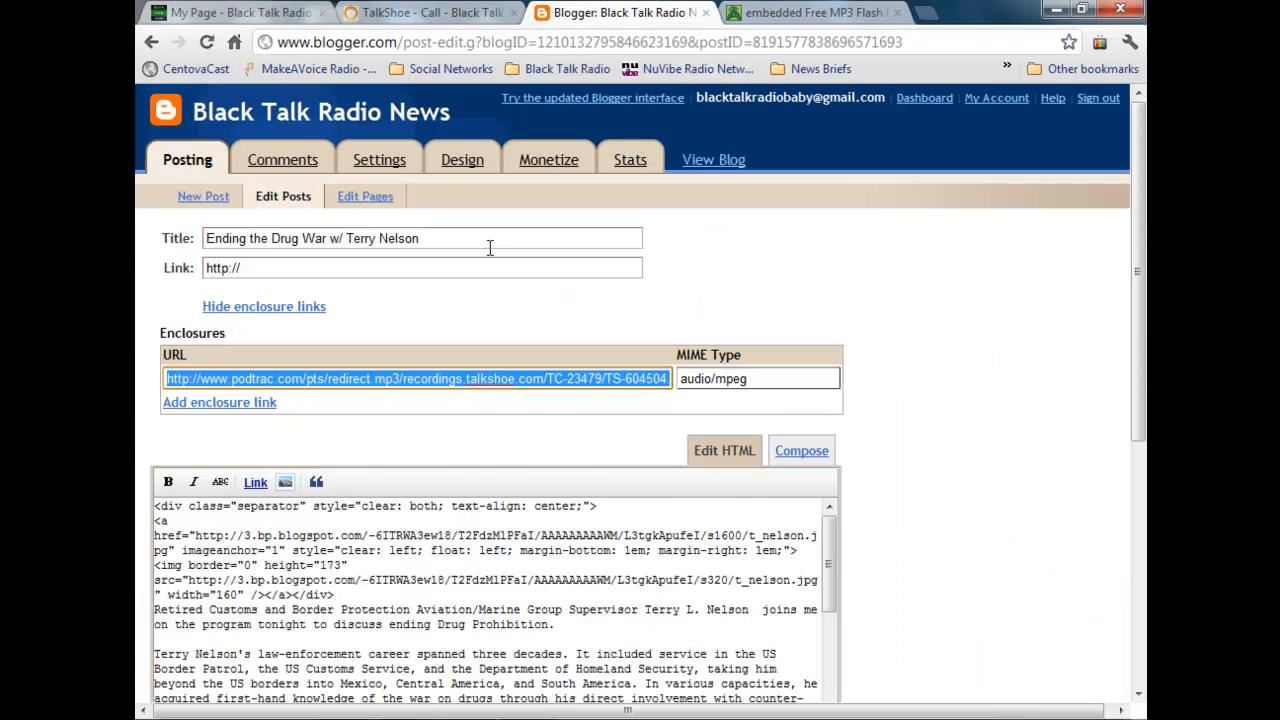
pyautogui.scroll(-10, 638, 254)
pyautogui.click(222, 430)
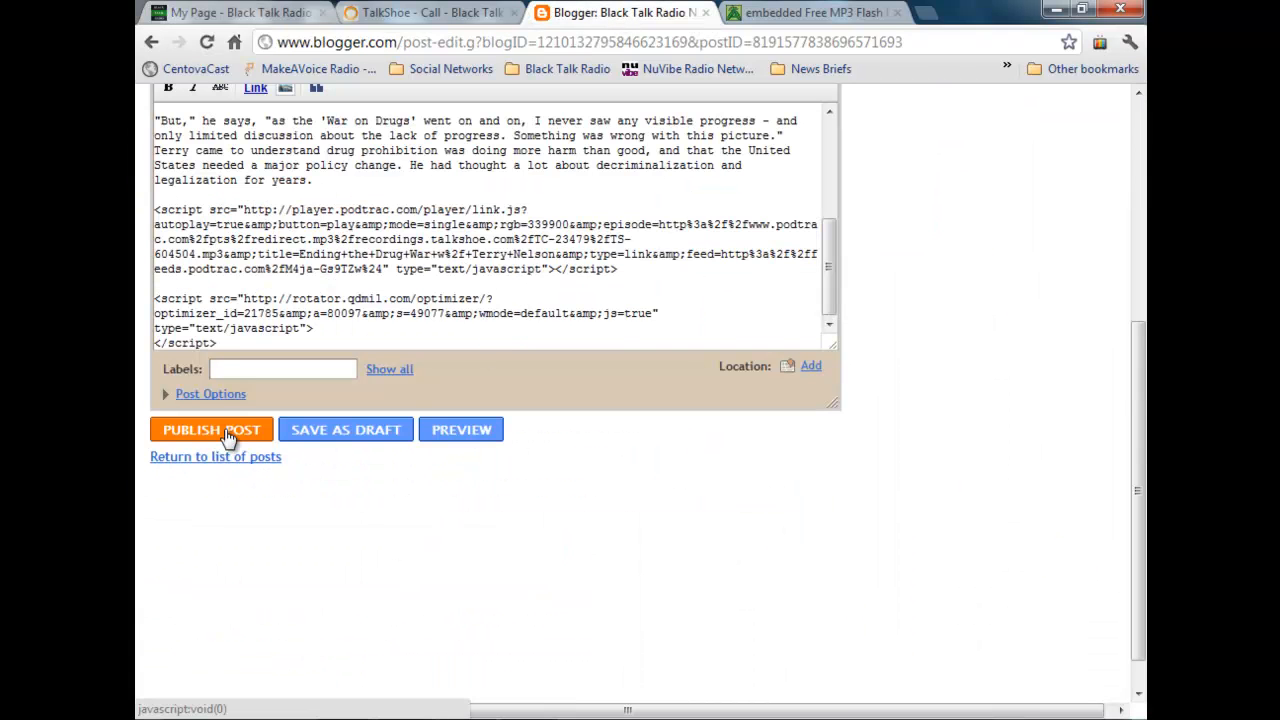
pyautogui.click(244, 303)
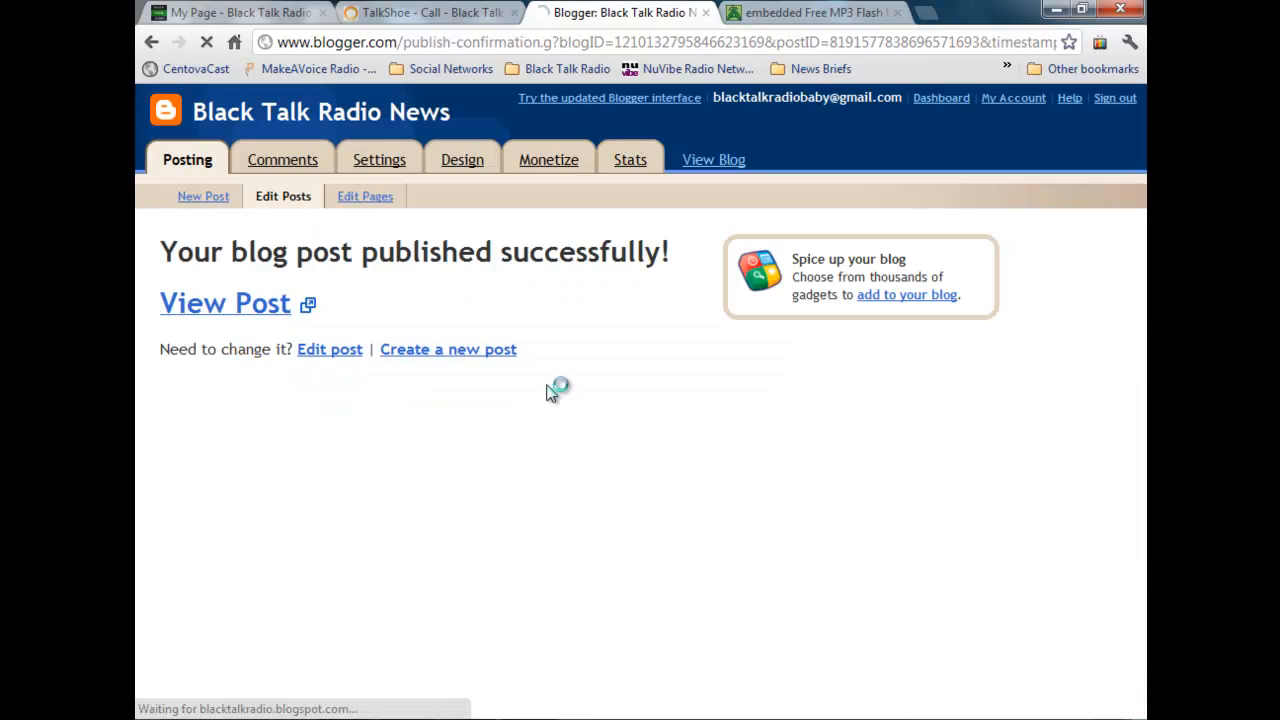
pyautogui.scroll(-3, 540, 415)
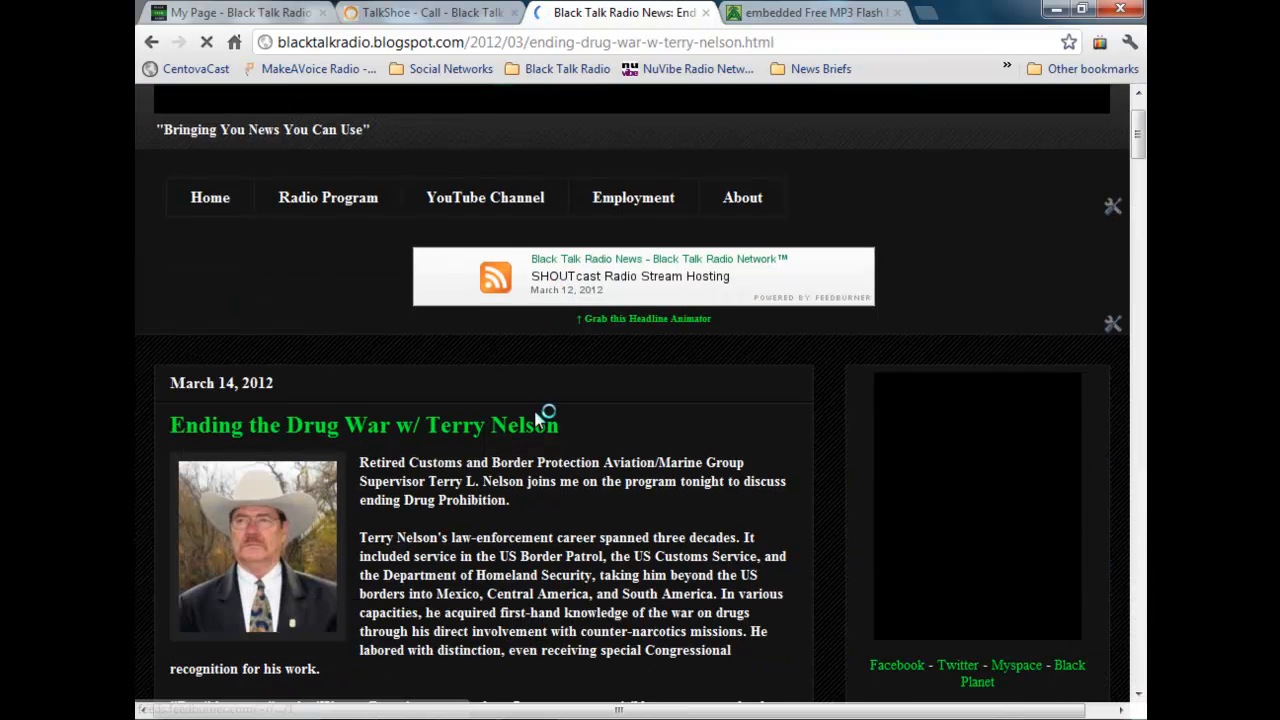
pyautogui.scroll(-5, 535, 403)
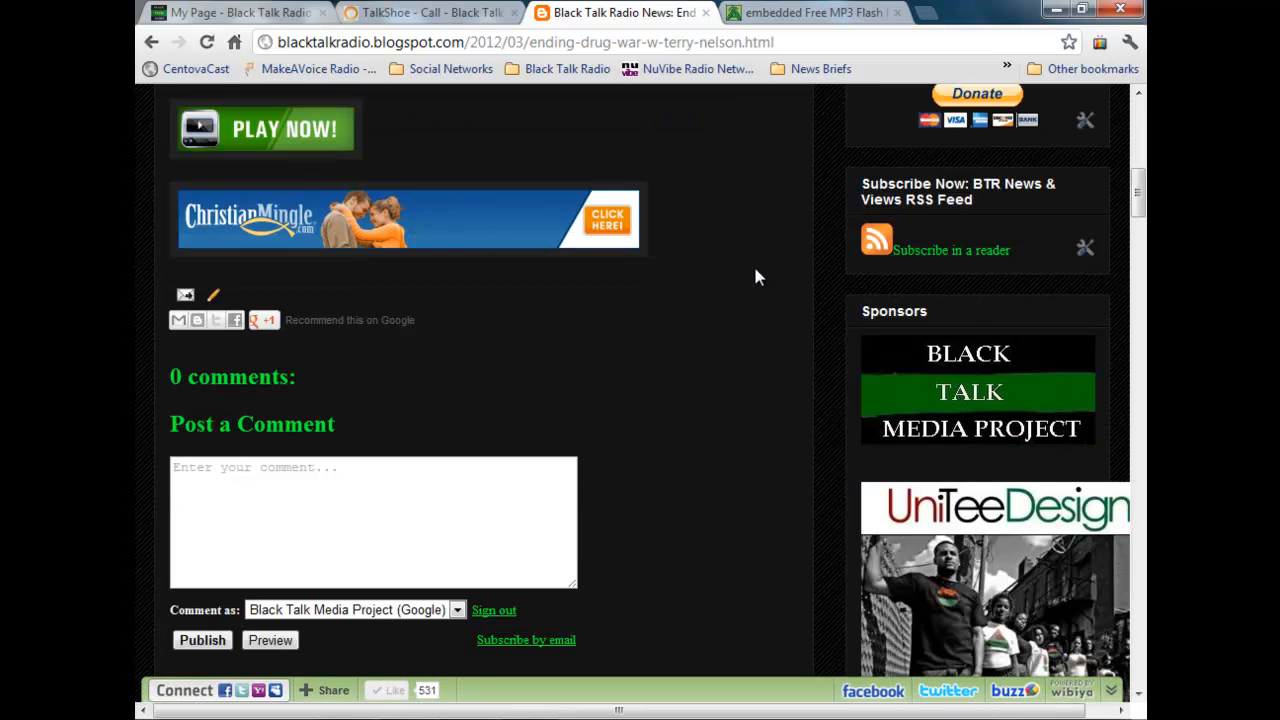
# Step: Open the blog's FeedBurner podcast feed, play the newest "Ending the Drug War" episode from it, and return to the feed
pyautogui.click(876, 245)
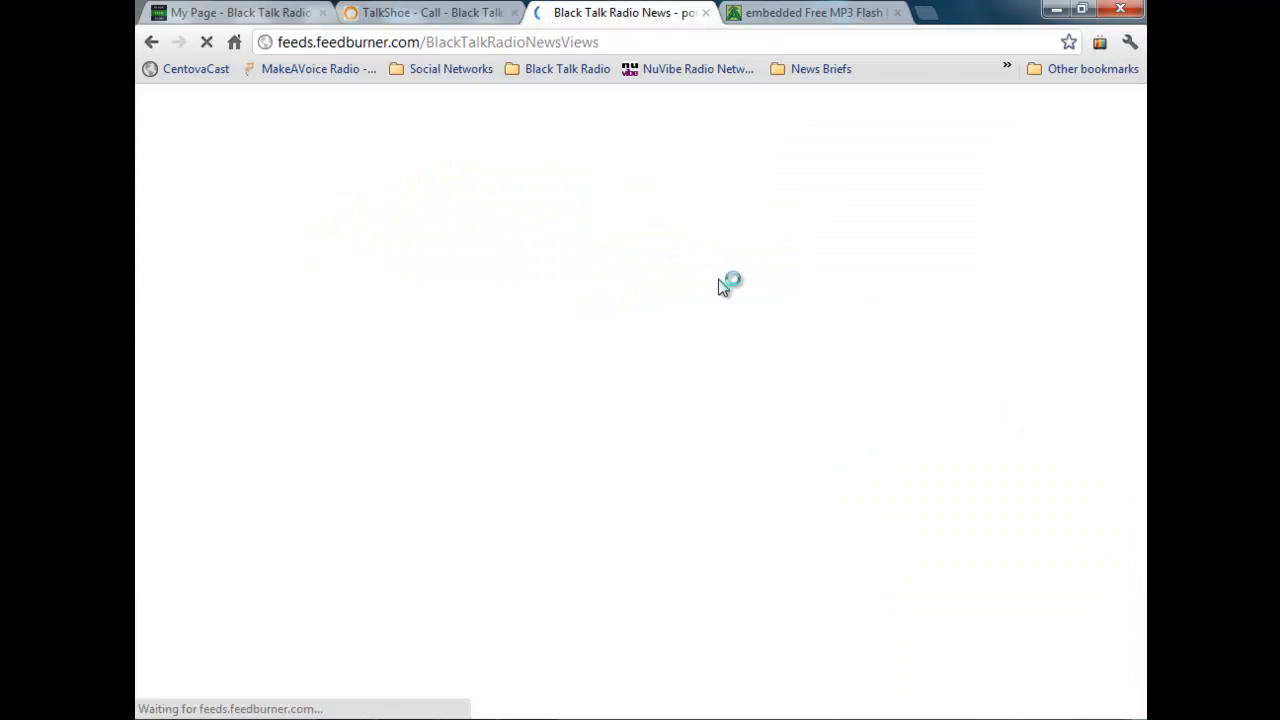
pyautogui.scroll(-1, 480, 388)
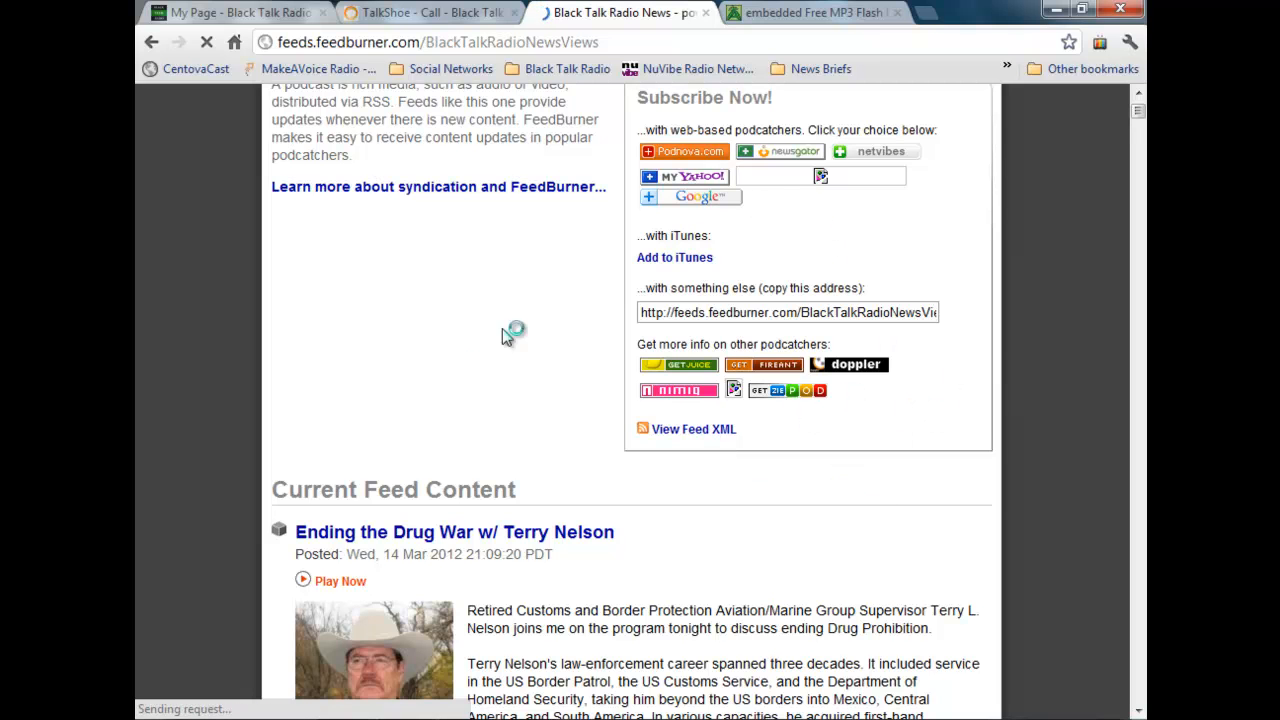
pyautogui.scroll(-4, 463, 366)
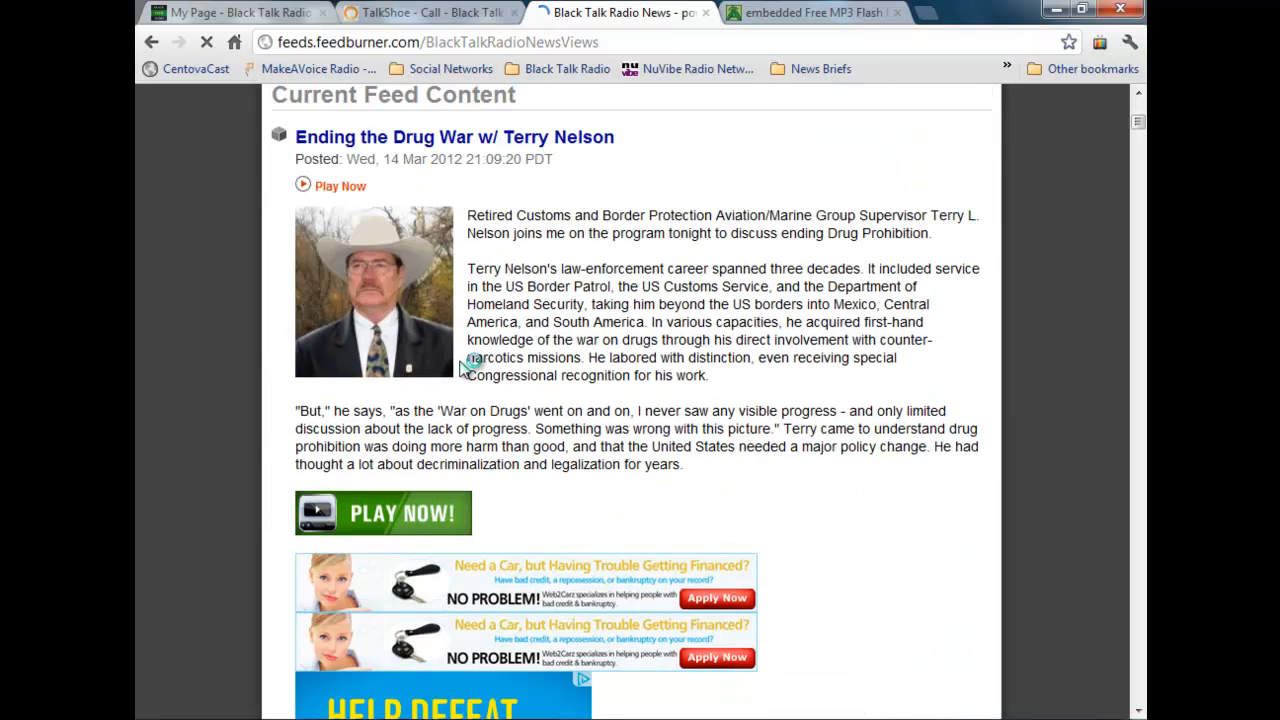
pyautogui.scroll(2, 460, 368)
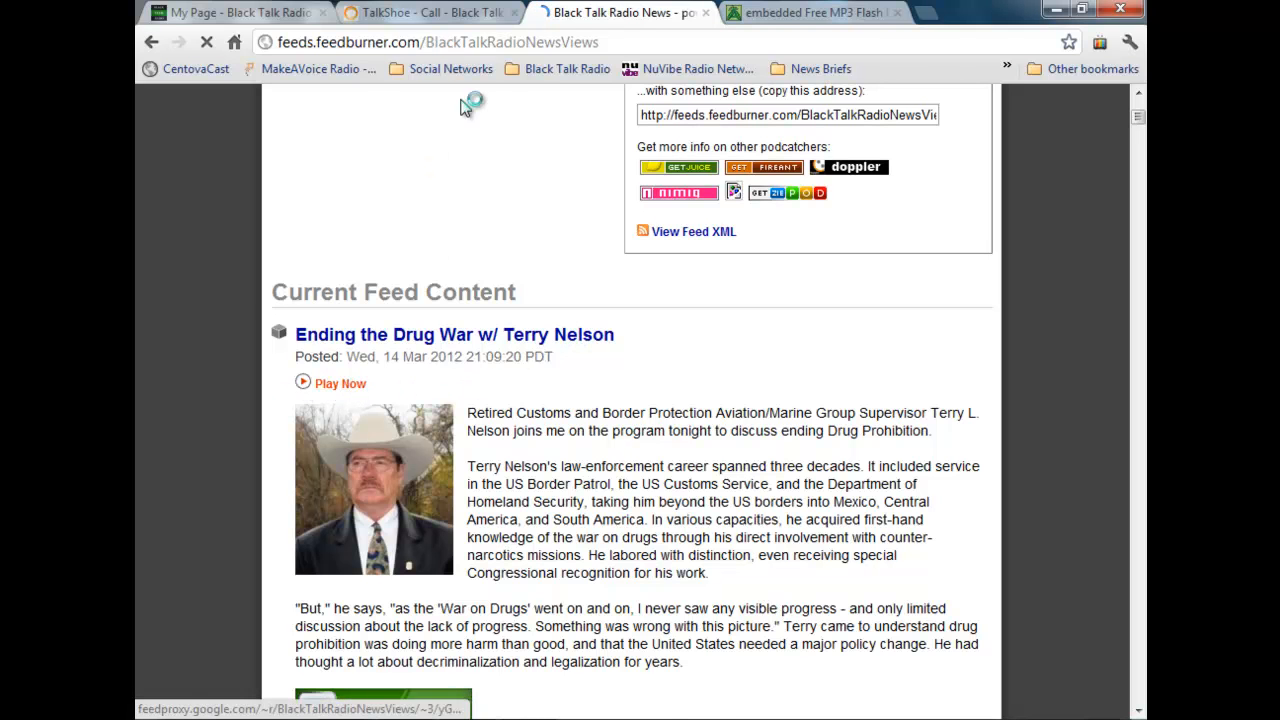
pyautogui.scroll(-3, 345, 393)
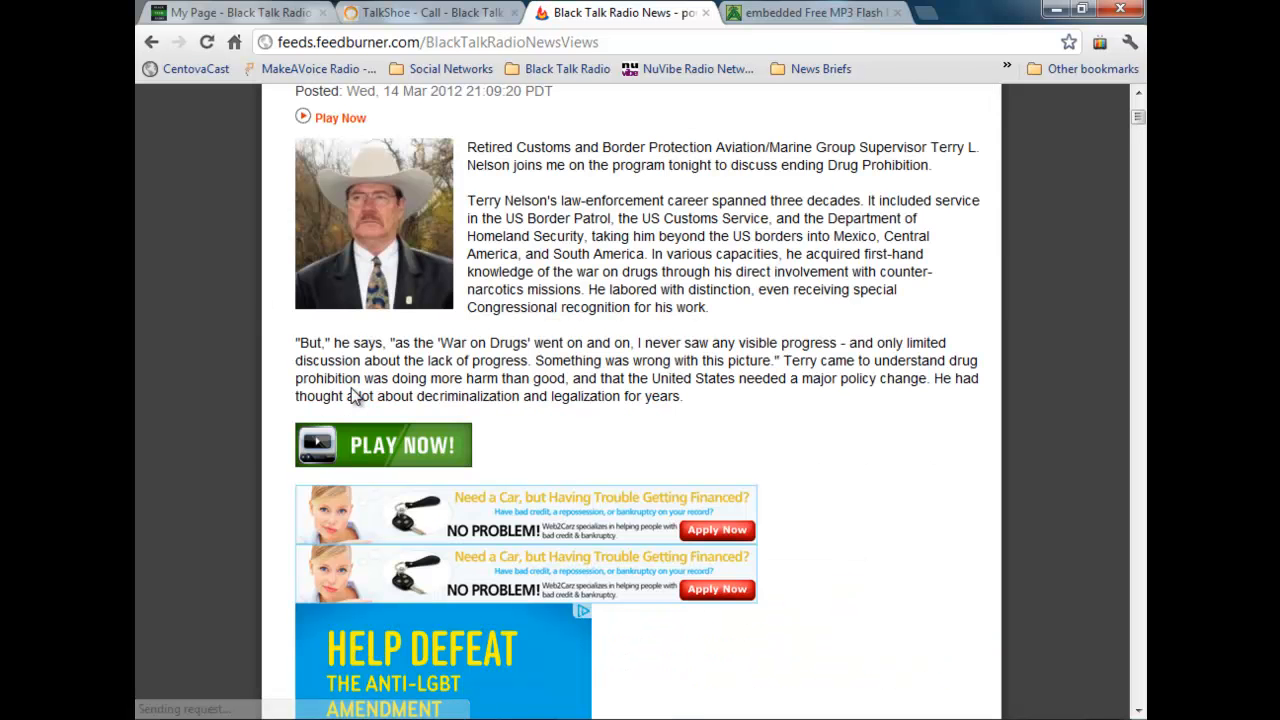
pyautogui.scroll(3, 460, 370)
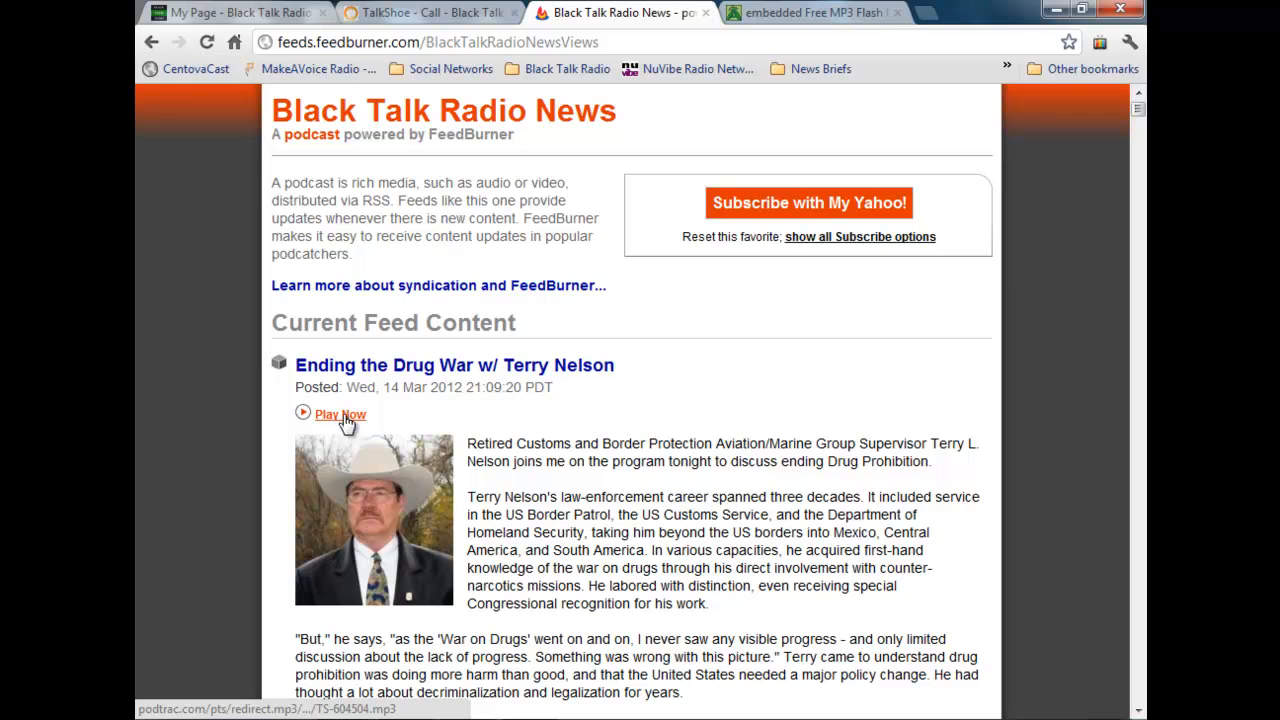
pyautogui.click(343, 416)
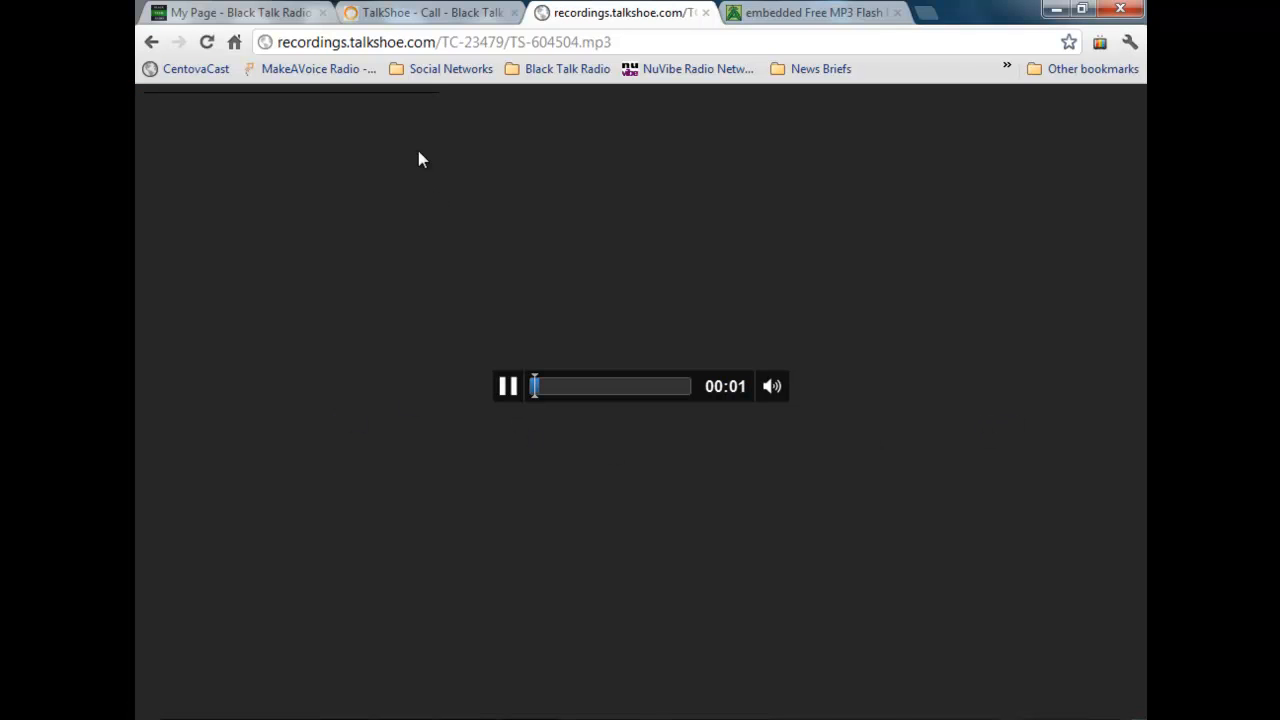
pyautogui.click(148, 41)
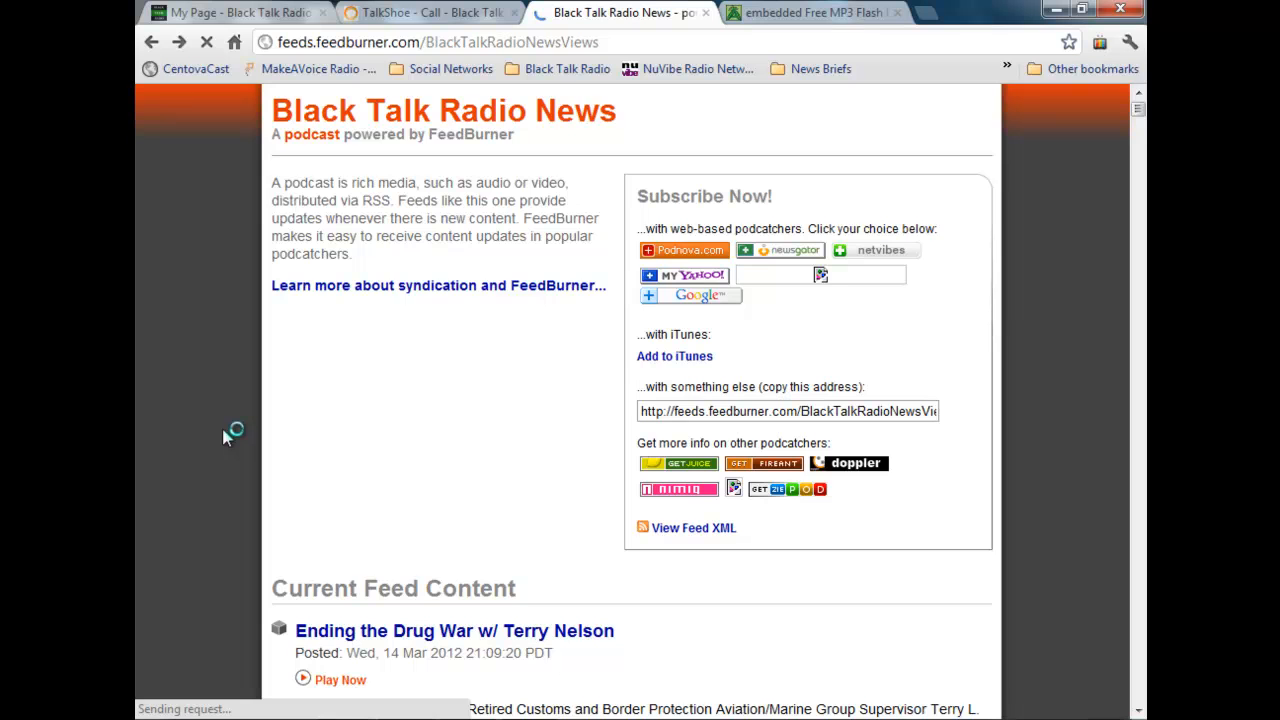
# Step: Examine the episode entries in the FeedBurner feed, including their descriptions, play links, embedded players and advertisements
pyautogui.scroll(-2, 226, 432)
pyautogui.scroll(-3, 228, 436)
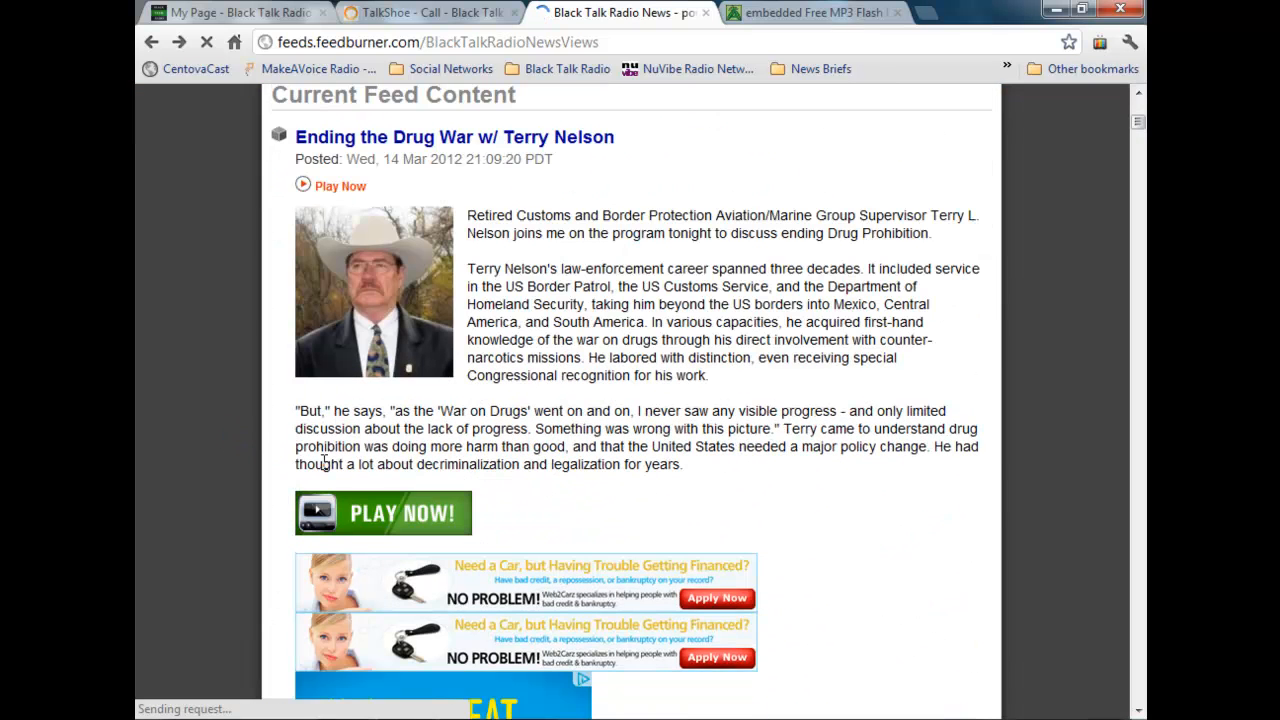
pyautogui.scroll(-4, 428, 512)
pyautogui.scroll(1, 631, 246)
pyautogui.scroll(-2, 588, 323)
pyautogui.scroll(-7, 580, 323)
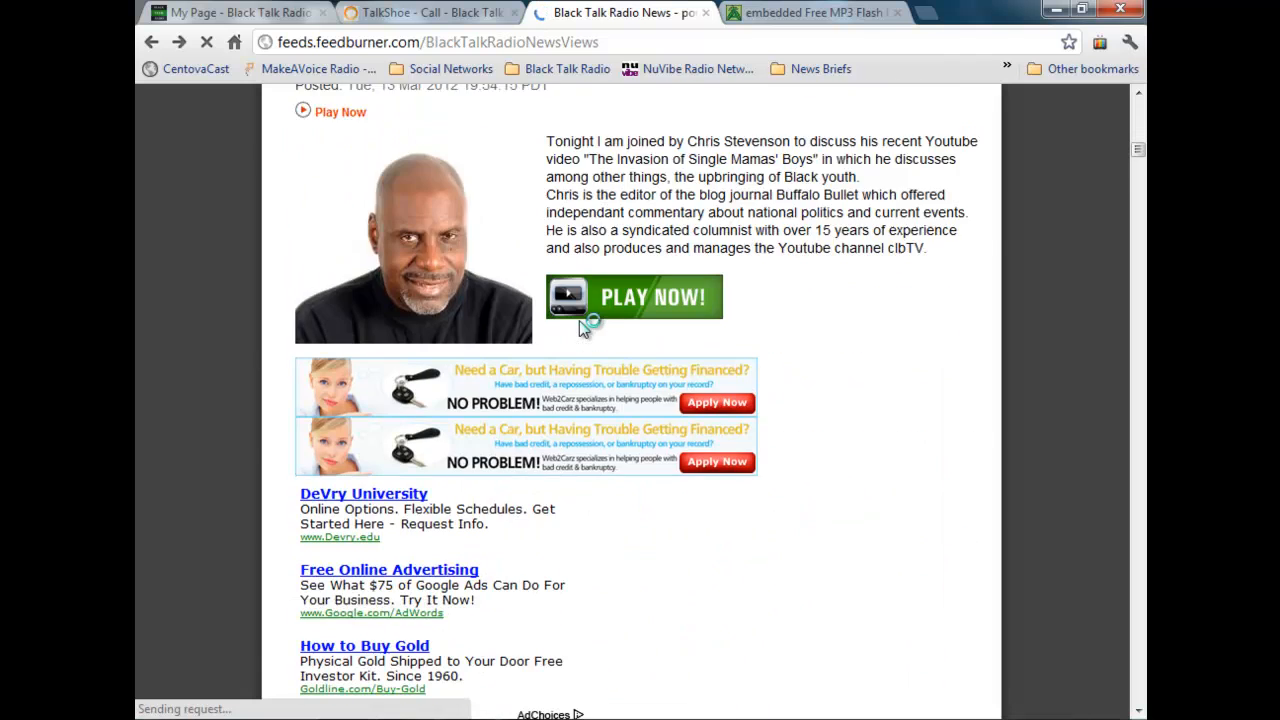
pyautogui.scroll(4, 565, 327)
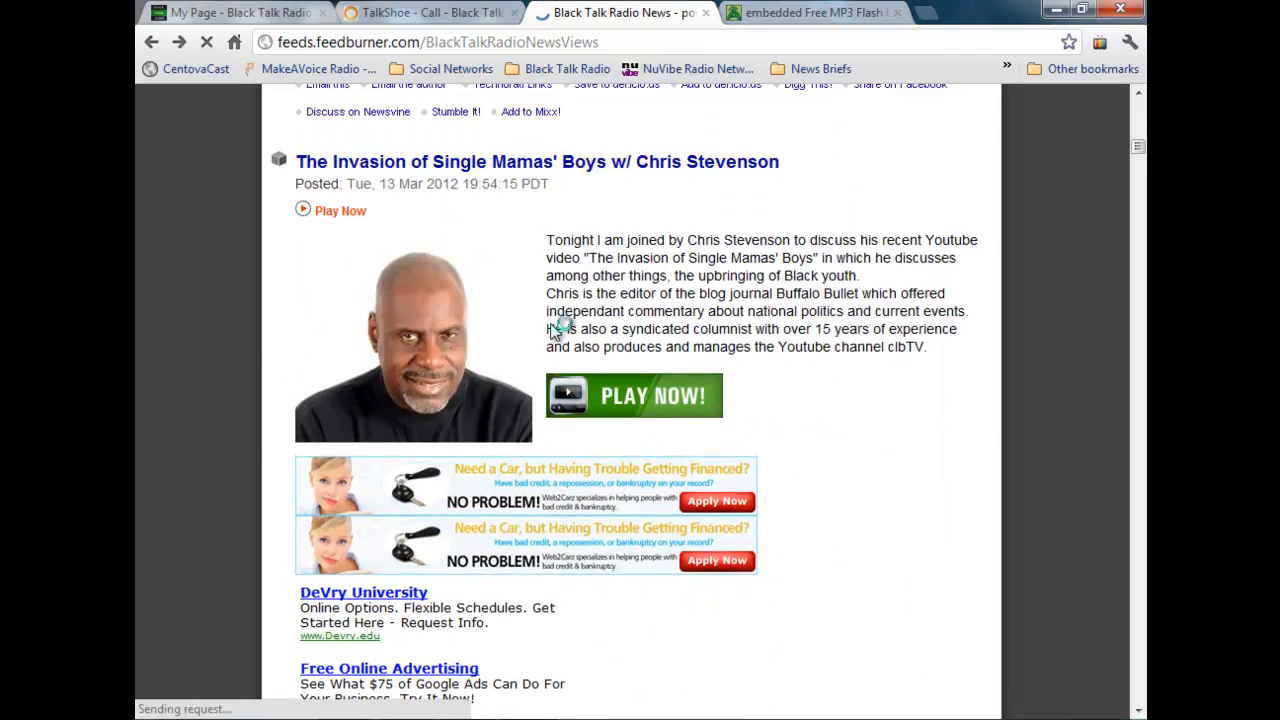
pyautogui.scroll(7, 549, 326)
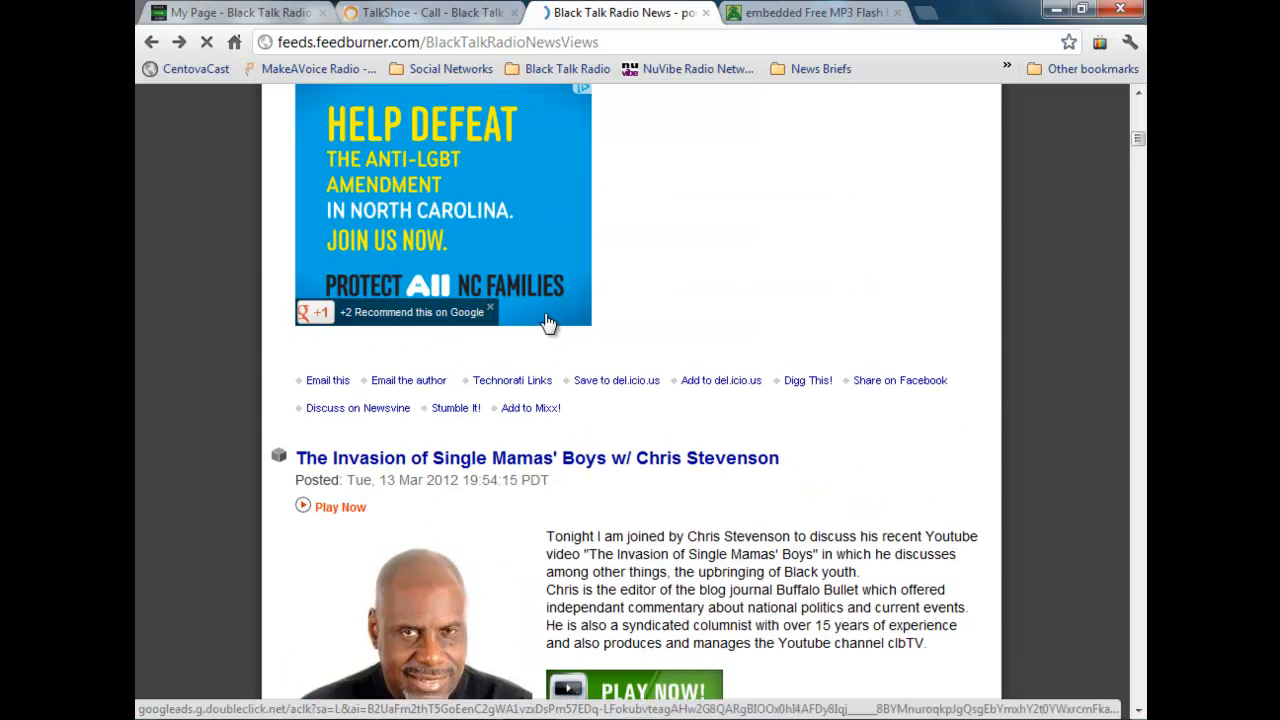
pyautogui.scroll(2, 772, 373)
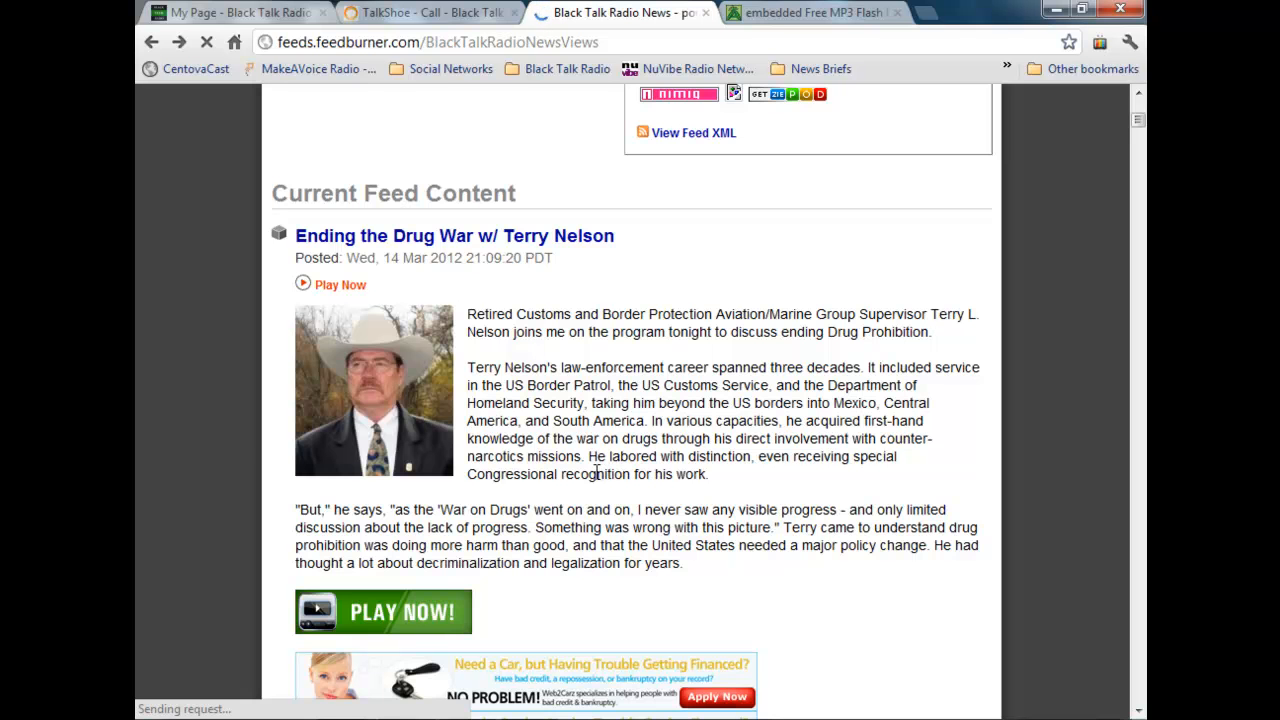
pyautogui.scroll(-3, 597, 472)
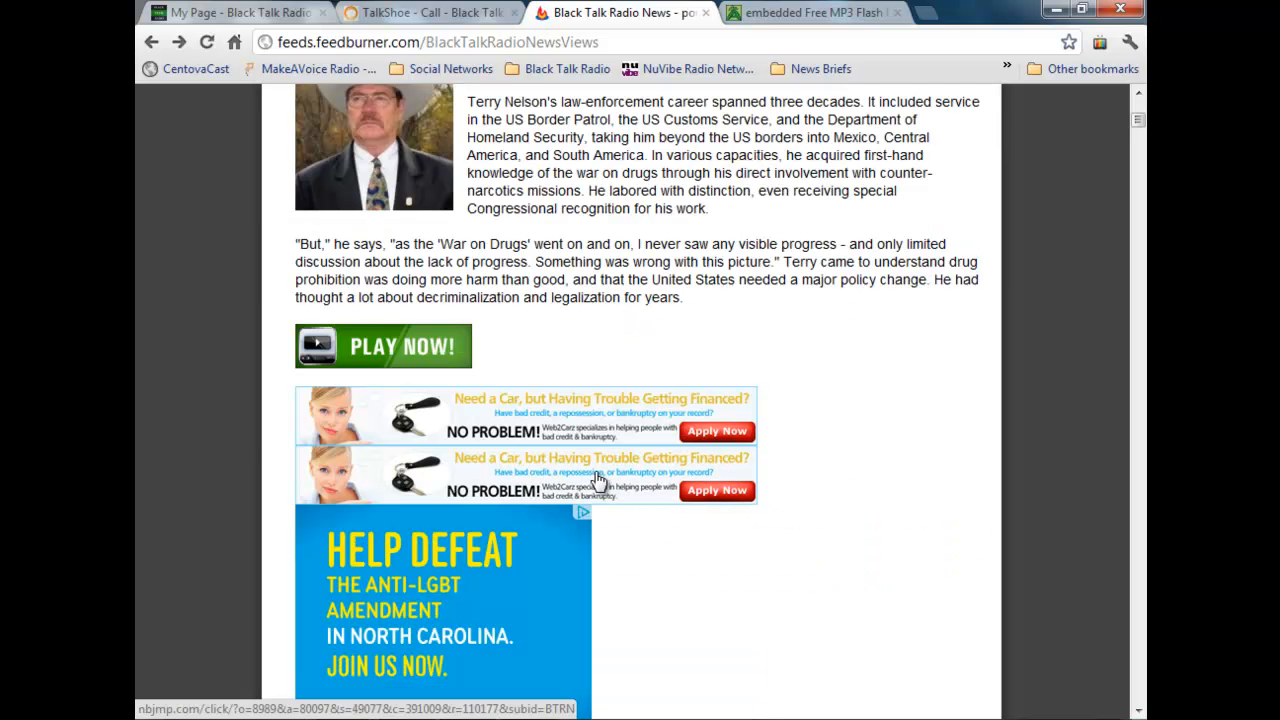
pyautogui.scroll(4, 892, 478)
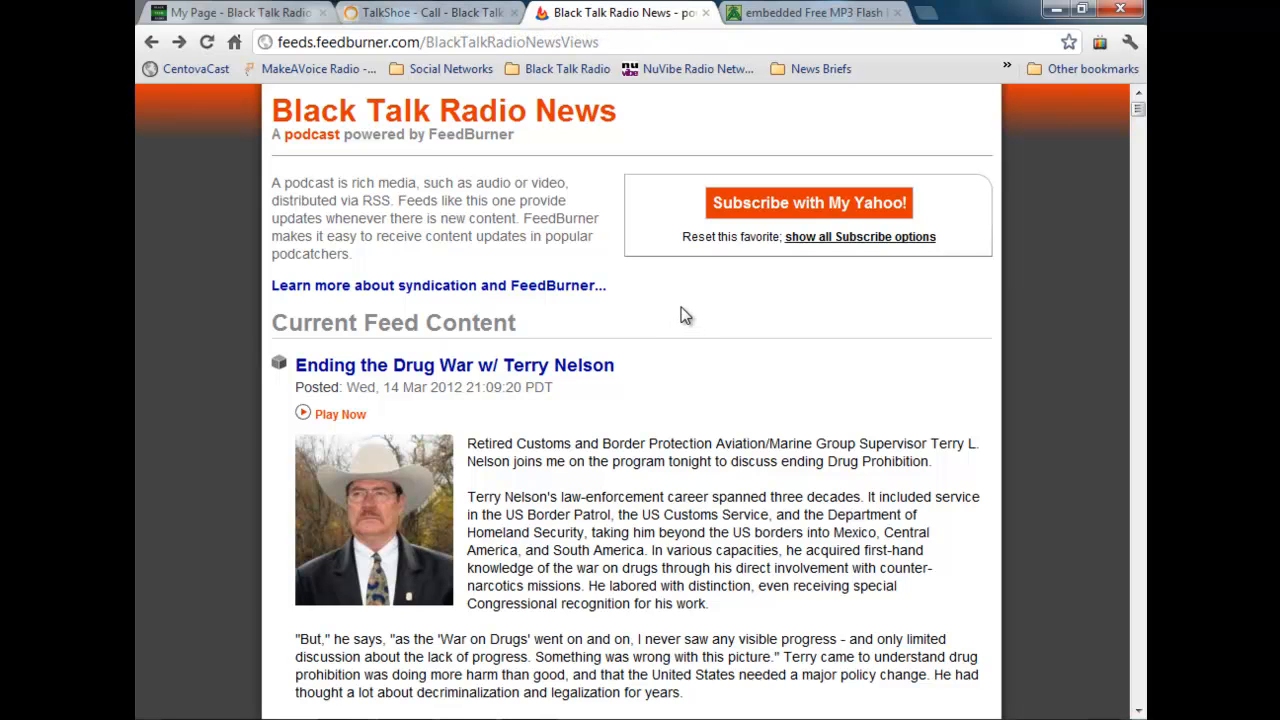
pyautogui.scroll(-3, 677, 316)
pyautogui.scroll(3, 655, 311)
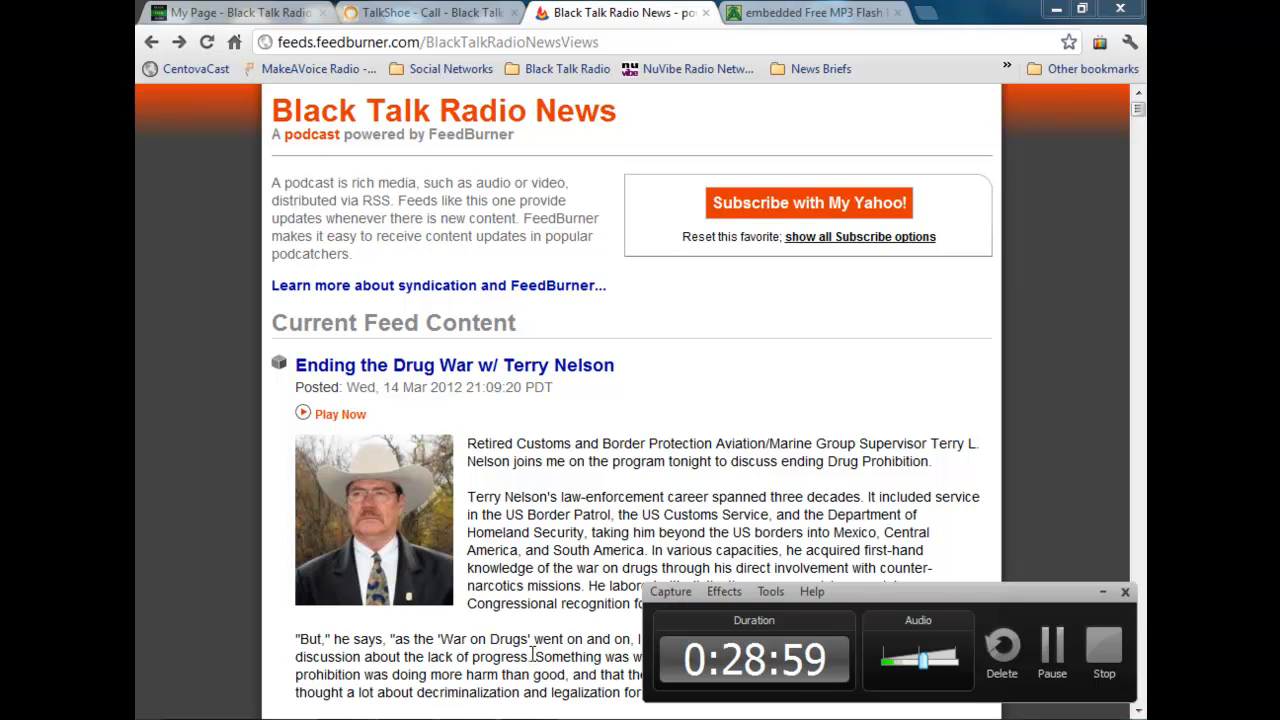
# Step: Return to the Black Talk Radio Network site, open its Donations page, and review the donation information
pyautogui.click(220, 15)
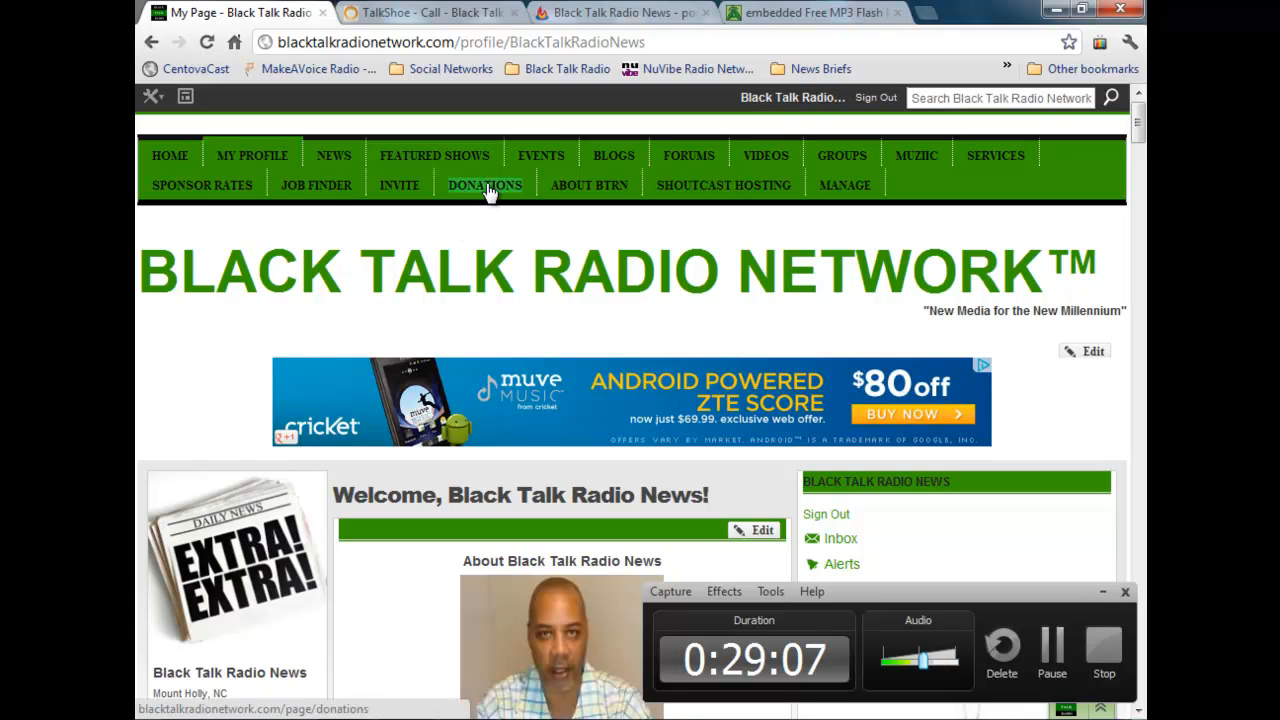
pyautogui.click(487, 190)
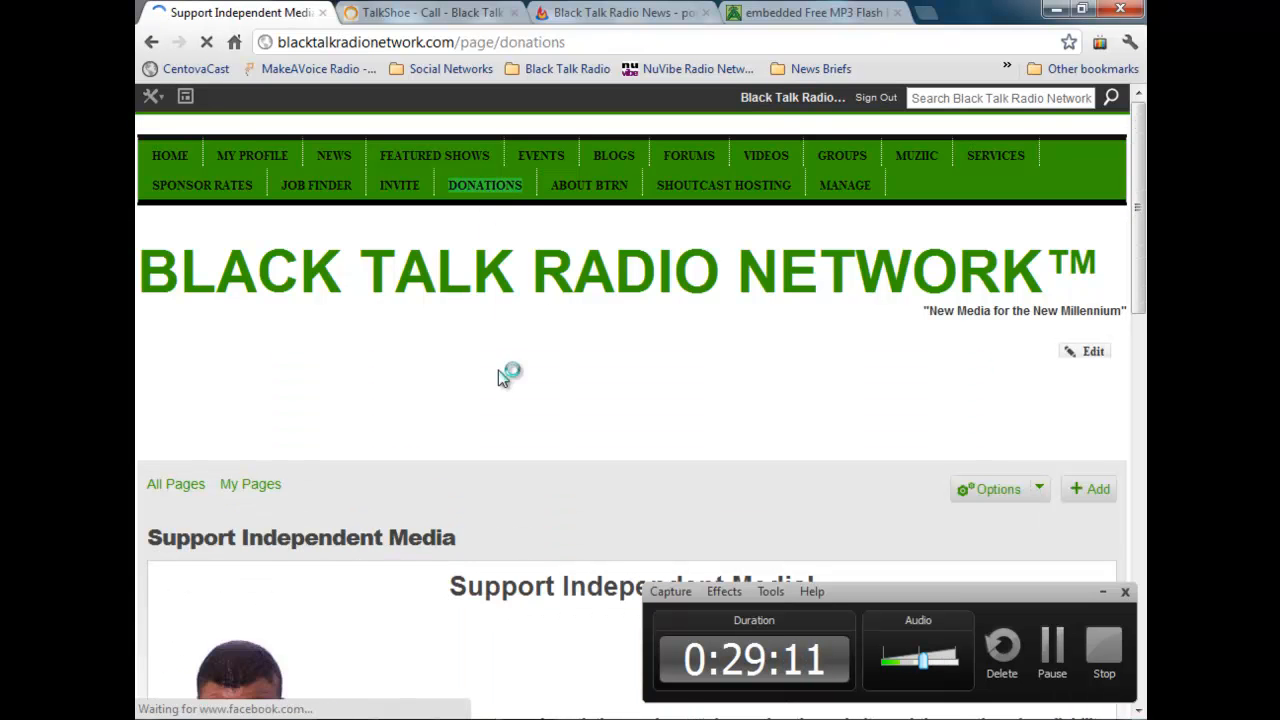
pyautogui.scroll(-5, 500, 372)
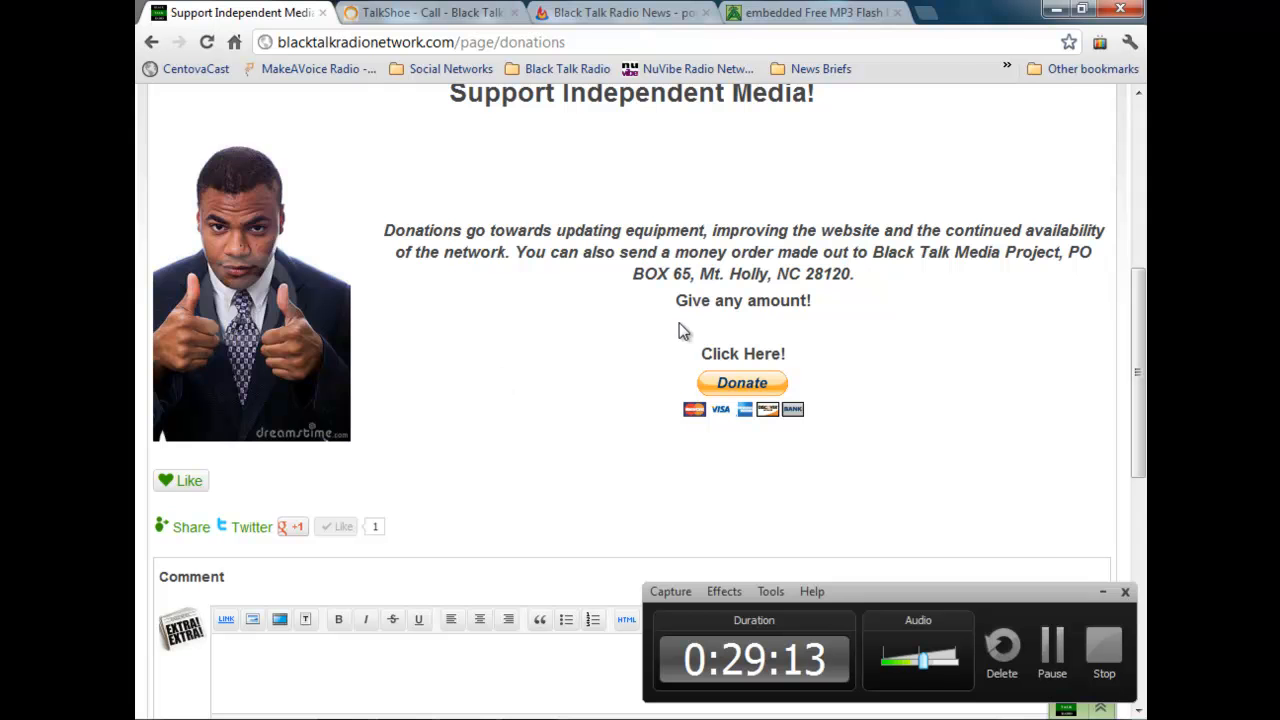
pyautogui.scroll(5, 700, 310)
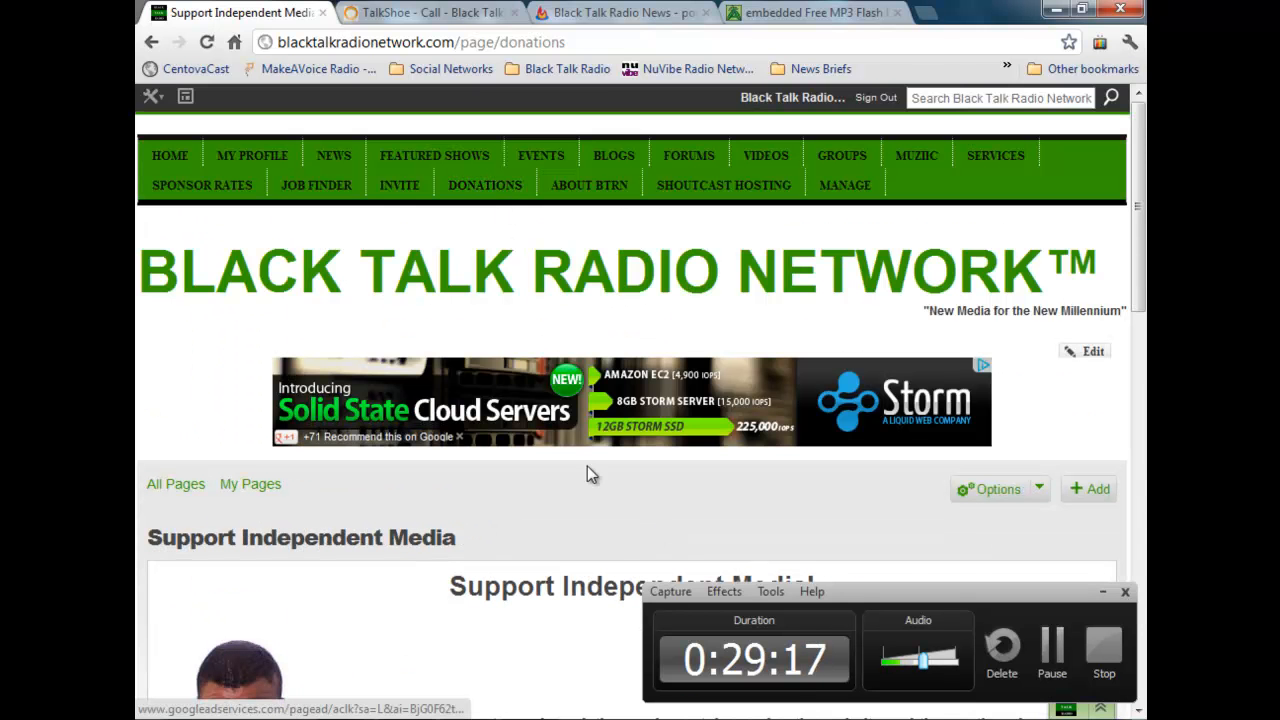
pyautogui.scroll(-5, 586, 468)
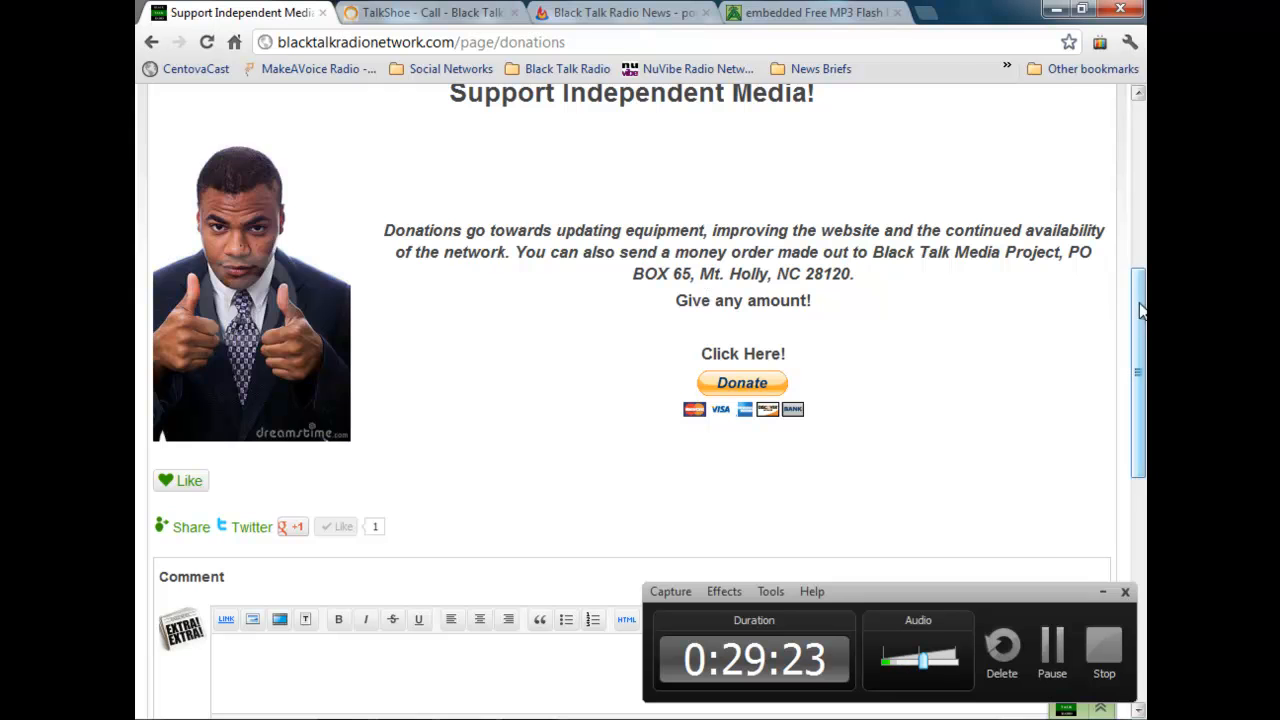
pyautogui.scroll(2, 720, 380)
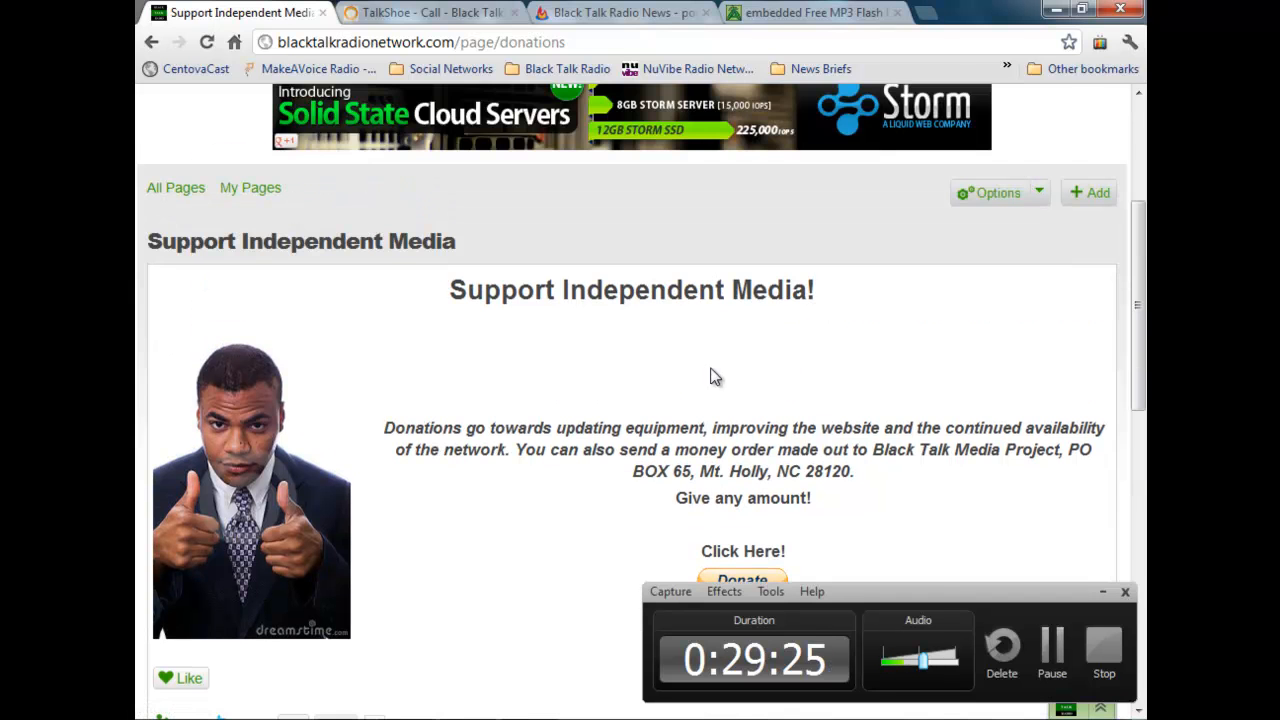